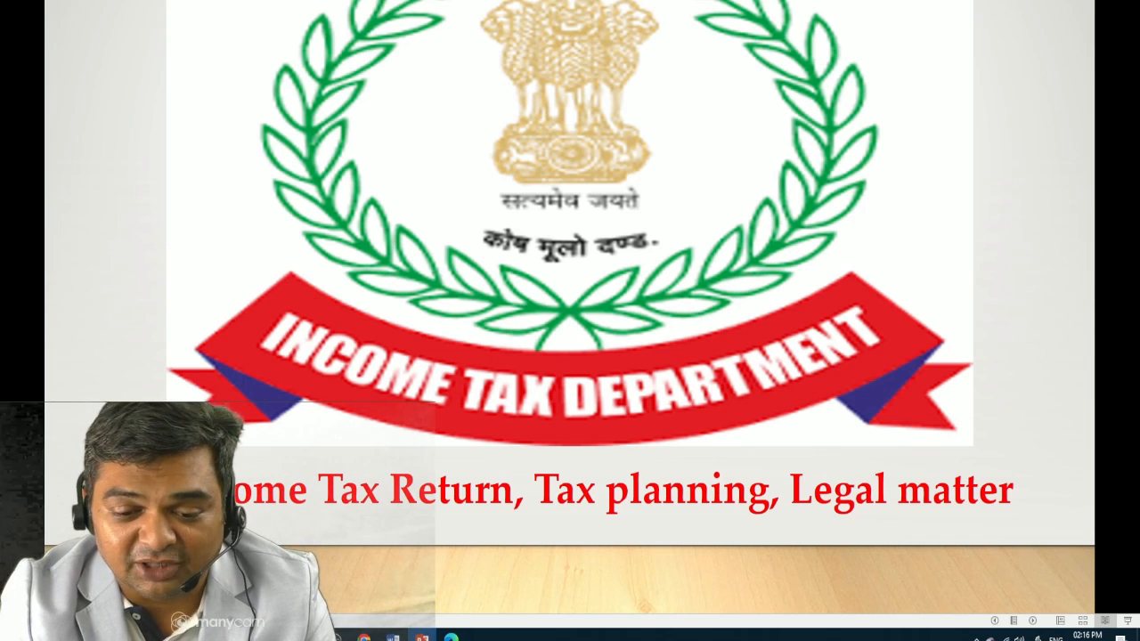
Advance the slideshow from the FSSAI slide to APEDA Registration and Compliance, then open Windows search.
{"action": "key", "text": "Right"}
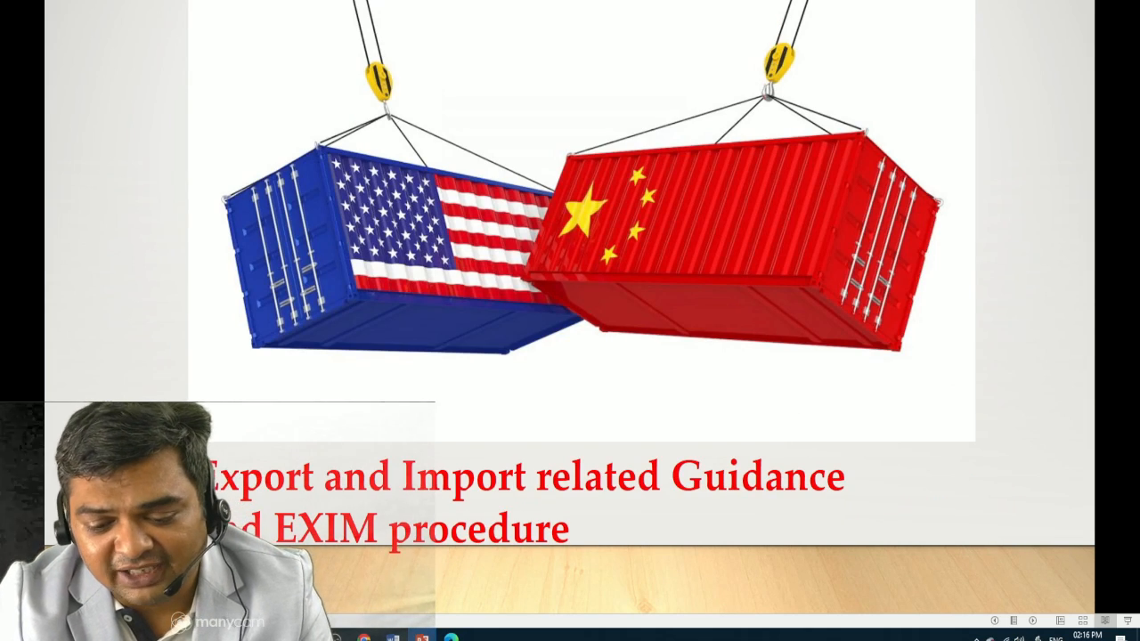
{"action": "key", "text": "Right"}
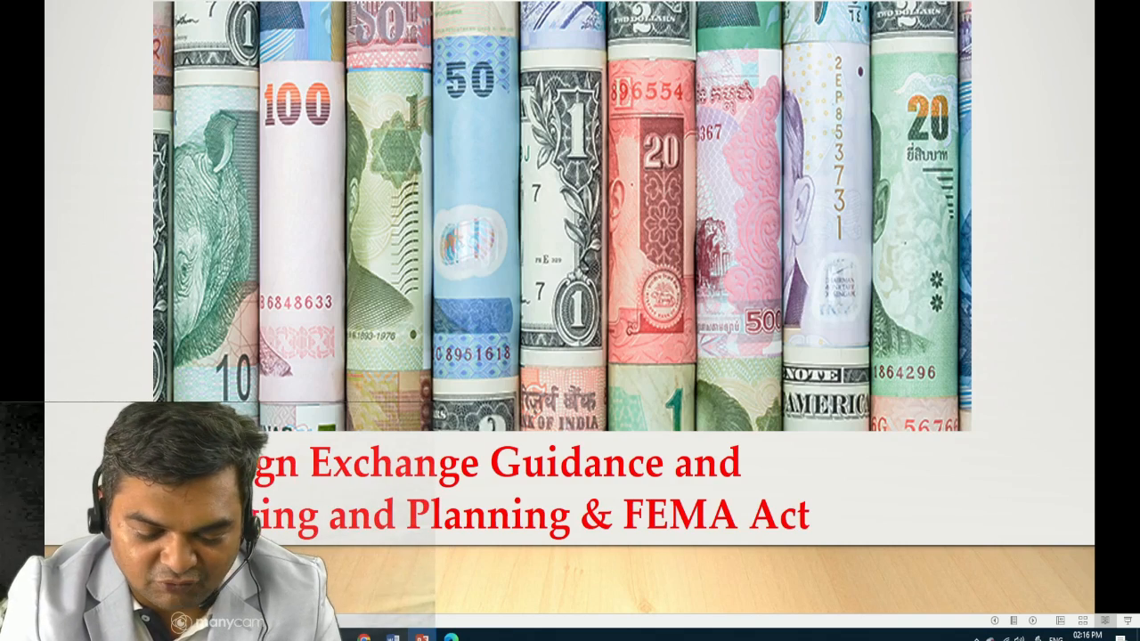
{"action": "key", "text": "Right"}
{"action": "key", "text": "Right"}
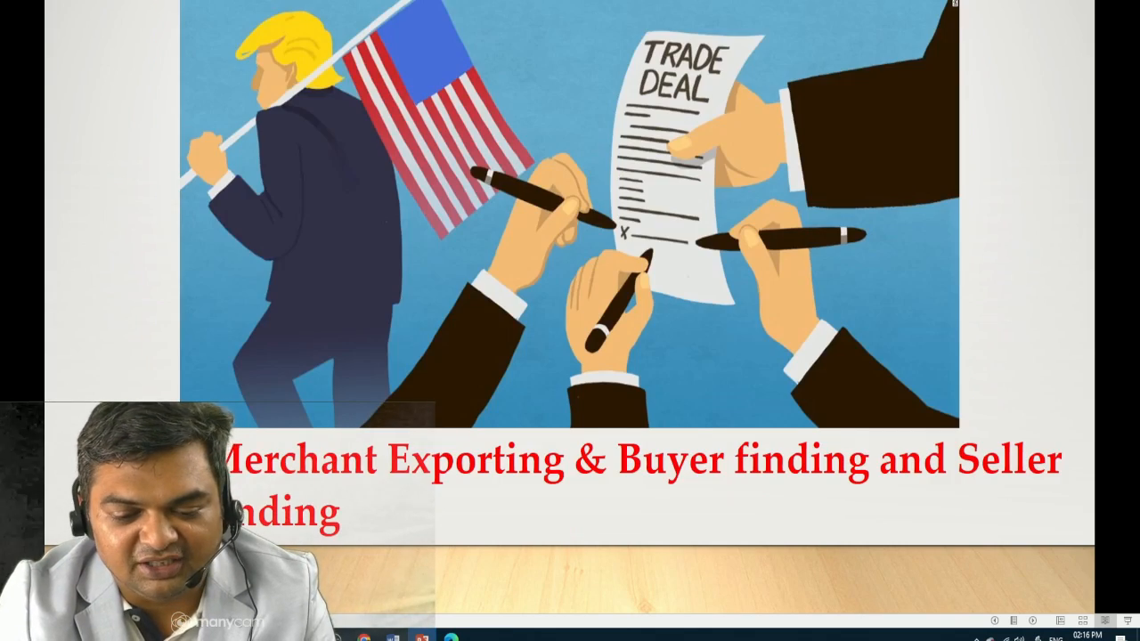
{"action": "key", "text": "Right"}
{"action": "key", "text": "Right"}
{"action": "key", "text": "Right"}
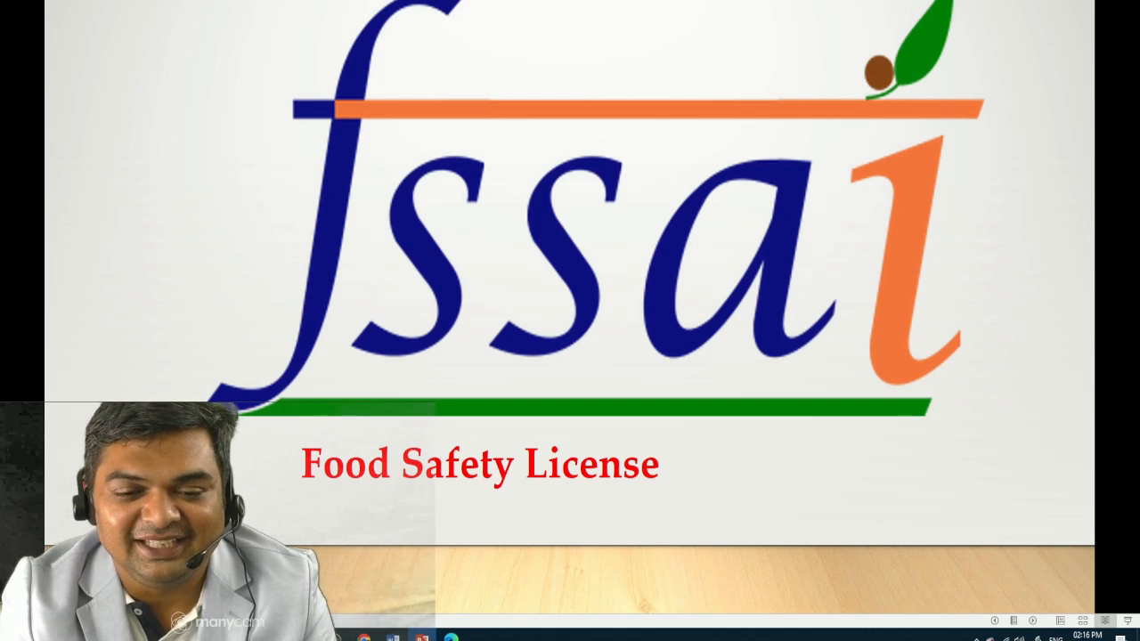
{"action": "key", "text": "Right"}
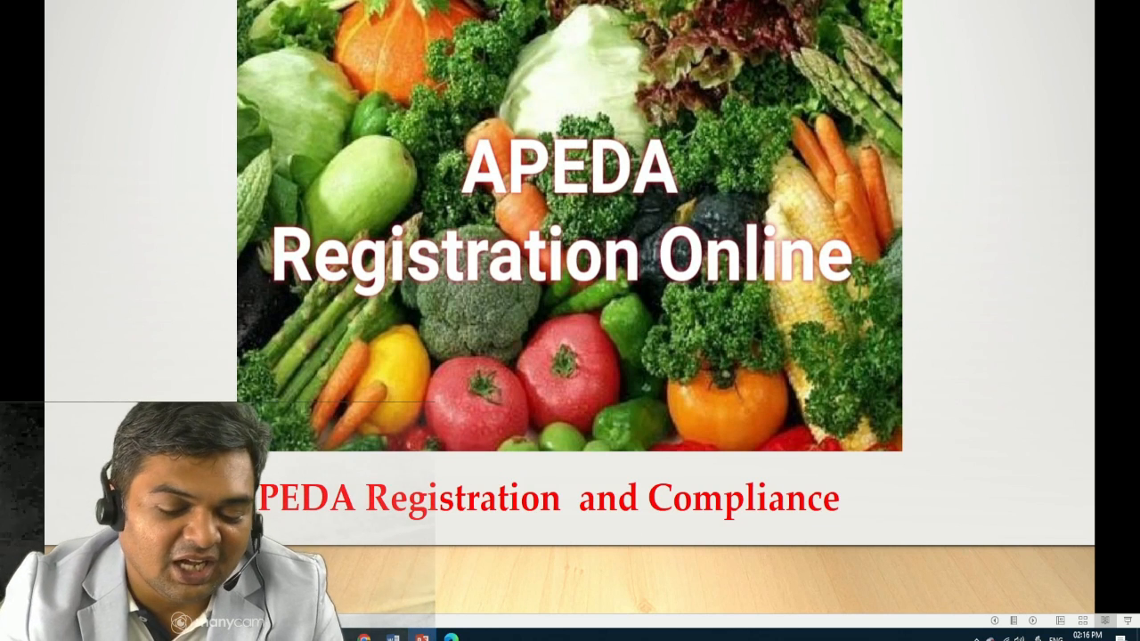
{"action": "key", "text": "super+s"}
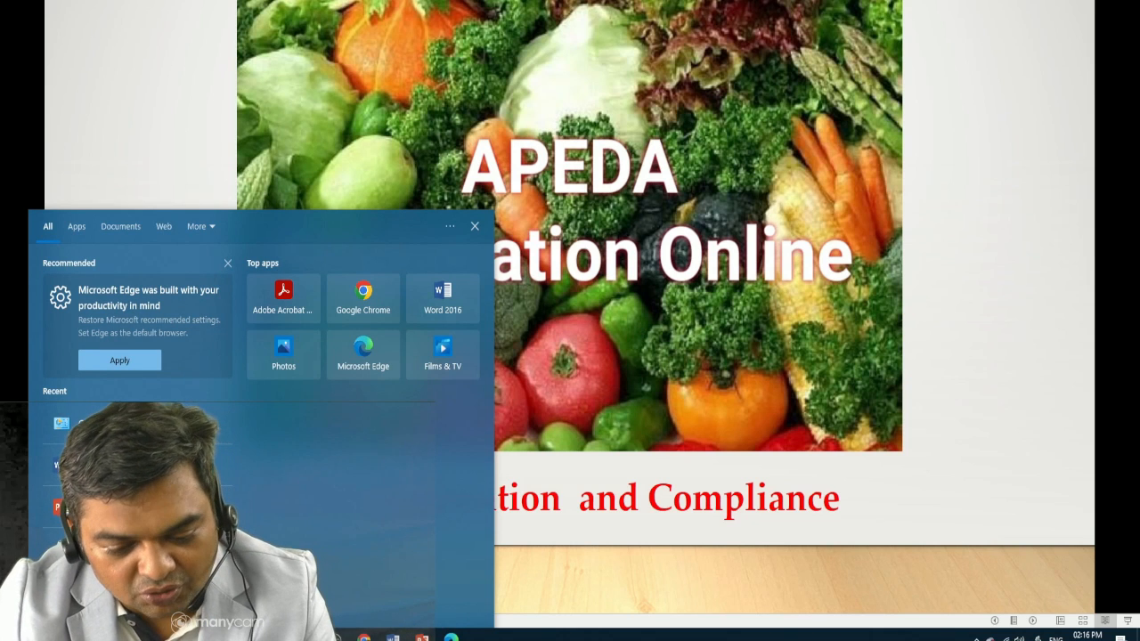
Switch to the ICEGATE login page, then search 'control' and open Control Panel's Programs page.
{"action": "left_click", "coordinate": [452, 638]}
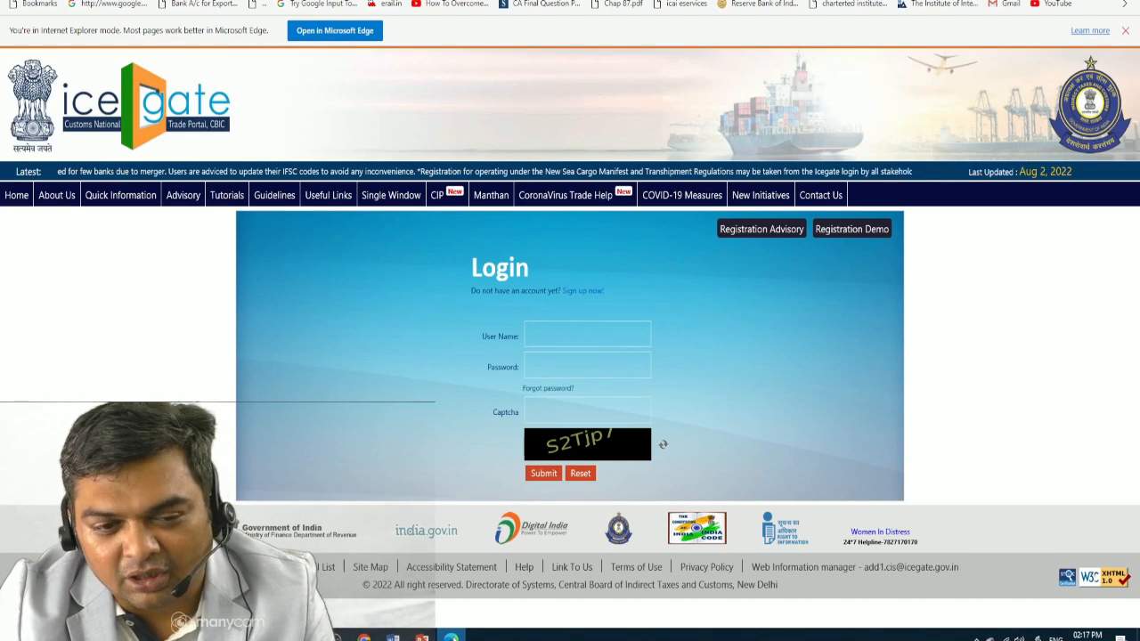
{"action": "key", "text": "super+s"}
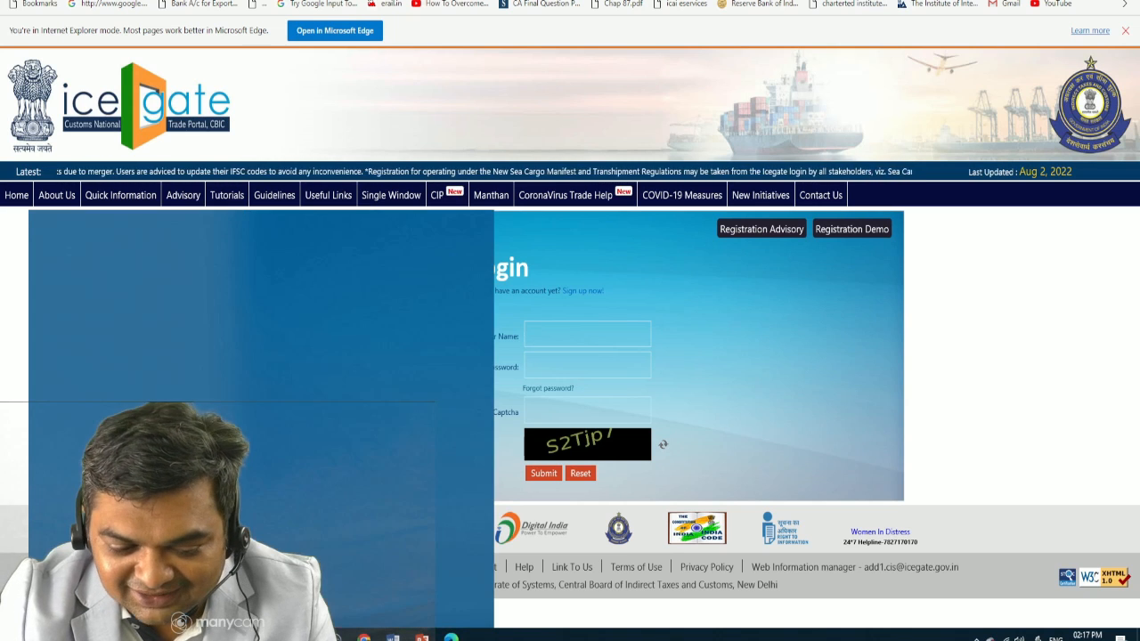
{"action": "type", "text": "control"}
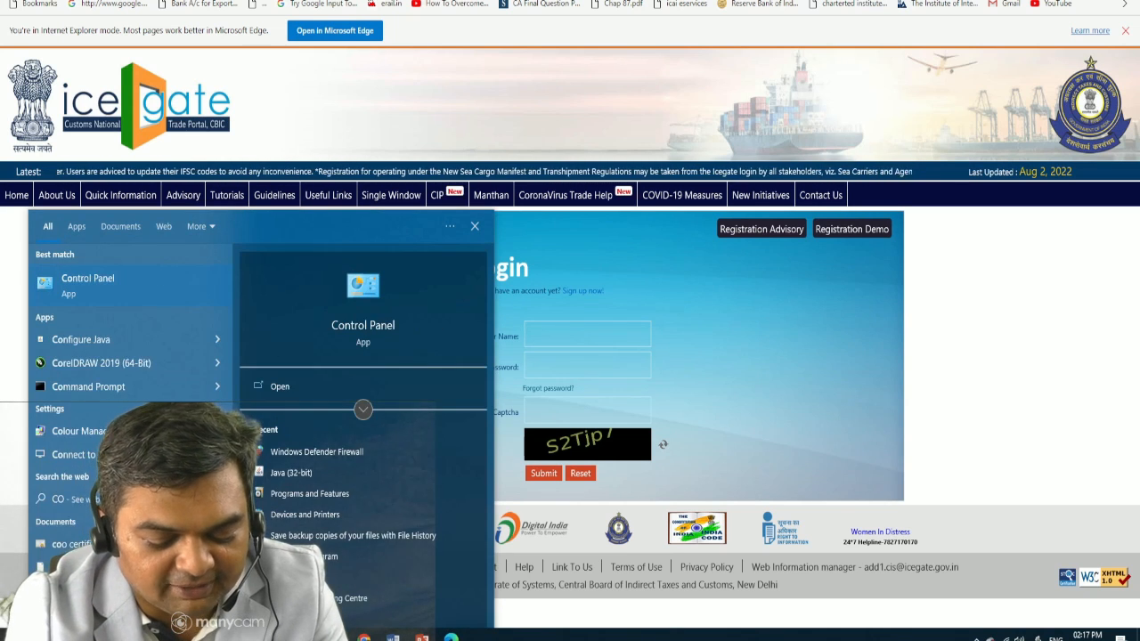
{"action": "left_click", "coordinate": [125, 285]}
{"action": "left_click", "coordinate": [460, 354]}
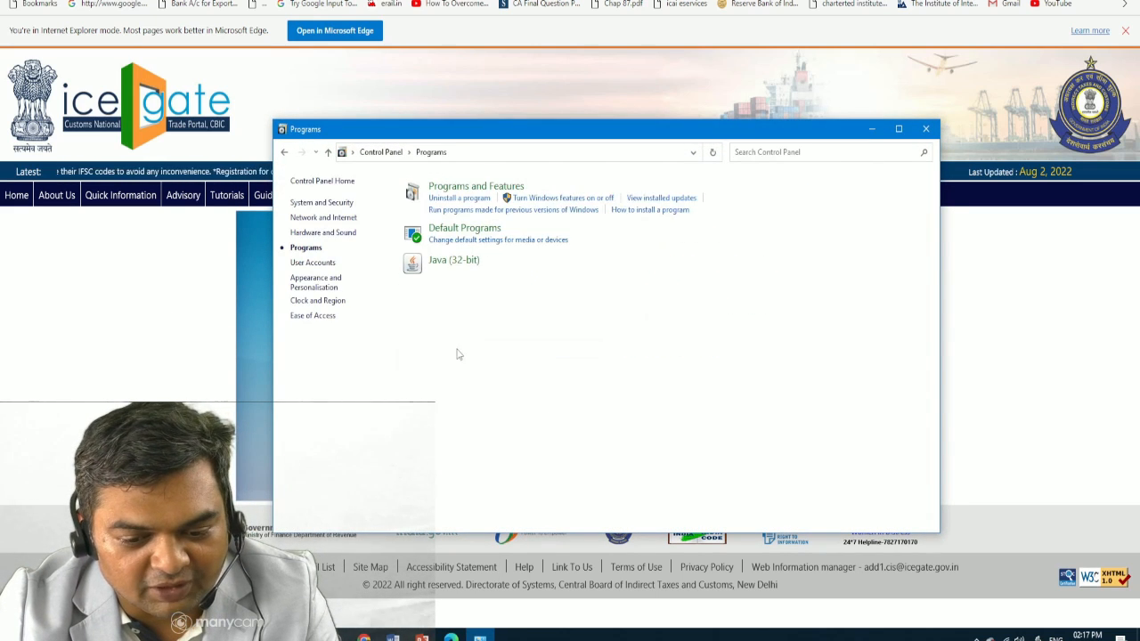
Open Java (32-bit), delete its cached trace, log and application files, and apply.
{"action": "left_click", "coordinate": [468, 272]}
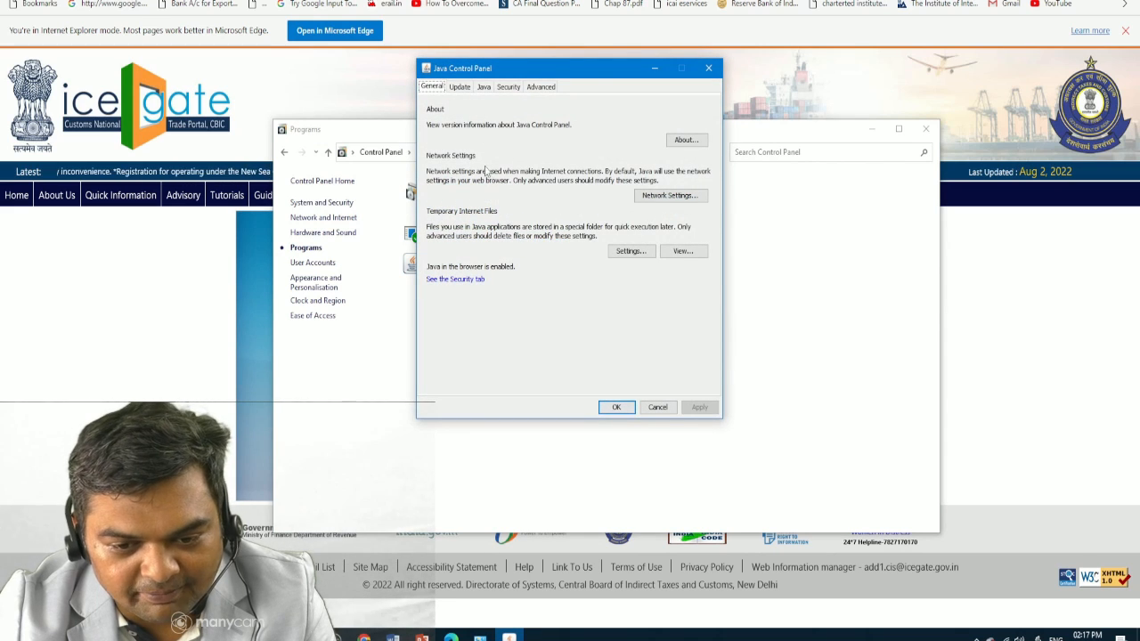
{"action": "left_click", "coordinate": [630, 252]}
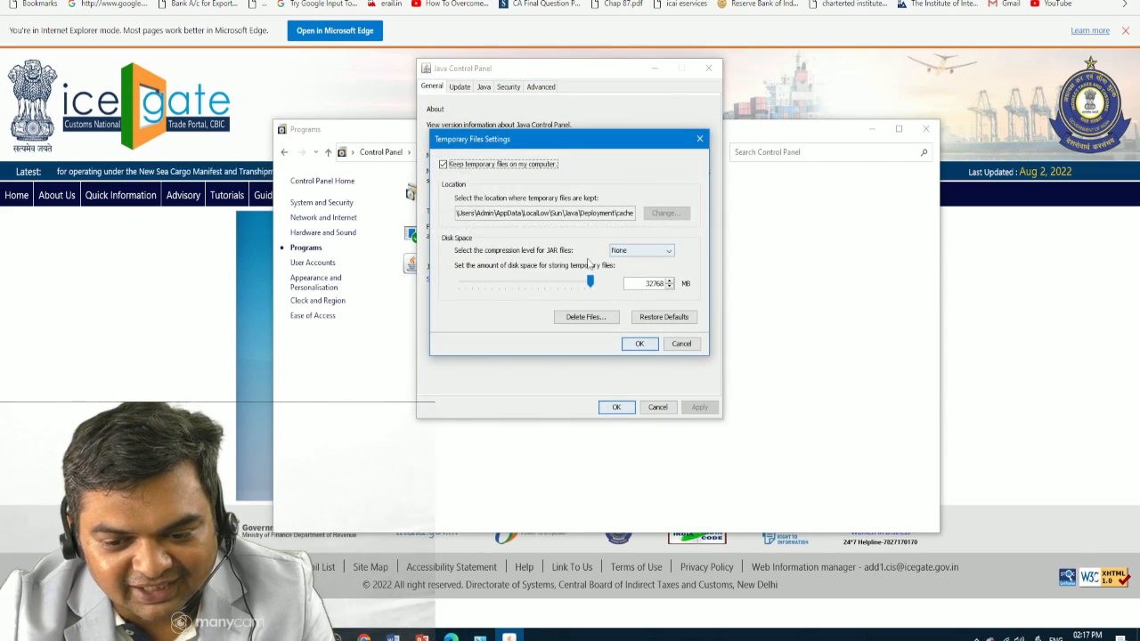
{"action": "left_click", "coordinate": [588, 318]}
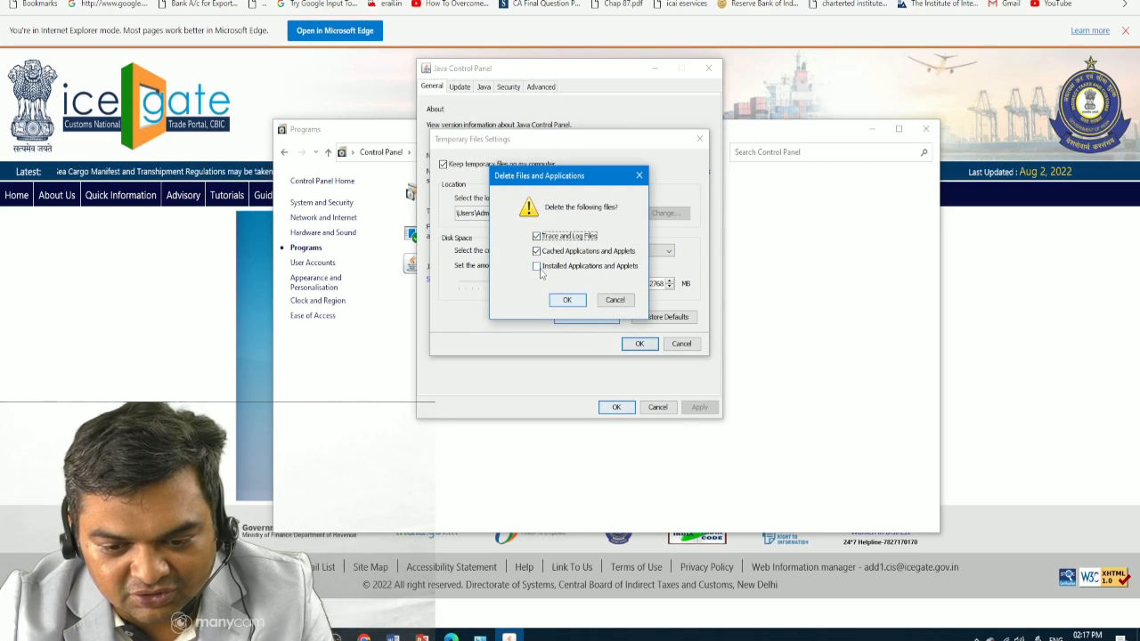
{"action": "left_click", "coordinate": [569, 301]}
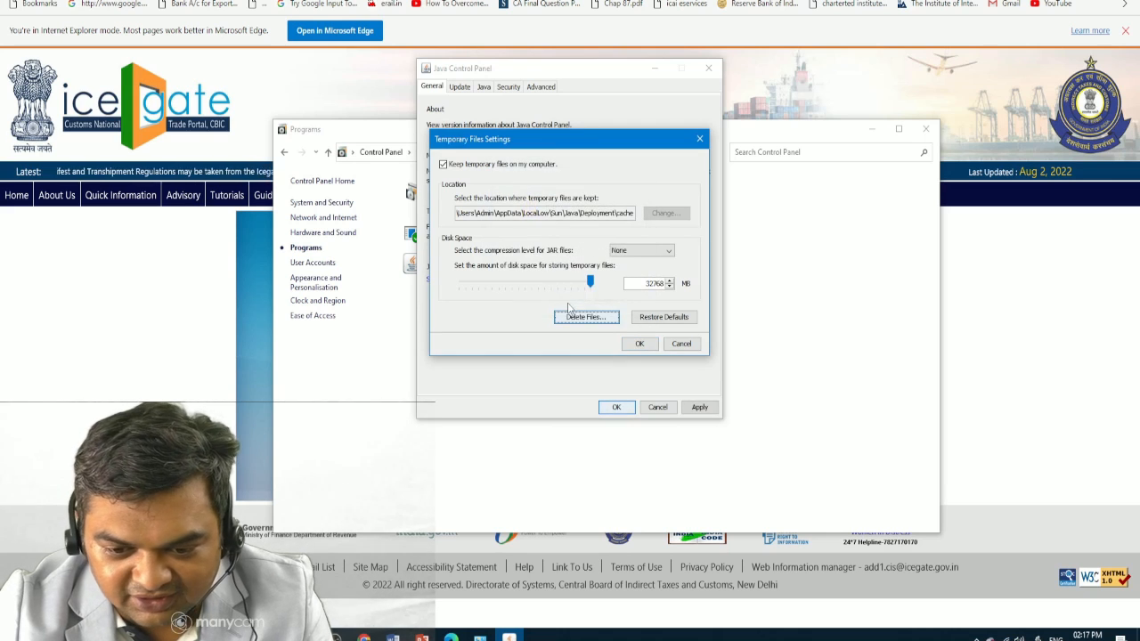
{"action": "left_click", "coordinate": [632, 346]}
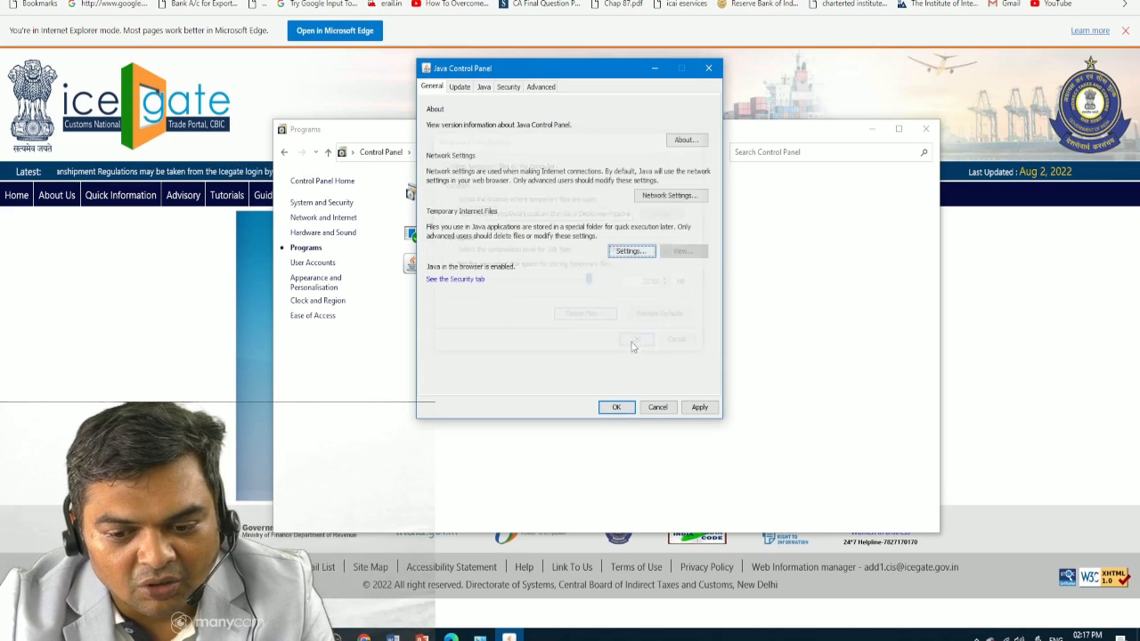
{"action": "left_click", "coordinate": [508, 88]}
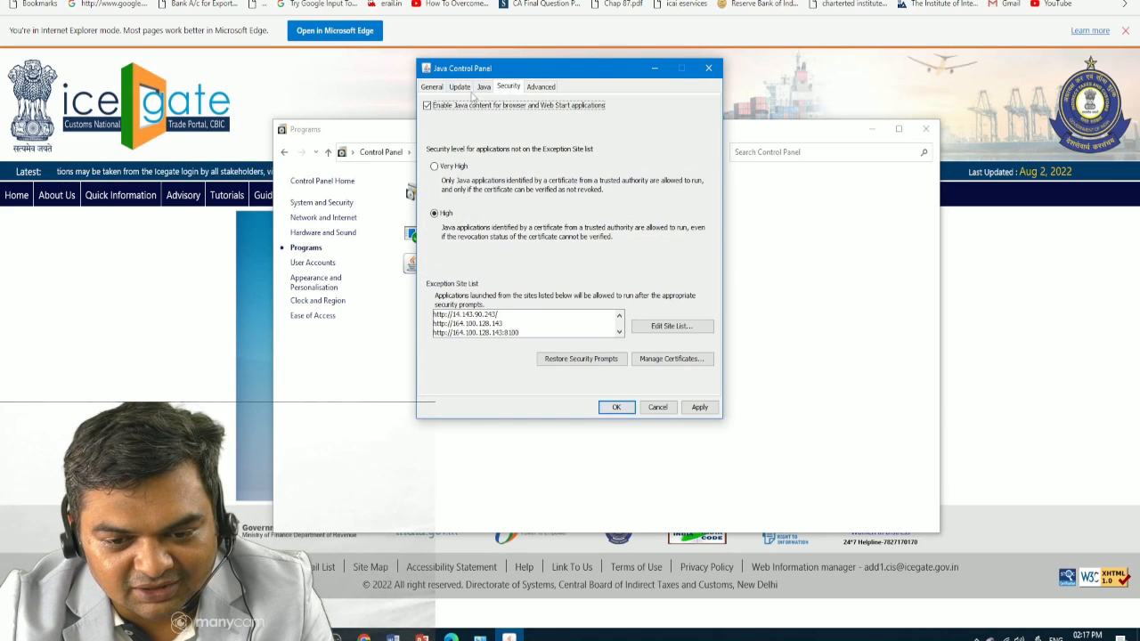
{"action": "left_click", "coordinate": [433, 86]}
{"action": "left_click", "coordinate": [699, 407]}
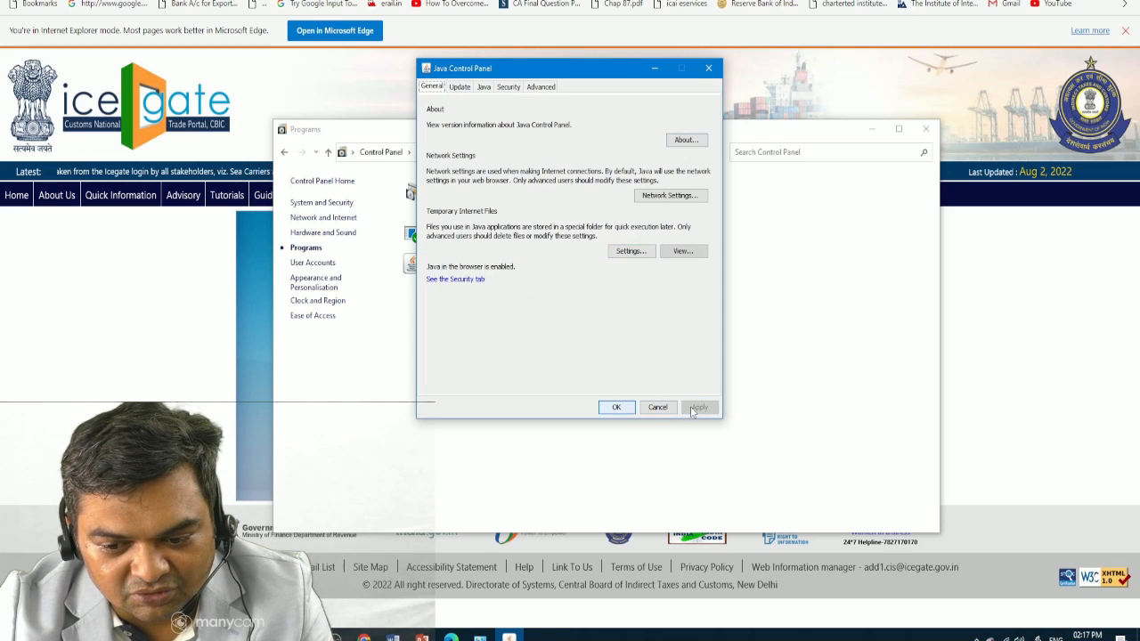
{"action": "left_click", "coordinate": [508, 87]}
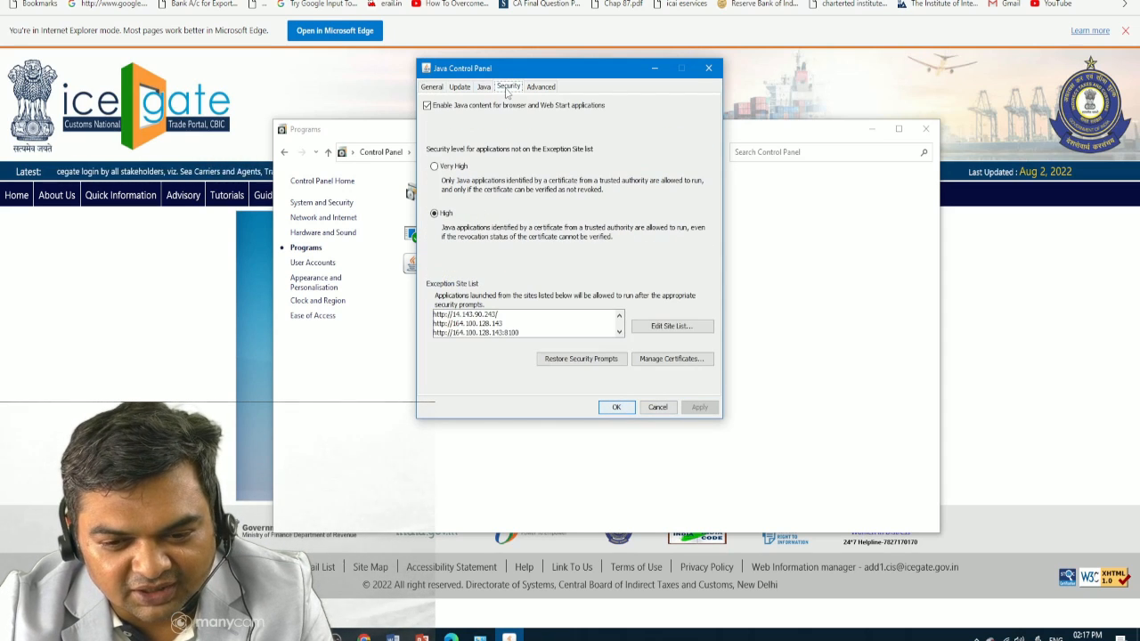
{"action": "left_click", "coordinate": [654, 327]}
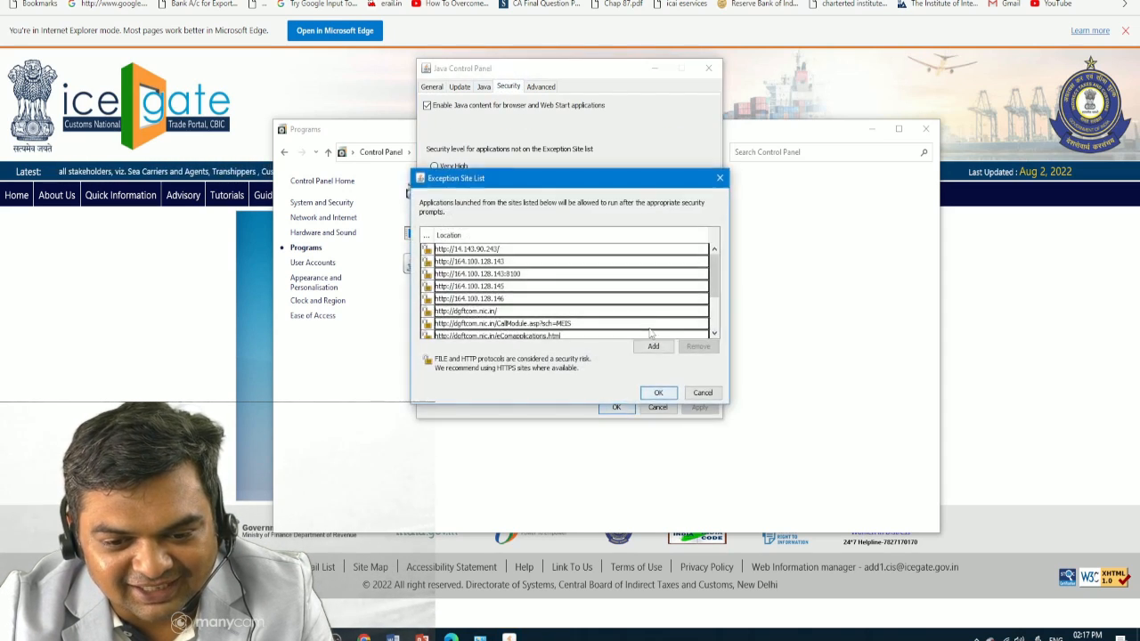
{"action": "scroll", "coordinate": [641, 294], "scroll_direction": "down", "scroll_amount": 5}
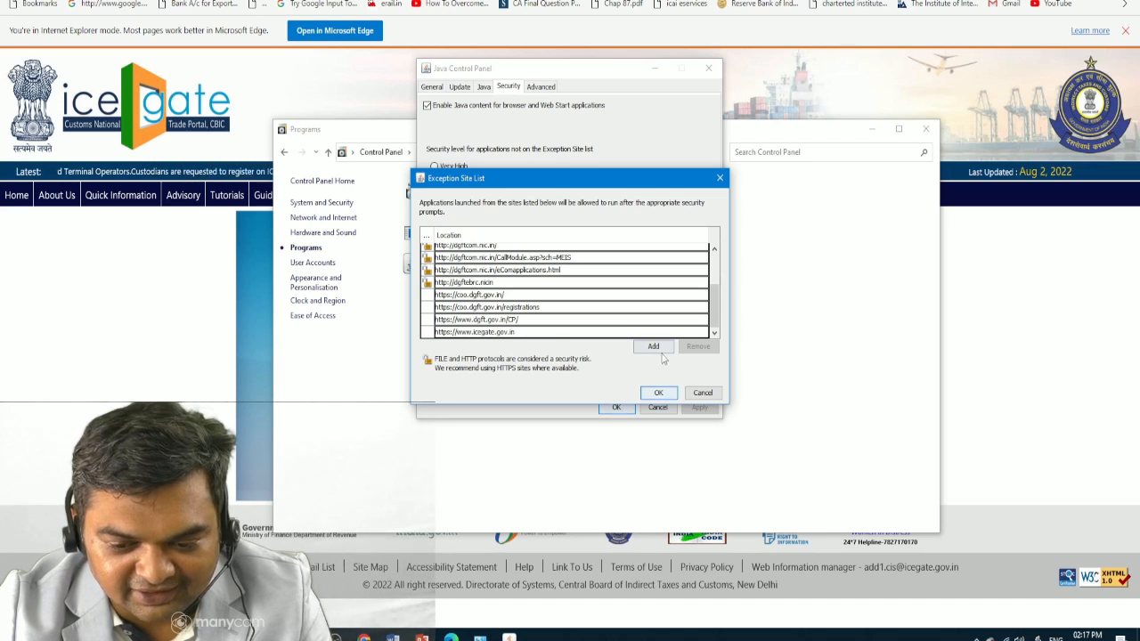
{"action": "left_click", "coordinate": [668, 394]}
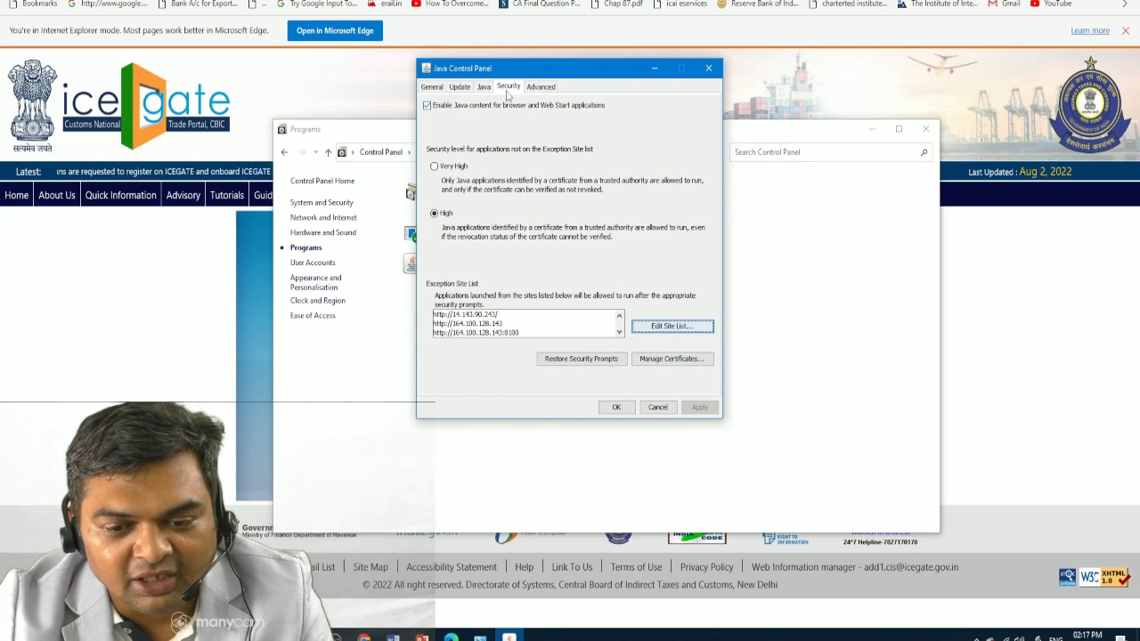
{"action": "left_click", "coordinate": [540, 88]}
Tick Mozilla family under Default Java for browsers in the Advanced settings.
{"action": "left_click_drag", "start_coordinate": [711, 203], "coordinate": [702, 379]}
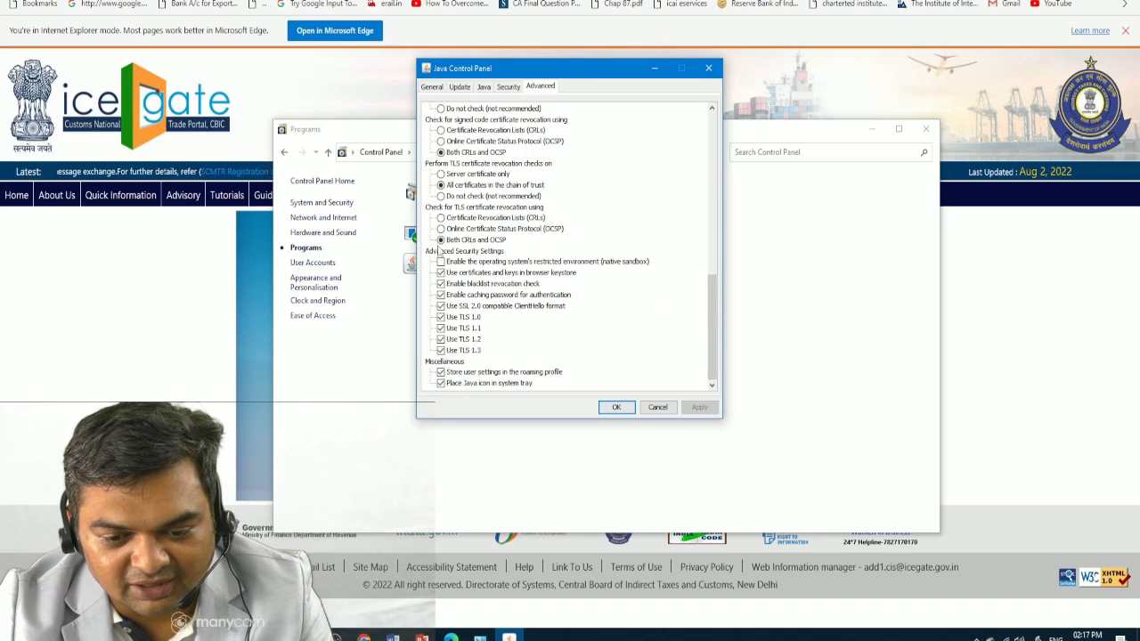
{"action": "left_click_drag", "start_coordinate": [714, 322], "coordinate": [718, 153]}
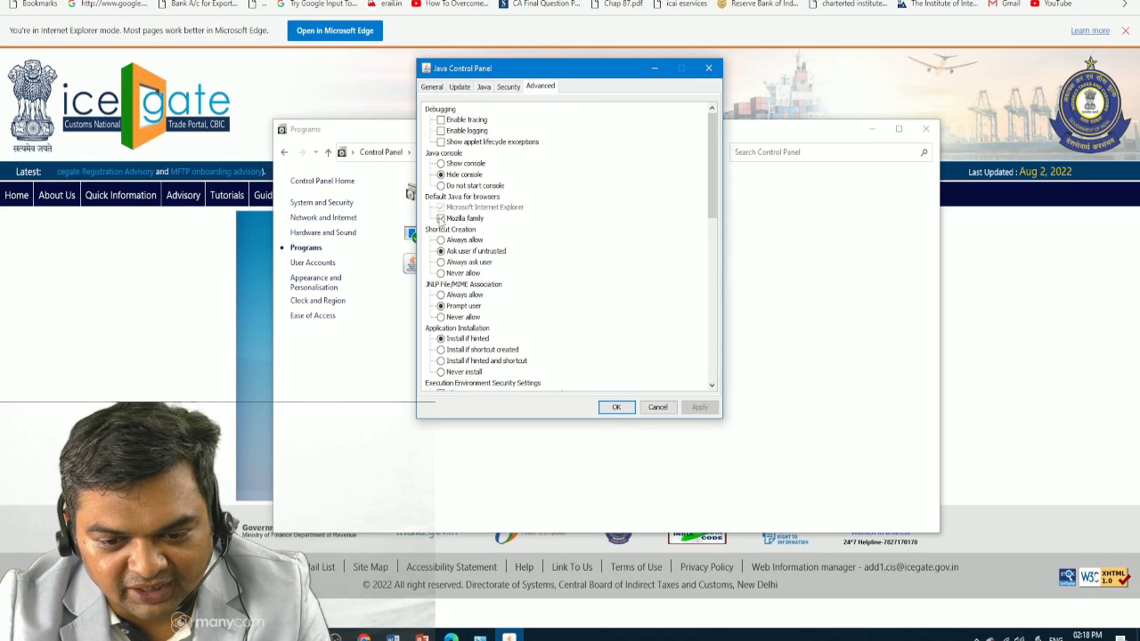
{"action": "left_click", "coordinate": [441, 218]}
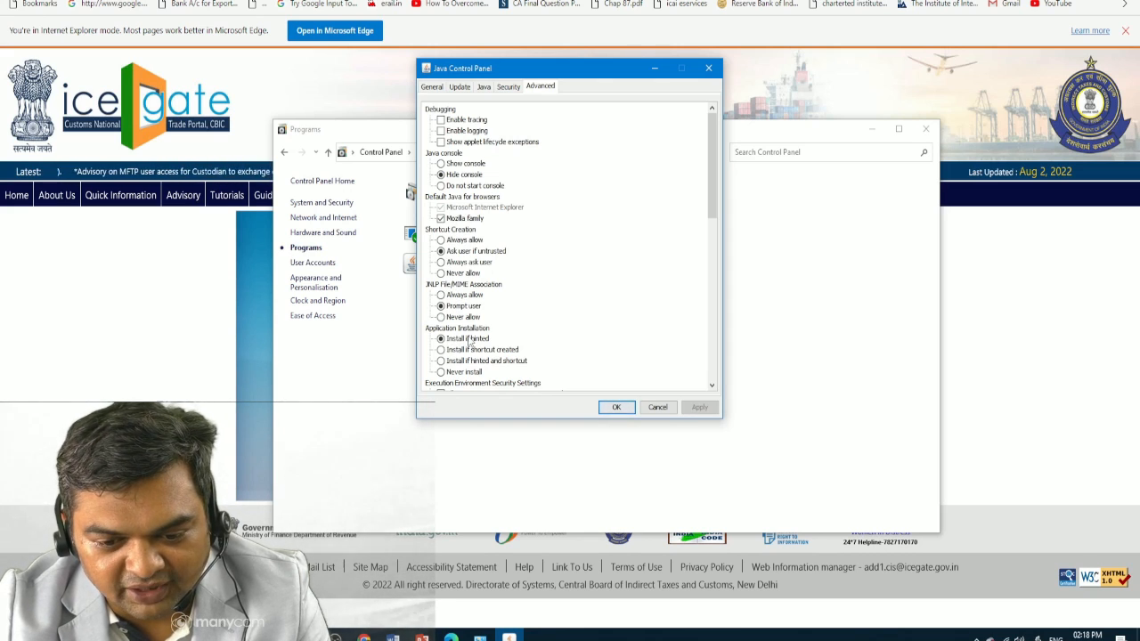
{"action": "left_click_drag", "start_coordinate": [717, 208], "coordinate": [701, 303]}
Confirm the installed version is Java 8 Update 261, then save with OK.
{"action": "left_click", "coordinate": [427, 86]}
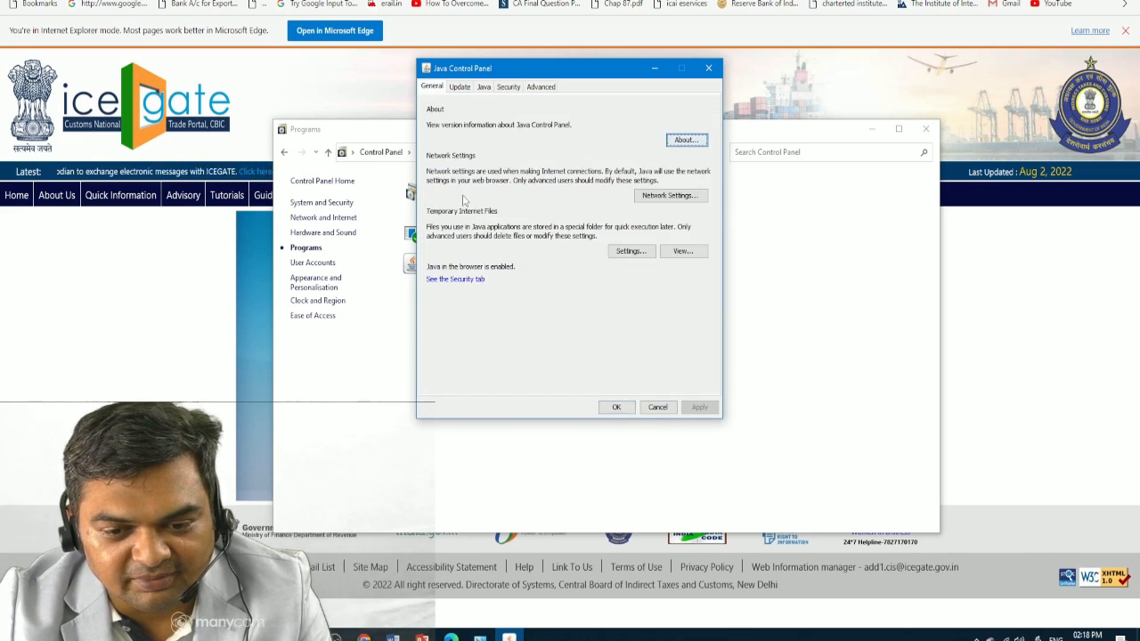
{"action": "left_click", "coordinate": [686, 140]}
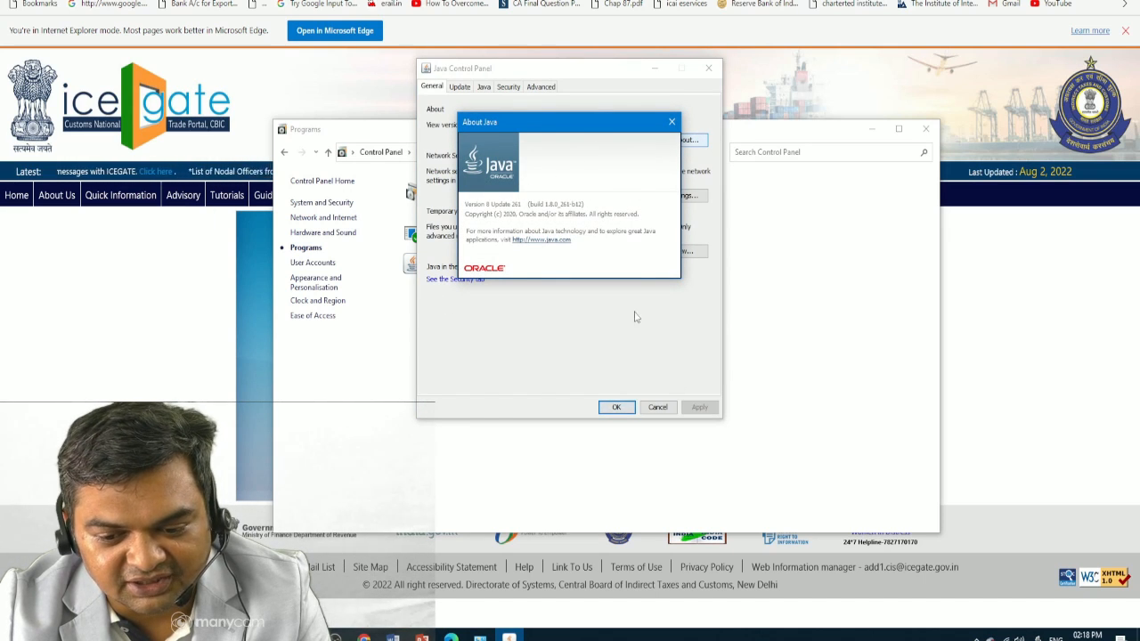
{"action": "left_click", "coordinate": [672, 122]}
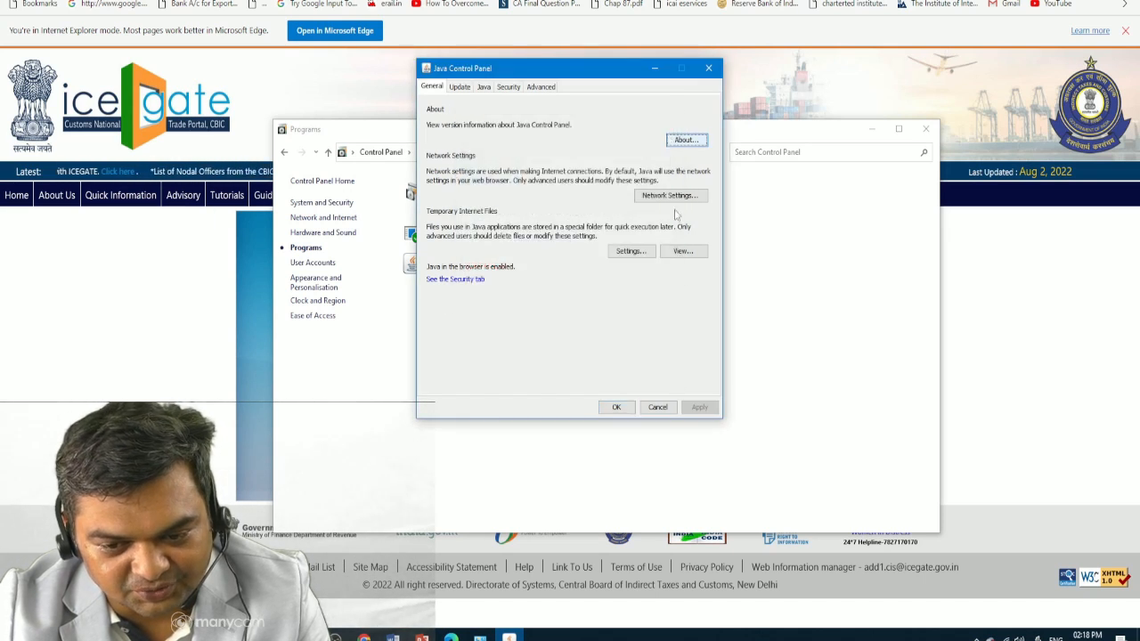
{"action": "left_click", "coordinate": [616, 408]}
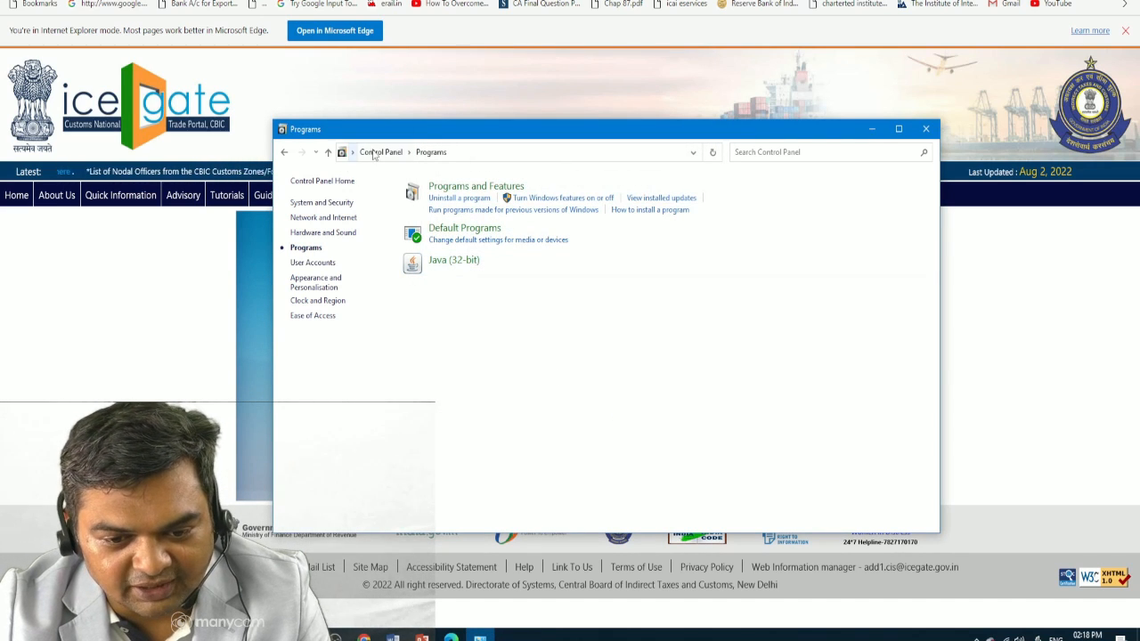
Check under System and Security that Windows Defender Firewall is off for private and public networks, then close.
{"action": "left_click", "coordinate": [381, 153]}
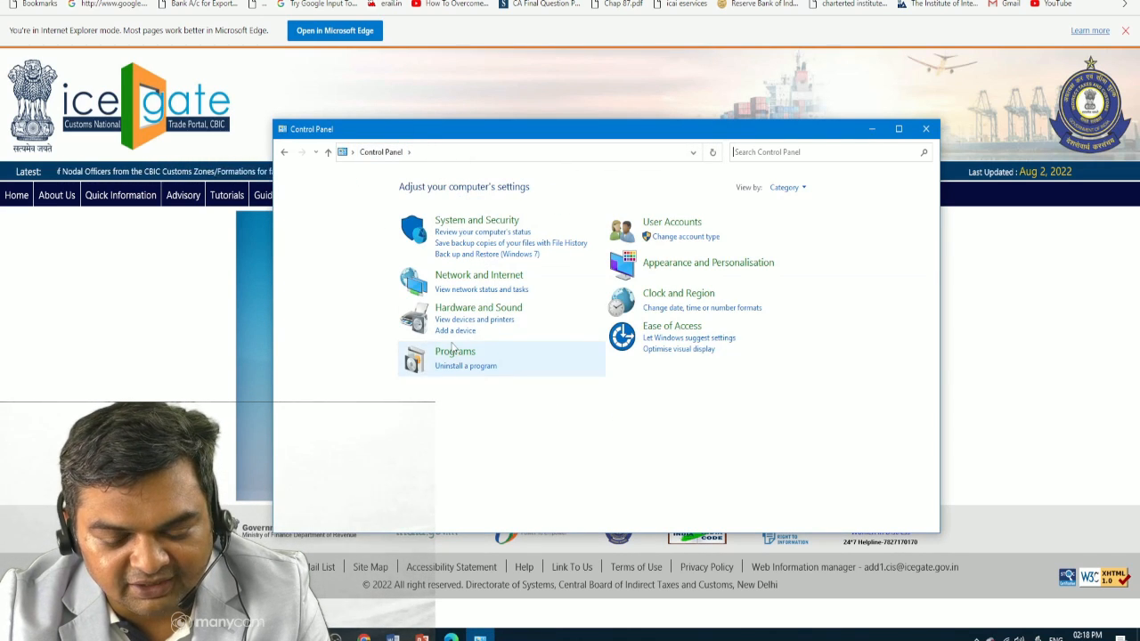
{"action": "left_click", "coordinate": [459, 222]}
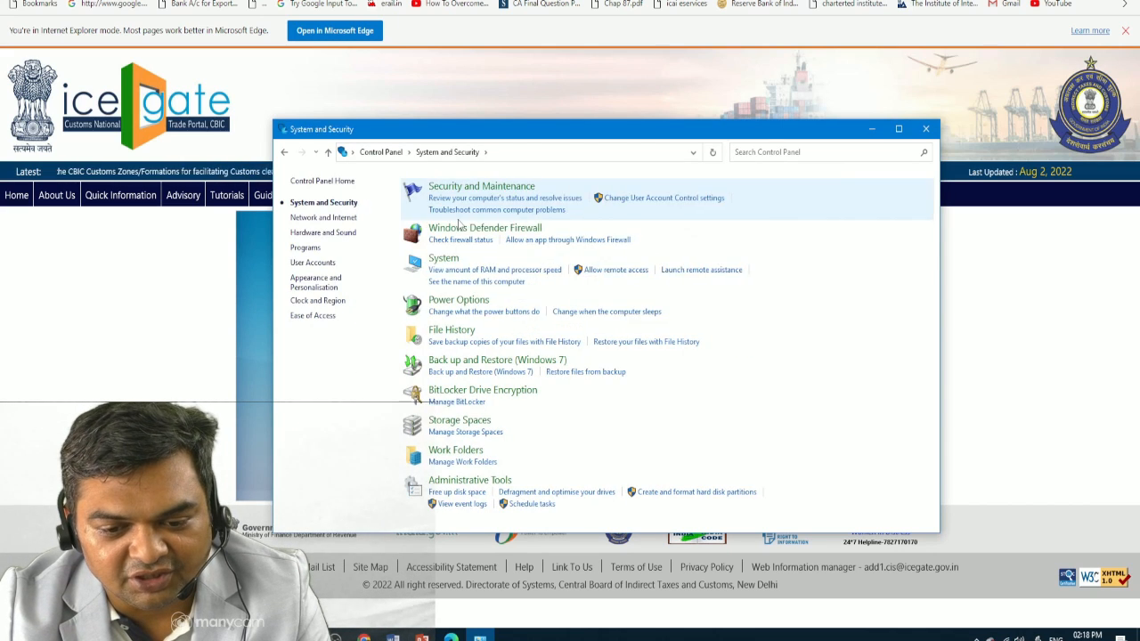
{"action": "left_click", "coordinate": [455, 230]}
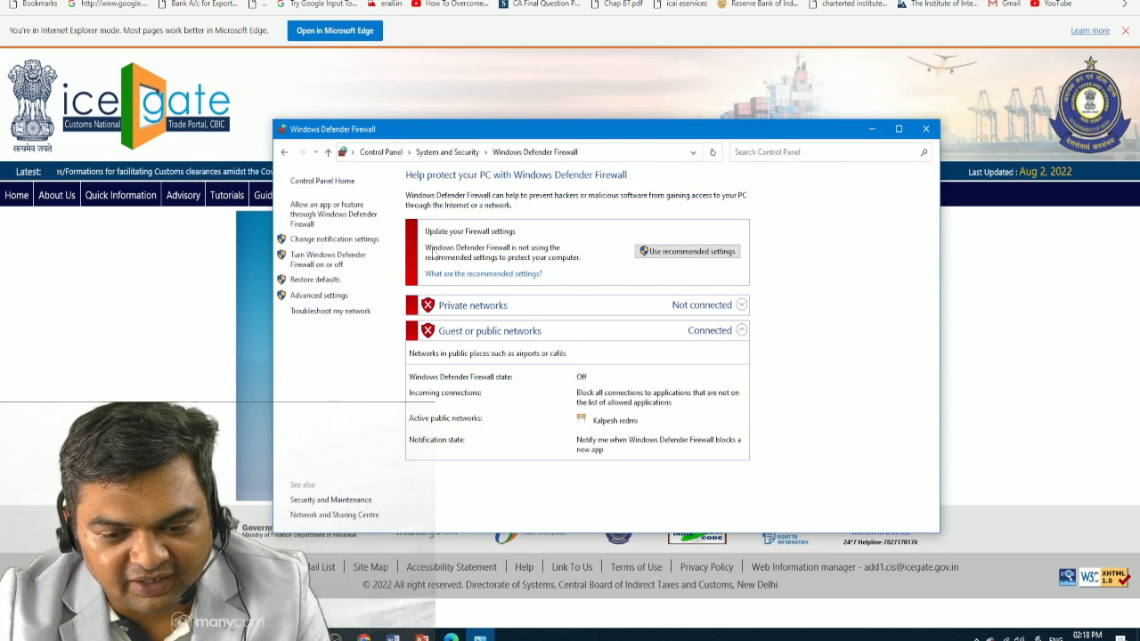
{"action": "left_click", "coordinate": [311, 265]}
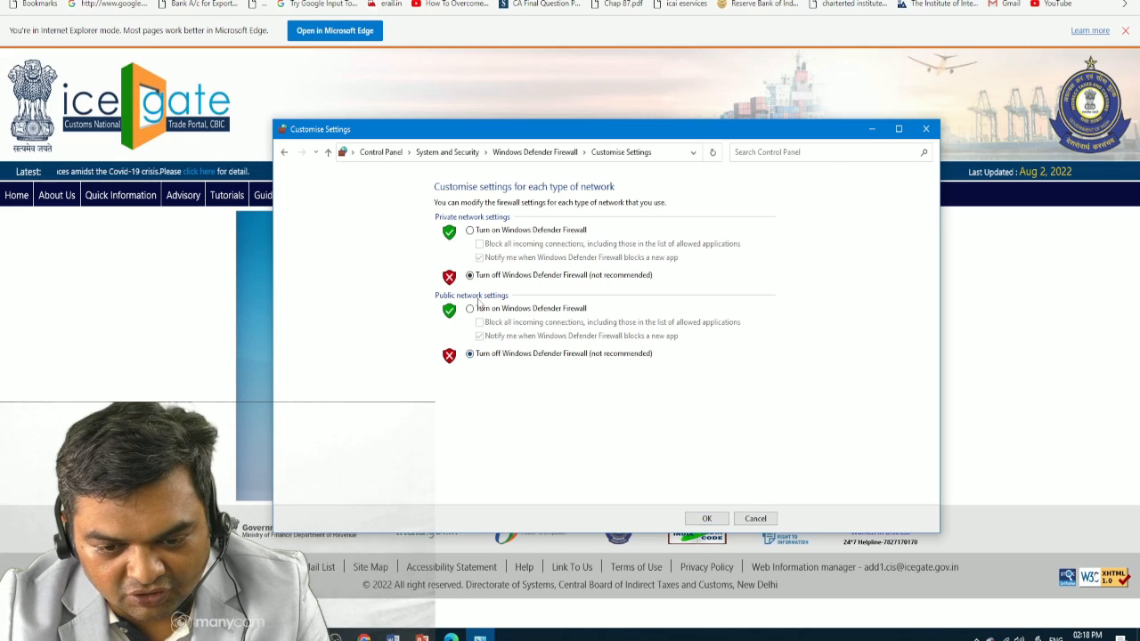
{"action": "left_click", "coordinate": [534, 153]}
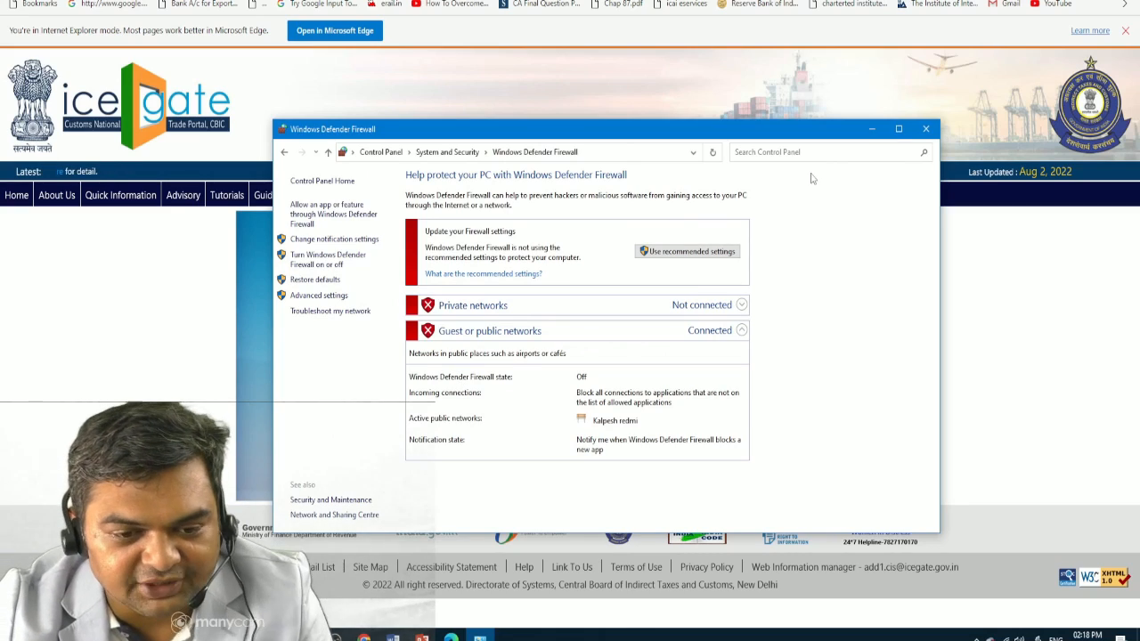
{"action": "left_click", "coordinate": [925, 129]}
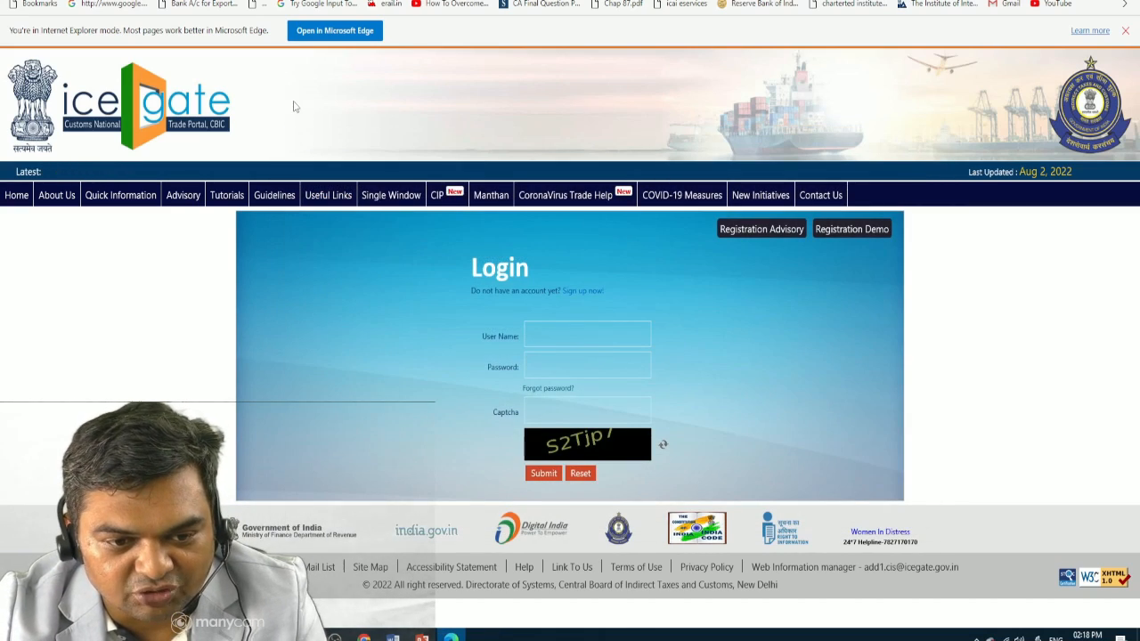
Clear all-time browsing history, cookies and cached files in Edge.
{"action": "left_click", "coordinate": [422, 638]}
{"action": "left_click", "coordinate": [452, 638]}
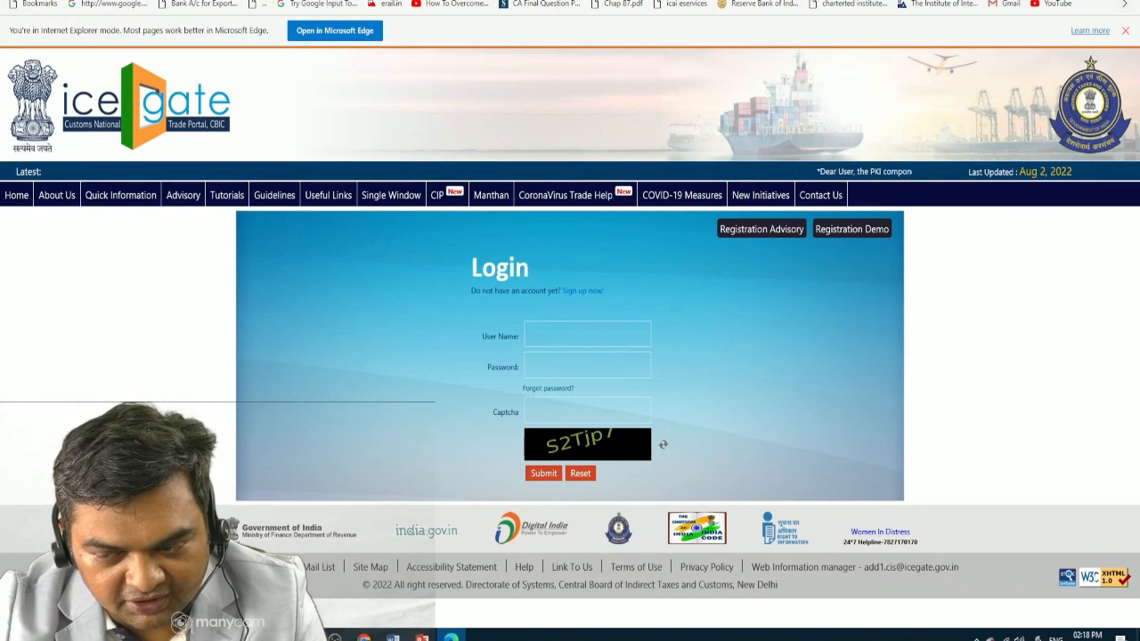
{"action": "key", "text": "ctrl+shift+Delete"}
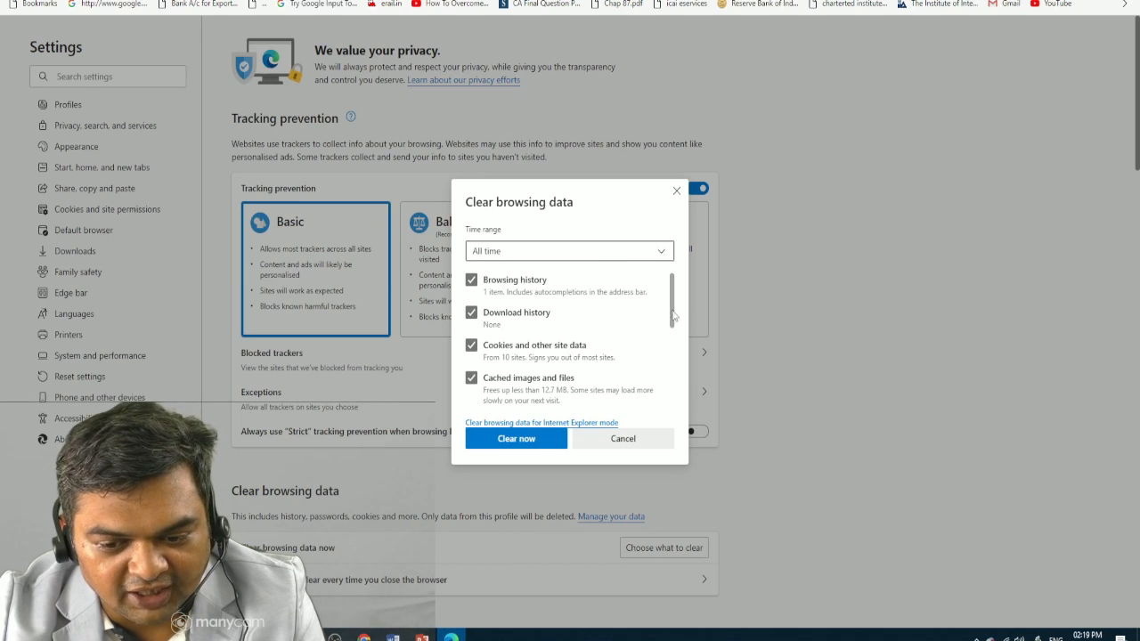
{"action": "scroll", "coordinate": [674, 316], "scroll_direction": "down", "scroll_amount": 3}
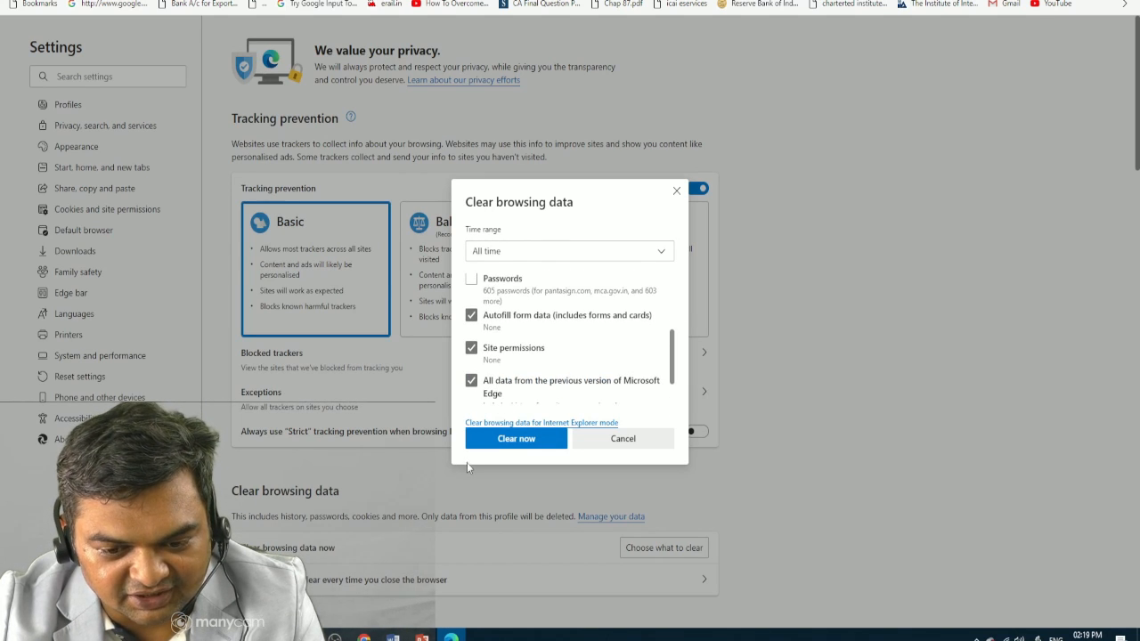
{"action": "left_click", "coordinate": [517, 440]}
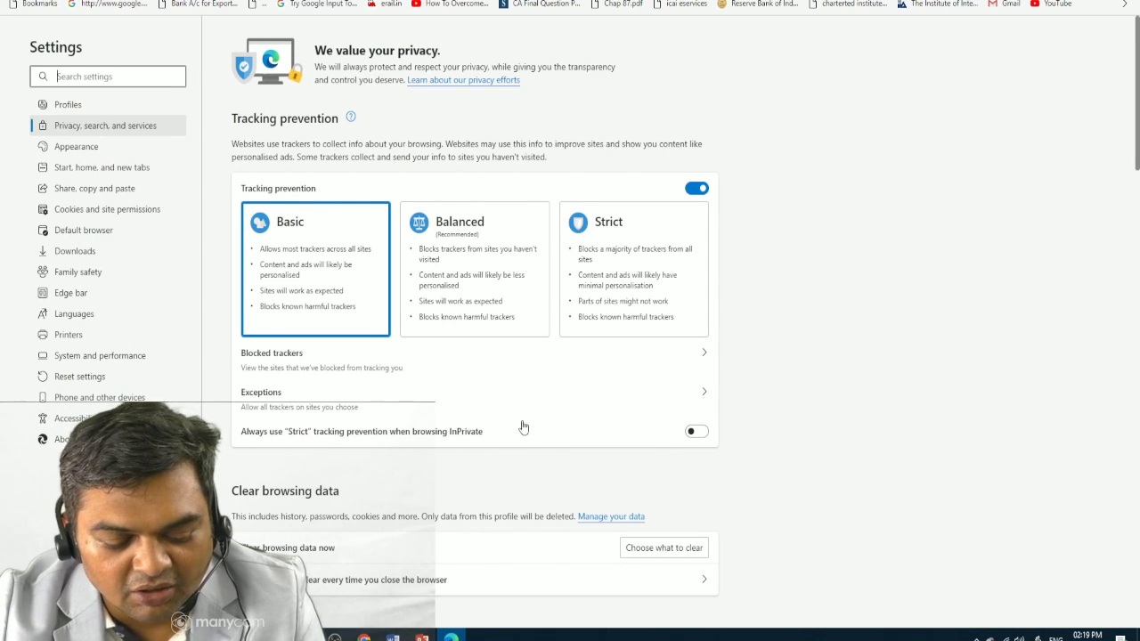
Delete the Internet Explorer mode browsing history.
{"action": "key", "text": "ctrl+shift+Delete"}
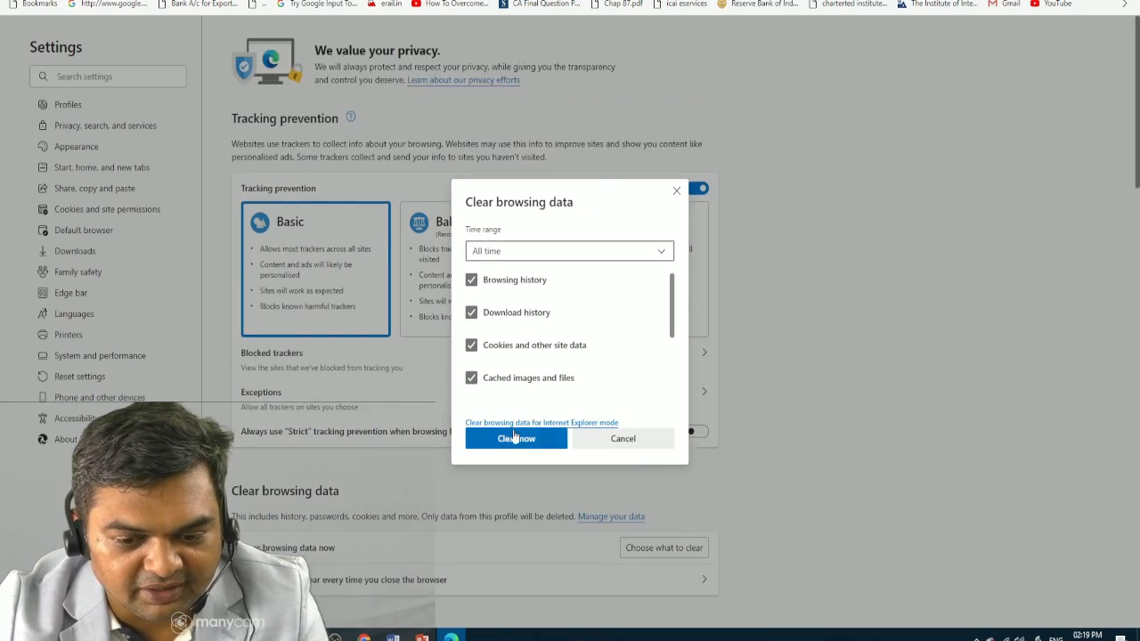
{"action": "left_click", "coordinate": [505, 424]}
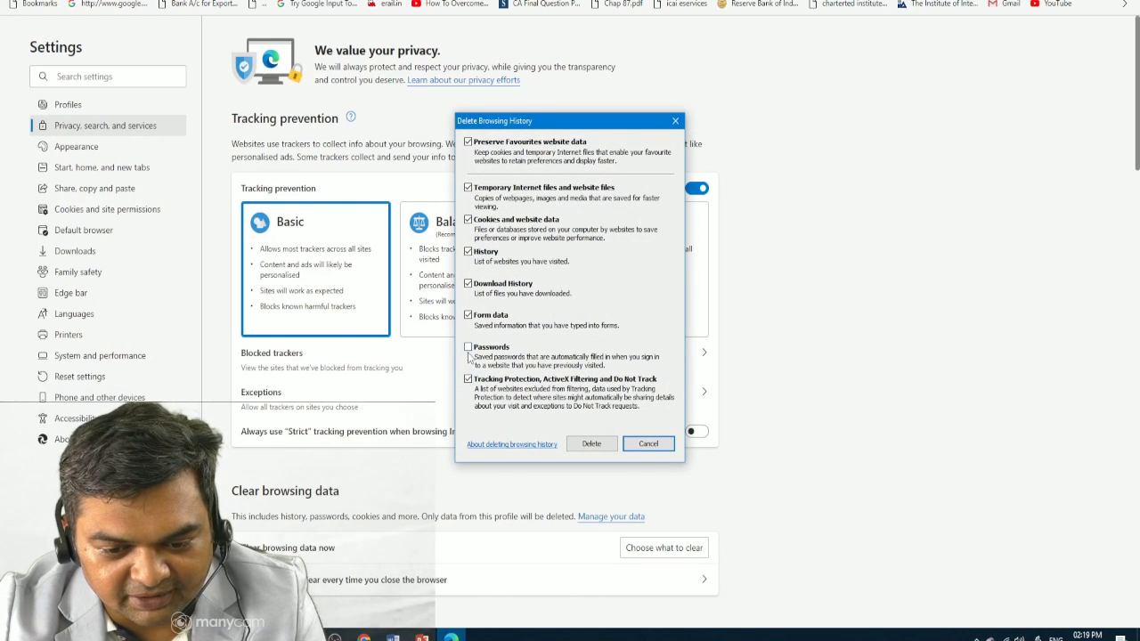
{"action": "left_click", "coordinate": [597, 445]}
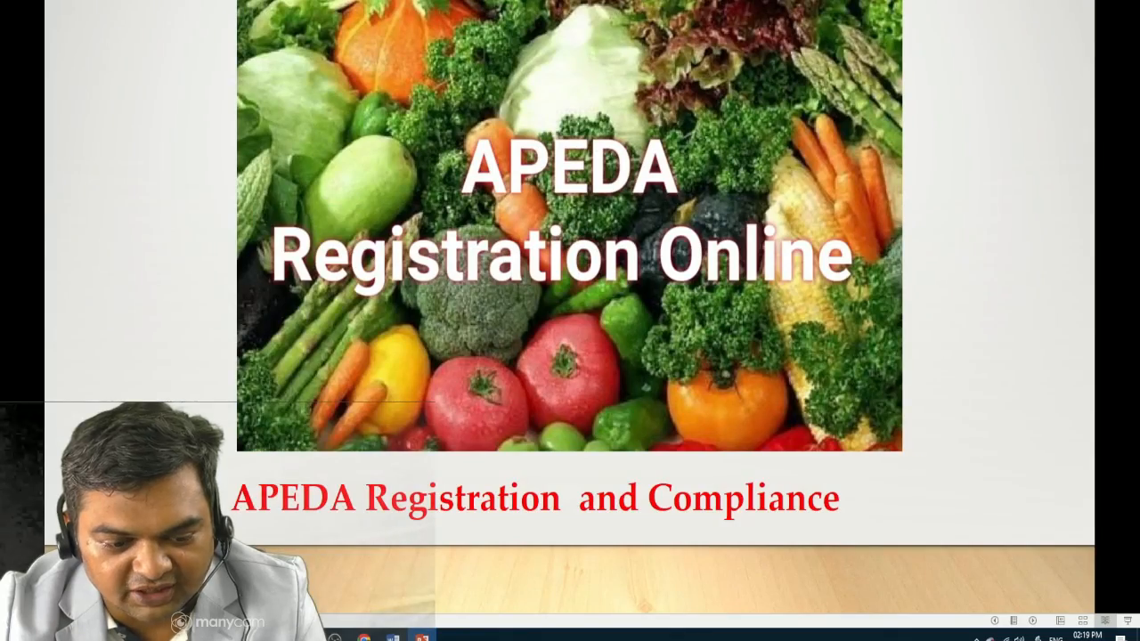
Refresh the desktop from its context menu and relaunch Microsoft Edge from the desktop shortcut.
{"action": "key", "text": "super"}
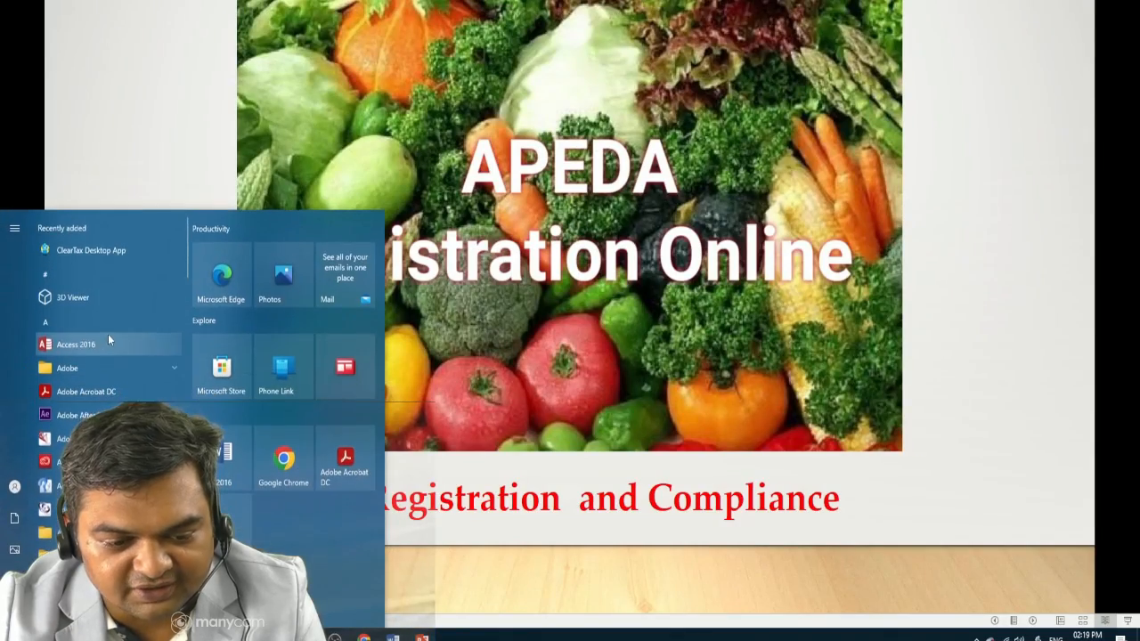
{"action": "left_click", "coordinate": [218, 281]}
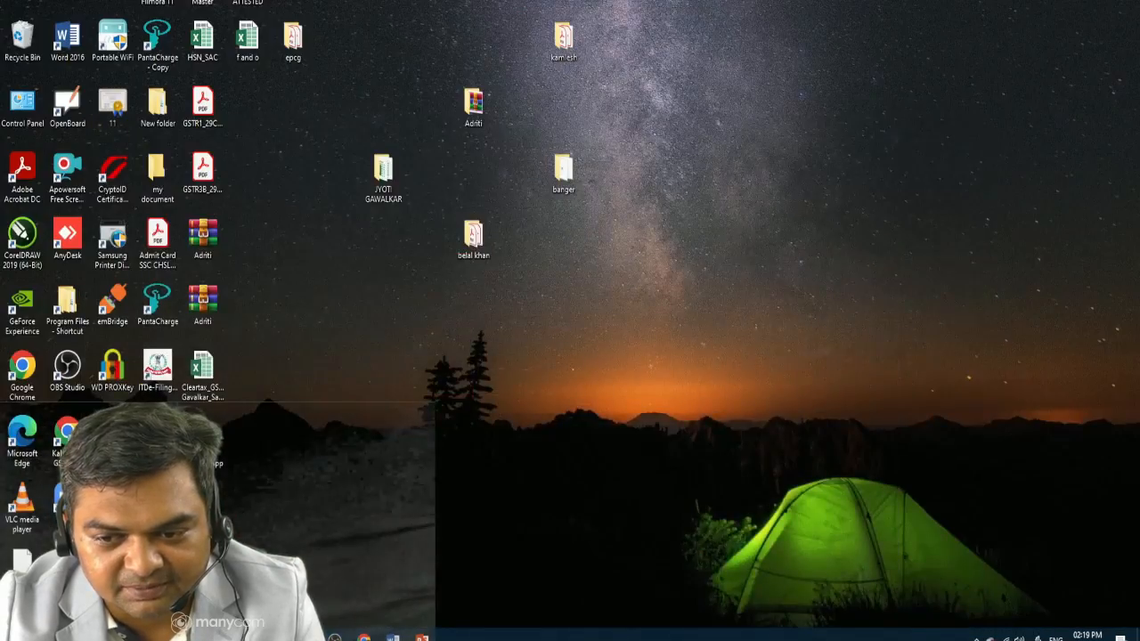
{"action": "right_click", "coordinate": [699, 162]}
{"action": "left_click", "coordinate": [731, 200]}
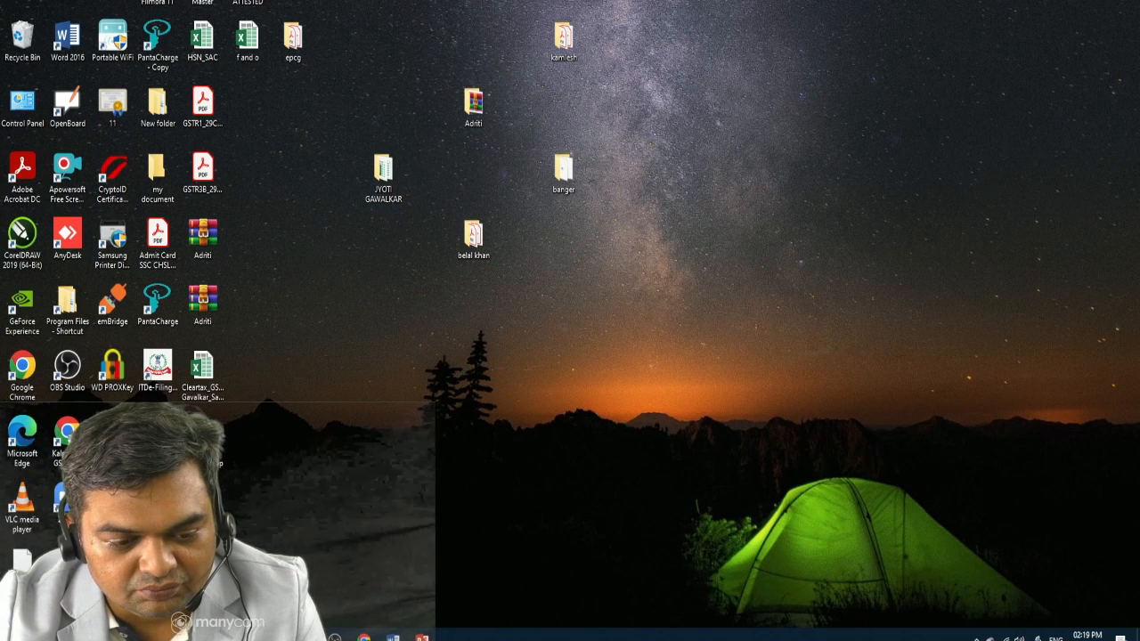
{"action": "double_click", "coordinate": [19, 439]}
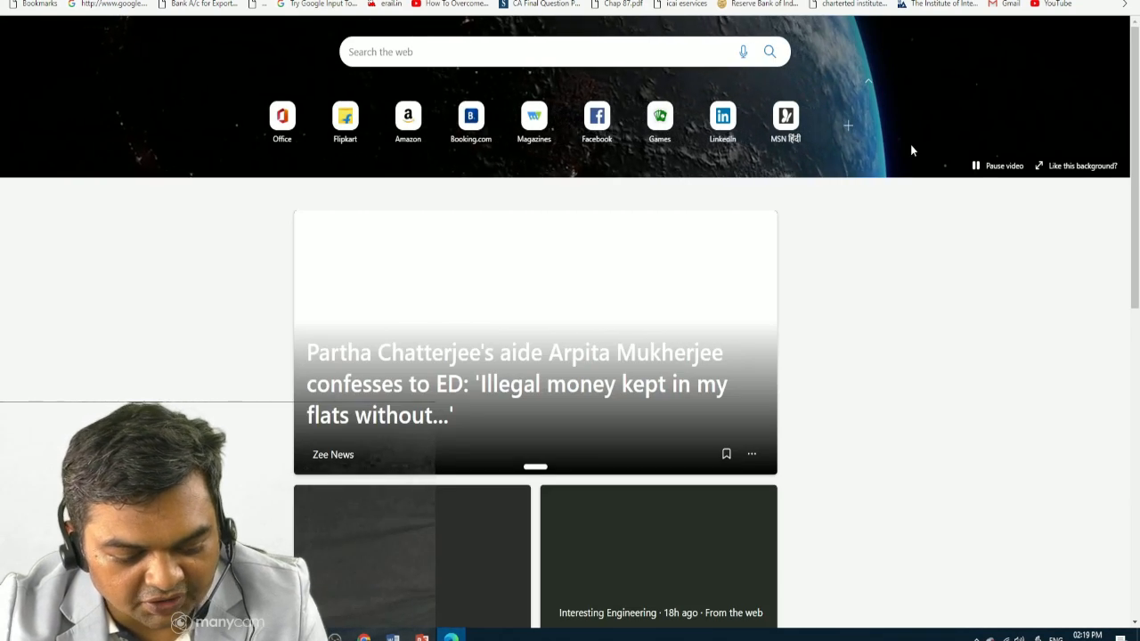
Clear all-time browsing data, keep IE sites opening in Edge at Always (Recommended), and close Edge.
{"action": "key", "text": "ctrl+shift+Delete"}
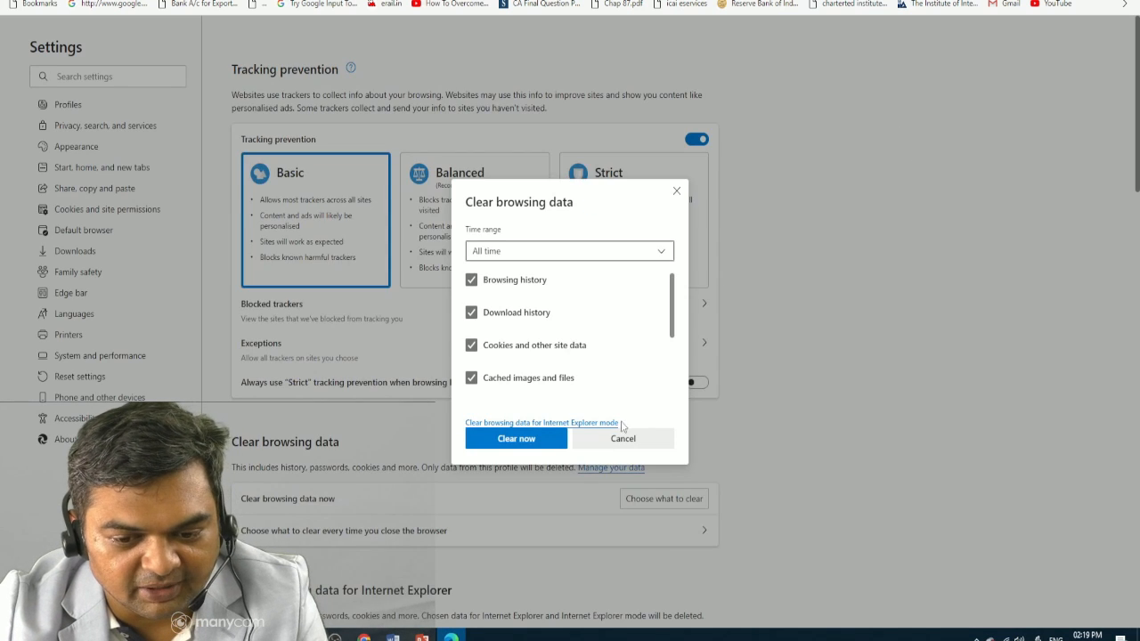
{"action": "left_click", "coordinate": [545, 440]}
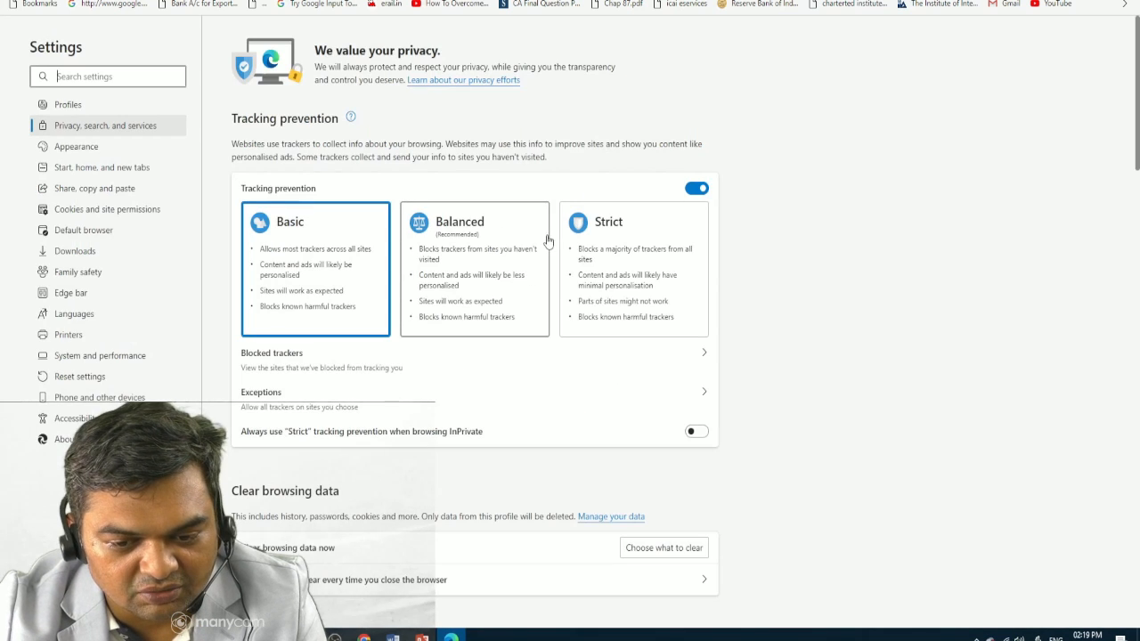
{"action": "left_click", "coordinate": [71, 232]}
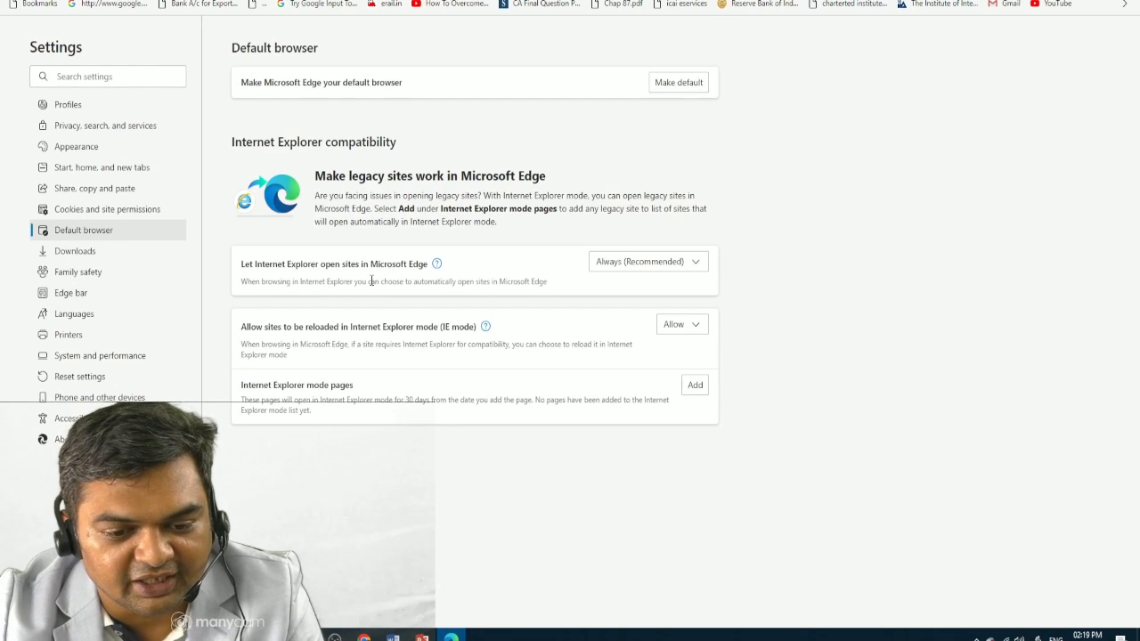
{"action": "left_click", "coordinate": [638, 265]}
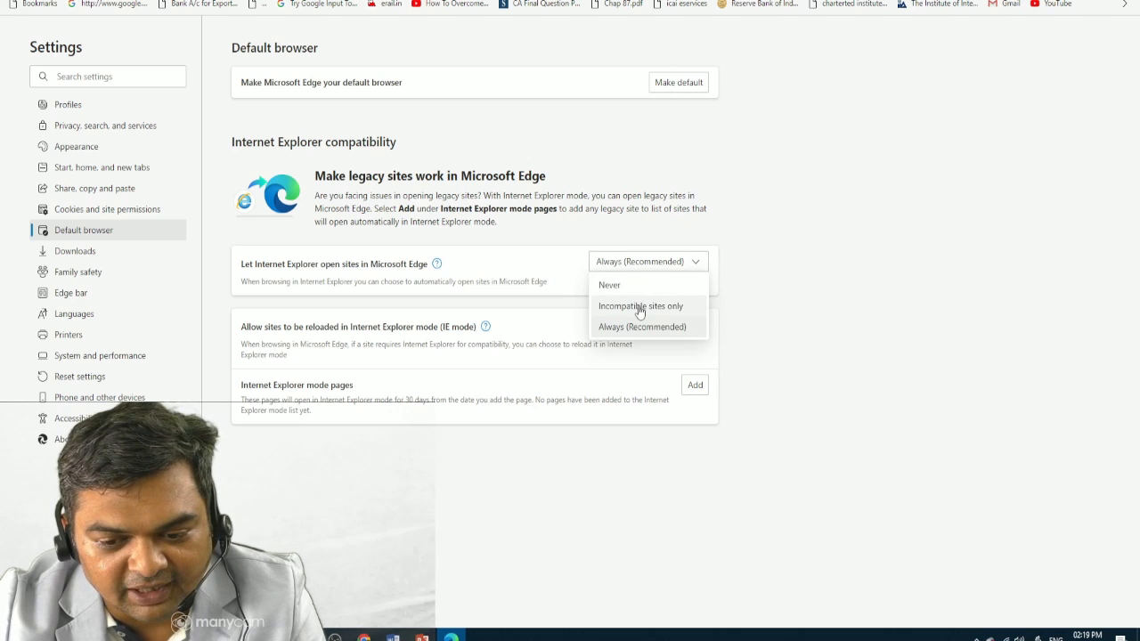
{"action": "left_click", "coordinate": [613, 331]}
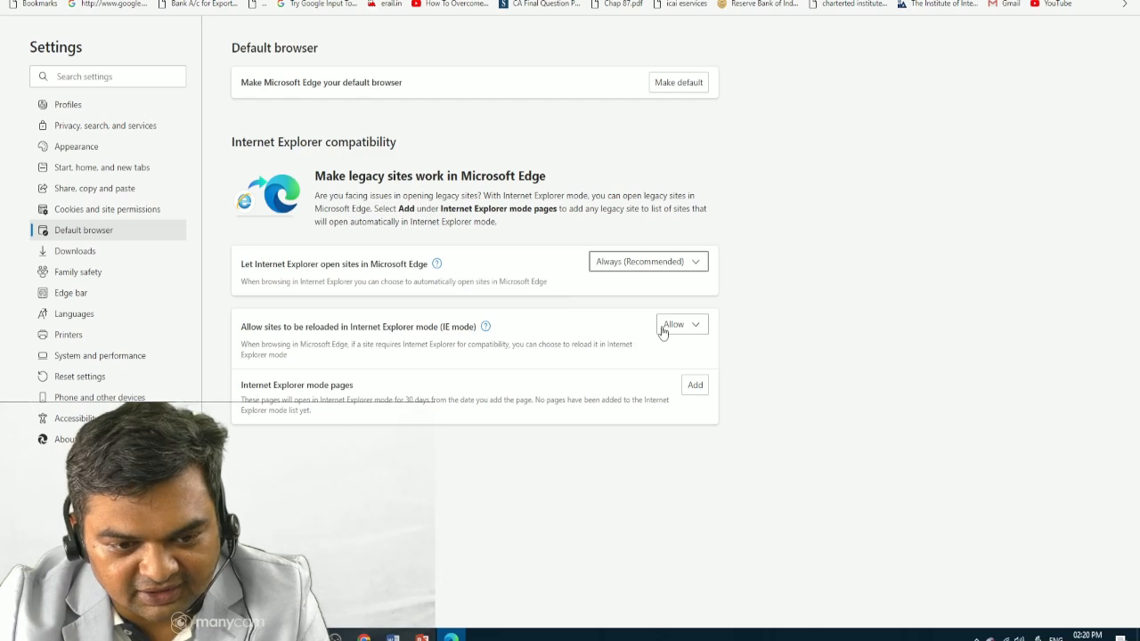
{"action": "key", "text": "alt+F4"}
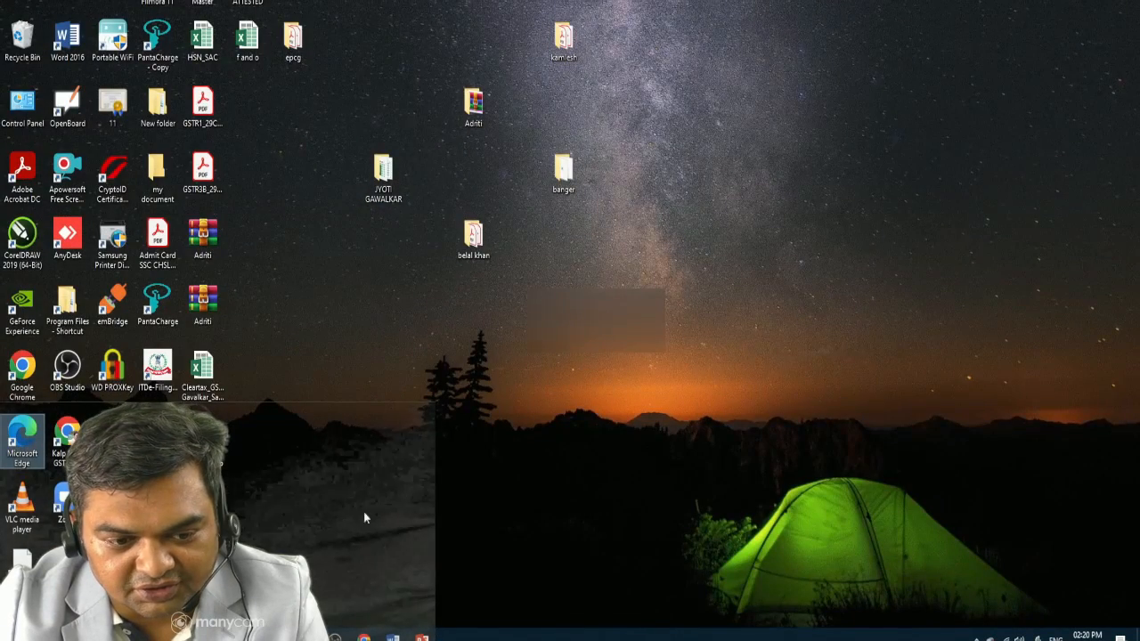
Refresh the desktop, relaunch Edge and go to the ICEGATE login page.
{"action": "right_click", "coordinate": [499, 464]}
{"action": "left_click", "coordinate": [527, 501]}
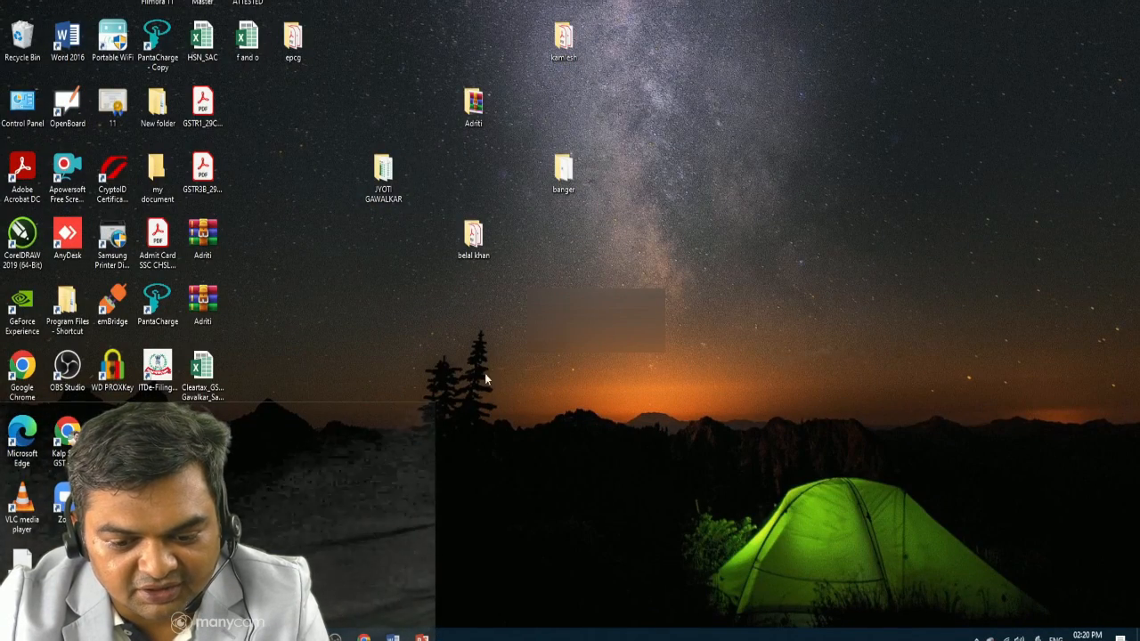
{"action": "double_click", "coordinate": [21, 441]}
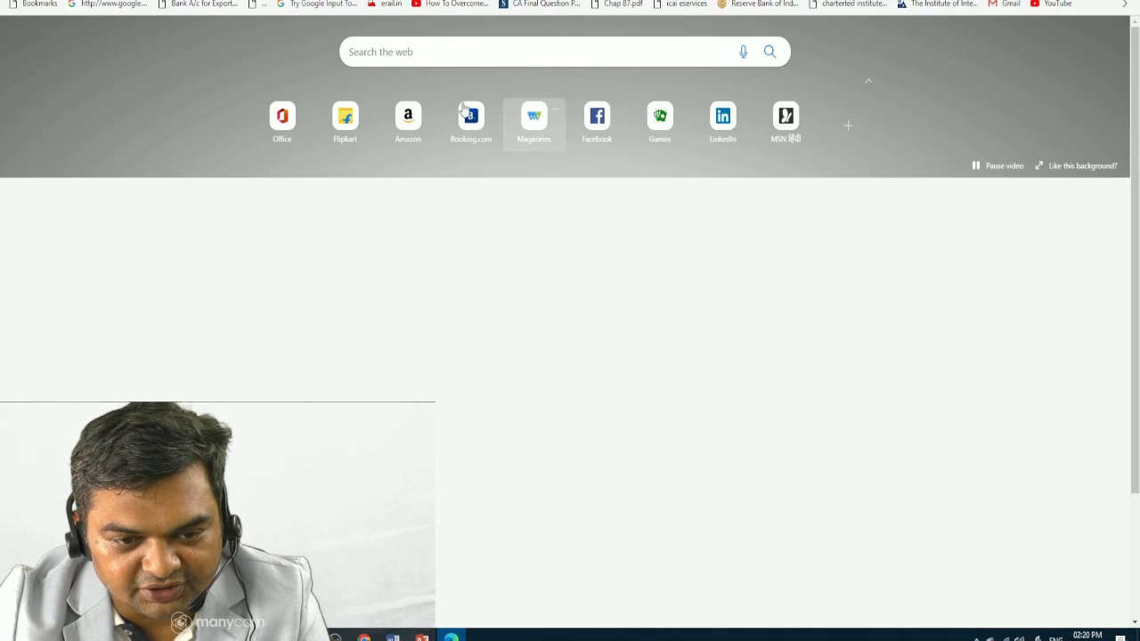
{"action": "type", "text": "WWW"}
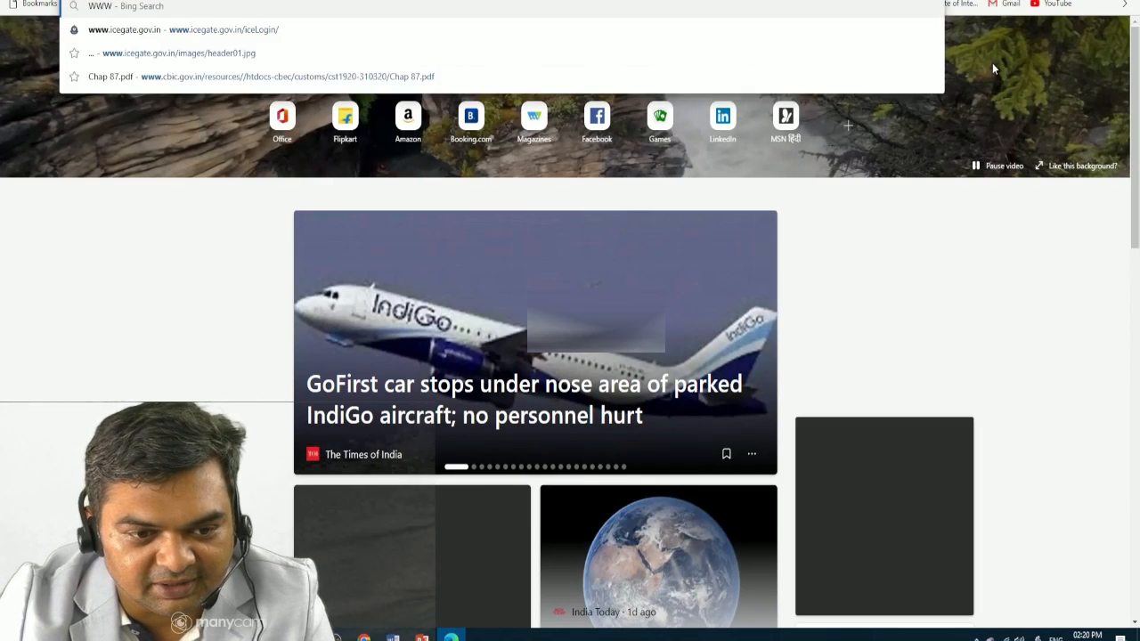
{"action": "type", "text": ".ICE"}
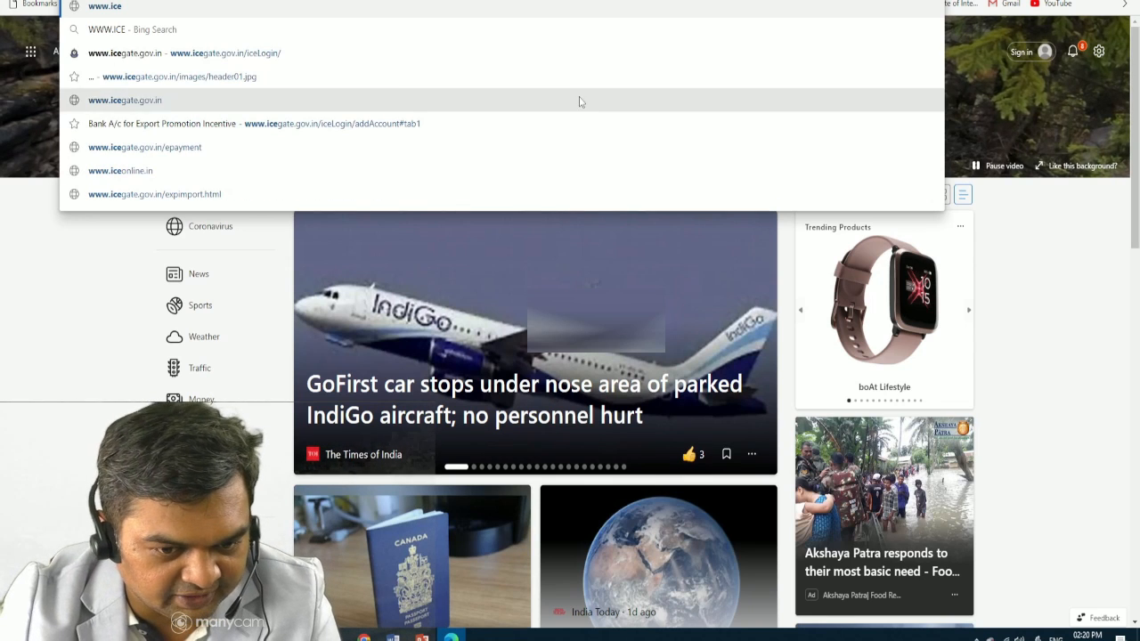
{"action": "left_click", "coordinate": [576, 62]}
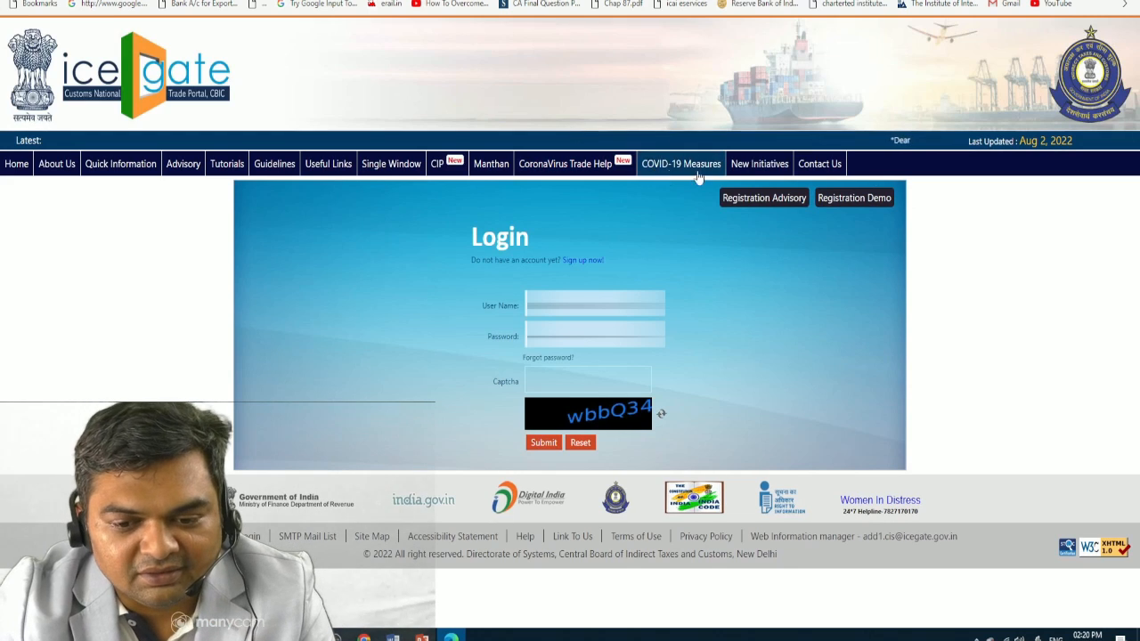
Reload ICEGATE in Internet Explorer mode with compatibility view, then proceed to Partnership Registration.
{"action": "left_click", "coordinate": [1126, 2]}
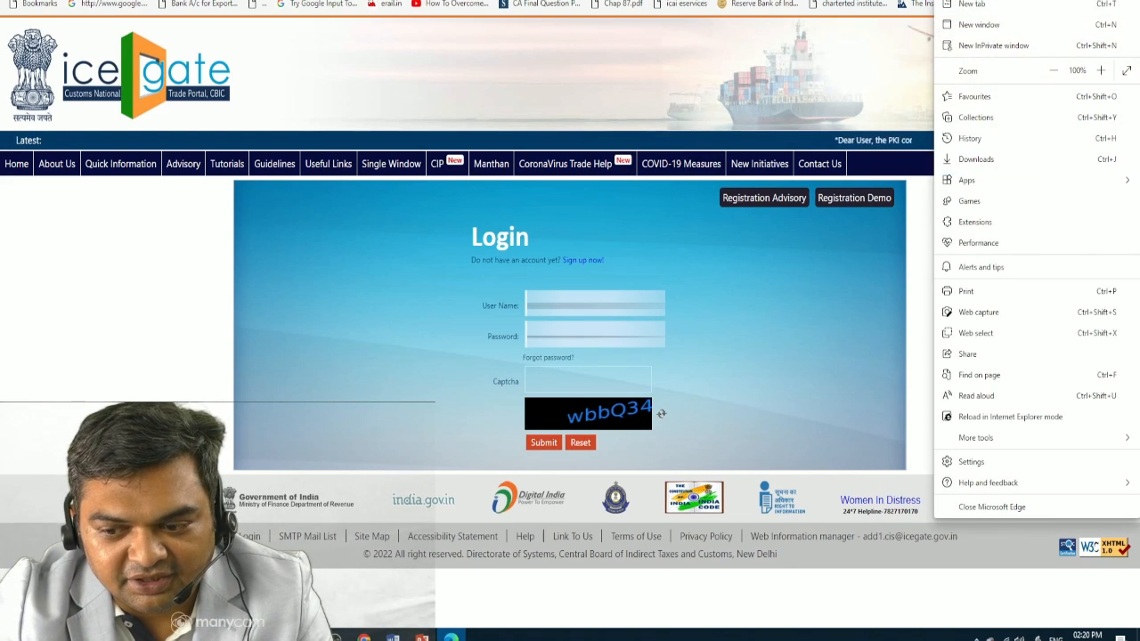
{"action": "left_click", "coordinate": [1001, 417]}
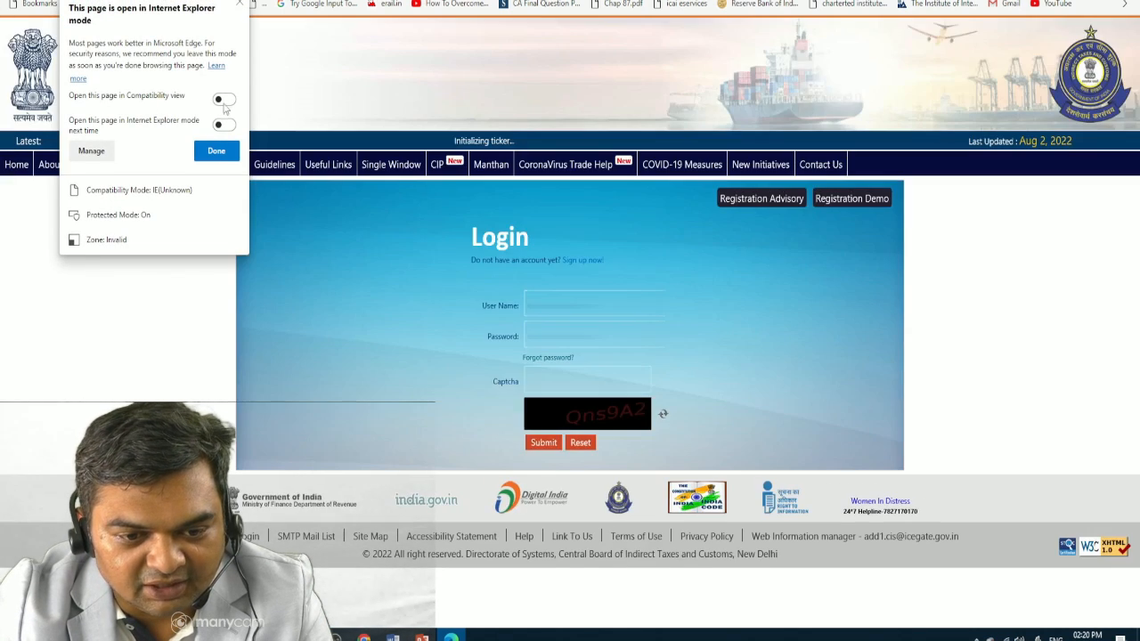
{"action": "left_click", "coordinate": [224, 98]}
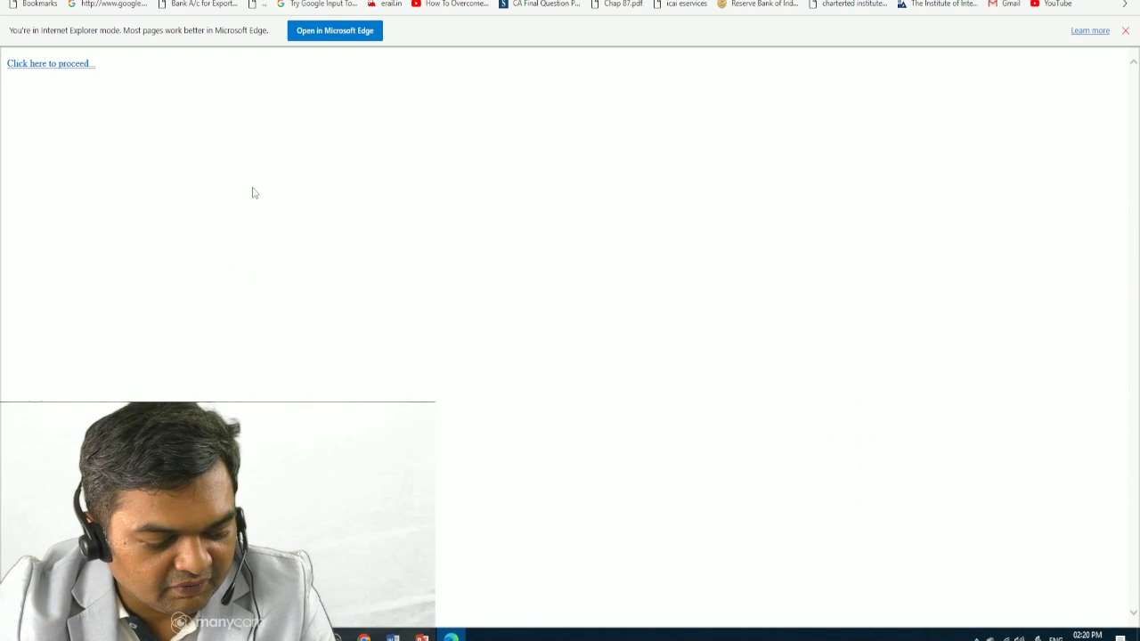
{"action": "left_click", "coordinate": [65, 69]}
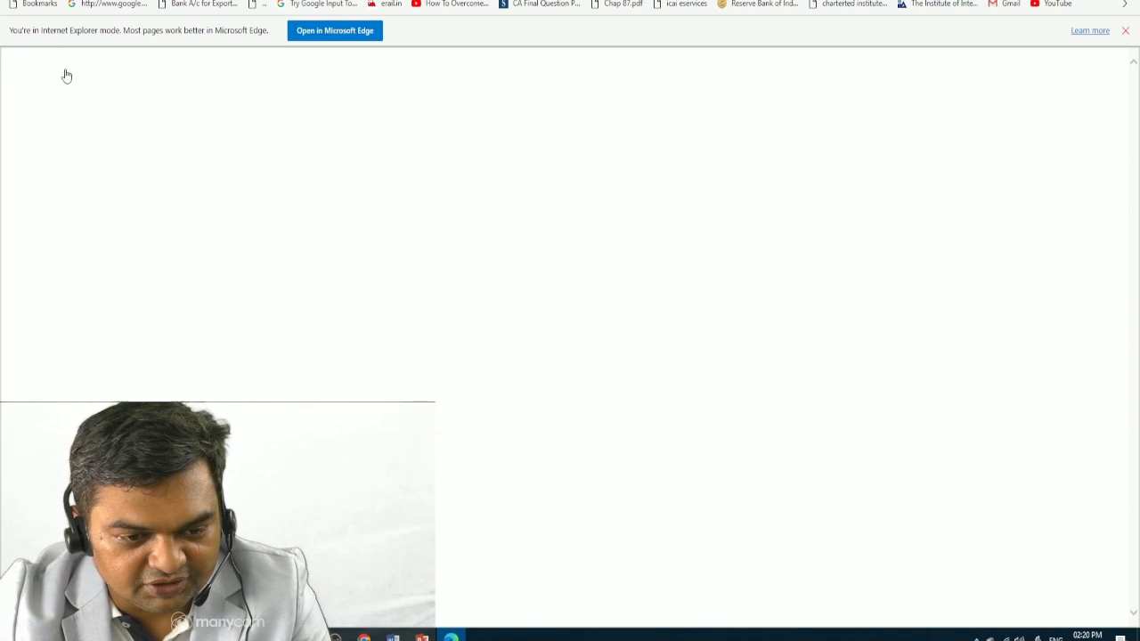
{"action": "left_click", "coordinate": [660, 357]}
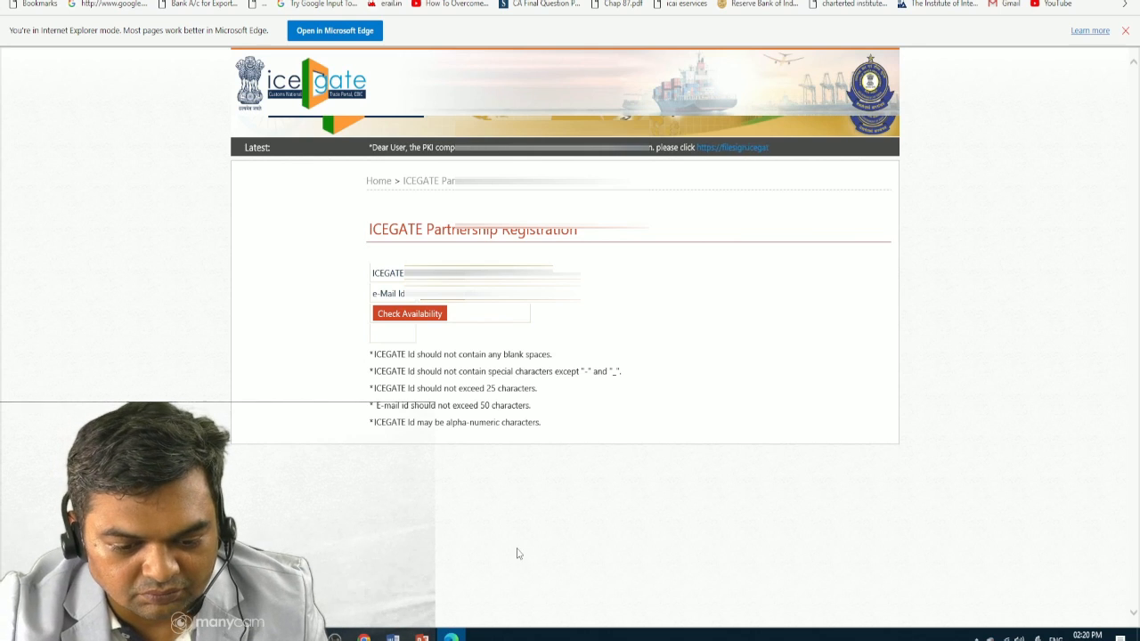
Check ICEGATE Id and e-mail availability, then set user role IEC Holders and user type IEC Holder.
{"action": "left_click", "coordinate": [335, 637]}
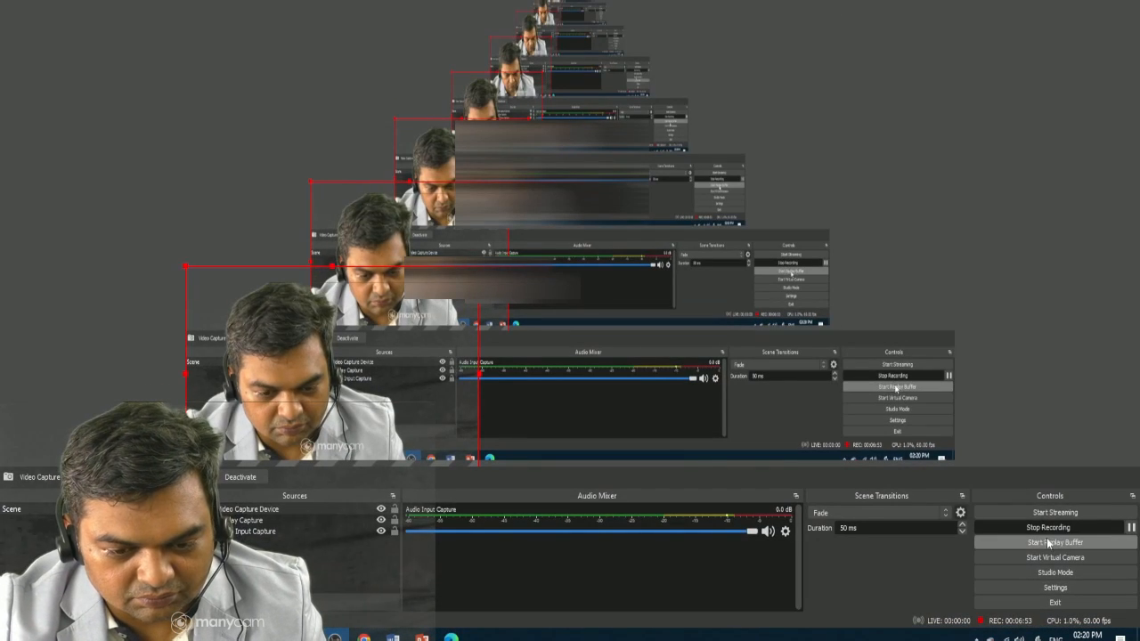
{"action": "left_click", "coordinate": [451, 636]}
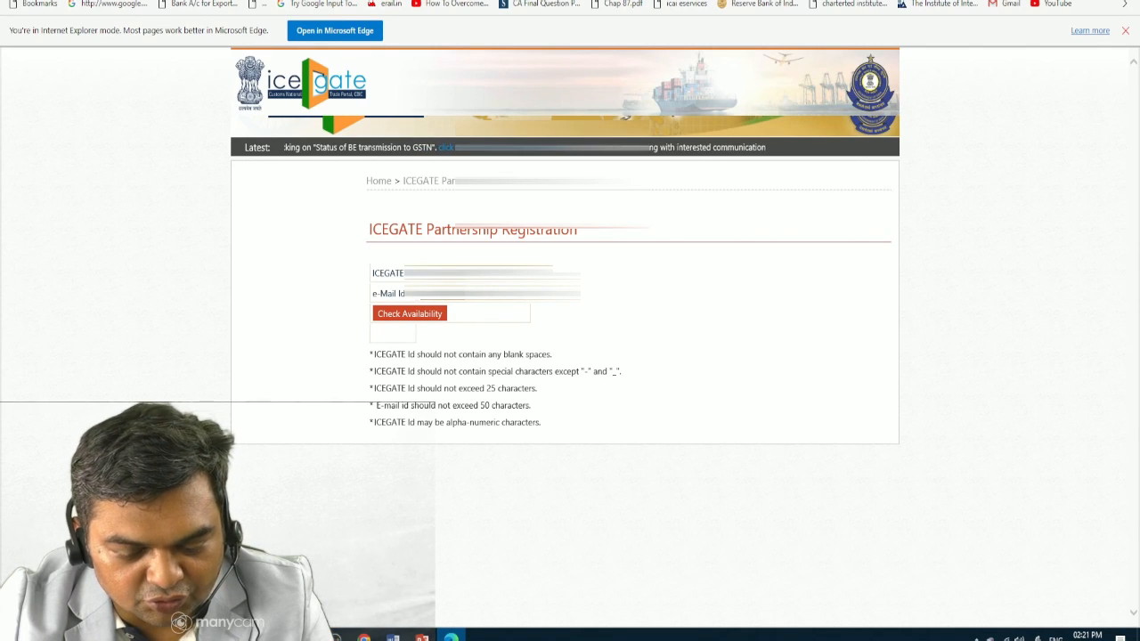
{"action": "left_click", "coordinate": [438, 316]}
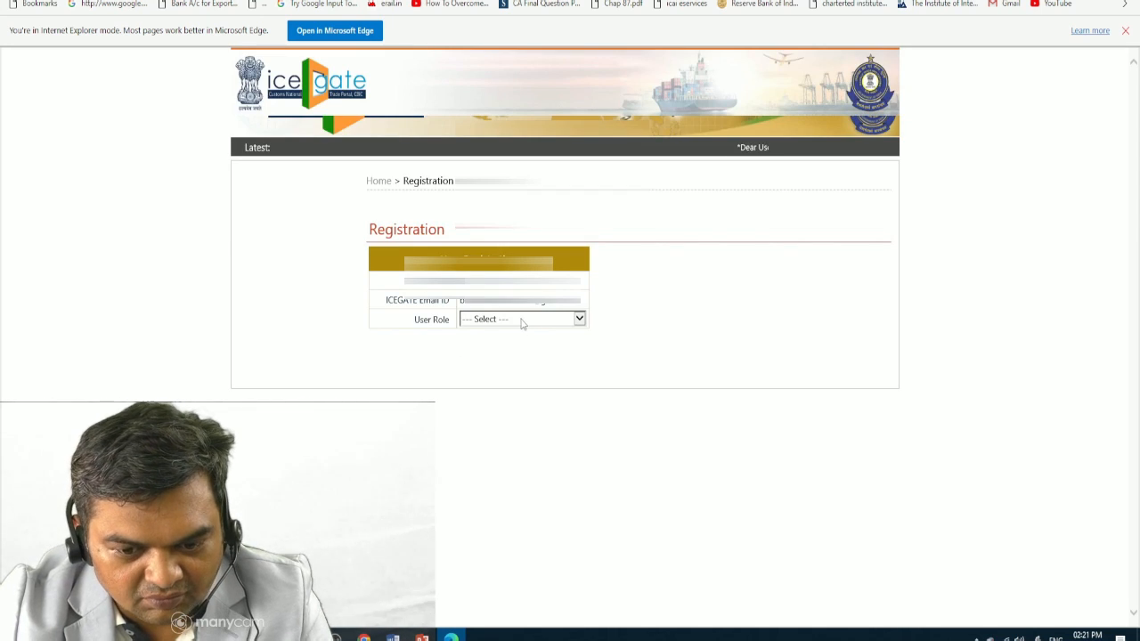
{"action": "left_click", "coordinate": [522, 323]}
{"action": "left_click", "coordinate": [485, 400]}
{"action": "left_click", "coordinate": [481, 340]}
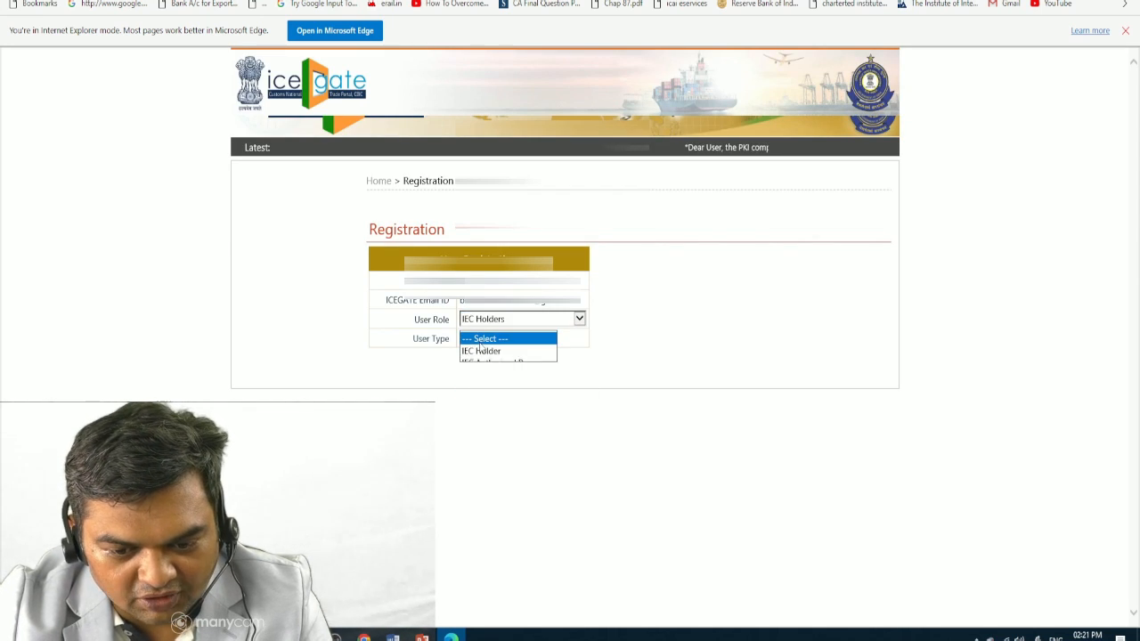
{"action": "left_click", "coordinate": [482, 350]}
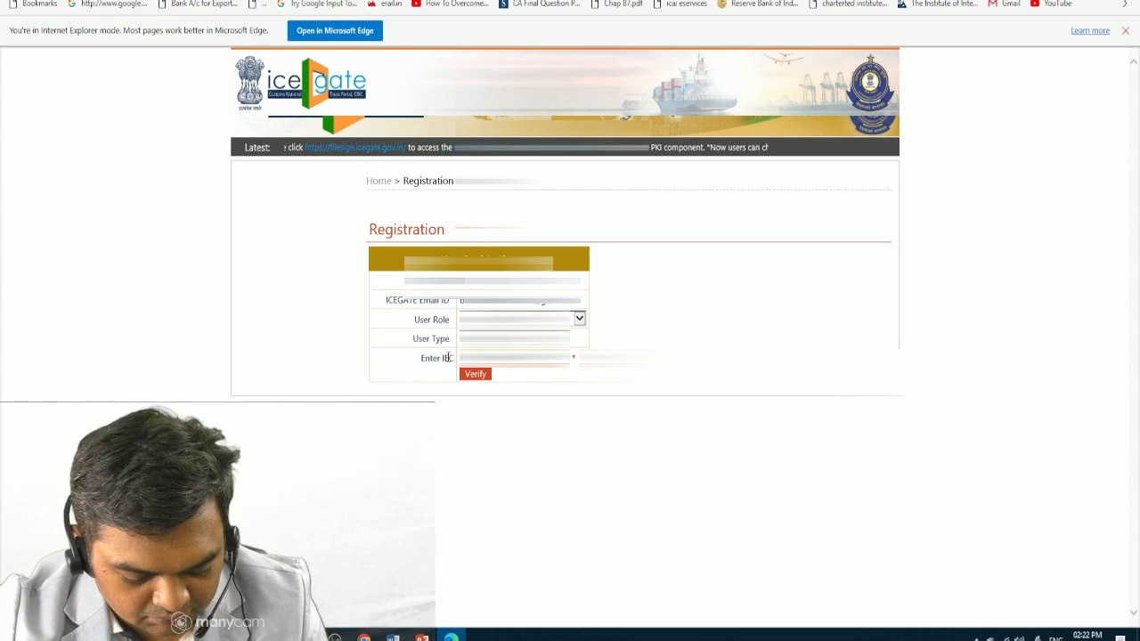
Verify the entered IEC and select Custom Location for the registration.
{"action": "left_click", "coordinate": [472, 374]}
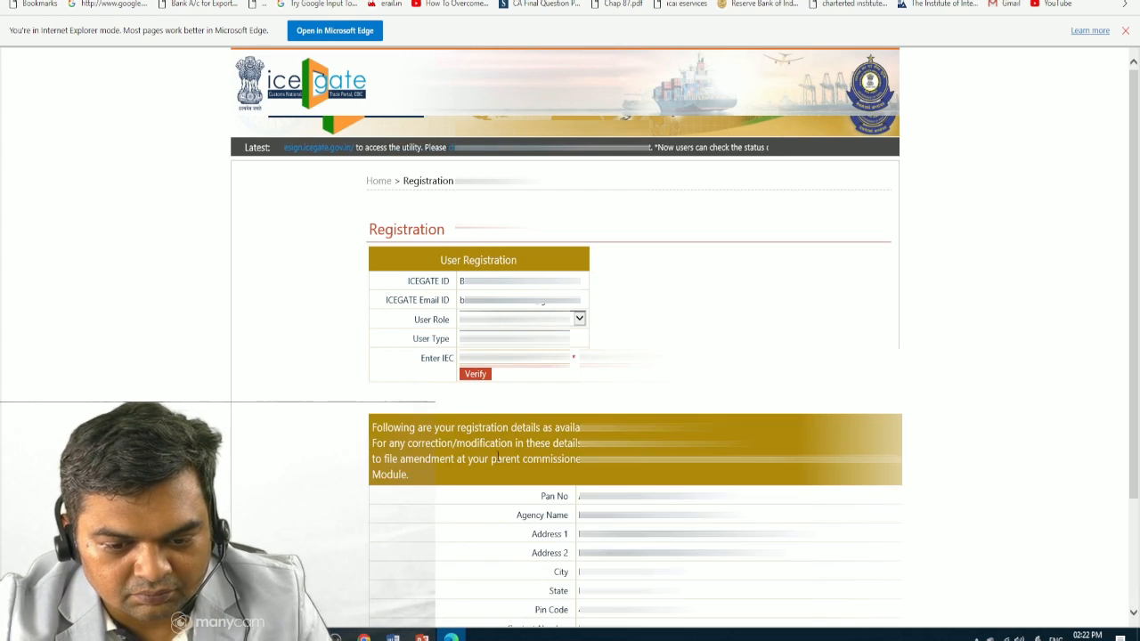
{"action": "scroll", "coordinate": [570, 357], "scroll_direction": "down", "scroll_amount": 2}
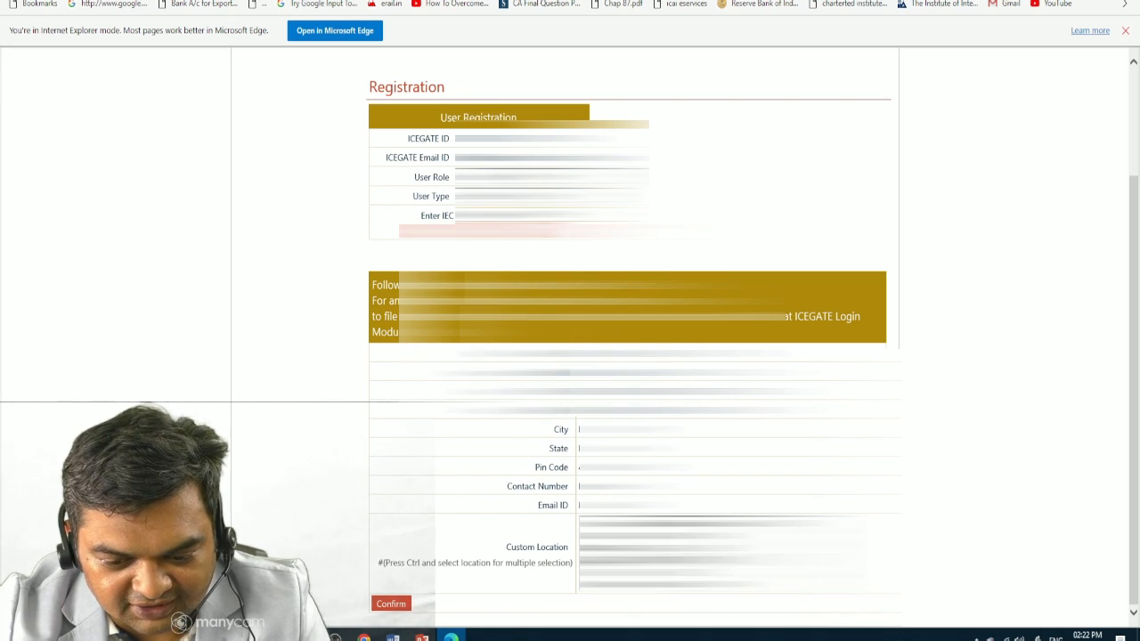
{"action": "left_click", "coordinate": [616, 584]}
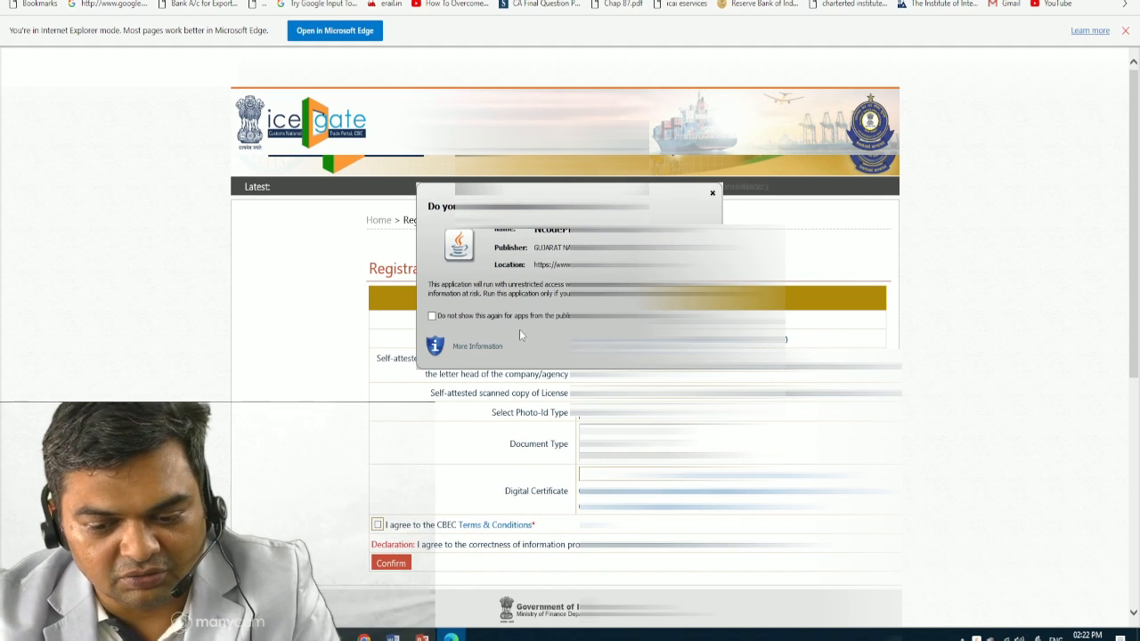
Allow the Java signing applet to run beside the registration form, then check the hidden tray icons.
{"action": "left_click", "coordinate": [630, 346]}
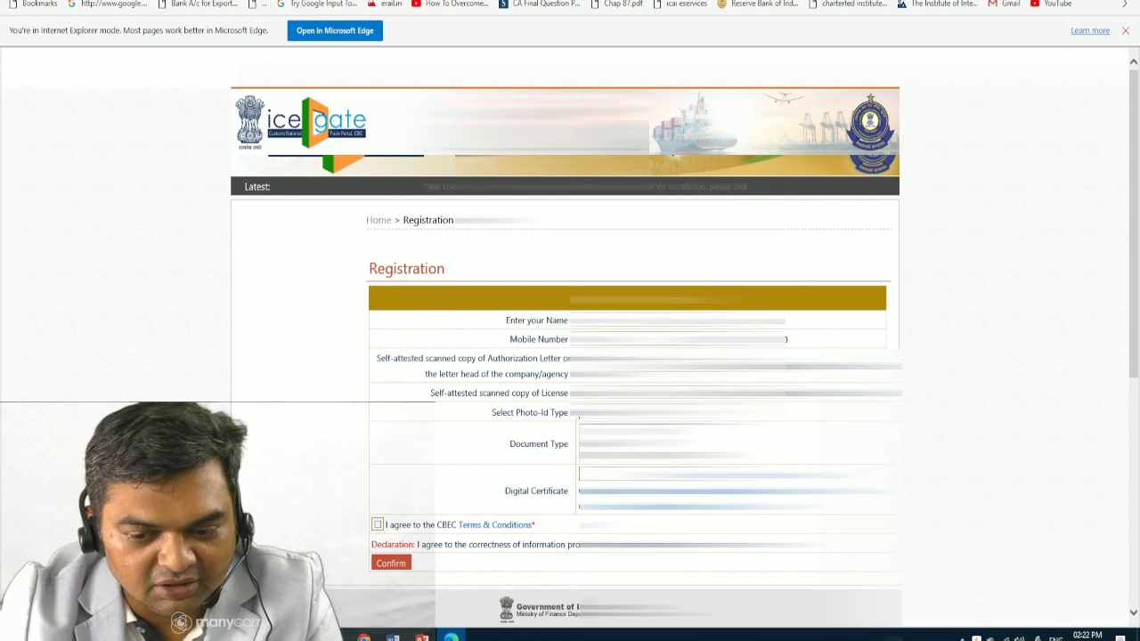
{"action": "left_click", "coordinate": [963, 639]}
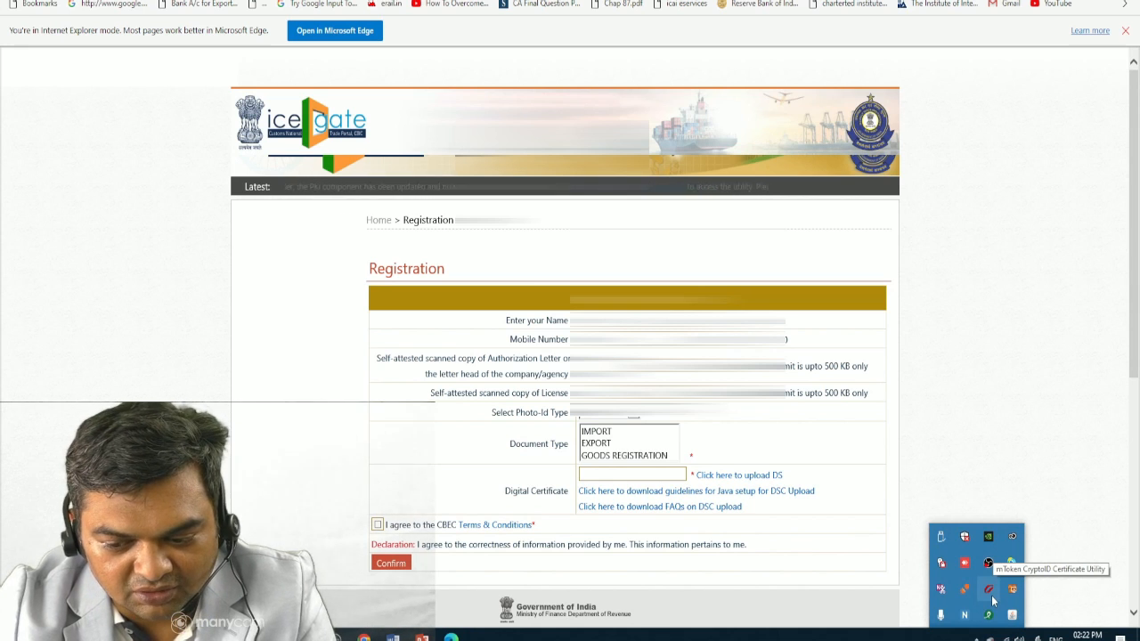
{"action": "left_click", "coordinate": [933, 633]}
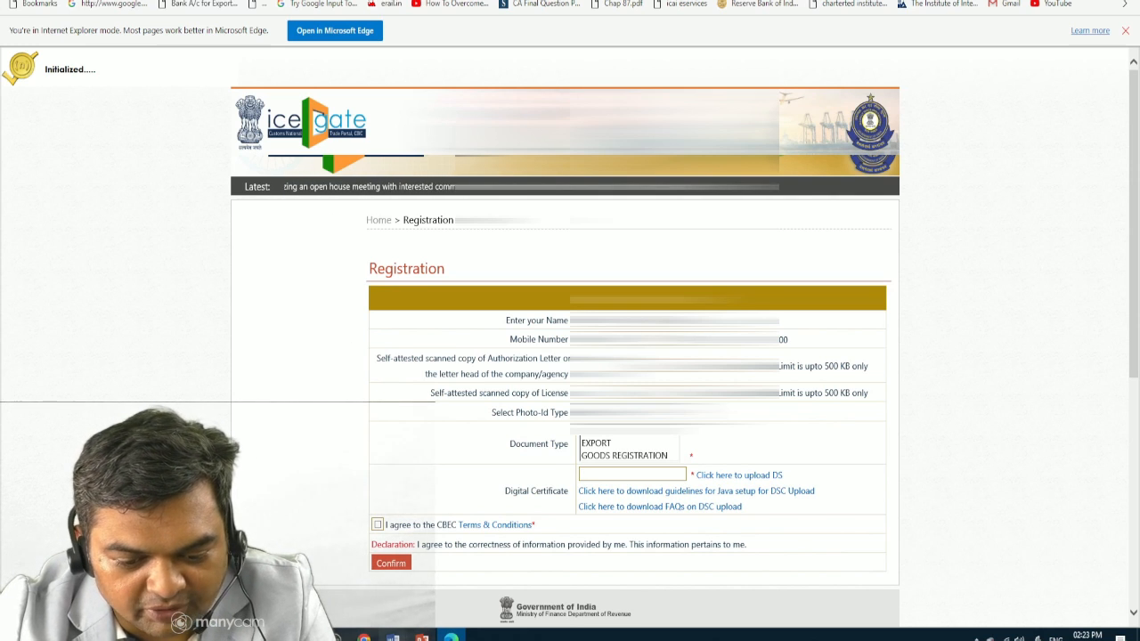
Bring up the Word notes on required documents and highlight the Digital signature class 3 requirement.
{"action": "mouse_move", "coordinate": [393, 636]}
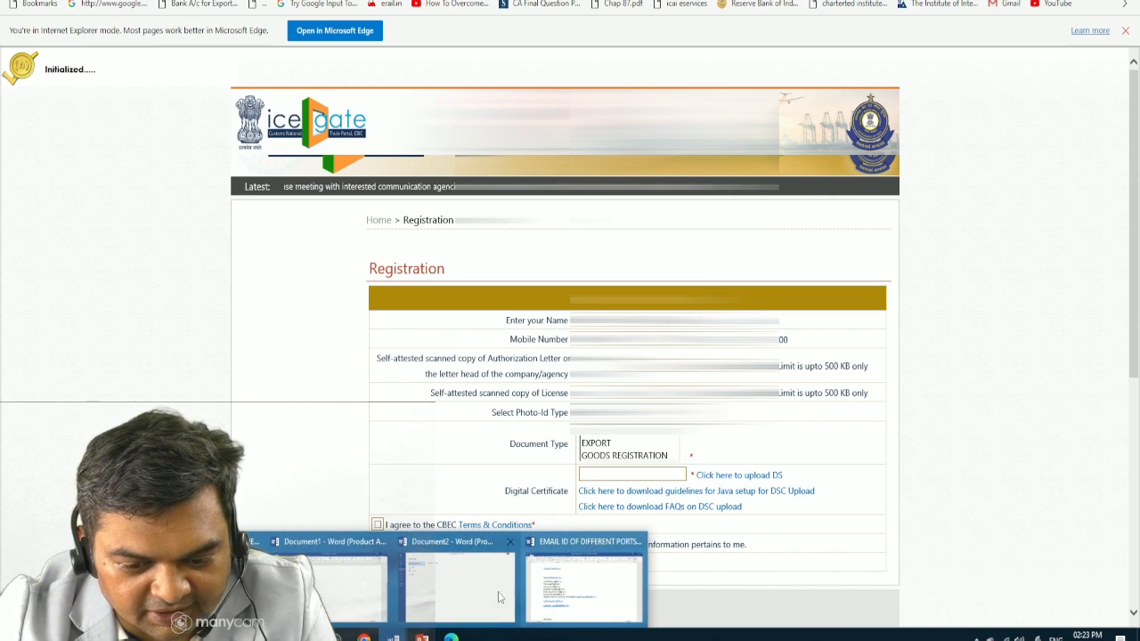
{"action": "left_click", "coordinate": [534, 592]}
{"action": "scroll", "coordinate": [424, 372], "scroll_direction": "up", "scroll_amount": 4}
{"action": "scroll", "coordinate": [338, 387], "scroll_direction": "down", "scroll_amount": 4}
{"action": "scroll", "coordinate": [274, 301], "scroll_direction": "down", "scroll_amount": 5}
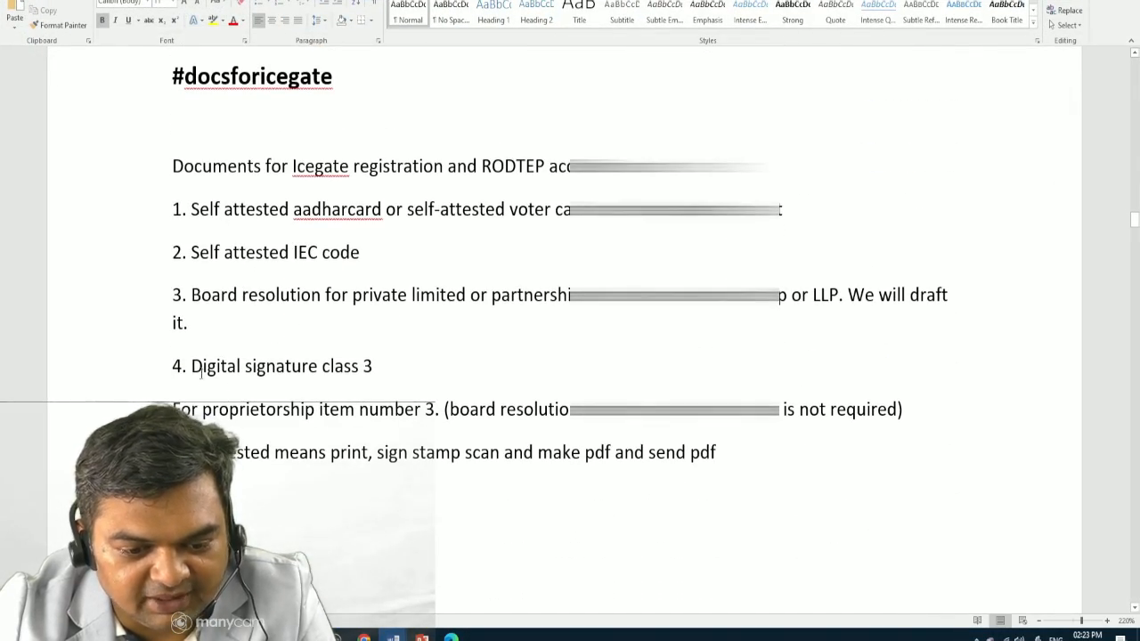
{"action": "triple_click", "coordinate": [408, 377]}
{"action": "left_click", "coordinate": [223, 210]}
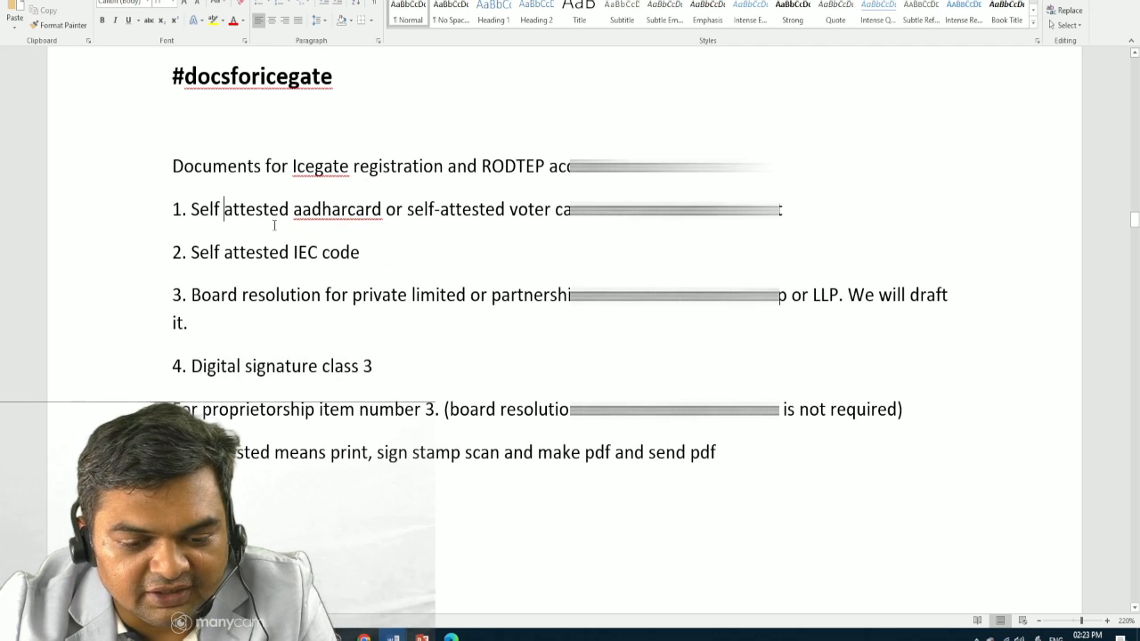
Highlight the self-attested Aadhaar card, voter card, IEC code and board resolution requirements.
{"action": "left_click_drag", "start_coordinate": [293, 210], "coordinate": [665, 212]}
{"action": "left_click", "coordinate": [511, 245]}
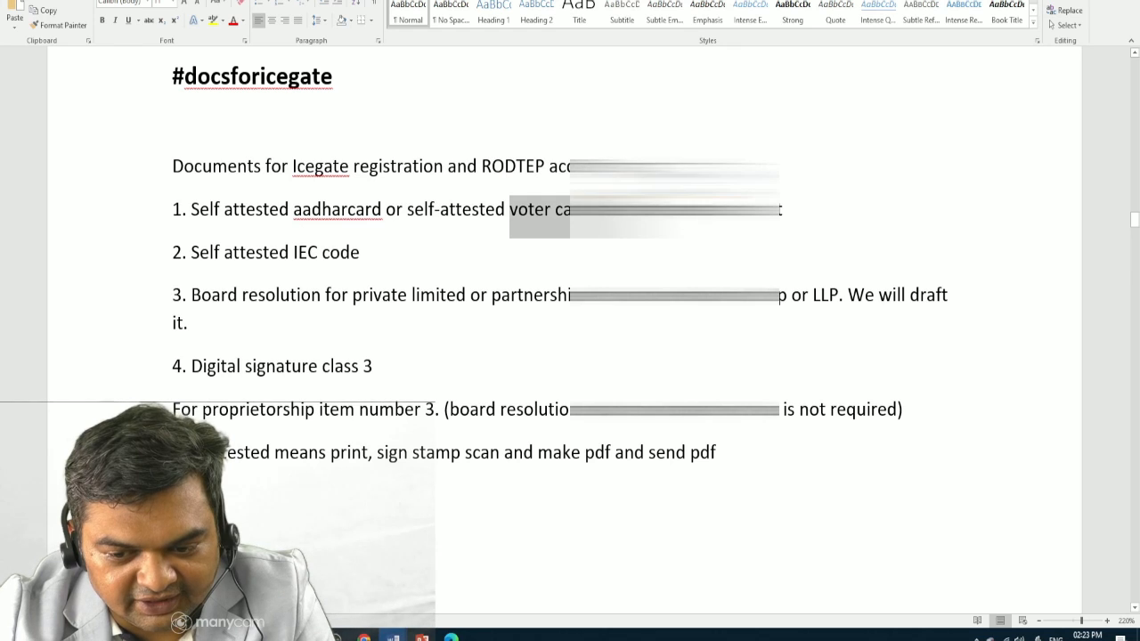
{"action": "left_click", "coordinate": [614, 254]}
{"action": "left_click_drag", "start_coordinate": [301, 254], "coordinate": [422, 255]}
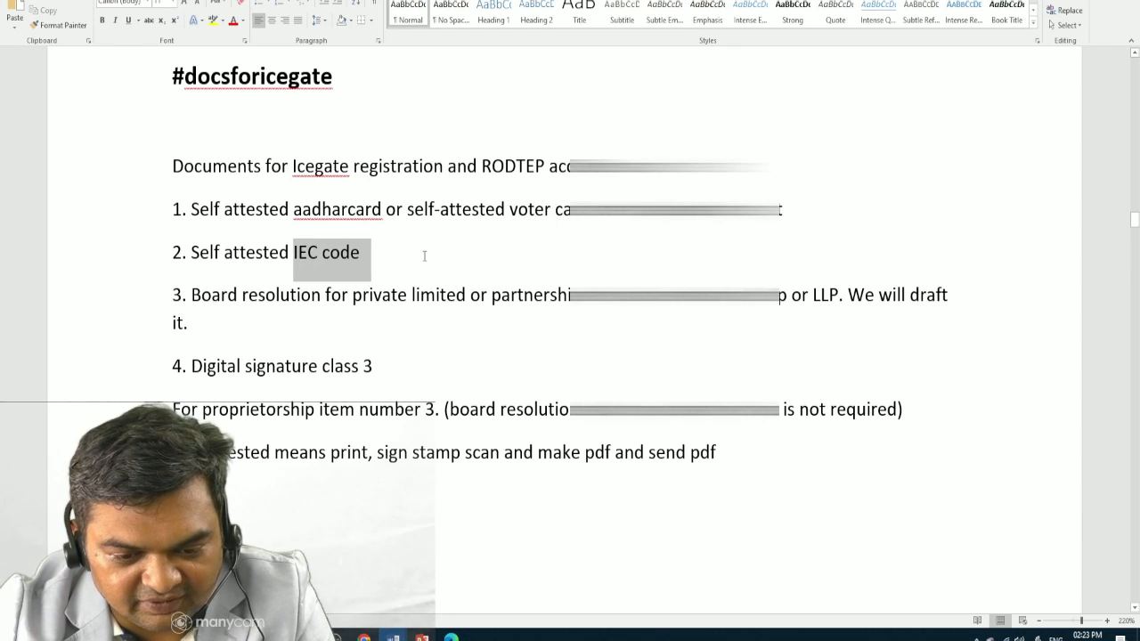
{"action": "left_click", "coordinate": [369, 326]}
{"action": "left_click_drag", "start_coordinate": [343, 303], "coordinate": [748, 296]}
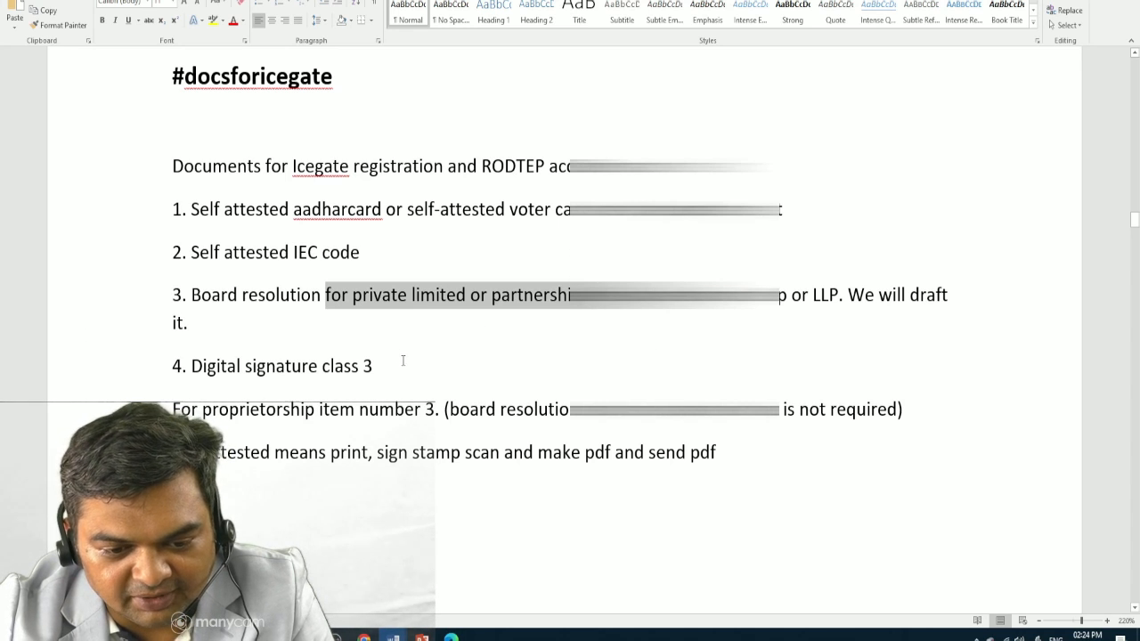
{"action": "left_click", "coordinate": [317, 334]}
Look over the full list again, then bring the Legal Sahayata website to the front.
{"action": "scroll", "coordinate": [356, 321], "scroll_direction": "up", "scroll_amount": 3}
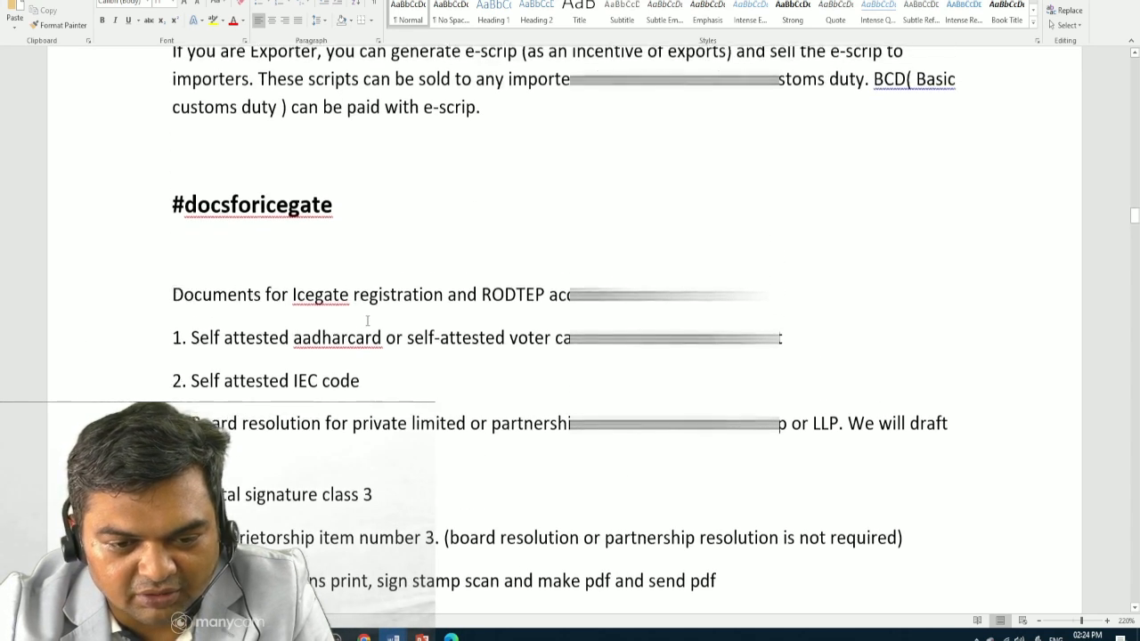
{"action": "scroll", "coordinate": [361, 321], "scroll_direction": "down", "scroll_amount": 3}
{"action": "scroll", "coordinate": [367, 320], "scroll_direction": "up", "scroll_amount": 1}
{"action": "scroll", "coordinate": [367, 321], "scroll_direction": "up", "scroll_amount": 3}
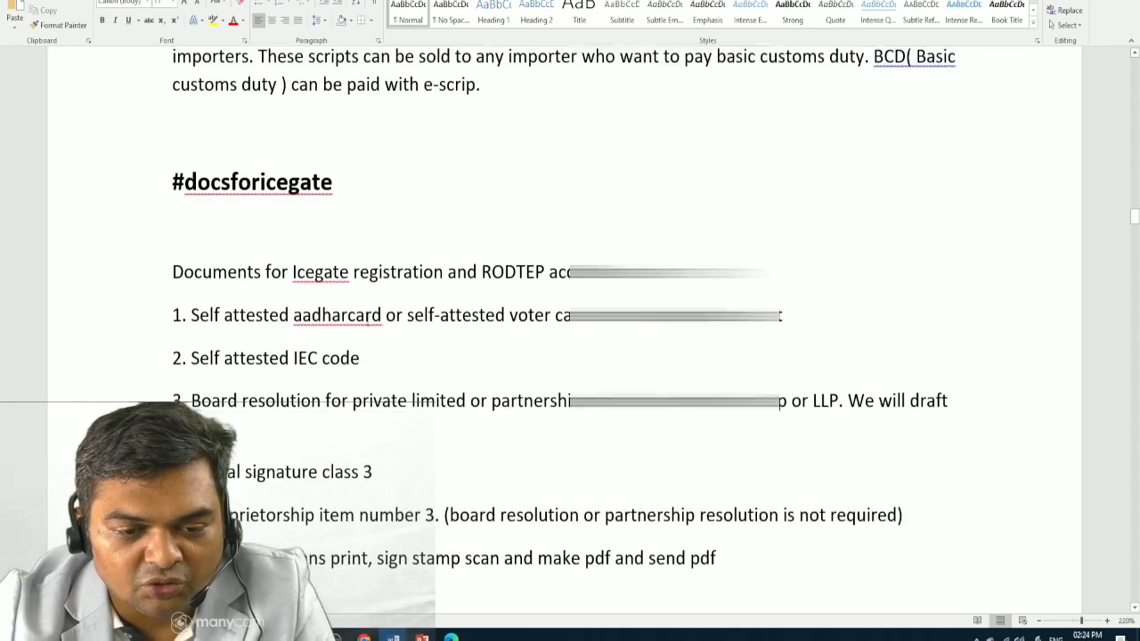
{"action": "scroll", "coordinate": [367, 321], "scroll_direction": "down", "scroll_amount": 3}
{"action": "scroll", "coordinate": [367, 320], "scroll_direction": "up", "scroll_amount": 2}
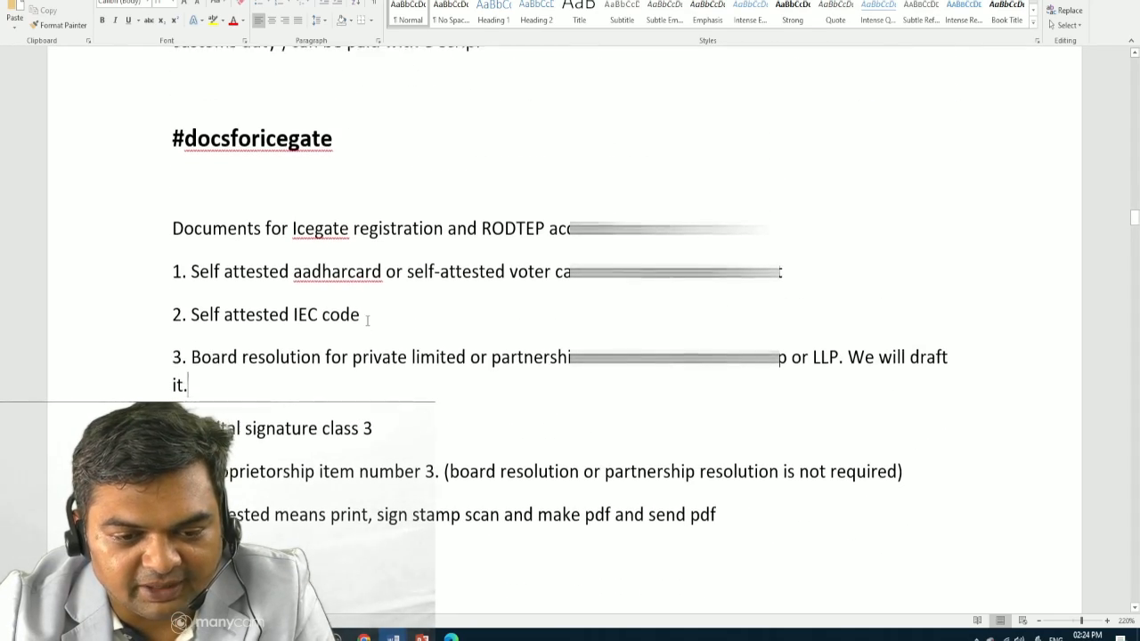
{"action": "left_click", "coordinate": [364, 638]}
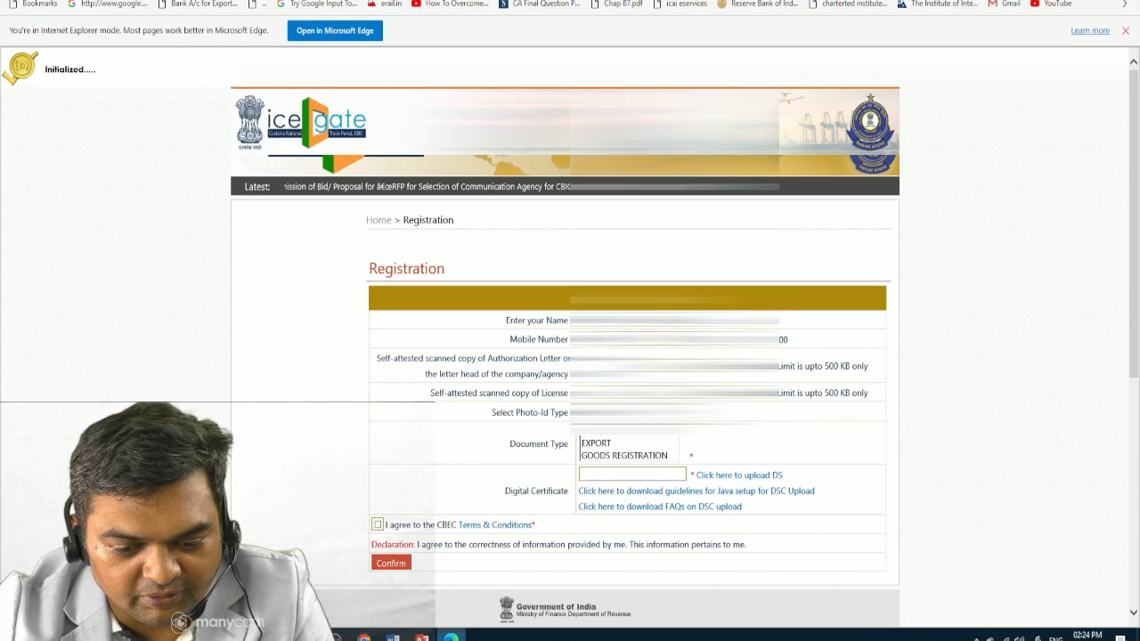
Attach the AUTHORITY LETTER and IEC SELF ATTESTED files on the ICEGATE registration form.
{"action": "left_click", "coordinate": [450, 637]}
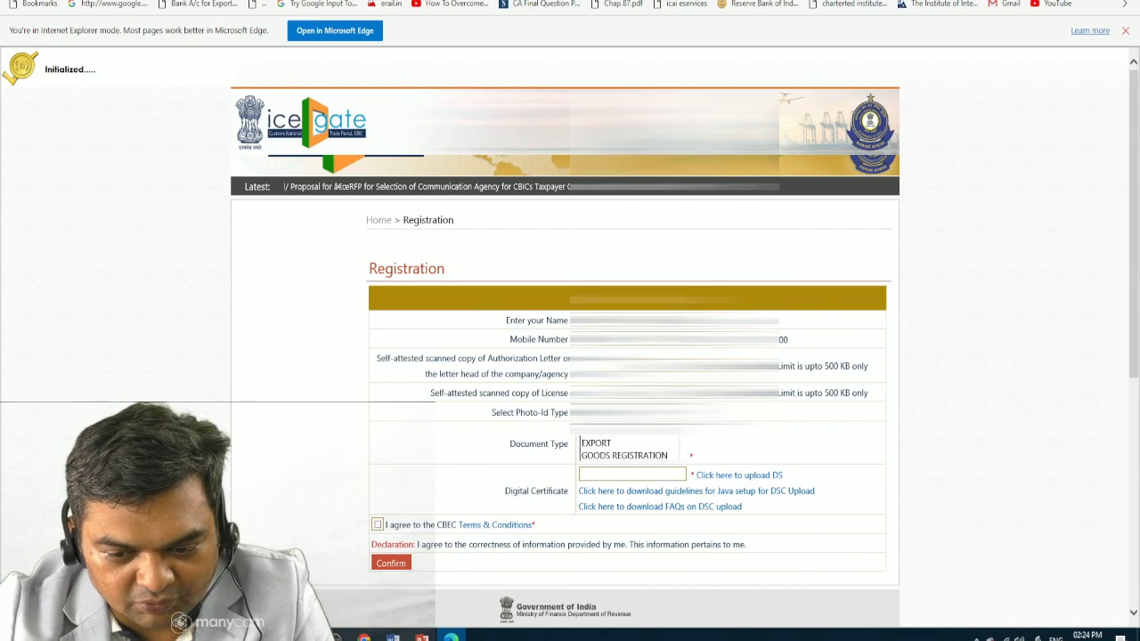
{"action": "left_click", "coordinate": [703, 366]}
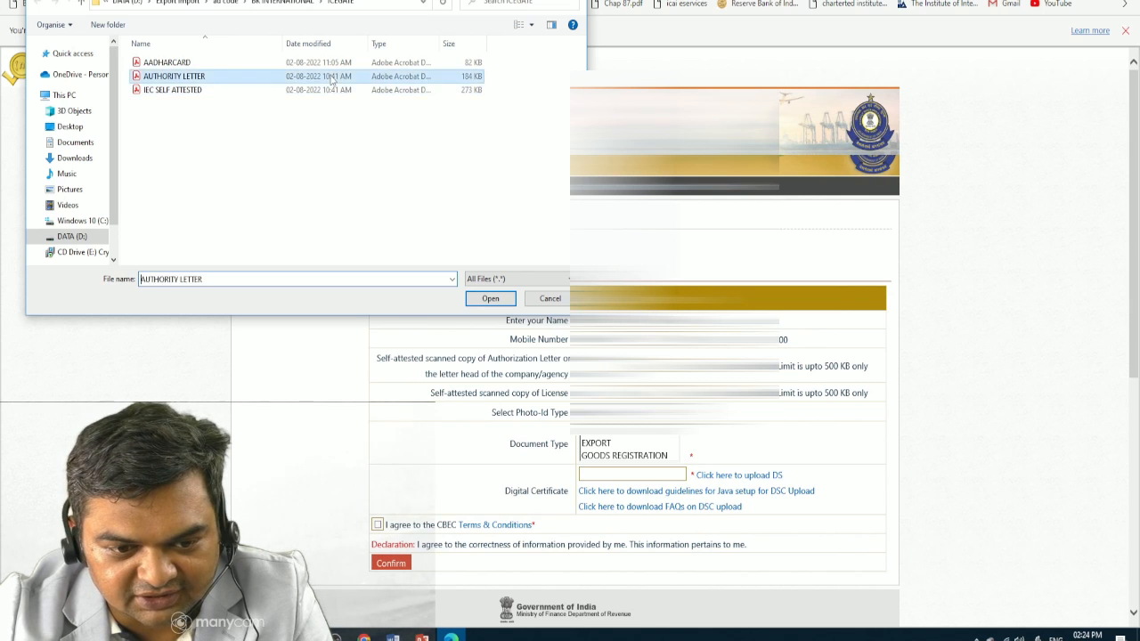
{"action": "double_click", "coordinate": [370, 76]}
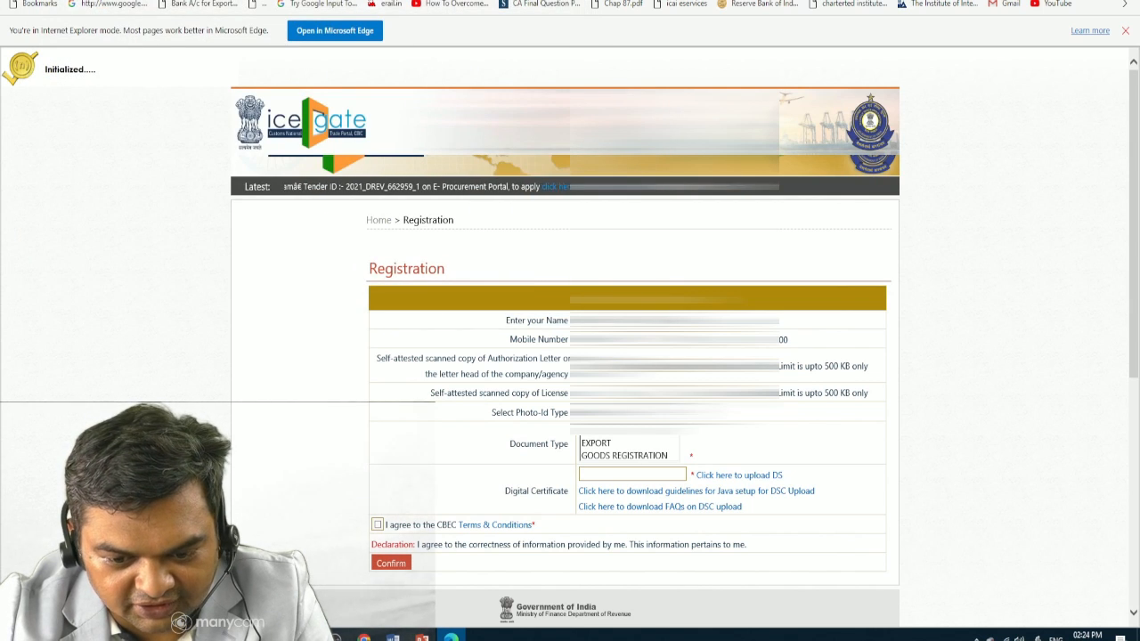
{"action": "left_click", "coordinate": [712, 393]}
{"action": "double_click", "coordinate": [196, 91]}
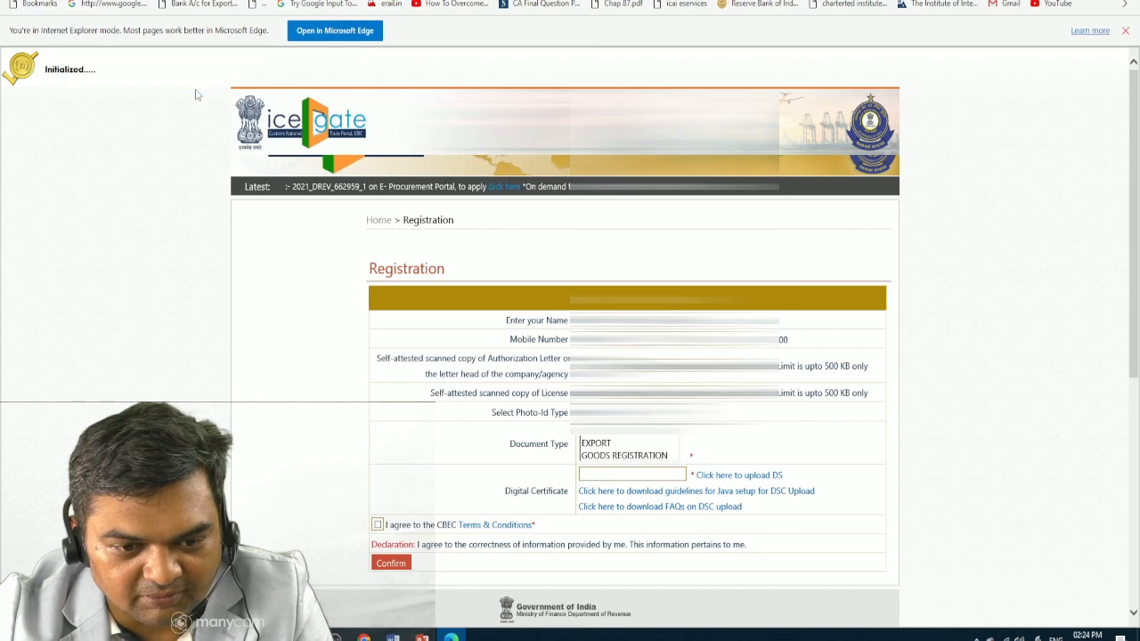
Set the photo-ID type to Aadhaar and attach the Aadhaar scan from the D drive.
{"action": "left_click", "coordinate": [624, 412]}
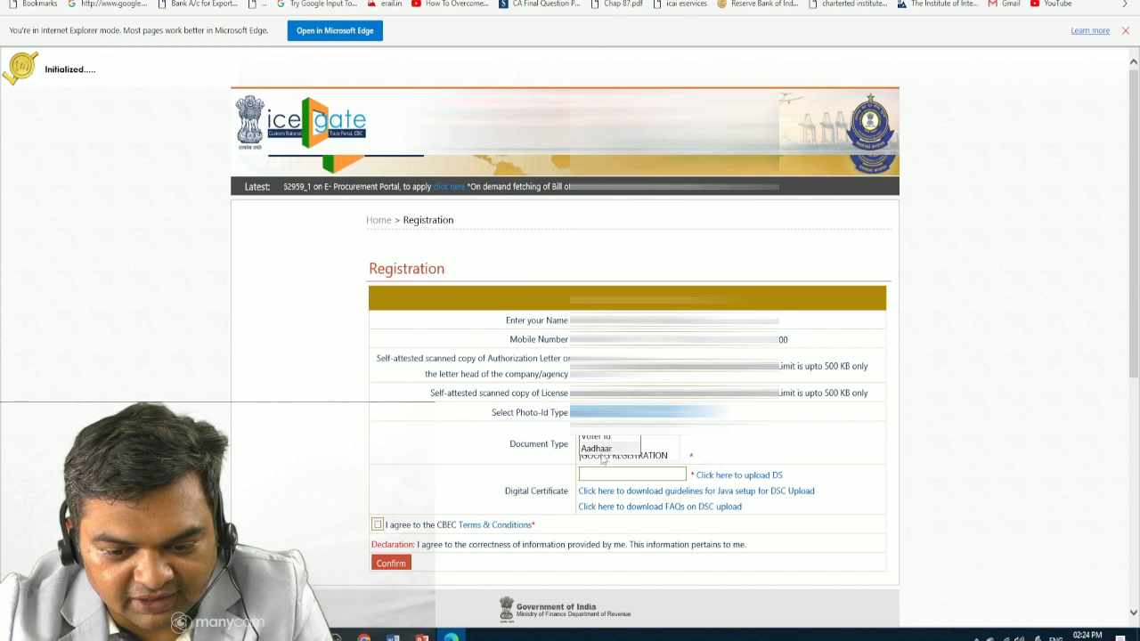
{"action": "left_click", "coordinate": [599, 450]}
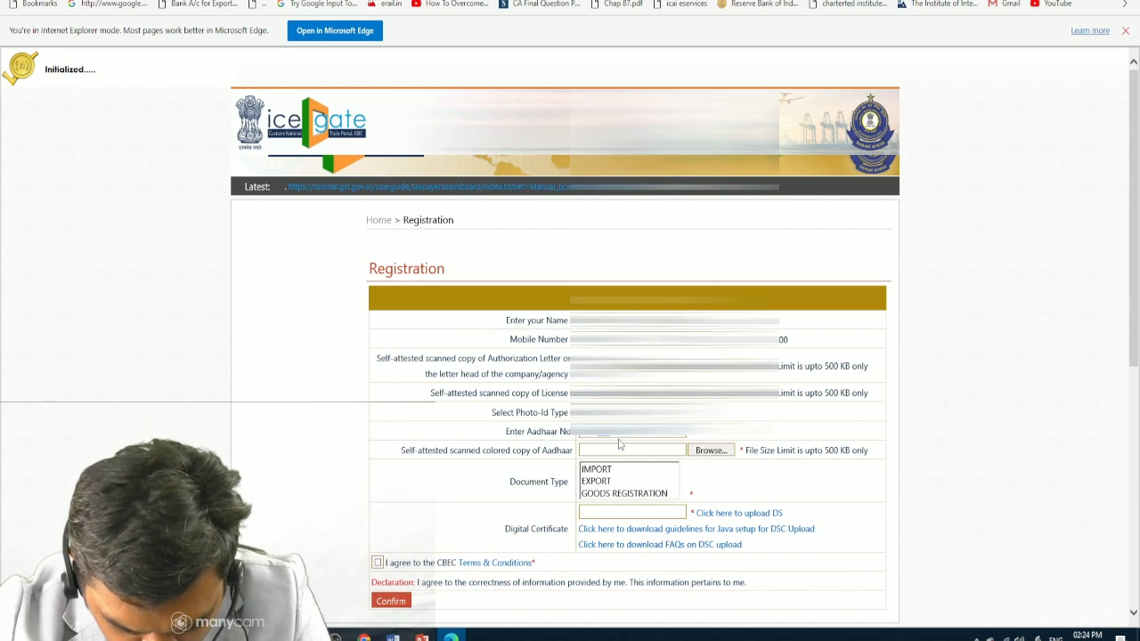
{"action": "left_click", "coordinate": [721, 451]}
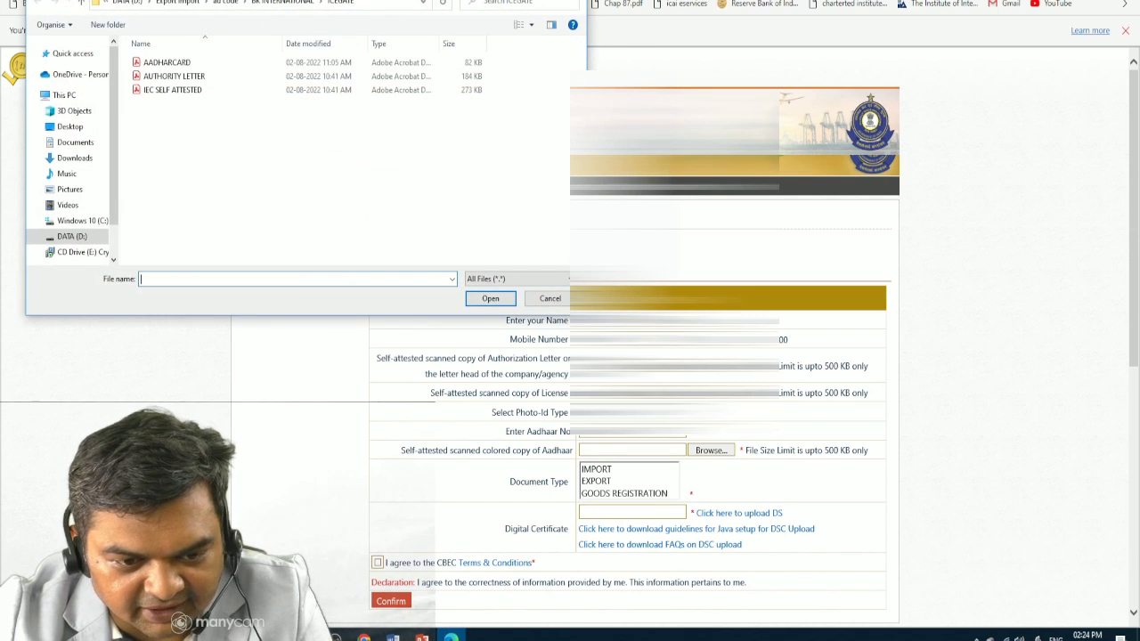
{"action": "double_click", "coordinate": [167, 63]}
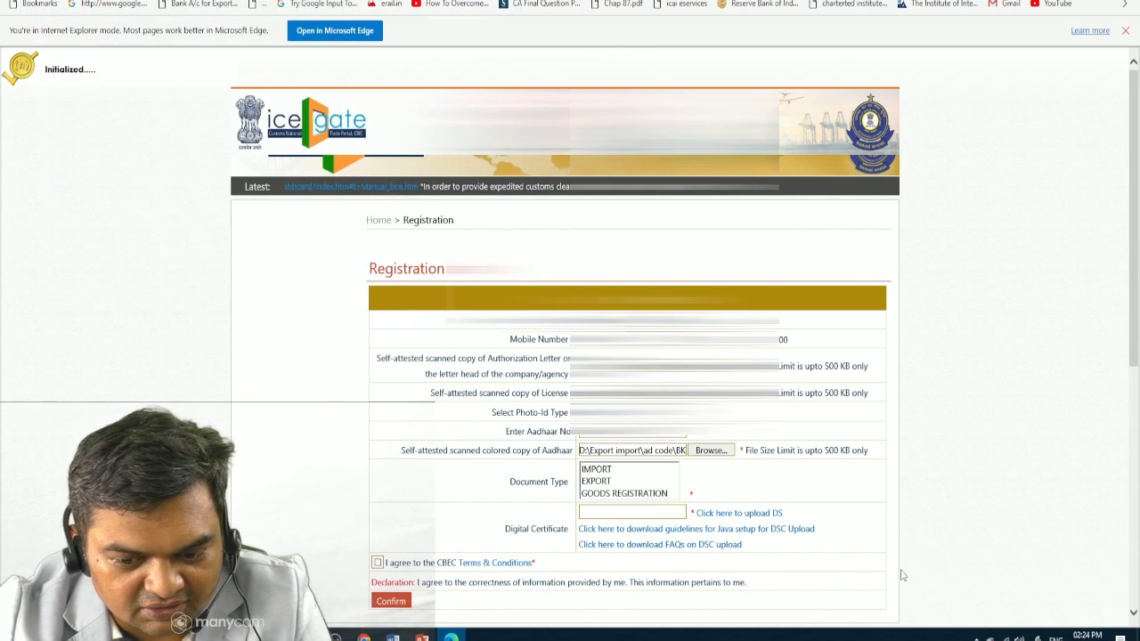
Select IMPORT and EXPORT as document types and submit the registration form for signing.
{"action": "left_click_drag", "start_coordinate": [594, 469], "coordinate": [595, 494]}
{"action": "scroll", "coordinate": [974, 386], "scroll_direction": "down", "scroll_amount": 2}
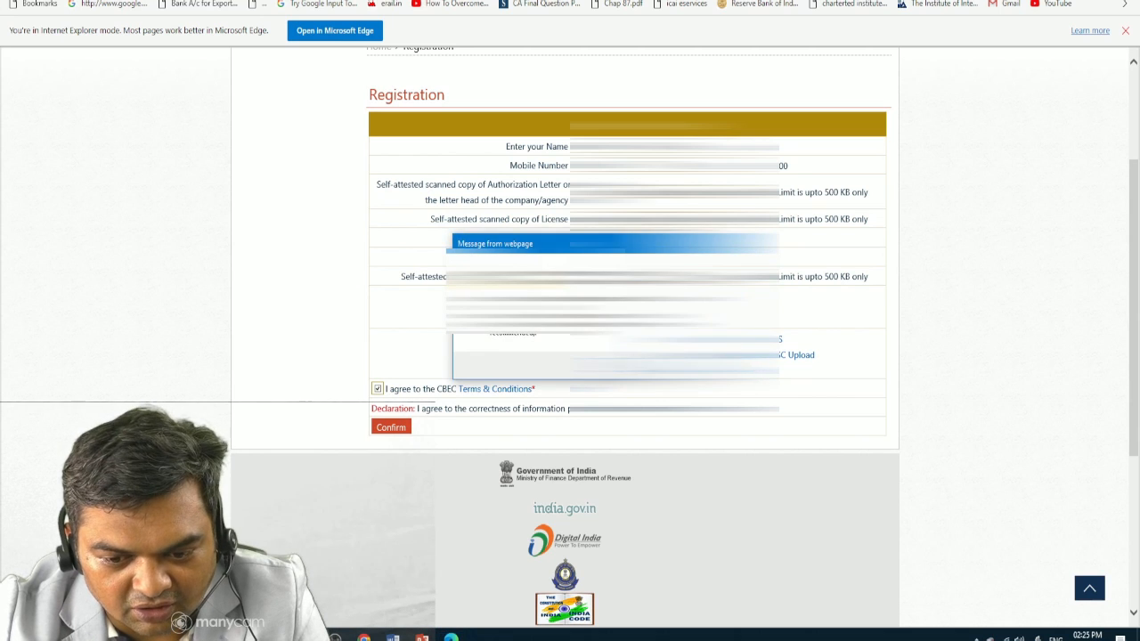
{"action": "left_click", "coordinate": [645, 365]}
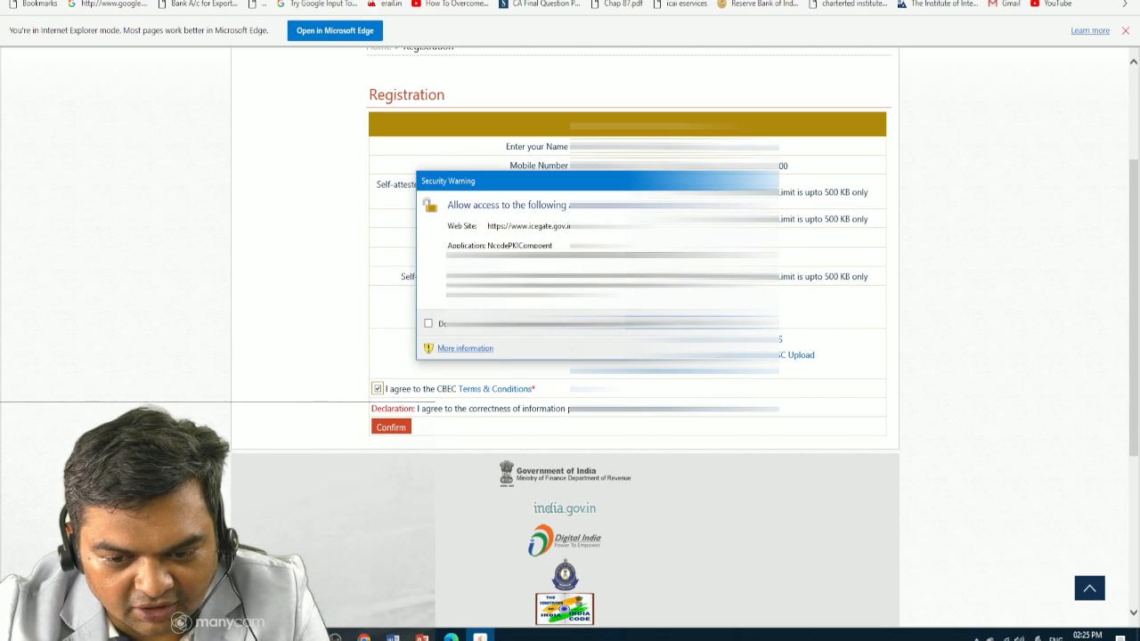
Allow the signing component, choose the digital signature certificate and enter the token PIN.
{"action": "left_click", "coordinate": [636, 325]}
{"action": "left_click", "coordinate": [64, 47]}
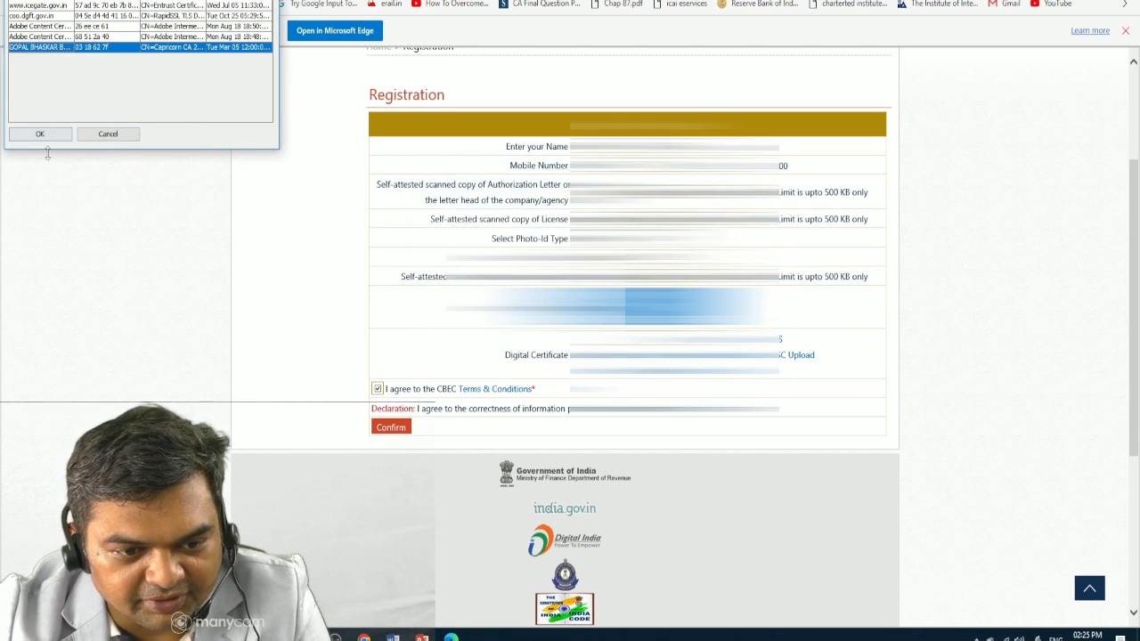
{"action": "left_click", "coordinate": [41, 135]}
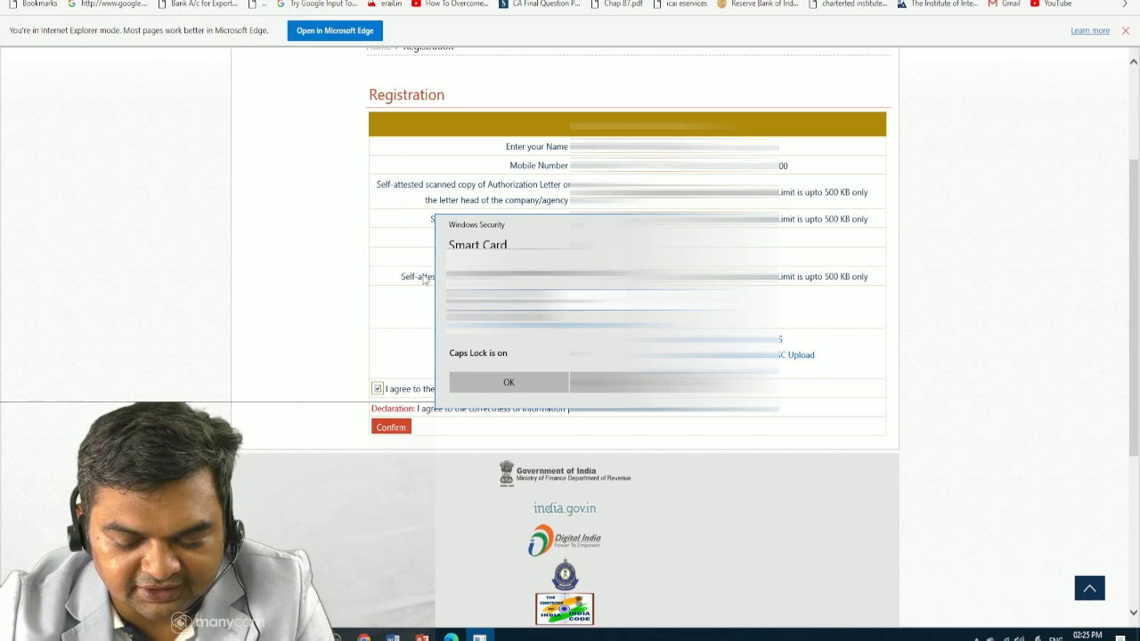
{"action": "key", "text": "Return"}
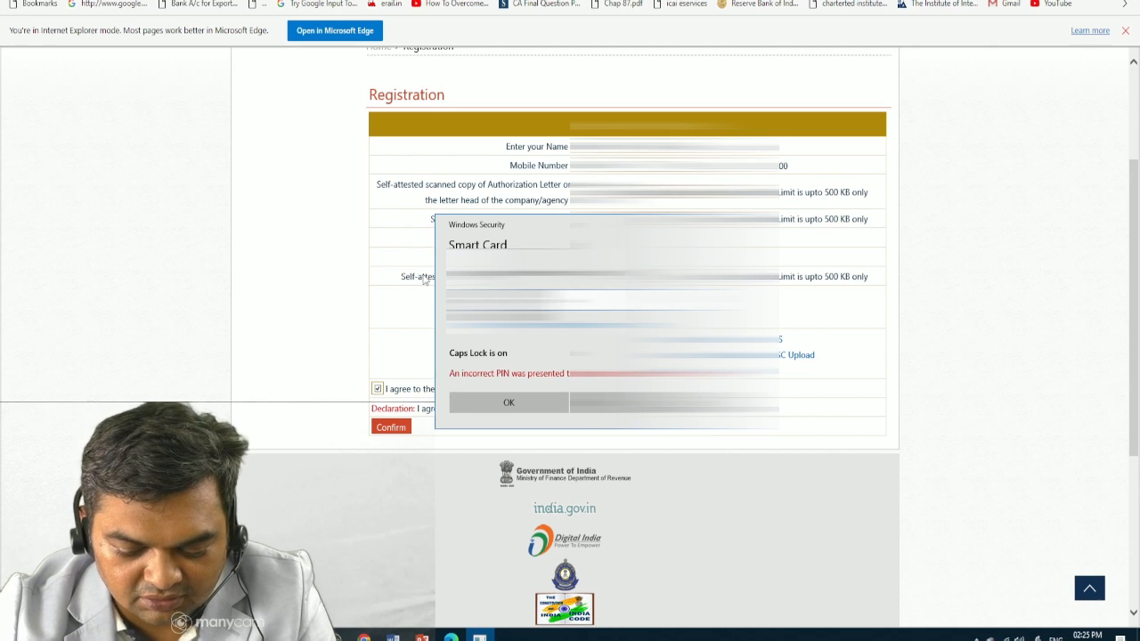
{"action": "key", "text": "Return"}
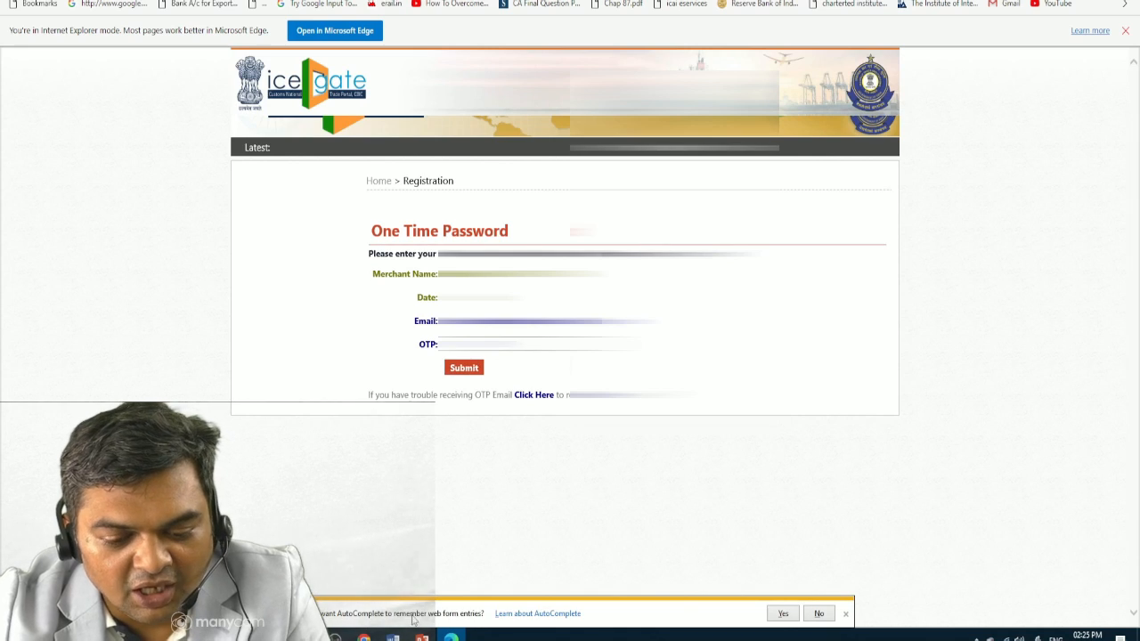
{"action": "mouse_move", "coordinate": [393, 636]}
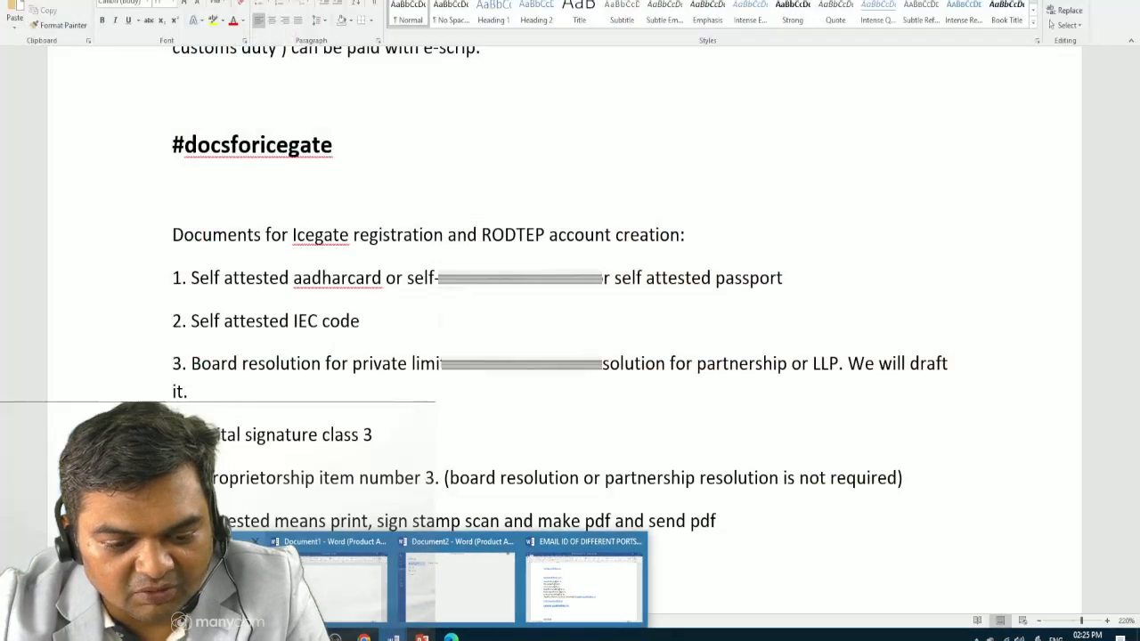
{"action": "left_click", "coordinate": [210, 579]}
{"action": "mouse_move", "coordinate": [190, 278]}
{"action": "left_mouse_down"}
{"action": "mouse_move", "coordinate": [302, 321]}
{"action": "mouse_move", "coordinate": [378, 394]}
{"action": "mouse_move", "coordinate": [383, 438]}
{"action": "left_mouse_up"}
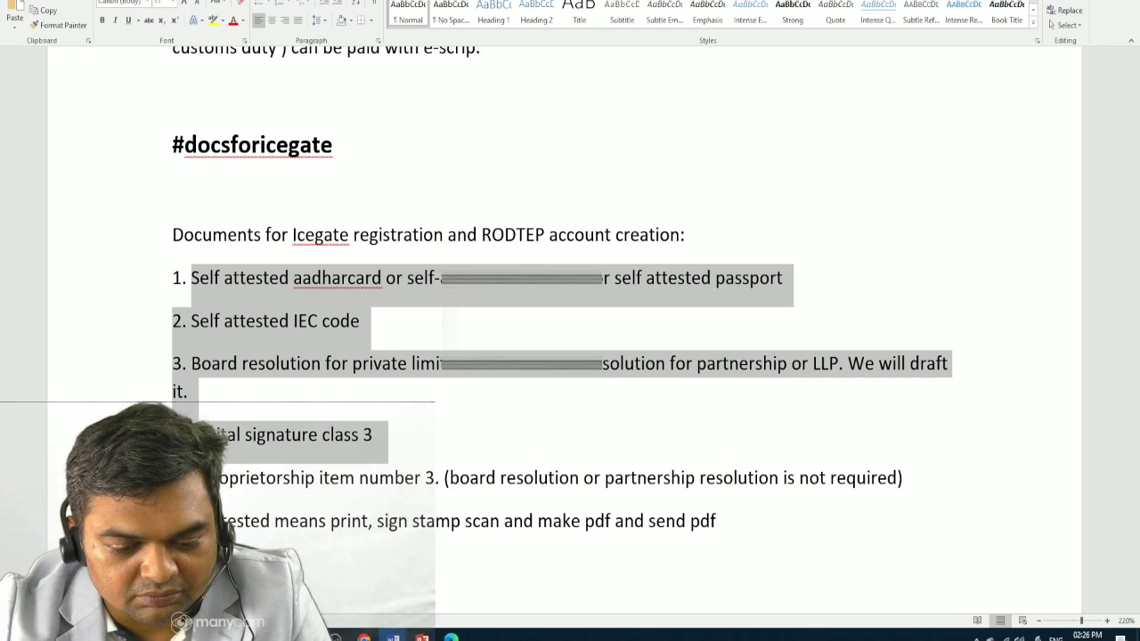
{"action": "left_click", "coordinate": [336, 637]}
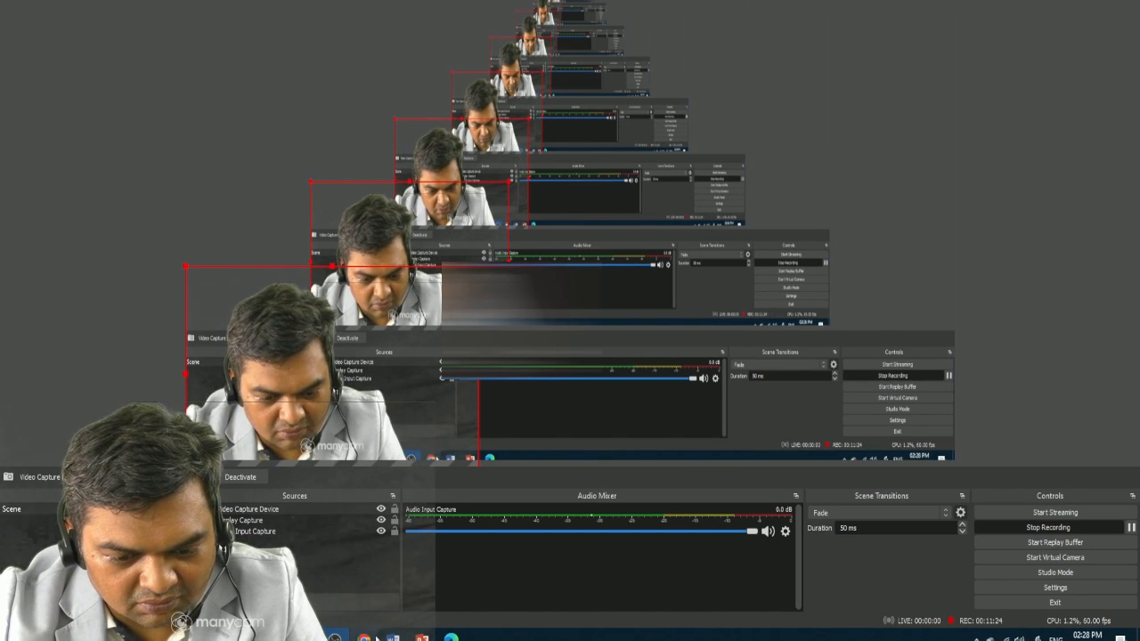
{"action": "left_click", "coordinate": [451, 637]}
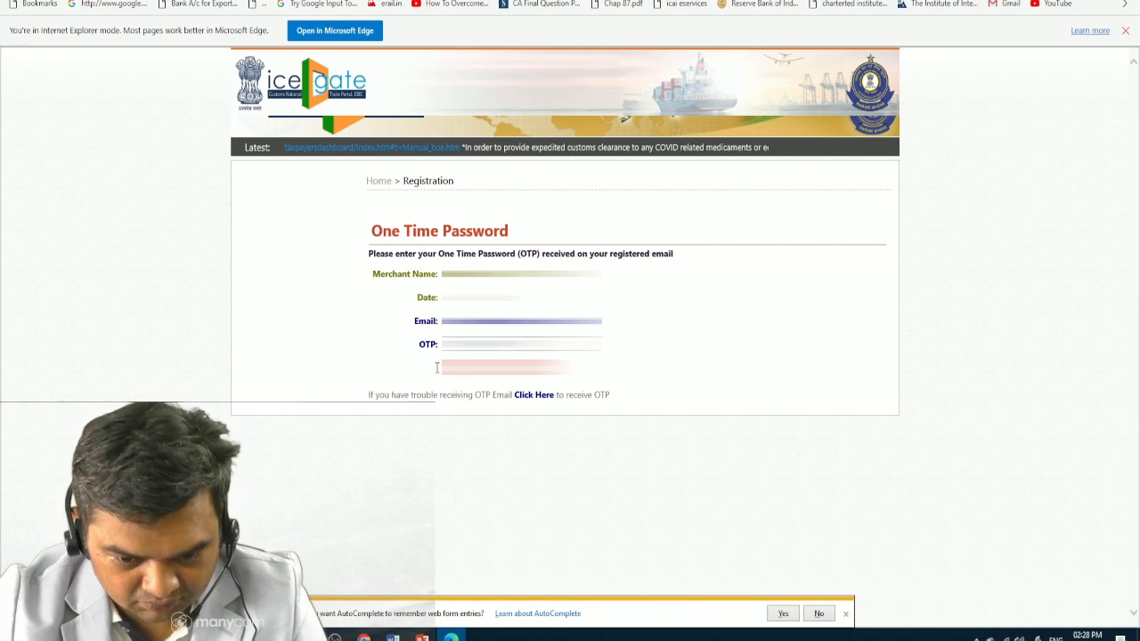
Submit the OTP received on the registered e-mail to complete the ICEGATE registration.
{"action": "left_click", "coordinate": [461, 381]}
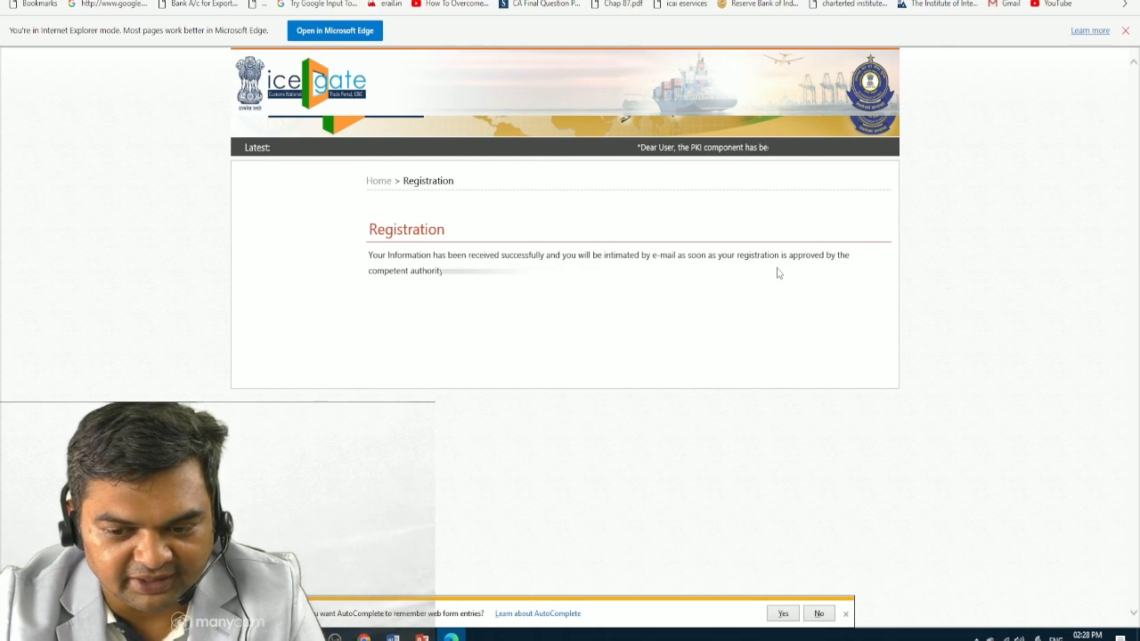
Highlight the ICEGATE ID, password and 'approved' comment in the sample e-mail, then show Gmail's Welcome message.
{"action": "mouse_move", "coordinate": [393, 636]}
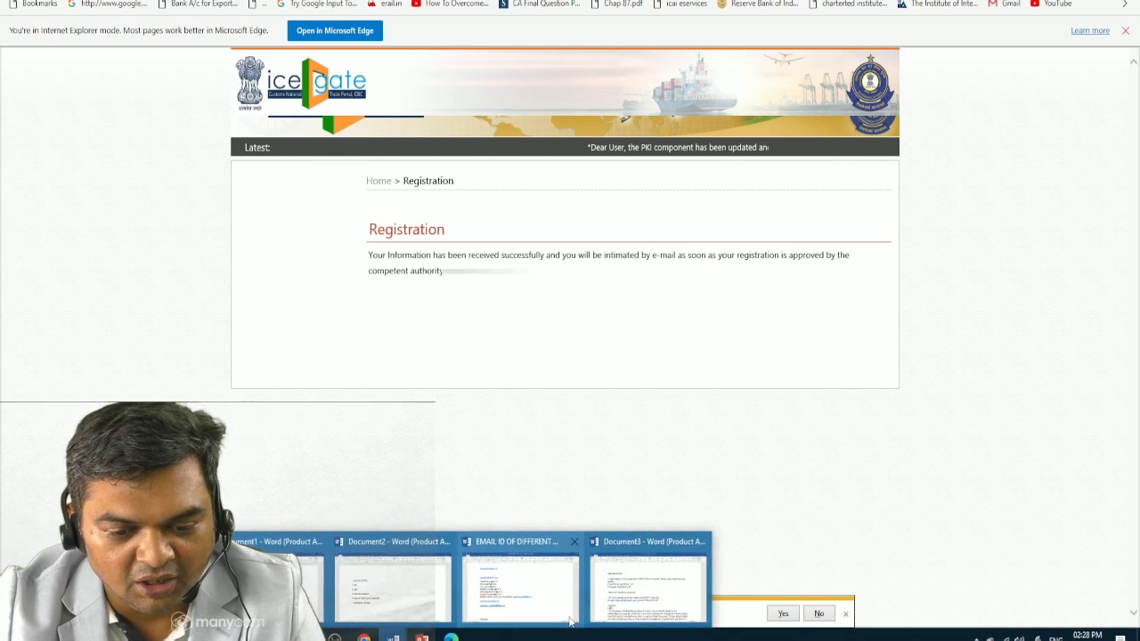
{"action": "left_click", "coordinate": [619, 595]}
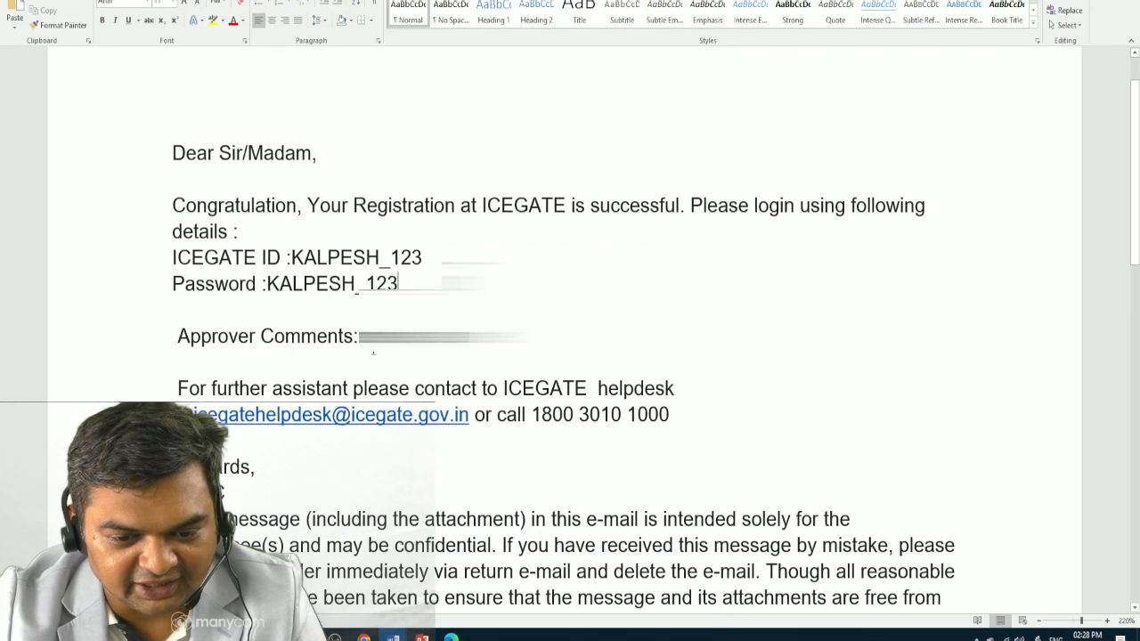
{"action": "left_click_drag", "start_coordinate": [290, 257], "coordinate": [426, 266]}
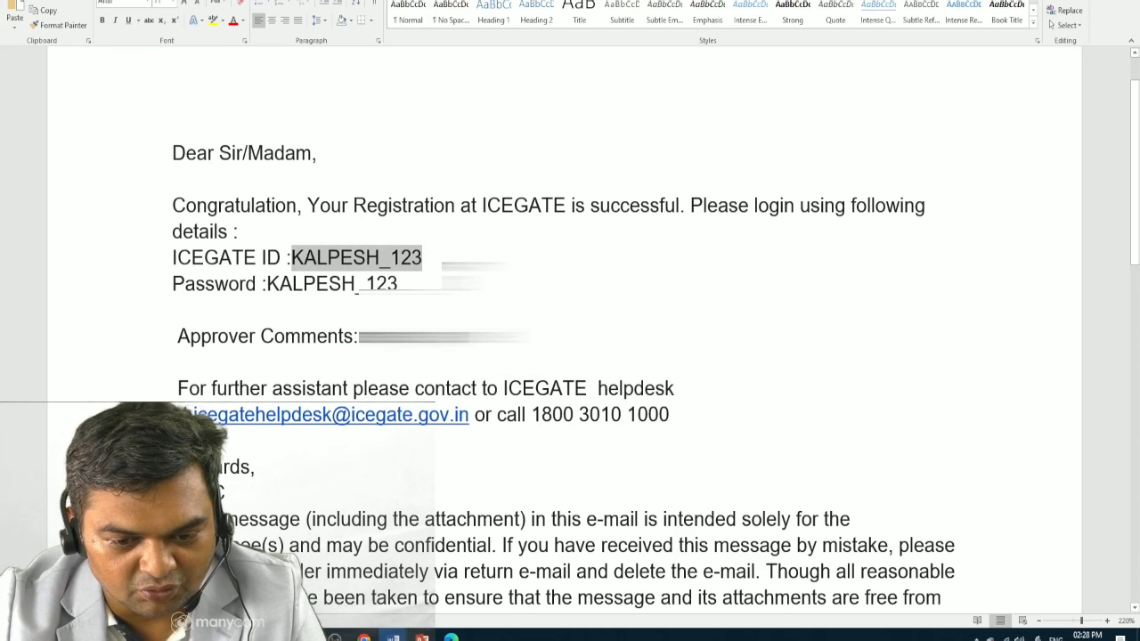
{"action": "left_click", "coordinate": [375, 338]}
{"action": "scroll", "coordinate": [445, 381], "scroll_direction": "down", "scroll_amount": 4}
{"action": "scroll", "coordinate": [445, 381], "scroll_direction": "up", "scroll_amount": 3}
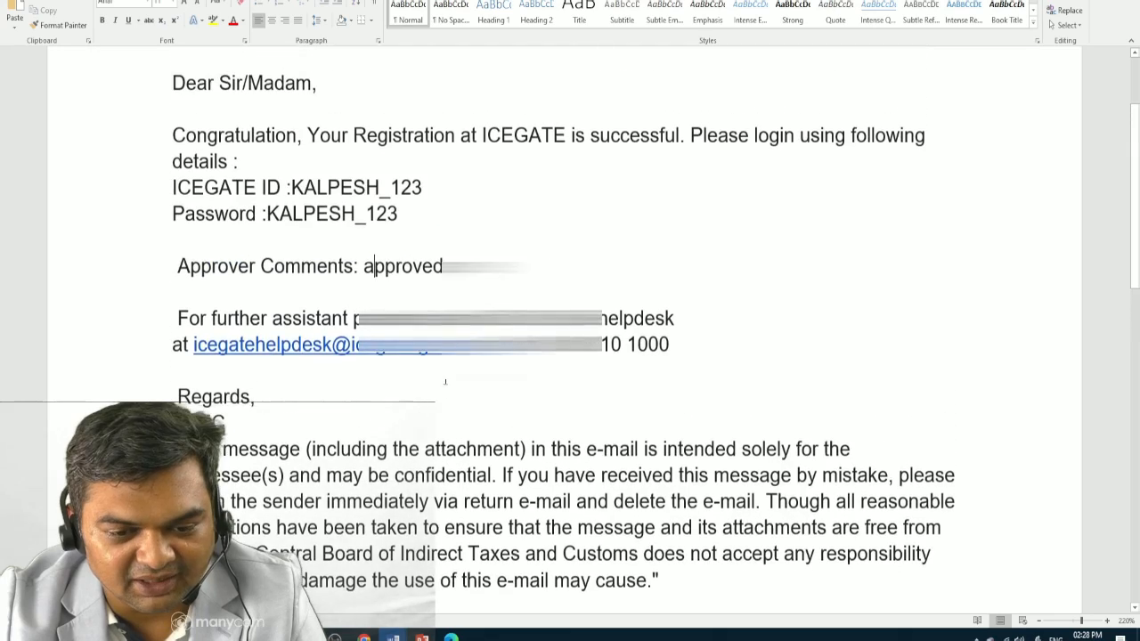
{"action": "left_click_drag", "start_coordinate": [399, 215], "coordinate": [414, 215]}
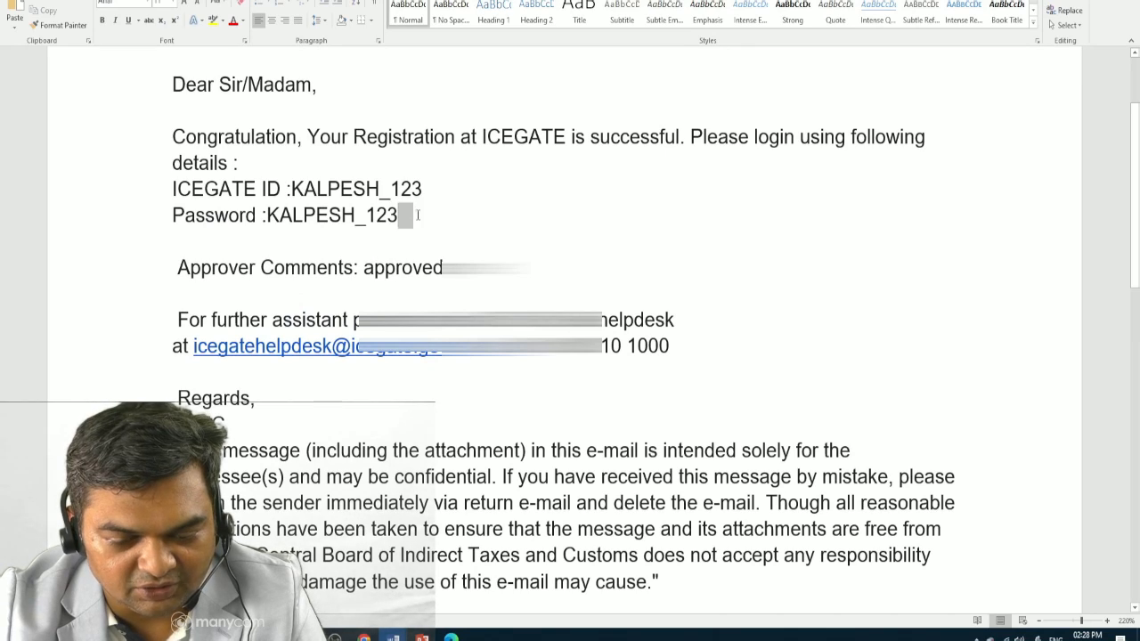
{"action": "scroll", "coordinate": [472, 224], "scroll_direction": "down", "scroll_amount": 5}
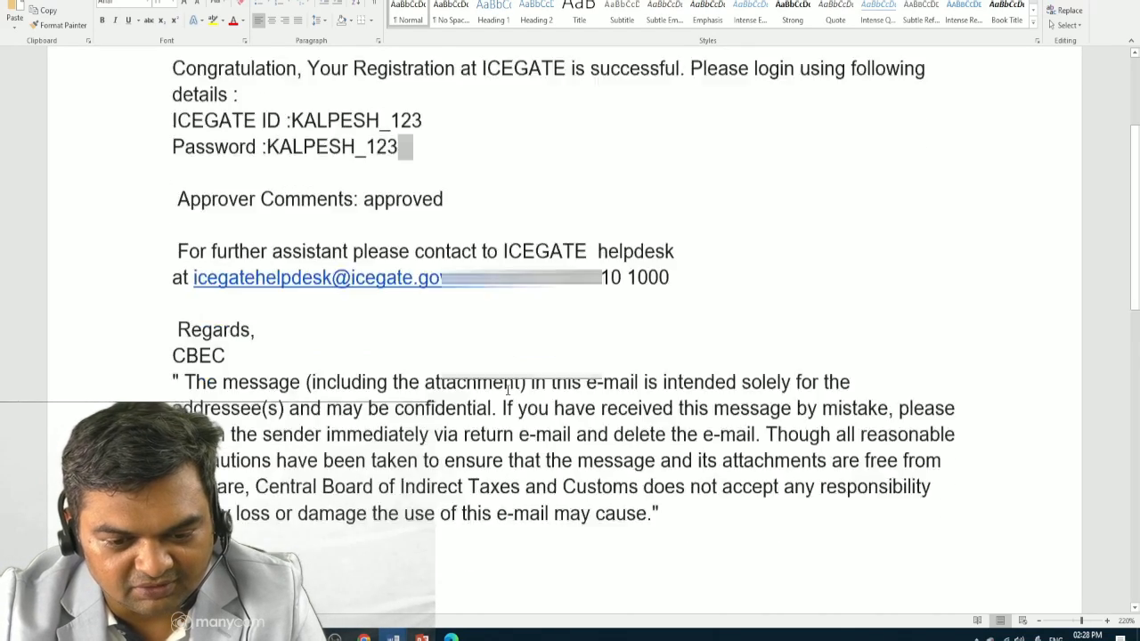
{"action": "left_click", "coordinate": [364, 637]}
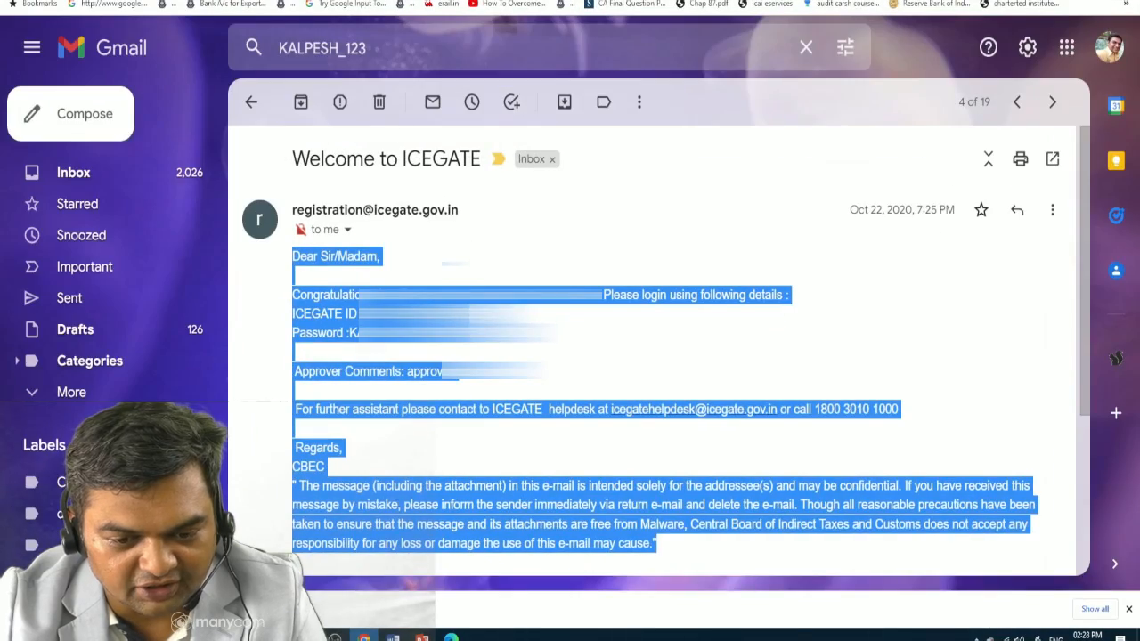
View the ICEGATE login page and home page Our Services cards, then bring up the Word list of bank account documents.
{"action": "left_click", "coordinate": [370, 1]}
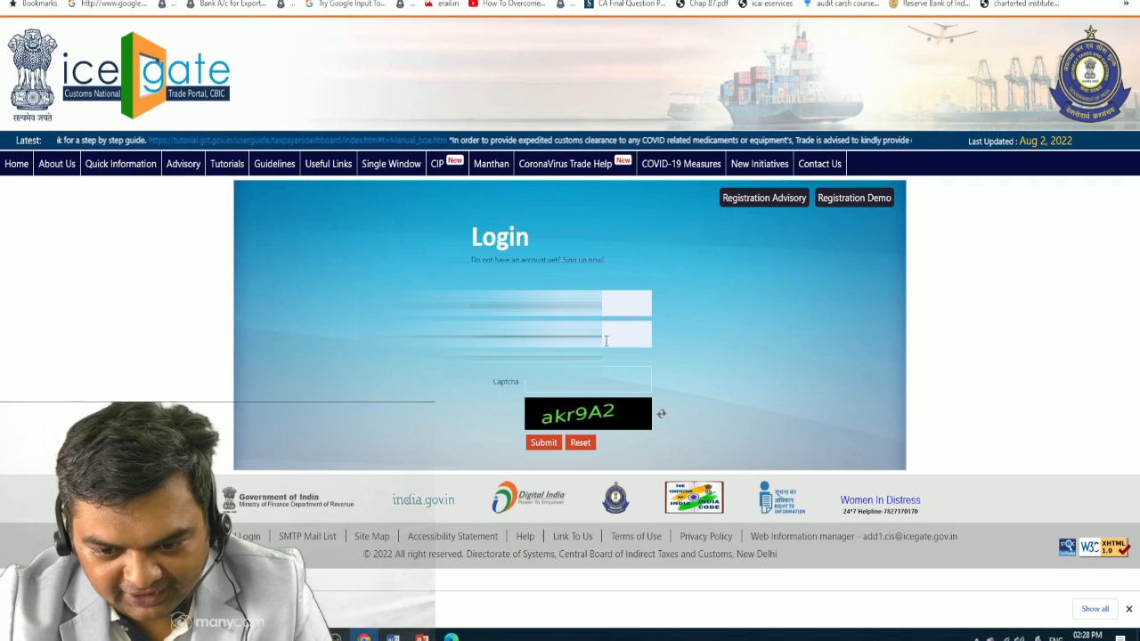
{"action": "left_click", "coordinate": [566, 380]}
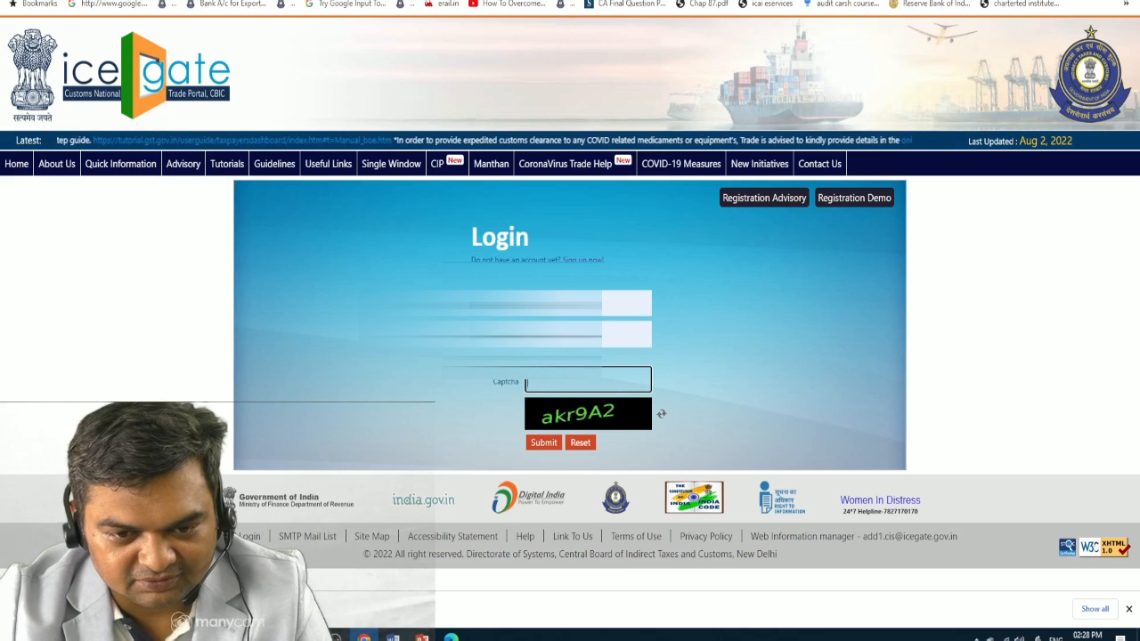
{"action": "left_click", "coordinate": [313, 1]}
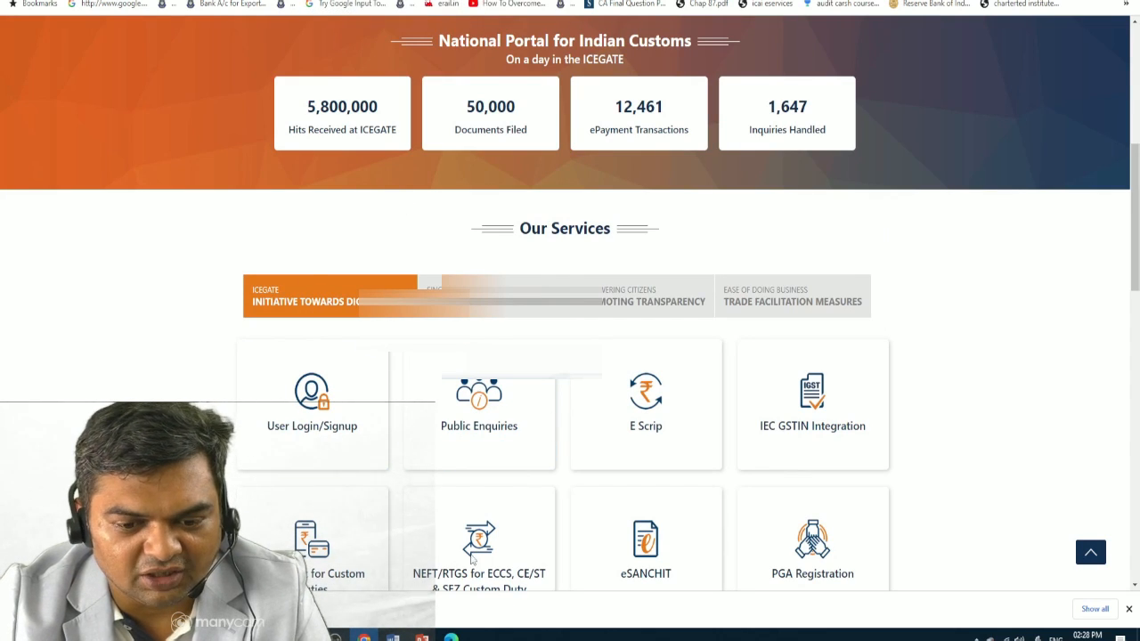
{"action": "scroll", "coordinate": [591, 466], "scroll_direction": "down", "scroll_amount": 1}
{"action": "mouse_move", "coordinate": [399, 634]}
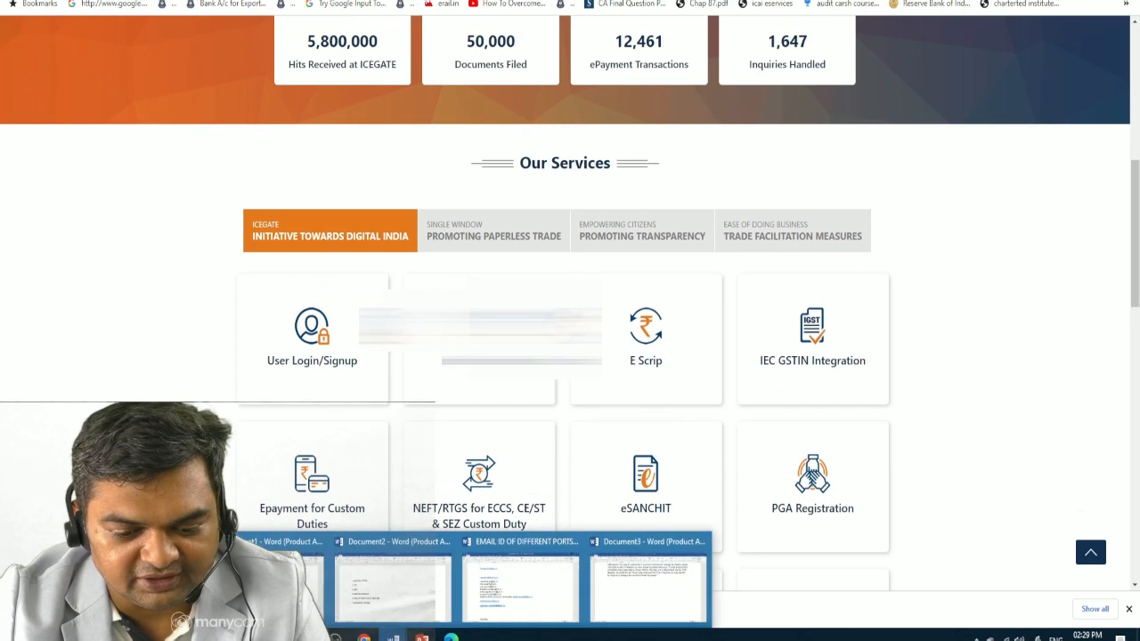
{"action": "left_click", "coordinate": [382, 603]}
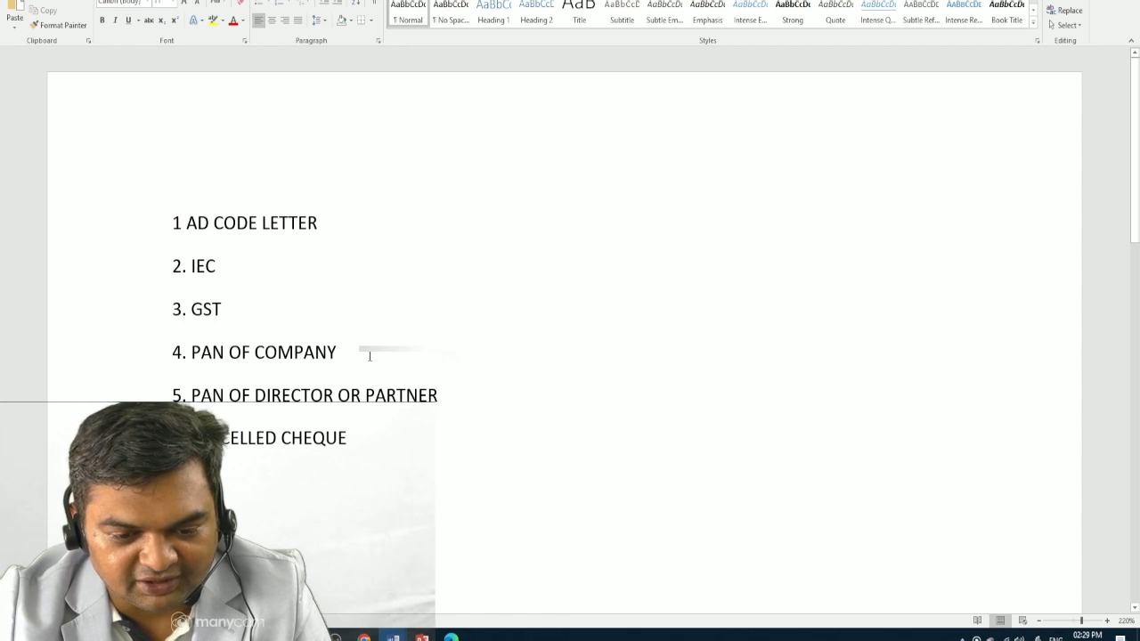
Save the Word document list to the Desktop as a minimum-size PDF named 'ALL FIVE DOCS MERGED'.
{"action": "left_click_drag", "start_coordinate": [369, 356], "coordinate": [441, 397]}
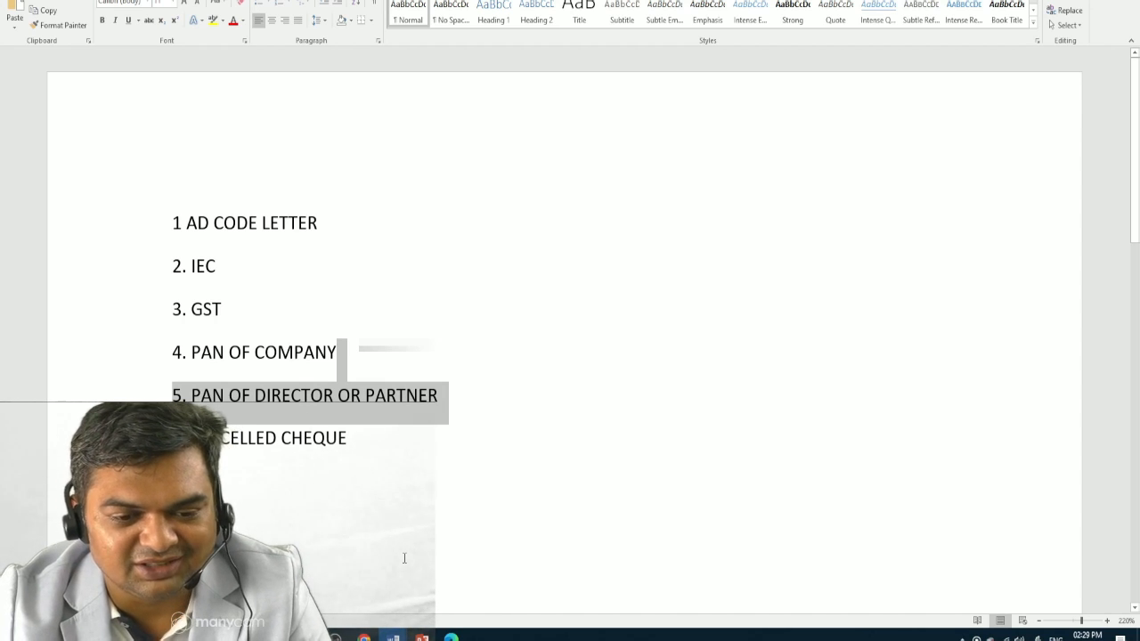
{"action": "left_click", "coordinate": [350, 460]}
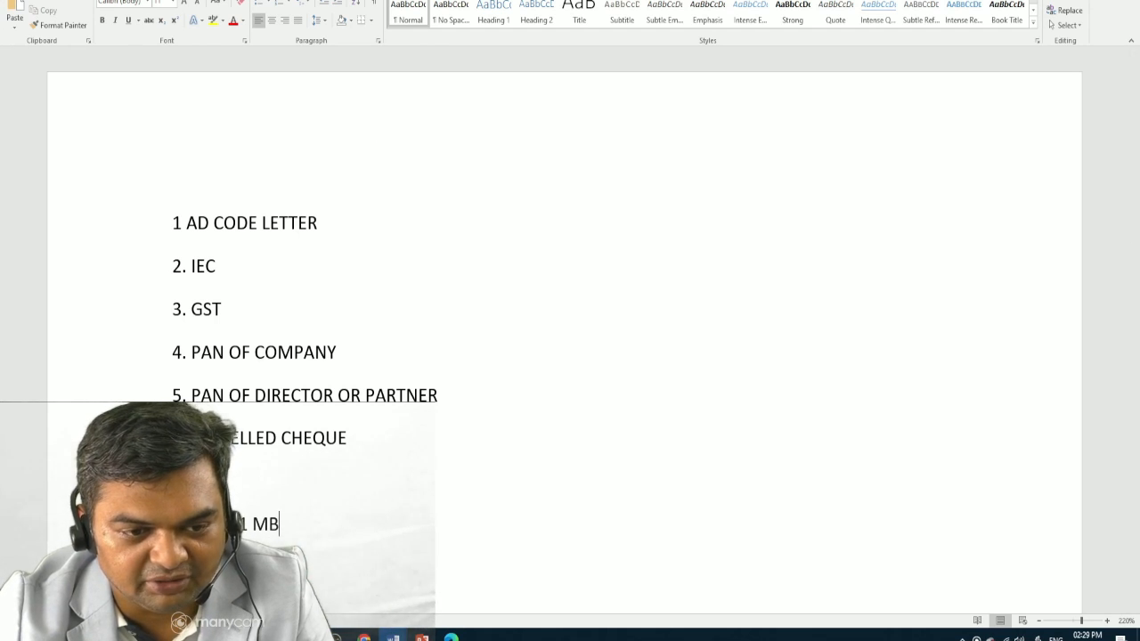
{"action": "key", "text": "alt+f"}
{"action": "left_click", "coordinate": [26, 109]}
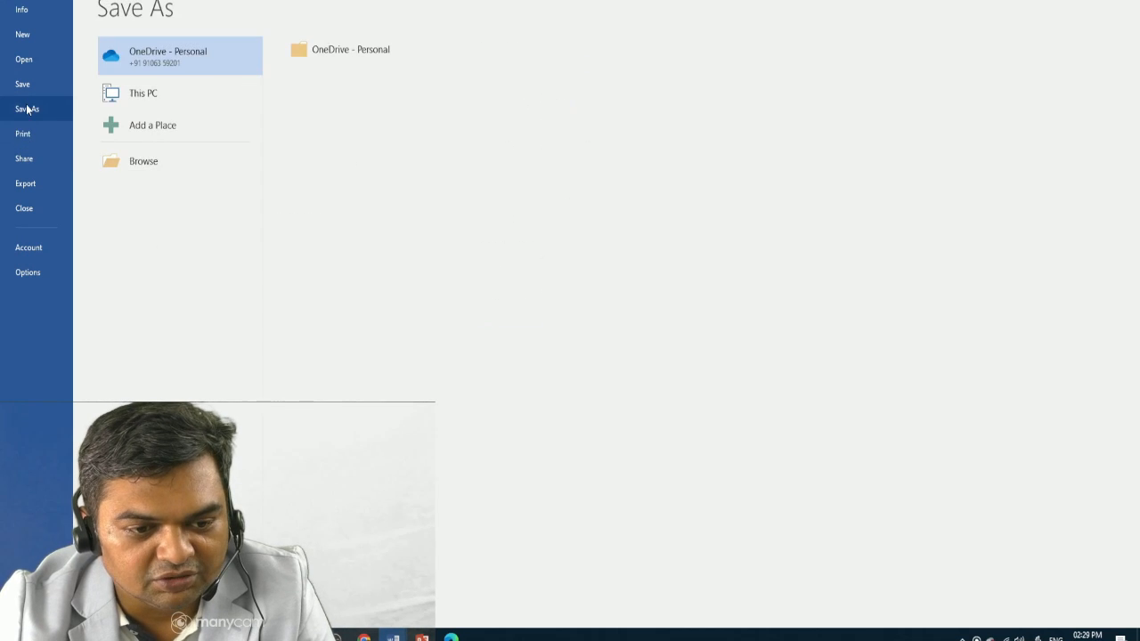
{"action": "left_click", "coordinate": [167, 169]}
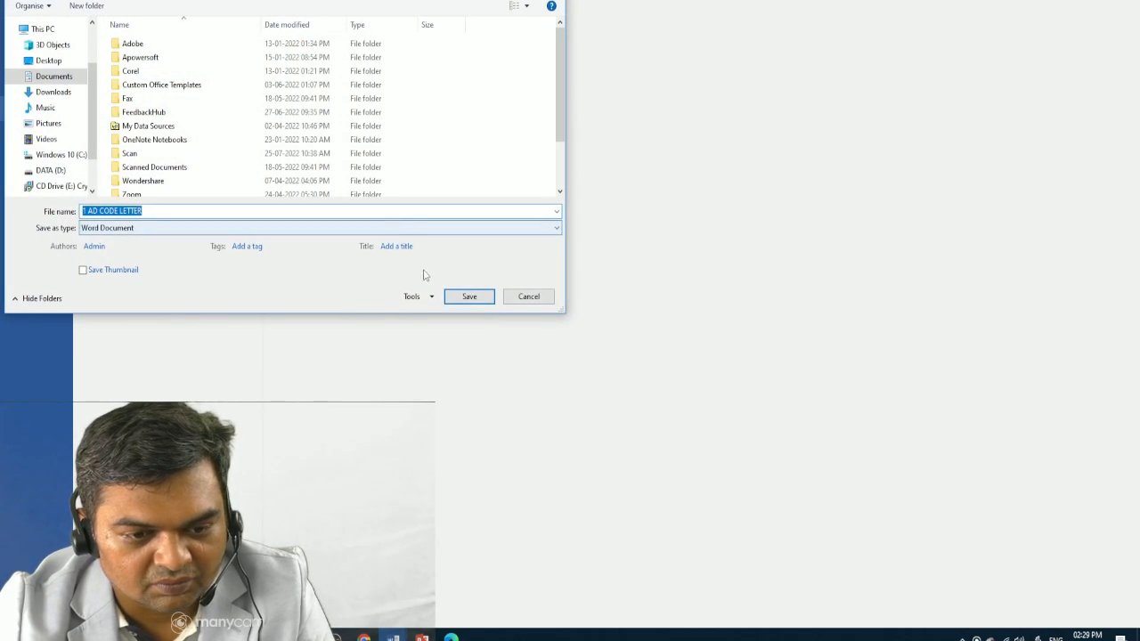
{"action": "left_click", "coordinate": [49, 59]}
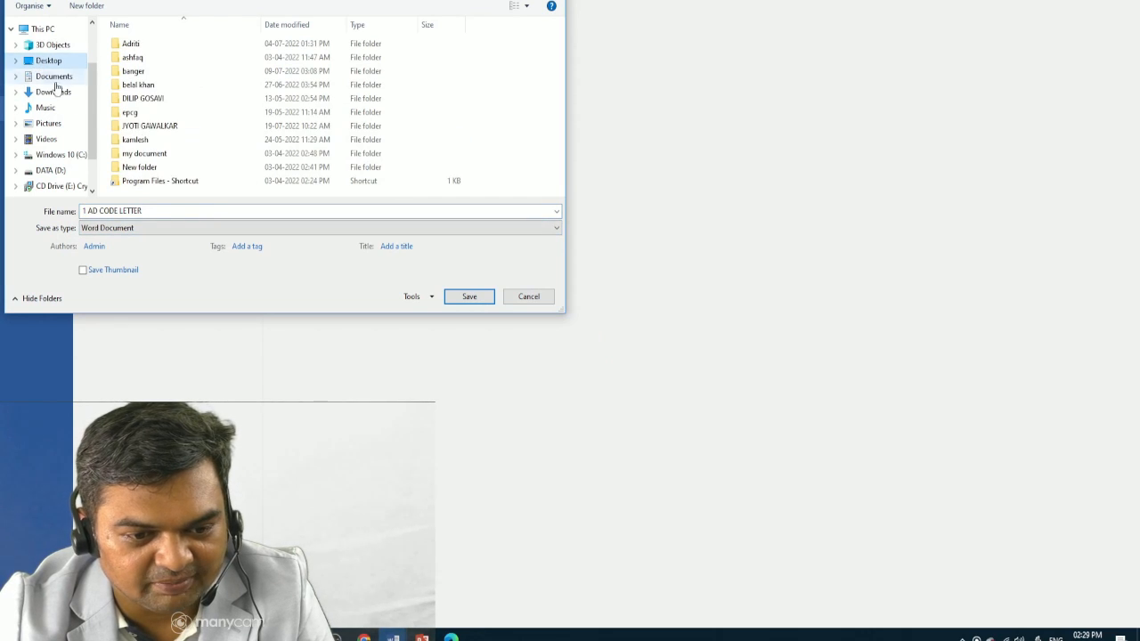
{"action": "left_click", "coordinate": [357, 228]}
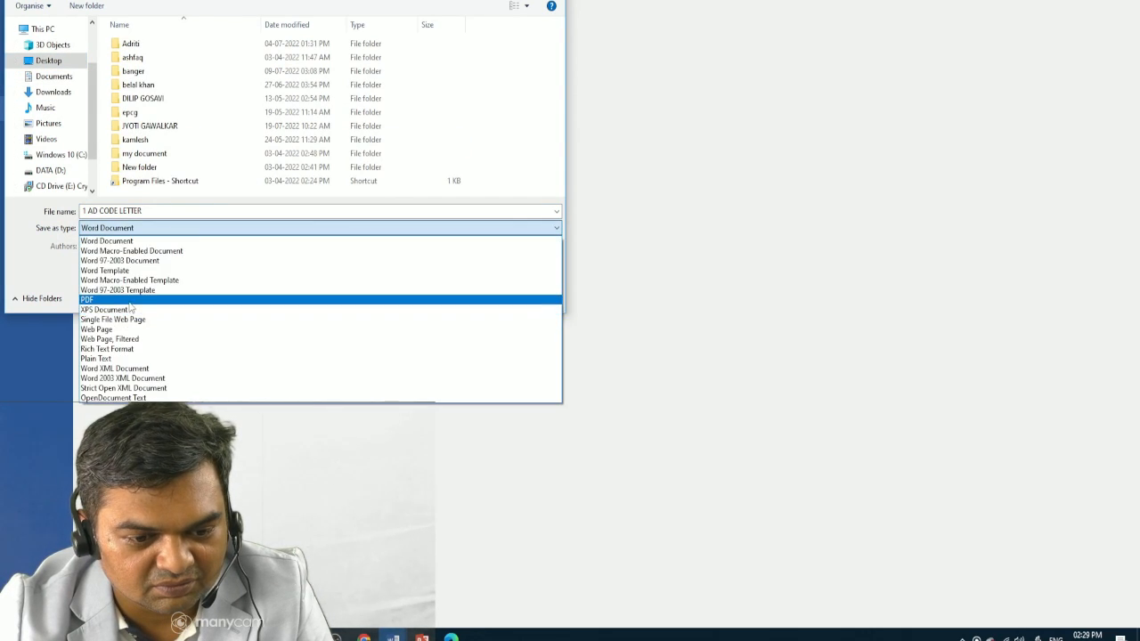
{"action": "left_click", "coordinate": [151, 300]}
{"action": "left_click_drag", "start_coordinate": [153, 212], "coordinate": [18, 200]}
{"action": "type", "text": "ALL FIVE DOCS MERGFE"}
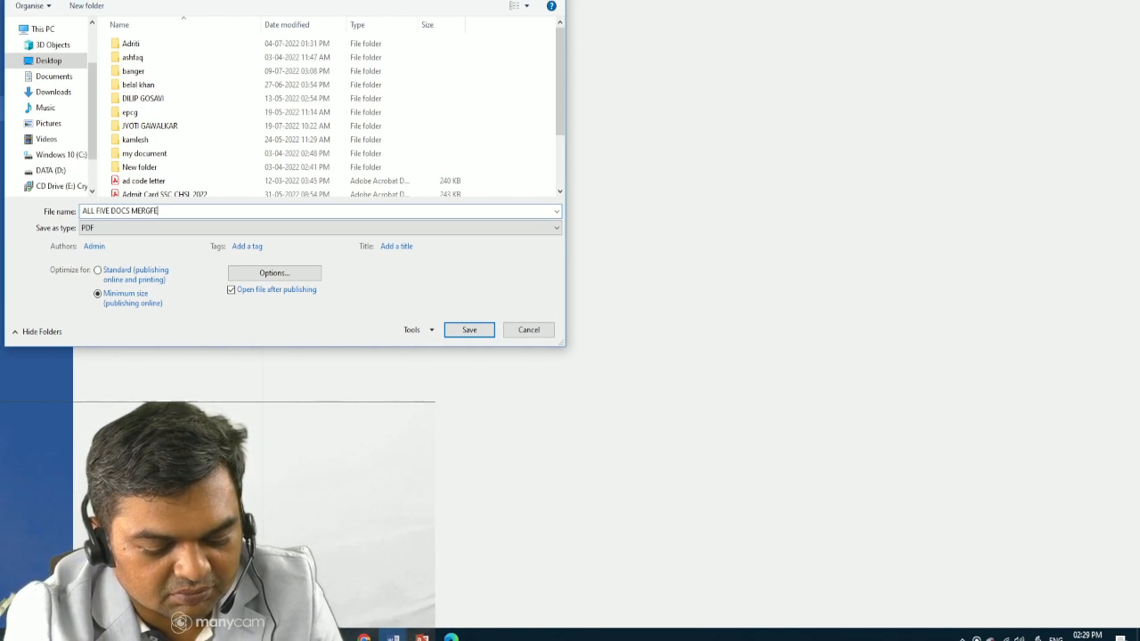
{"action": "key", "text": "Return"}
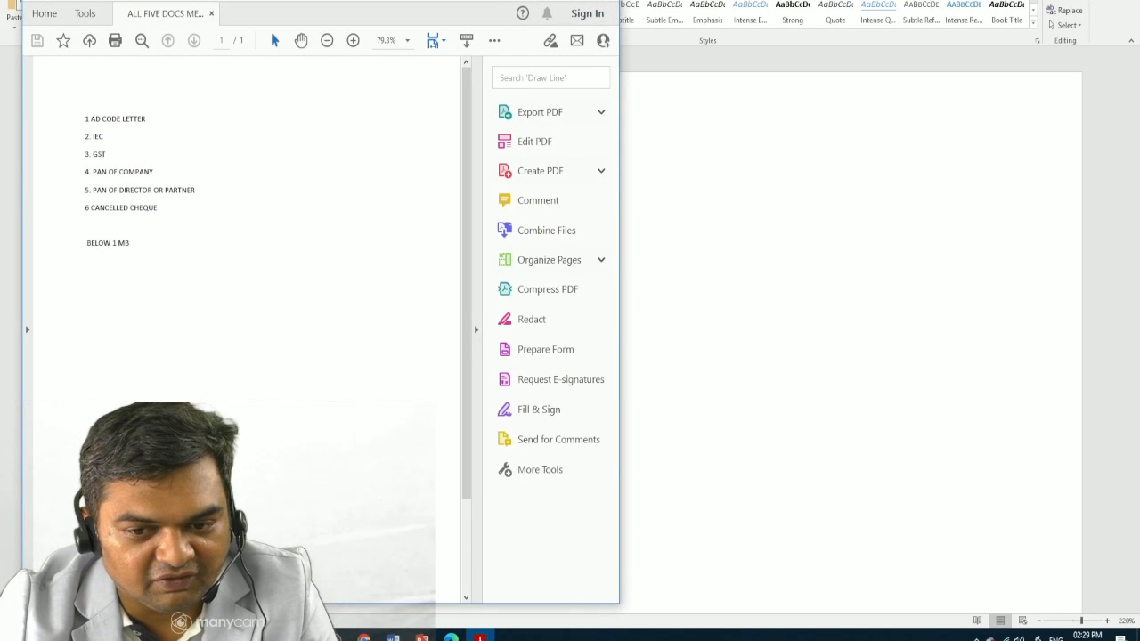
Review the listed items in the maximized PDF, close Acrobat and return to ICEGATE's Our Services.
{"action": "double_click", "coordinate": [567, 3]}
{"action": "scroll", "coordinate": [562, 437], "scroll_direction": "up", "scroll_amount": 2}
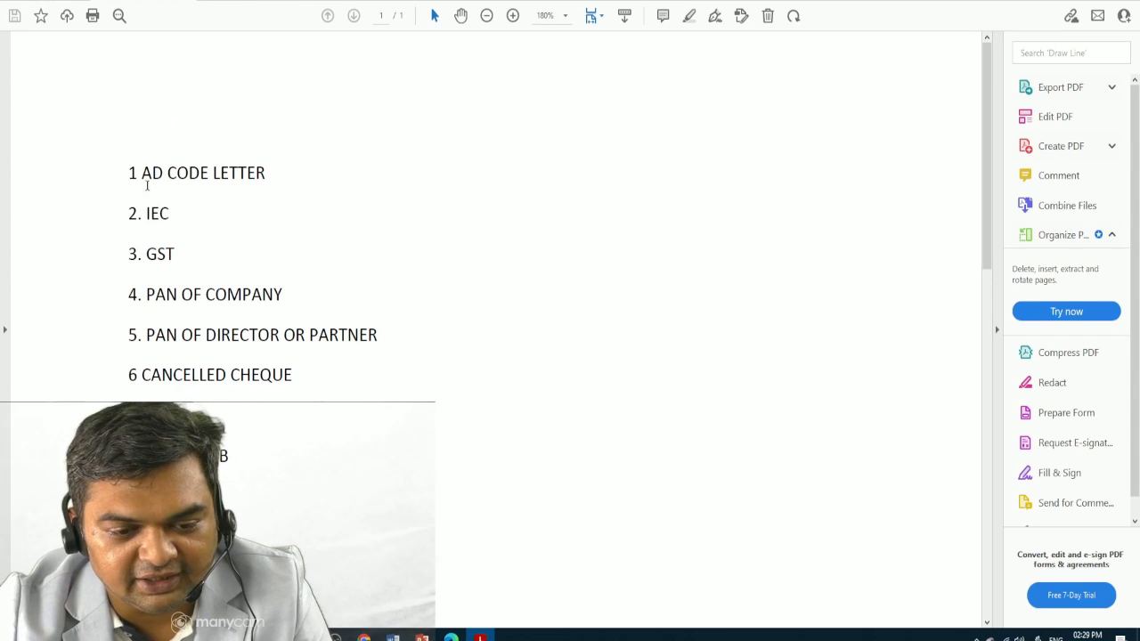
{"action": "left_click_drag", "start_coordinate": [147, 183], "coordinate": [229, 456]}
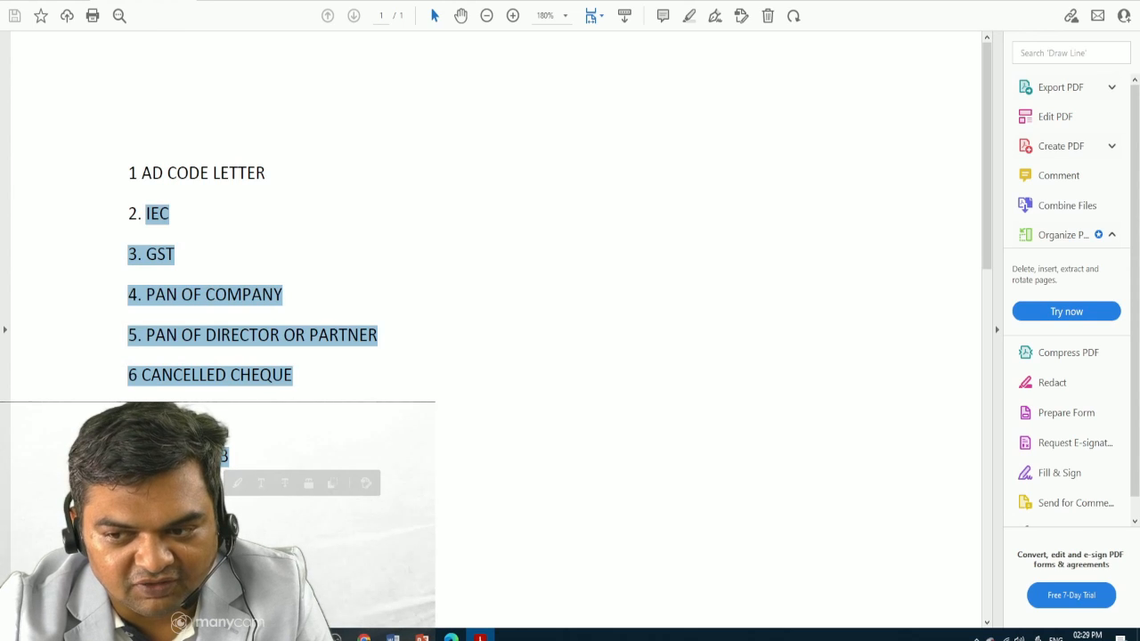
{"action": "left_click", "coordinate": [1071, 1]}
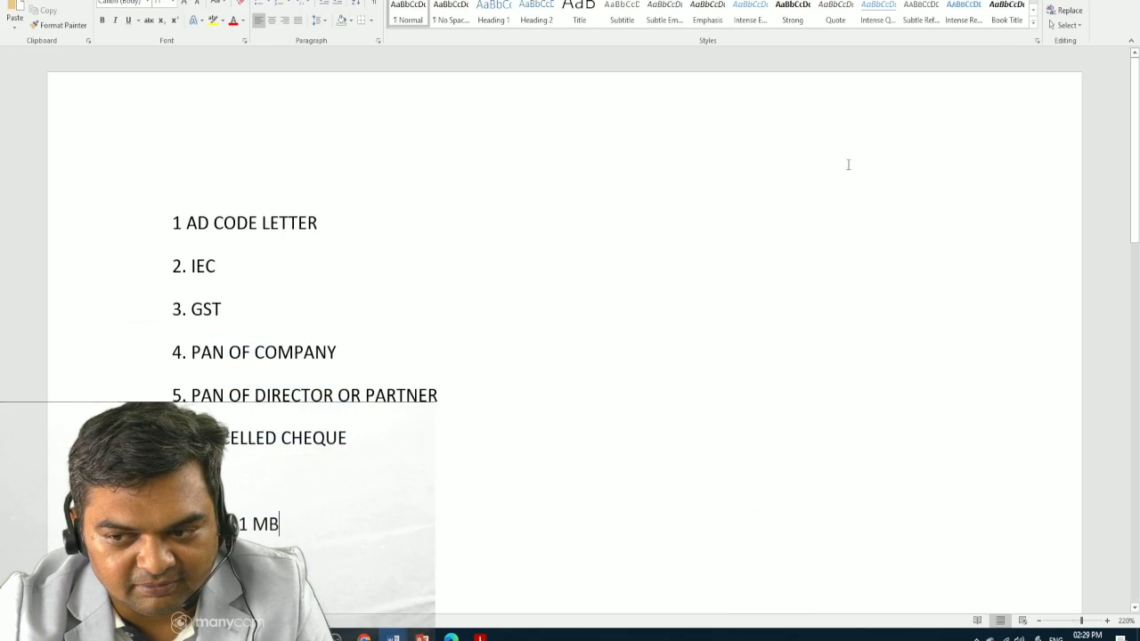
{"action": "left_click", "coordinate": [364, 638]}
{"action": "scroll", "coordinate": [478, 356], "scroll_direction": "down", "scroll_amount": 2}
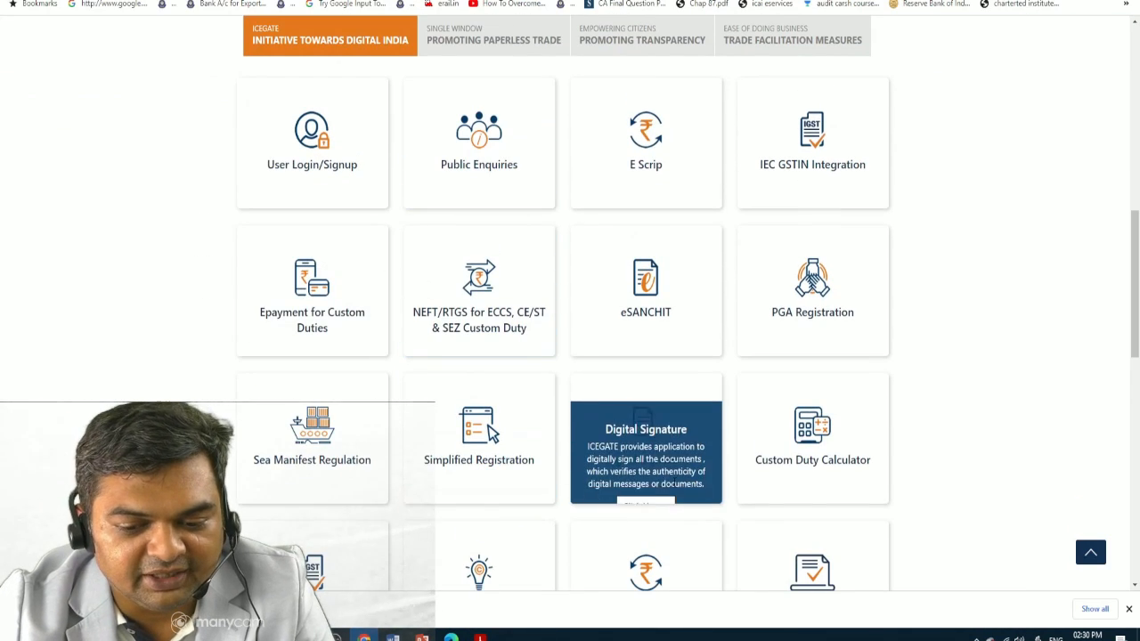
Download the Common Signer Utility from the Digital Signature page, saving it as the PKIComponent ZIP.
{"action": "left_click", "coordinate": [645, 480]}
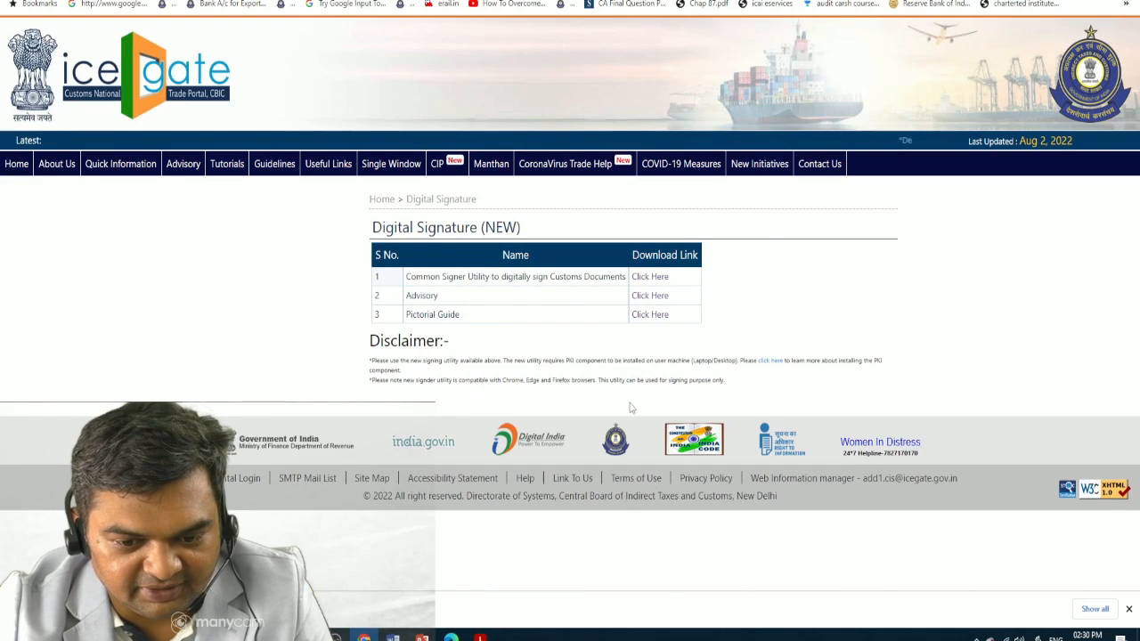
{"action": "left_click", "coordinate": [648, 277]}
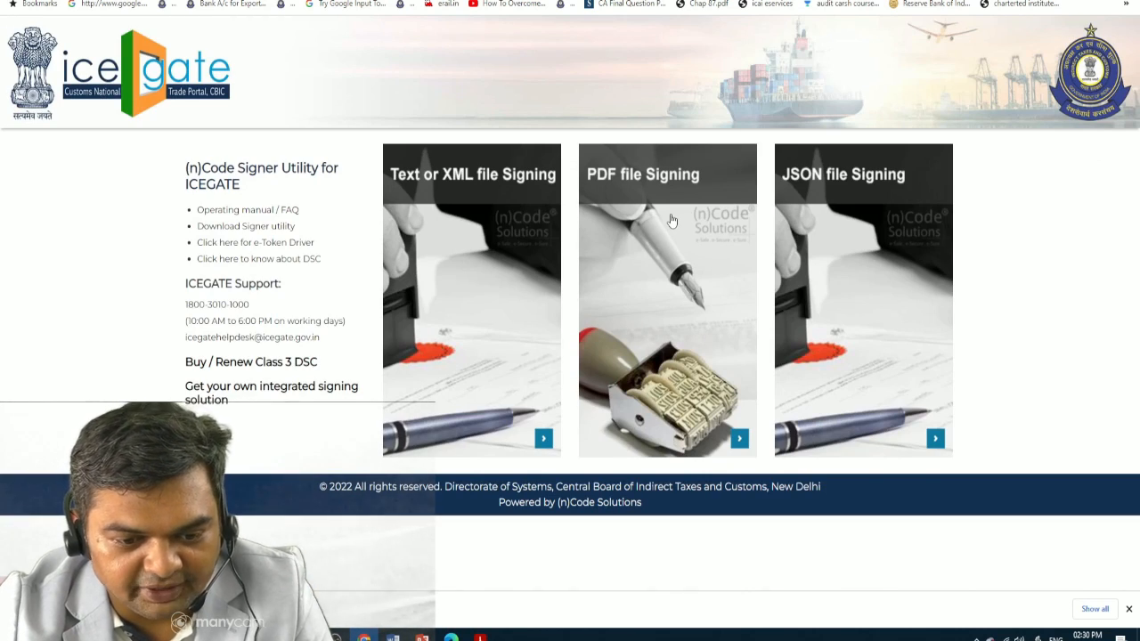
{"action": "left_click", "coordinate": [245, 229]}
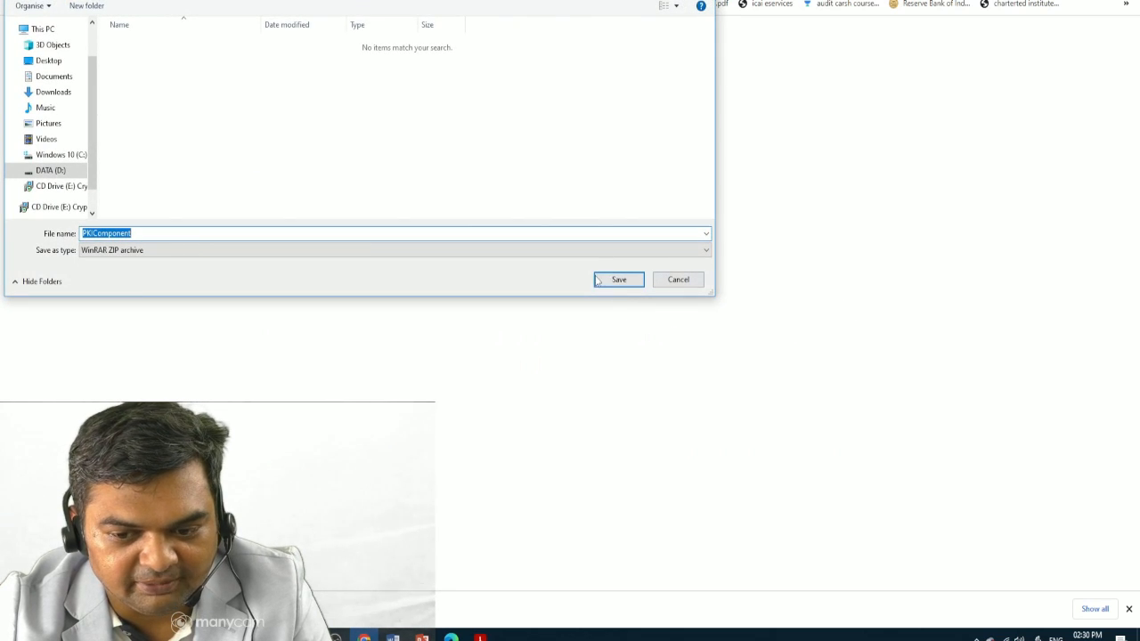
{"action": "left_click", "coordinate": [612, 282]}
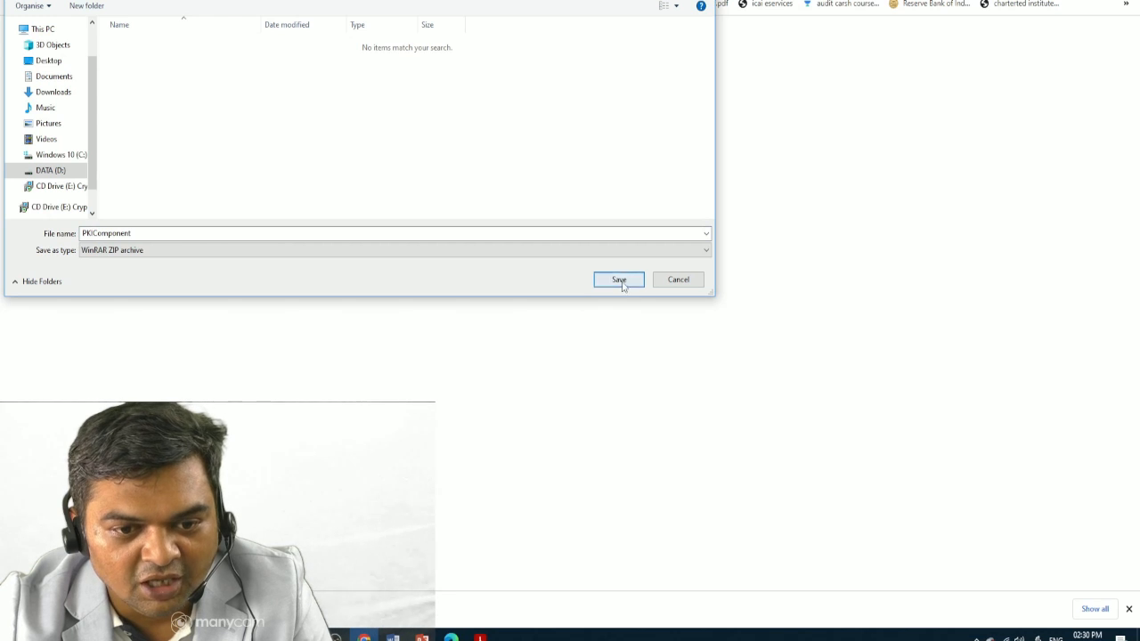
{"action": "left_click", "coordinate": [620, 279]}
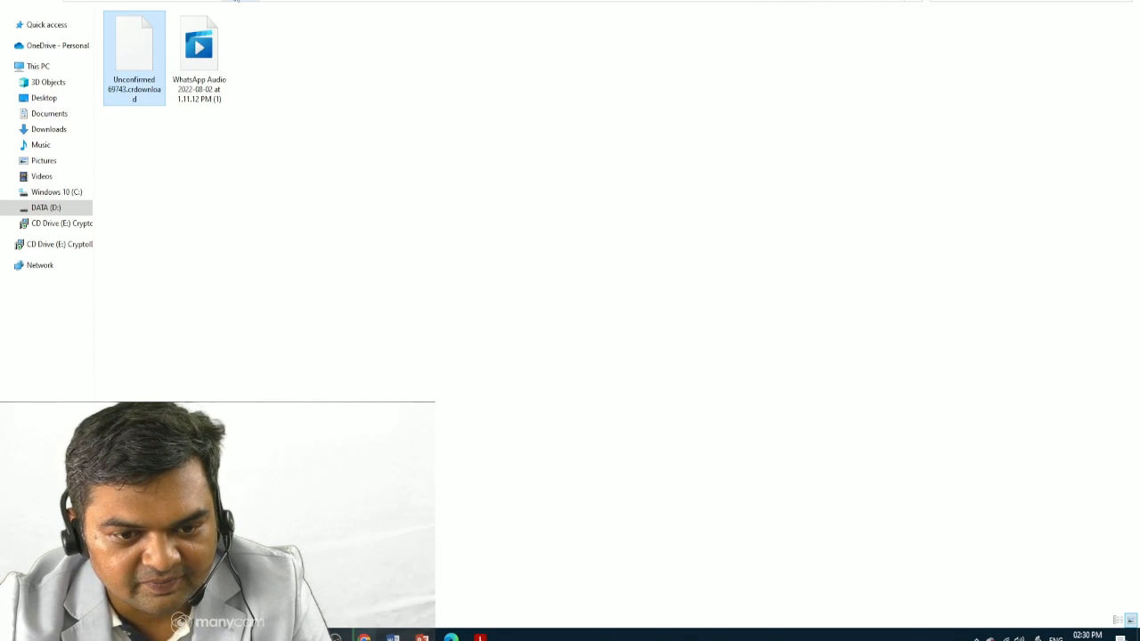
Check the PKIComponent (1) applet folder's setup files, then return to the folder holding the archive.
{"action": "left_click", "coordinate": [237, 1]}
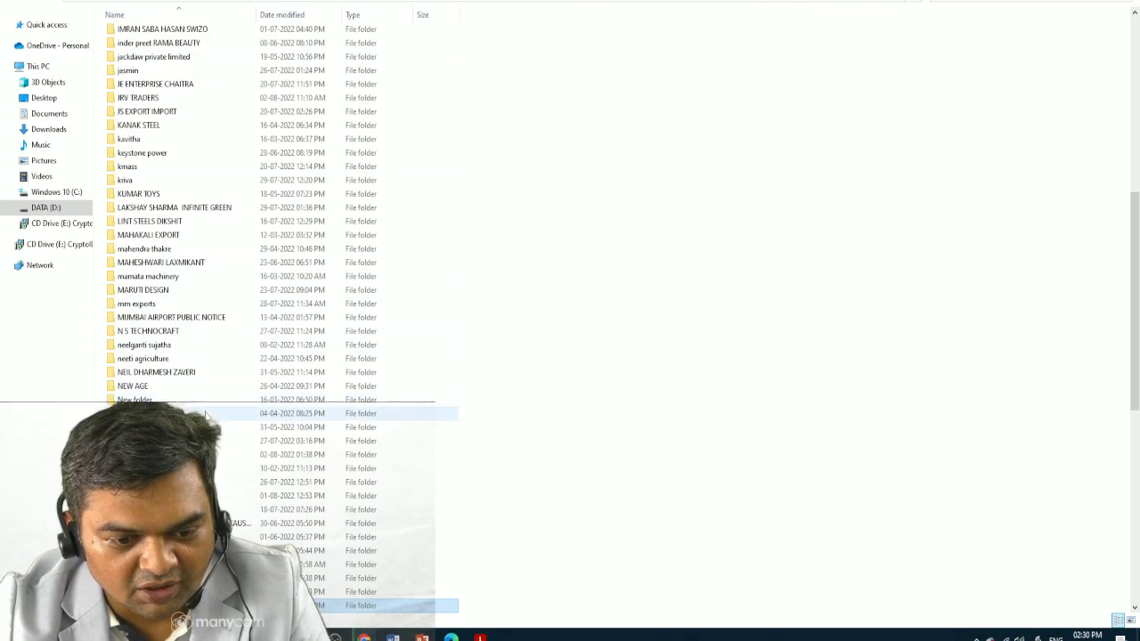
{"action": "double_click", "coordinate": [178, 455]}
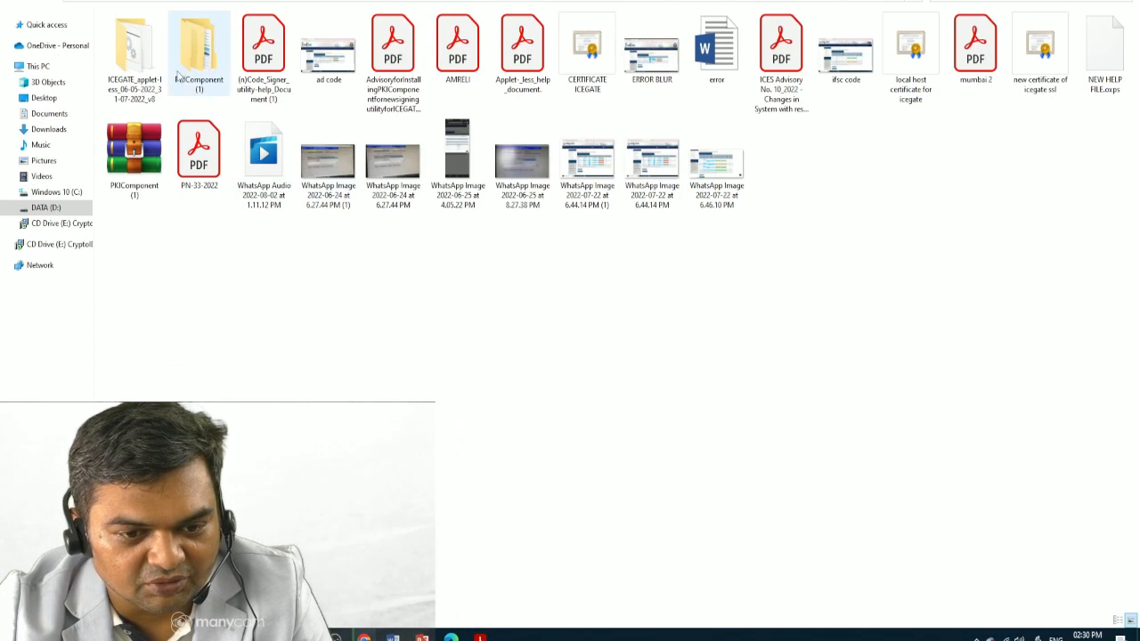
{"action": "double_click", "coordinate": [181, 72]}
{"action": "double_click", "coordinate": [175, 35]}
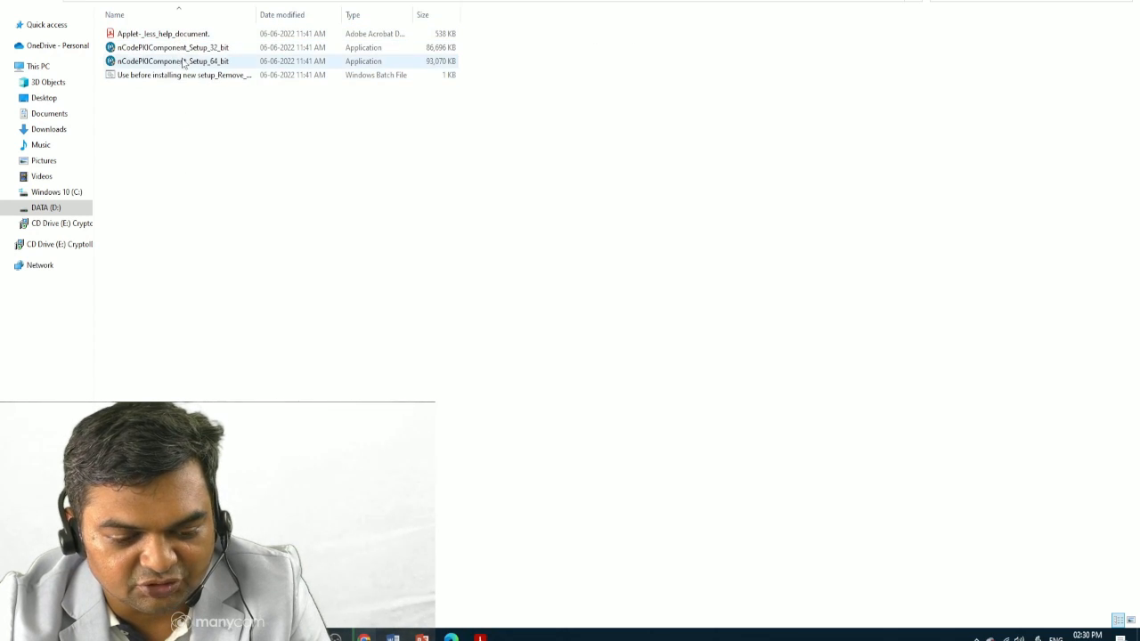
{"action": "left_click", "coordinate": [364, 636]}
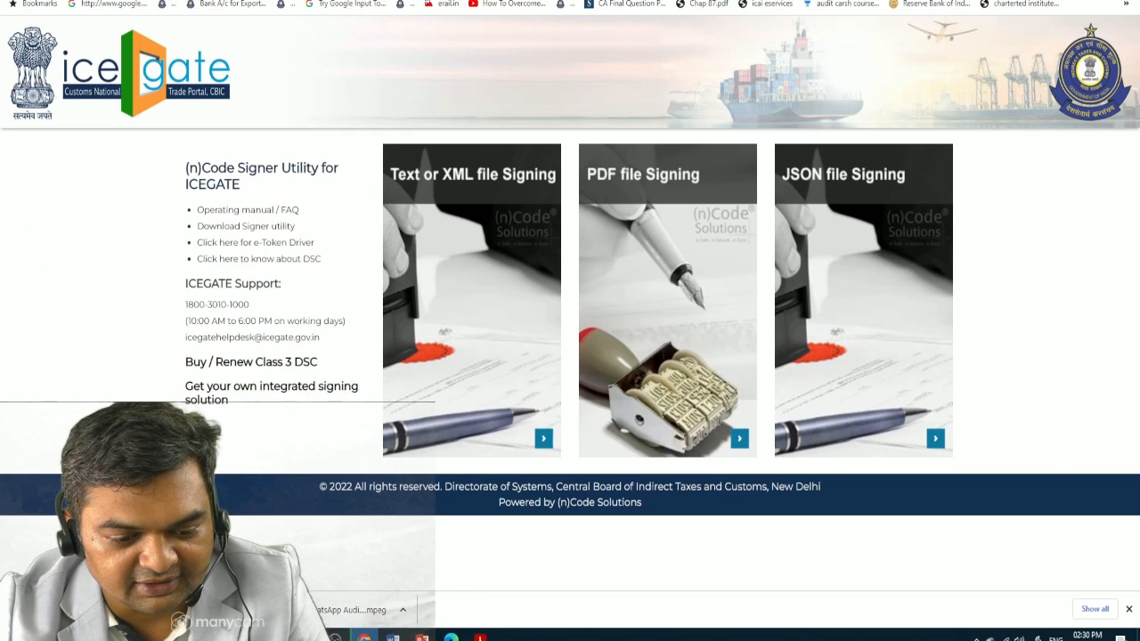
{"action": "mouse_move", "coordinate": [306, 636]}
{"action": "left_click", "coordinate": [363, 595]}
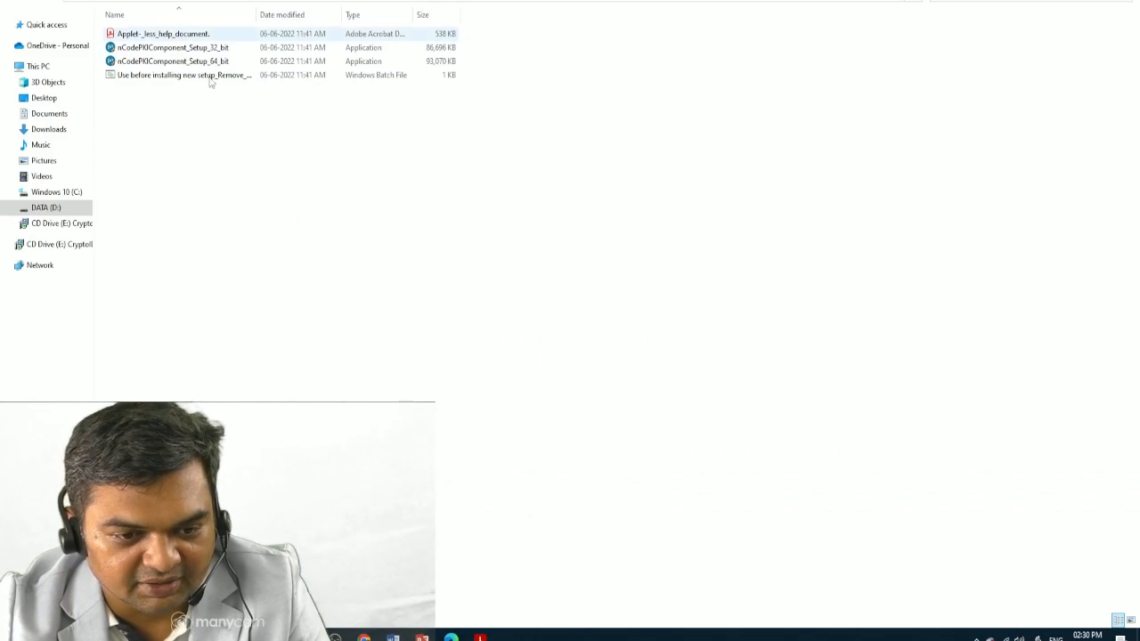
{"action": "left_click", "coordinate": [369, 2]}
{"action": "left_click", "coordinate": [241, 5]}
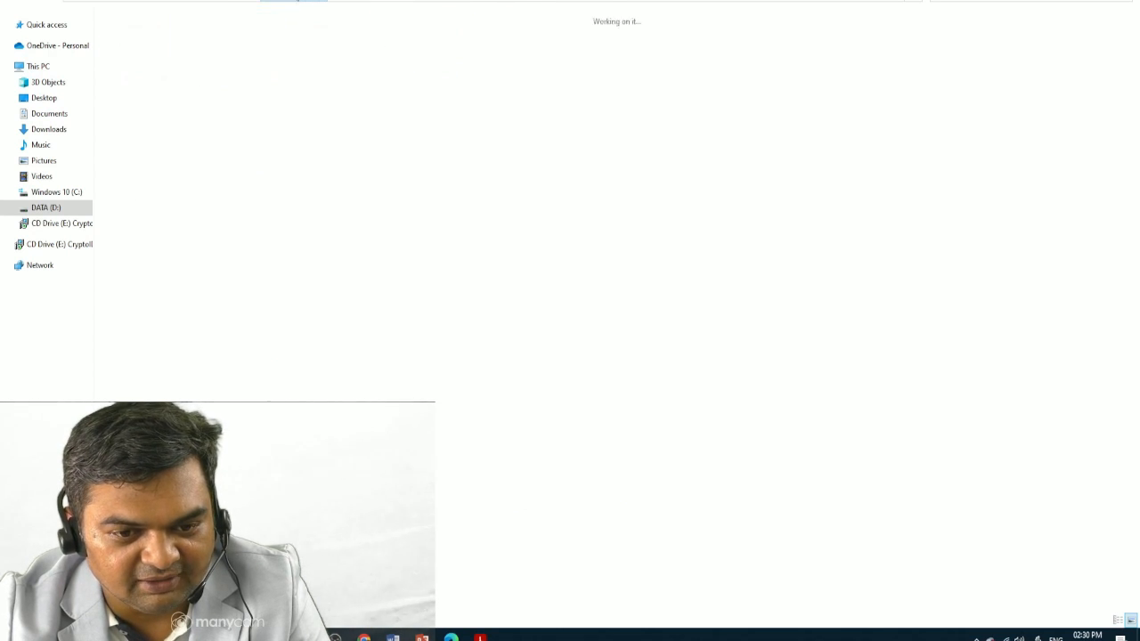
Extract the PKIComponent (1) archive into its own folder, replacing all existing files.
{"action": "right_click", "coordinate": [120, 156]}
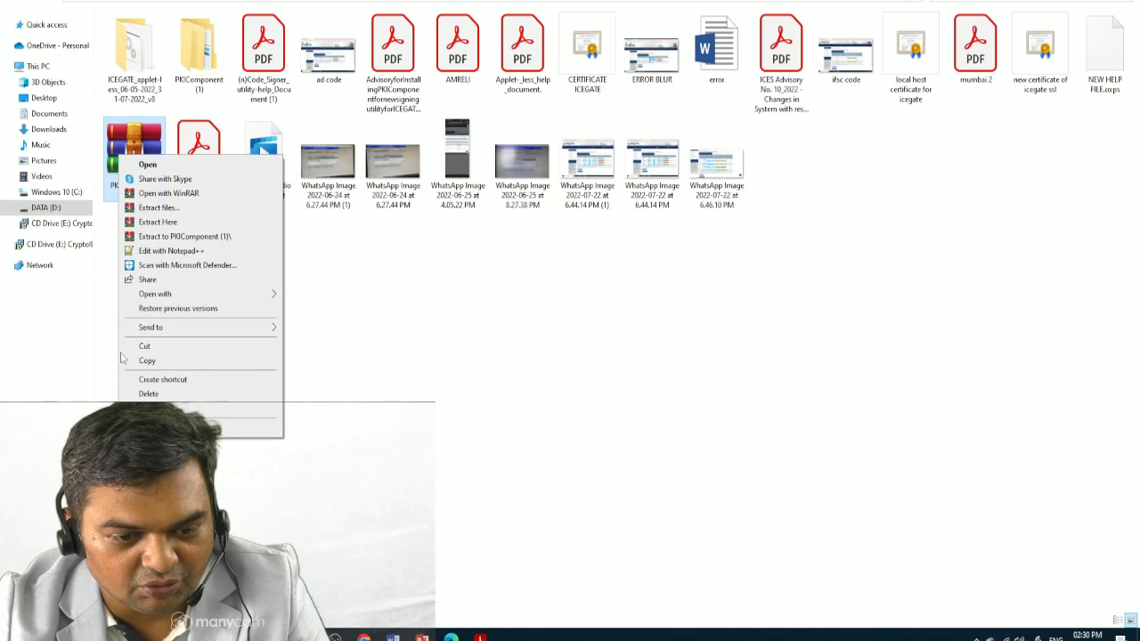
{"action": "left_click", "coordinate": [171, 237]}
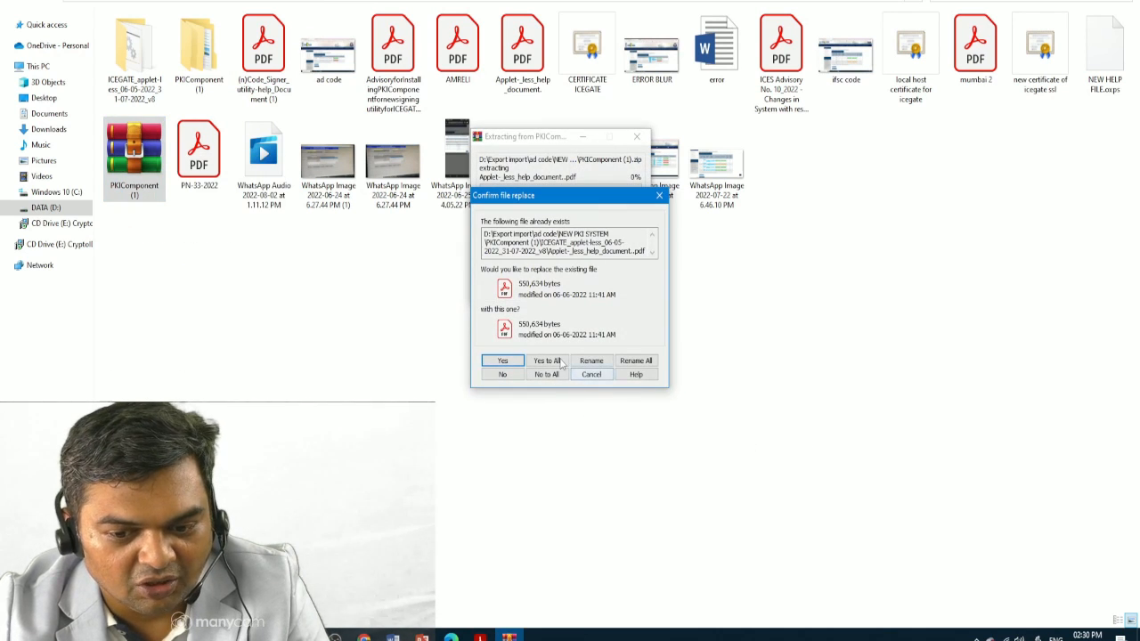
{"action": "left_click", "coordinate": [559, 362]}
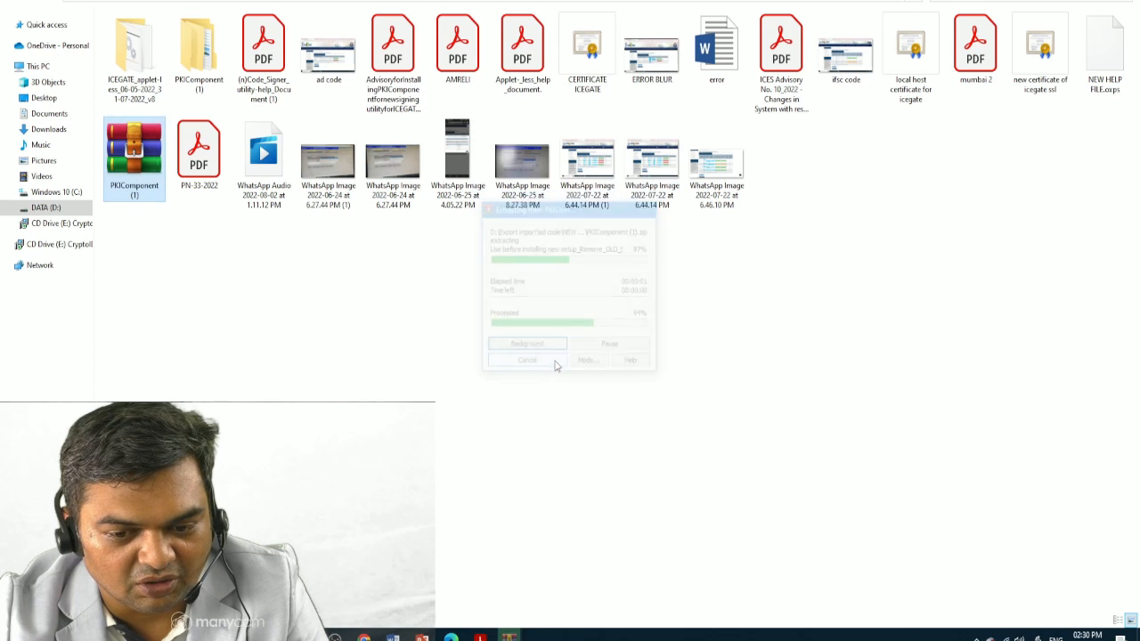
{"action": "right_click", "coordinate": [362, 383]}
{"action": "left_click", "coordinate": [249, 339]}
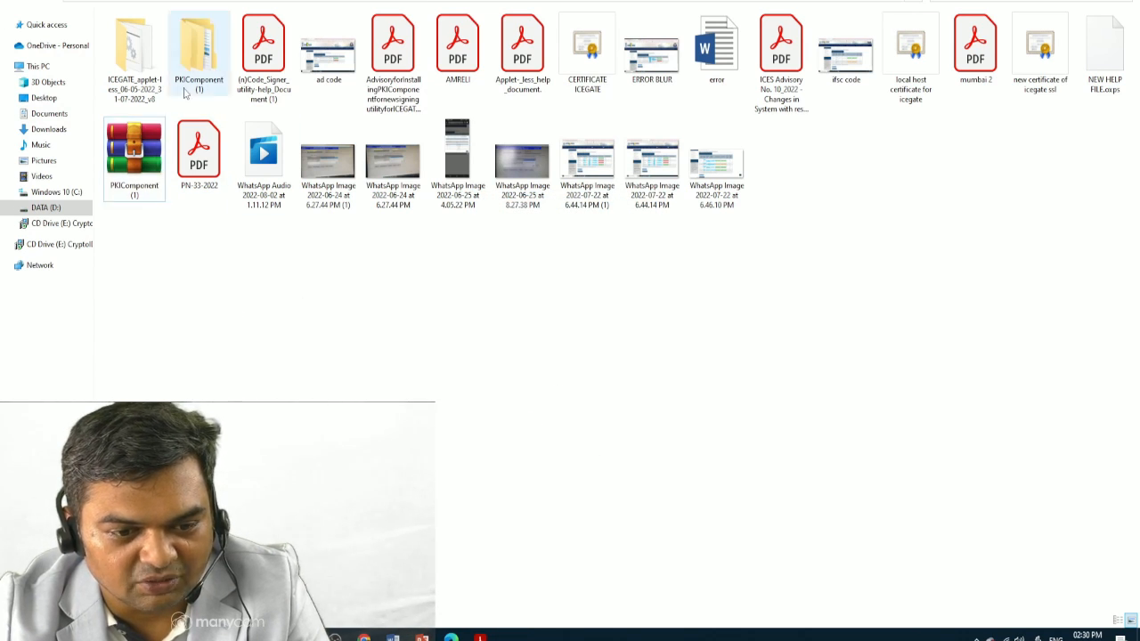
Open the extracted applet folder and pick out the 64-bit and 32-bit nCode setup files.
{"action": "double_click", "coordinate": [199, 61]}
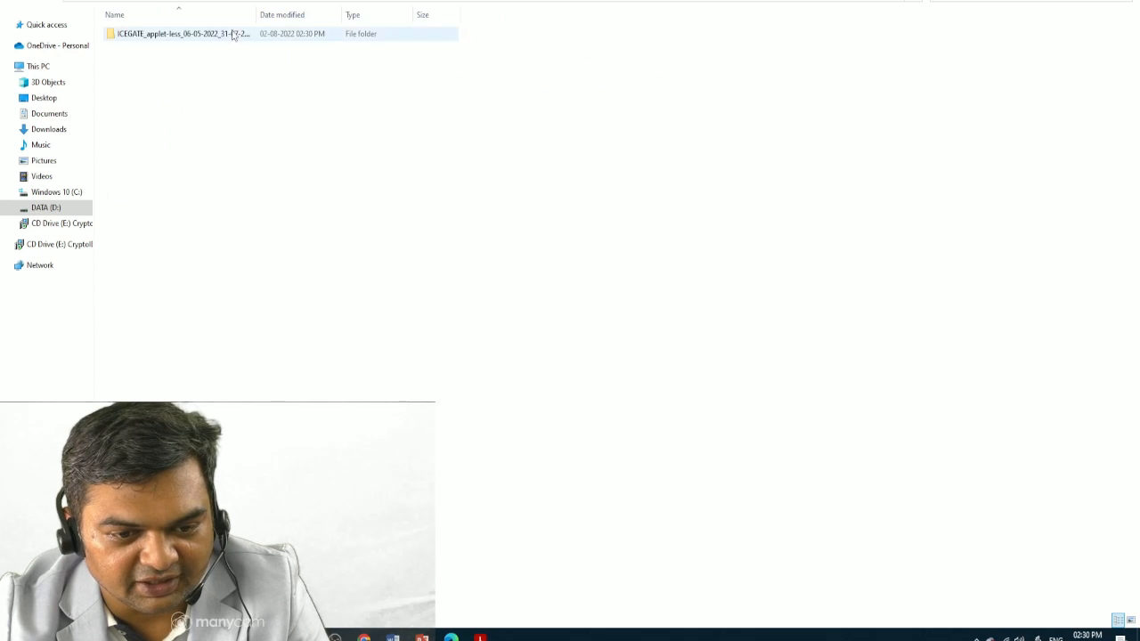
{"action": "left_click", "coordinate": [239, 42]}
{"action": "double_click", "coordinate": [239, 40]}
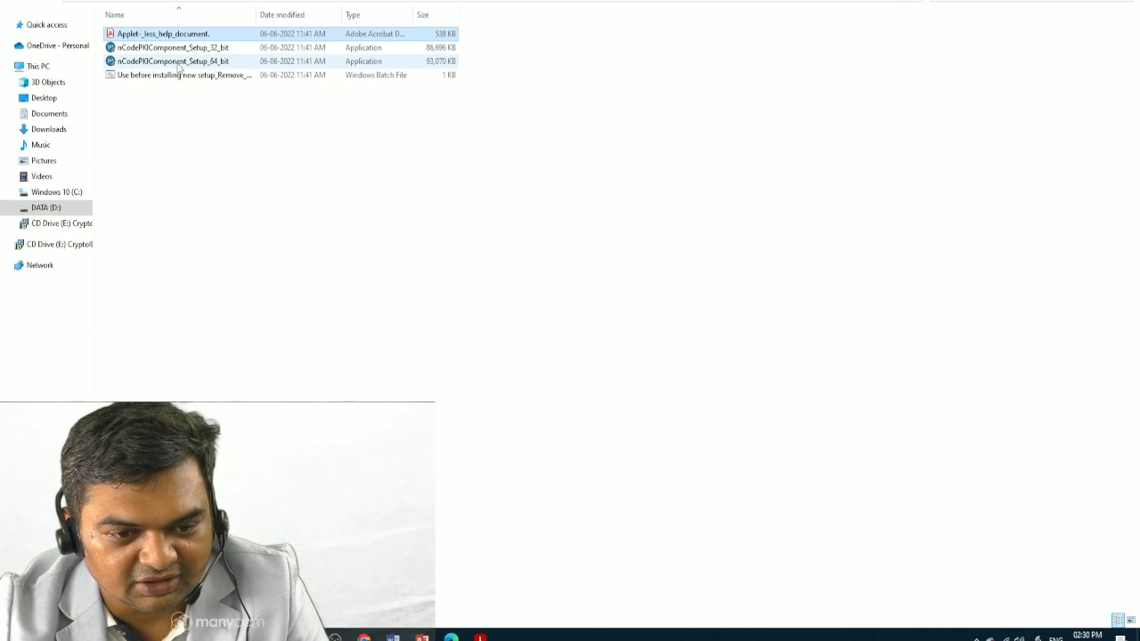
{"action": "left_click", "coordinate": [210, 61]}
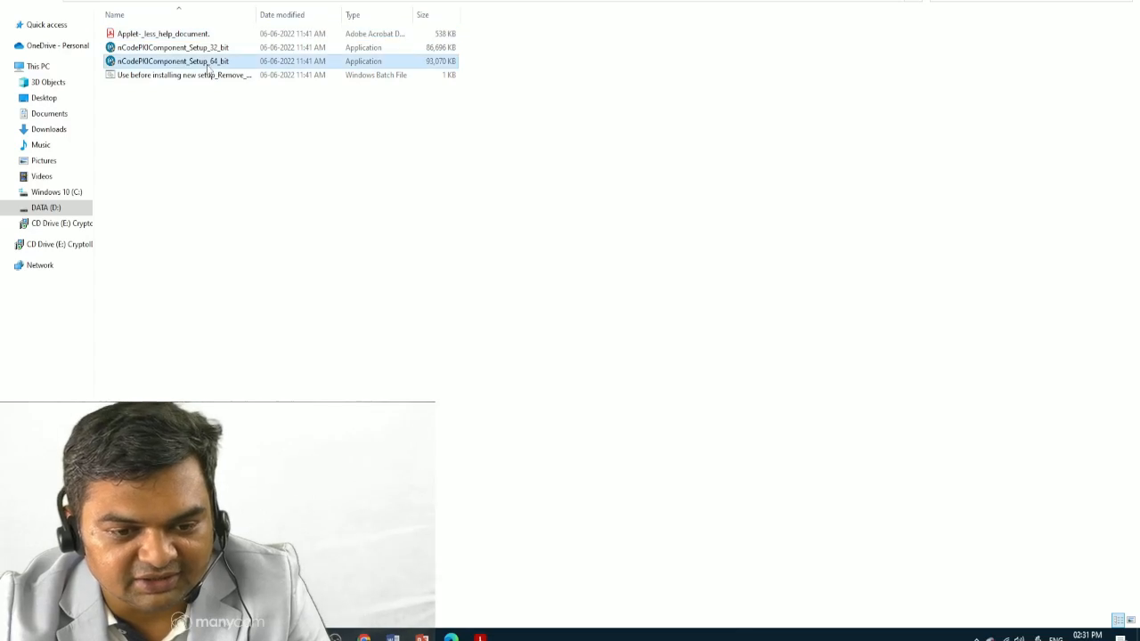
{"action": "left_click", "coordinate": [212, 49]}
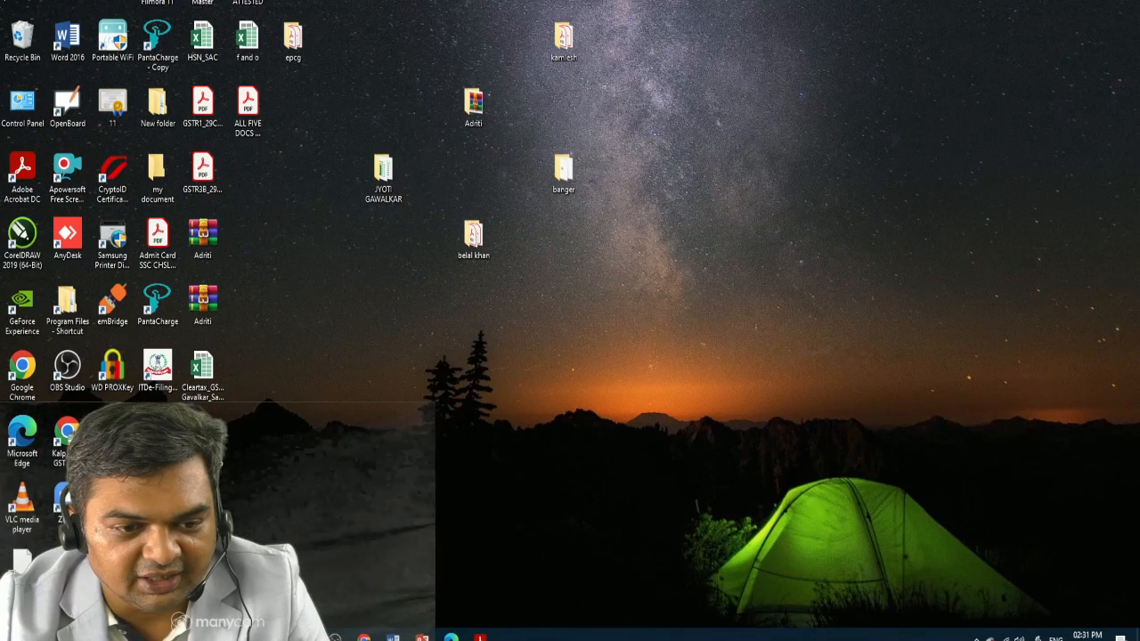
Confirm in This PC's properties that Windows is 64-bit, then reselect the 64-bit setup file.
{"action": "right_click", "coordinate": [26, 1]}
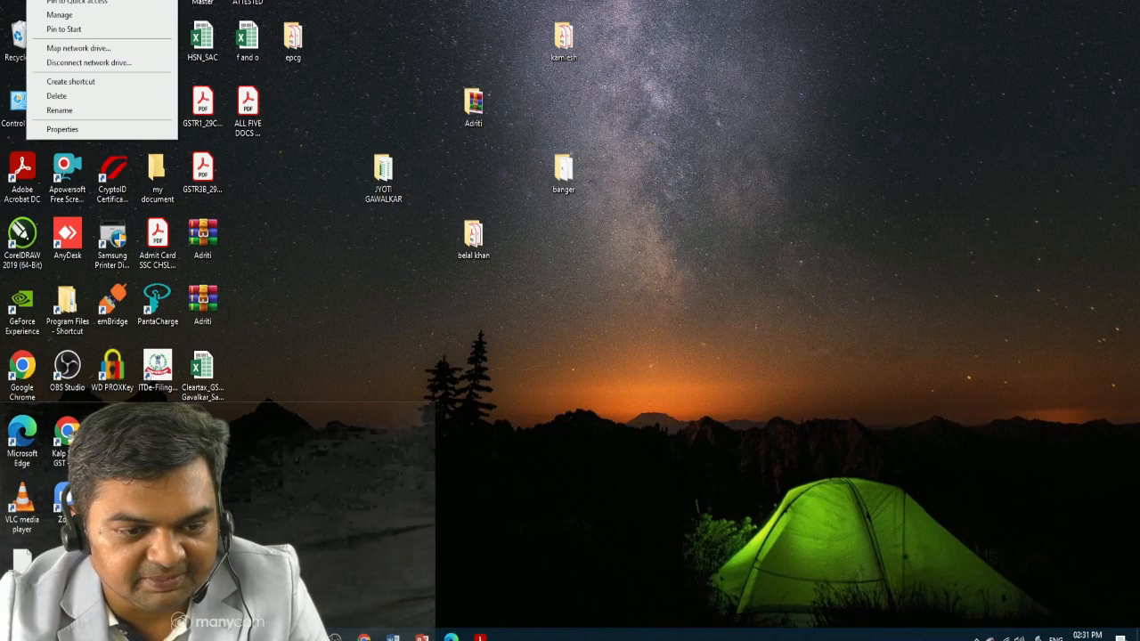
{"action": "left_click", "coordinate": [85, 134]}
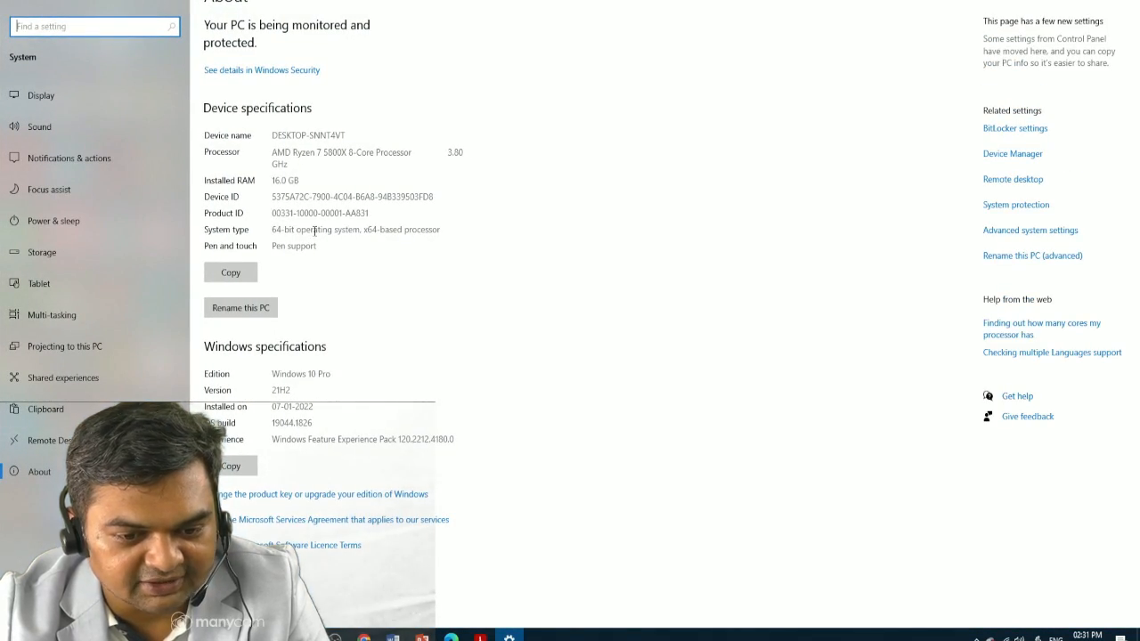
{"action": "left_click", "coordinate": [307, 636]}
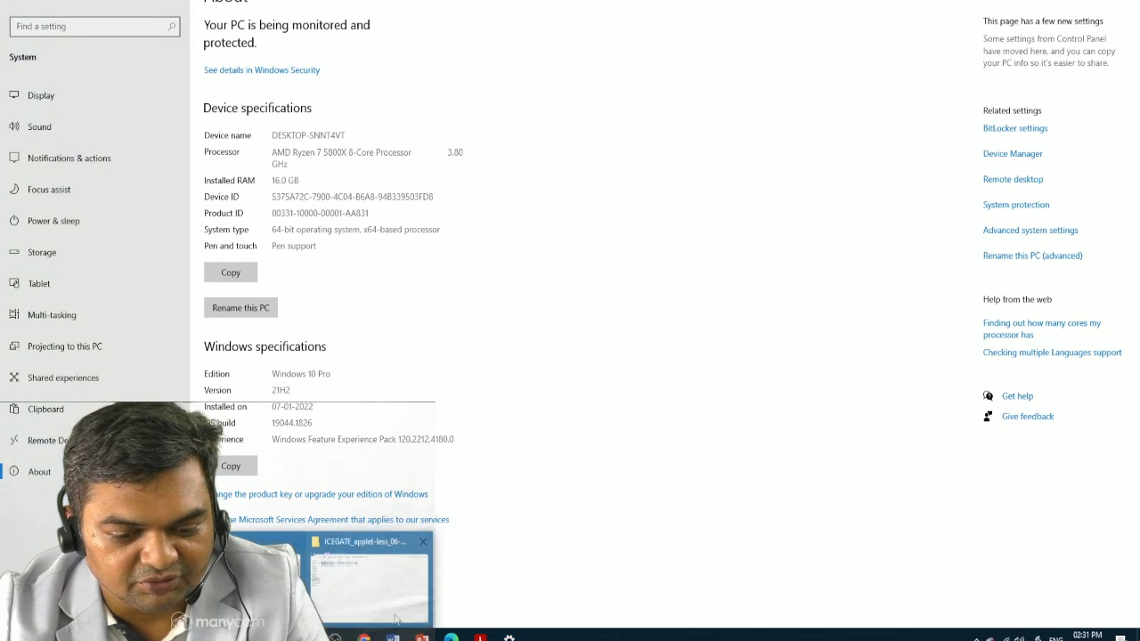
{"action": "left_click", "coordinate": [363, 583]}
{"action": "left_click", "coordinate": [213, 62]}
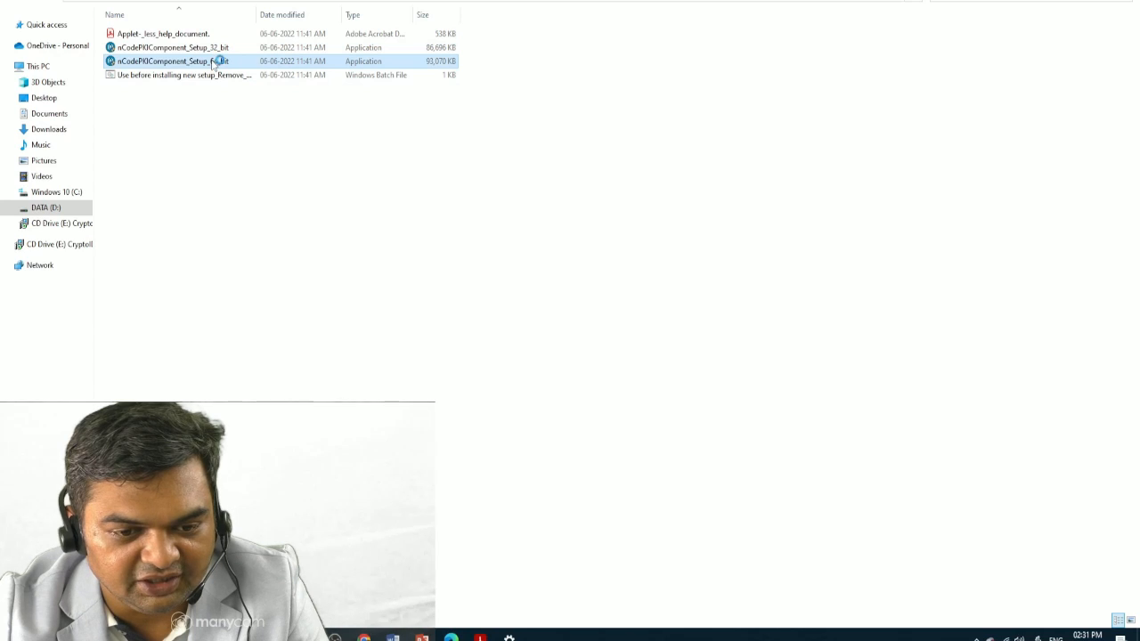
Run the 64-bit nCodePKIComponent setup, cancel reinstalling it, and return to the Chrome signer page.
{"action": "double_click", "coordinate": [213, 63]}
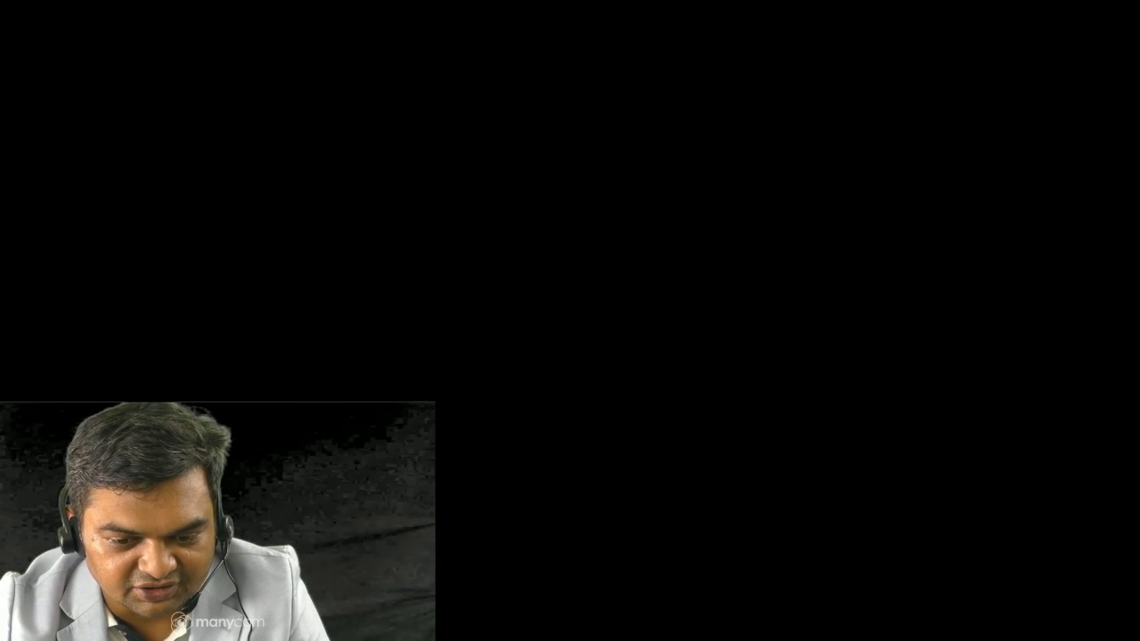
{"action": "left_click", "coordinate": [547, 392]}
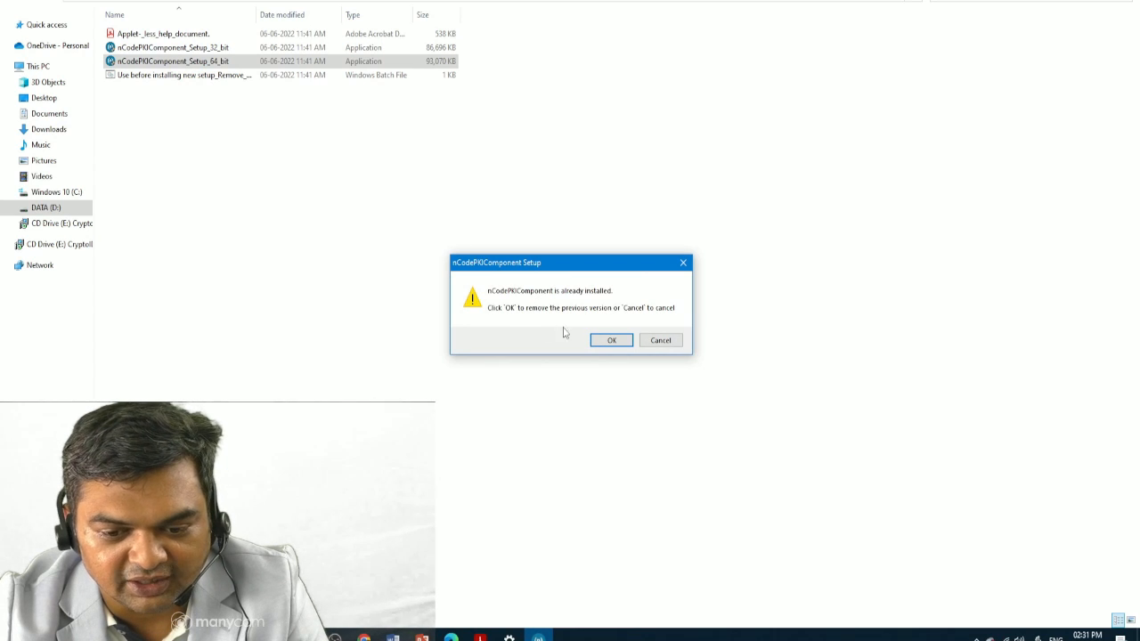
{"action": "left_click", "coordinate": [670, 342]}
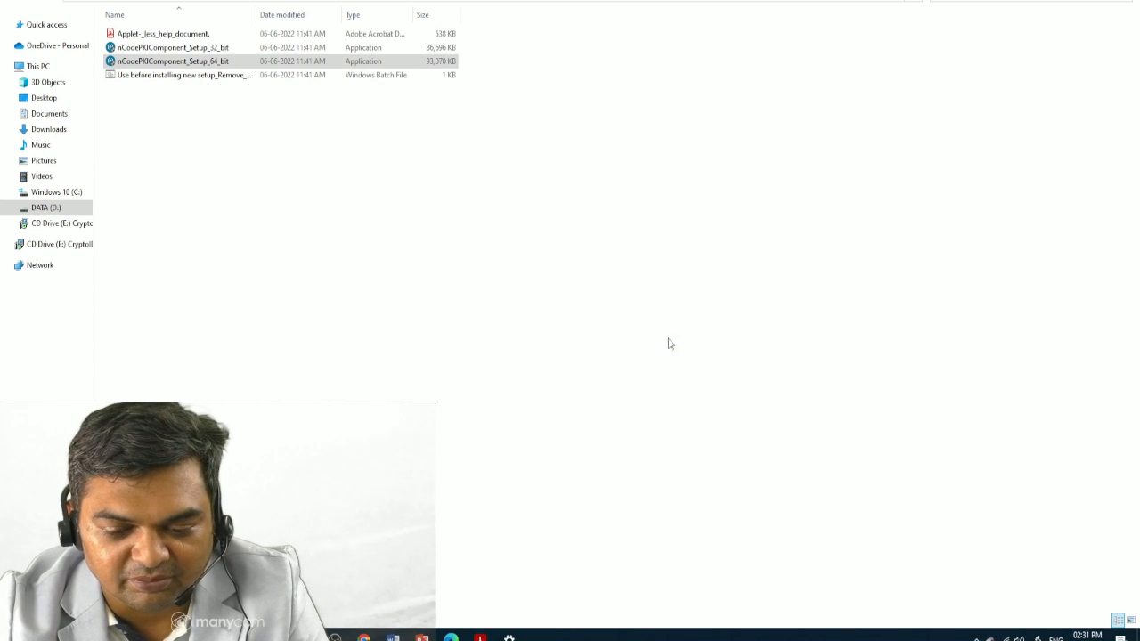
{"action": "left_click", "coordinate": [372, 638]}
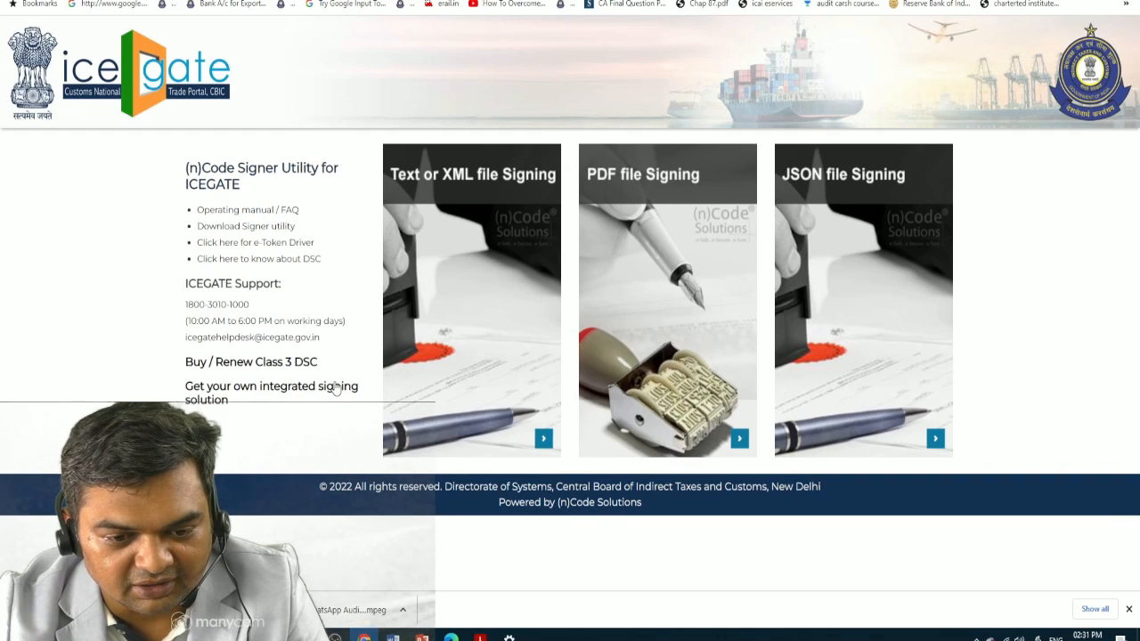
{"action": "left_click", "coordinate": [247, 212]}
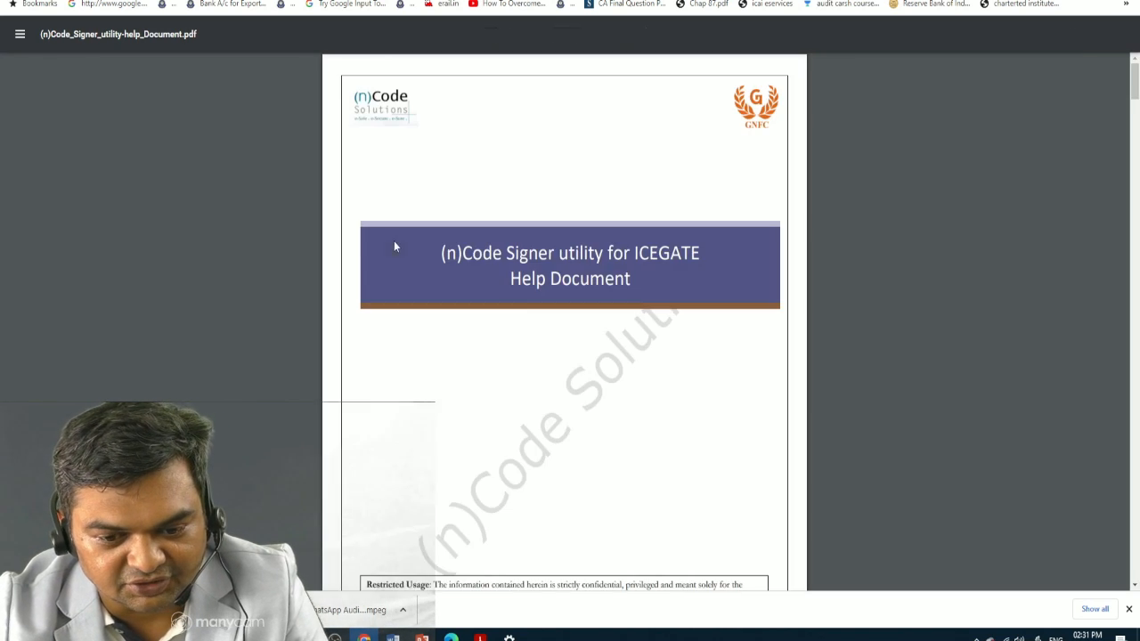
{"action": "scroll", "coordinate": [631, 369], "scroll_direction": "down", "scroll_amount": 7}
{"action": "scroll", "coordinate": [621, 347], "scroll_direction": "up", "scroll_amount": 4}
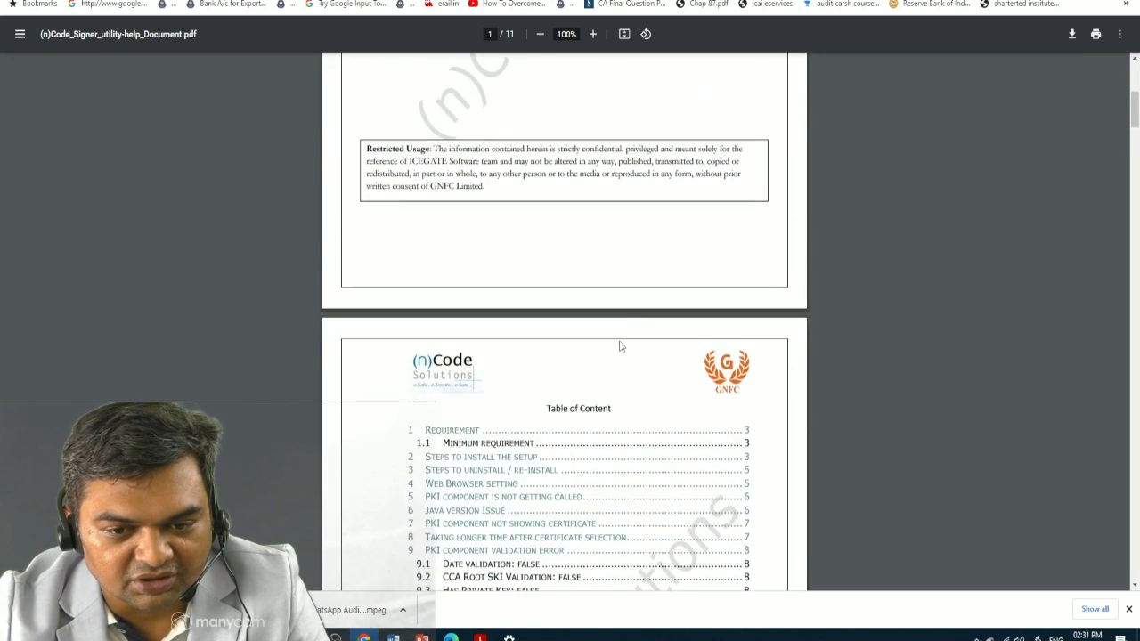
{"action": "key", "text": "alt+Left"}
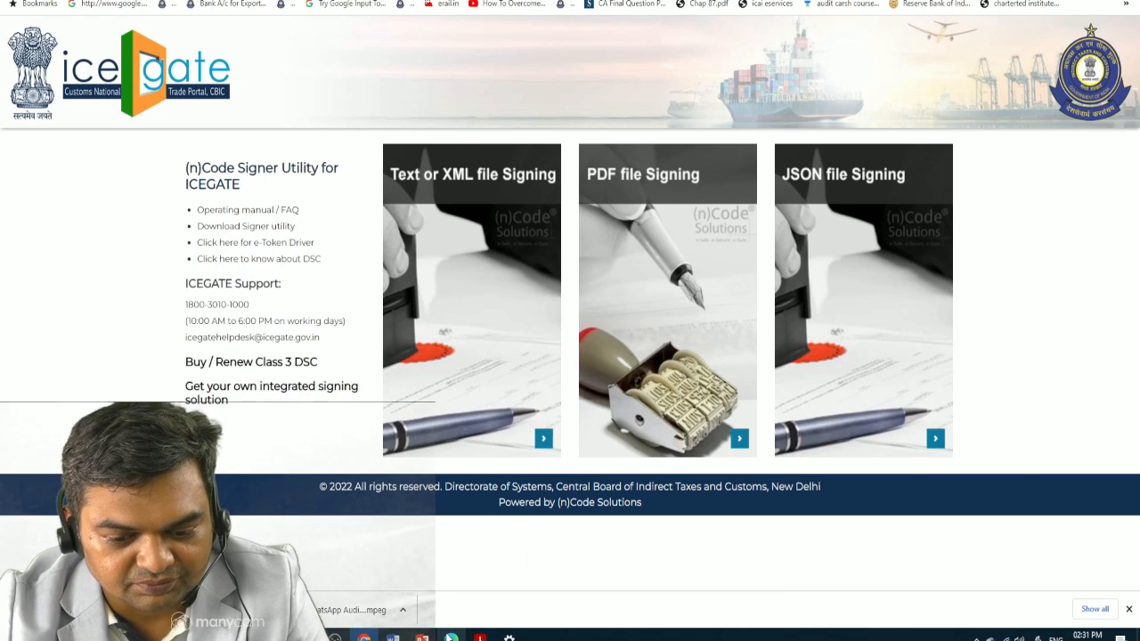
Try Sign PDF File three times on the PDF Signing page, dismissing each PKI component warning.
{"action": "left_click", "coordinate": [670, 431]}
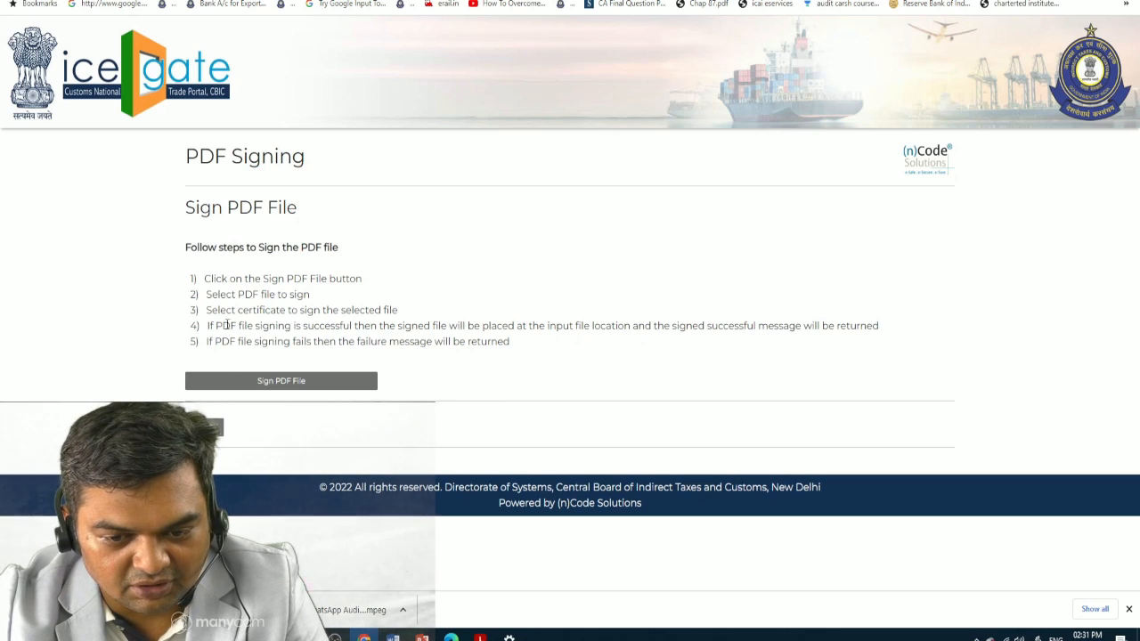
{"action": "left_click", "coordinate": [249, 383]}
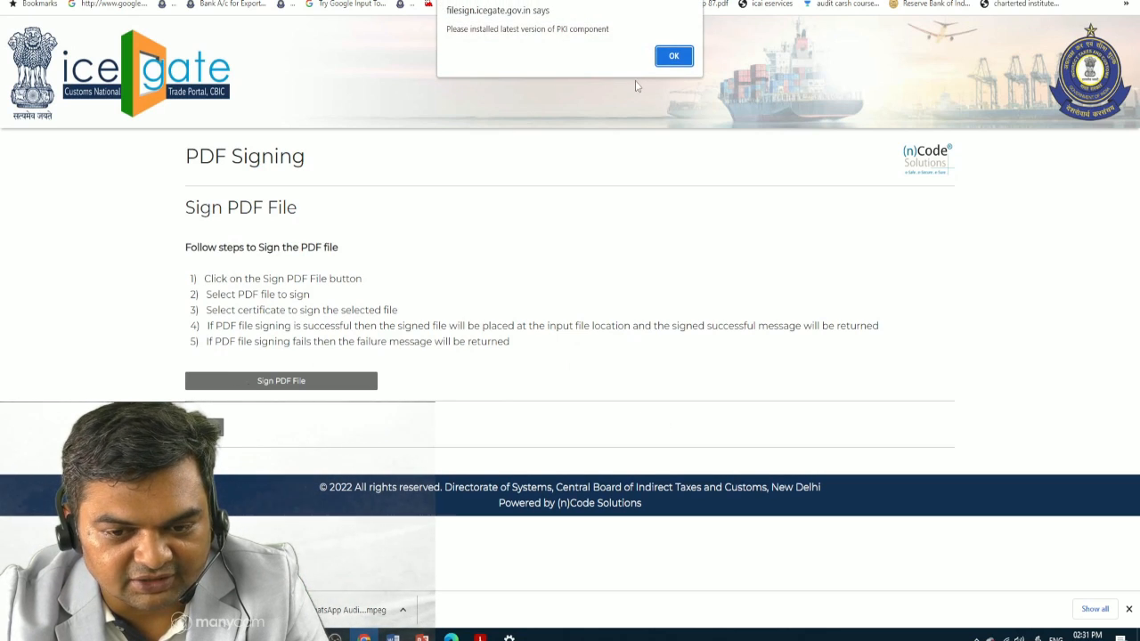
{"action": "left_click", "coordinate": [674, 57]}
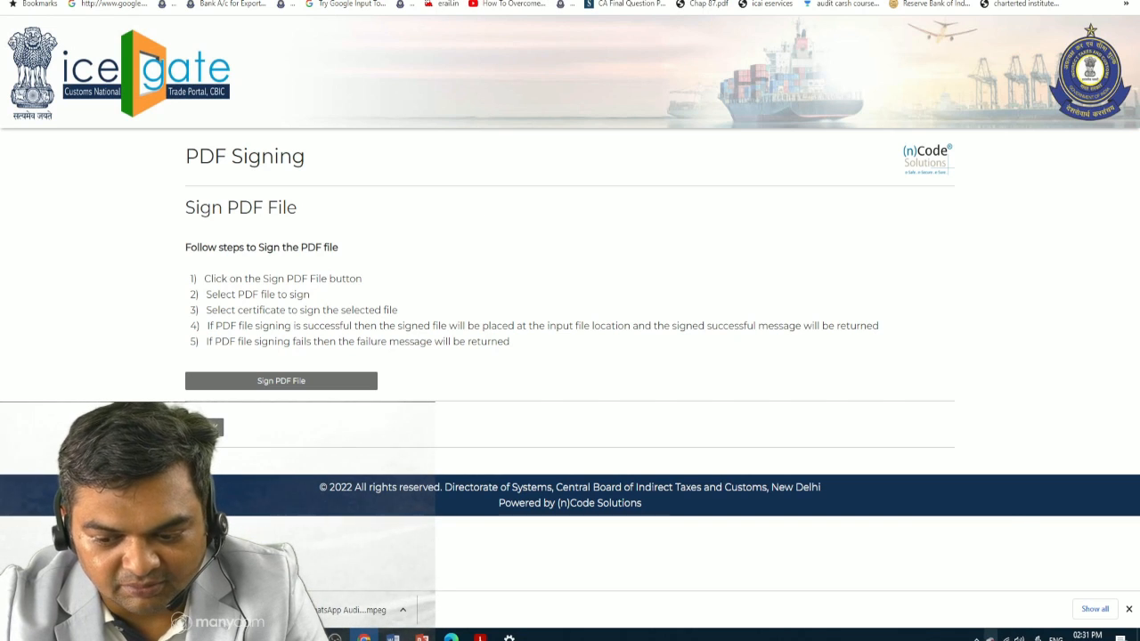
{"action": "left_click", "coordinate": [977, 639]}
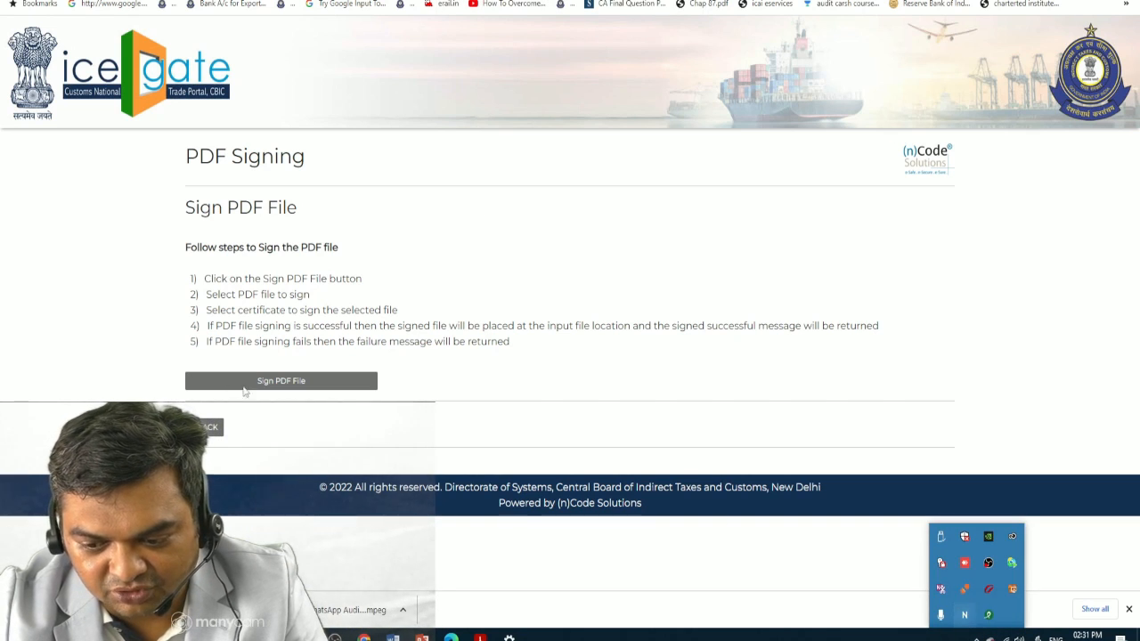
{"action": "left_click", "coordinate": [273, 382]}
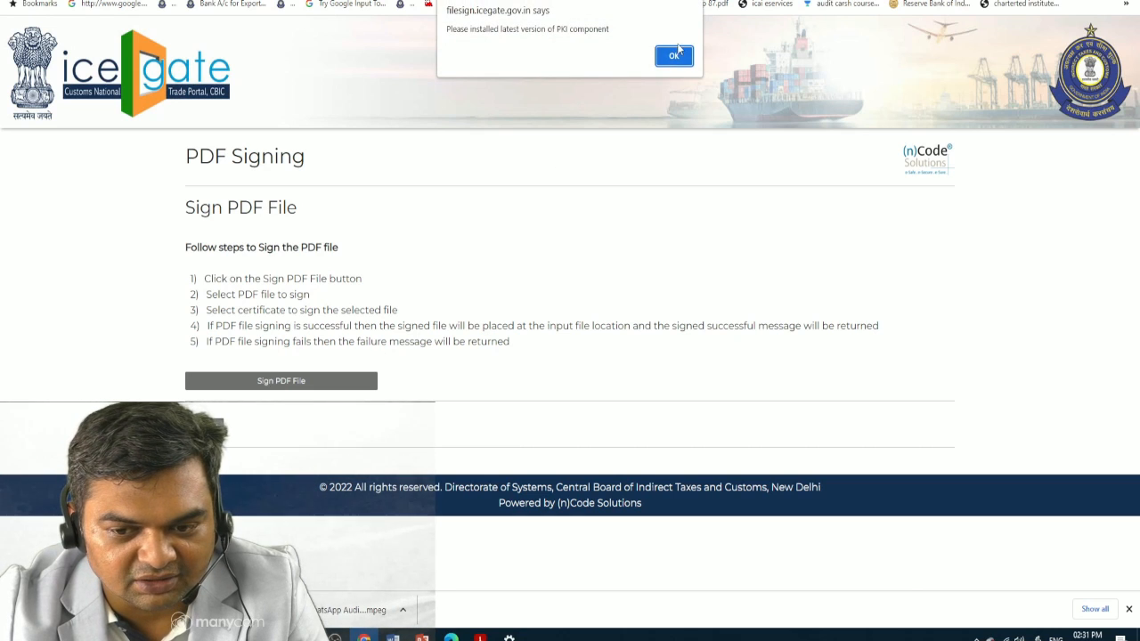
{"action": "left_click", "coordinate": [674, 56]}
{"action": "left_click", "coordinate": [274, 383]}
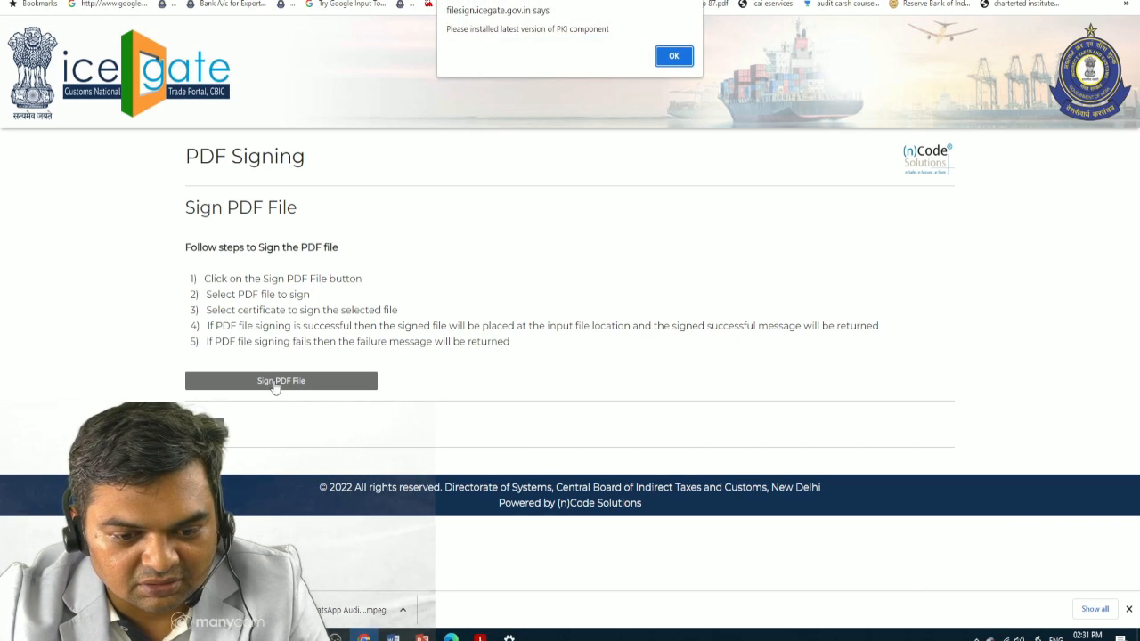
{"action": "left_click", "coordinate": [674, 56]}
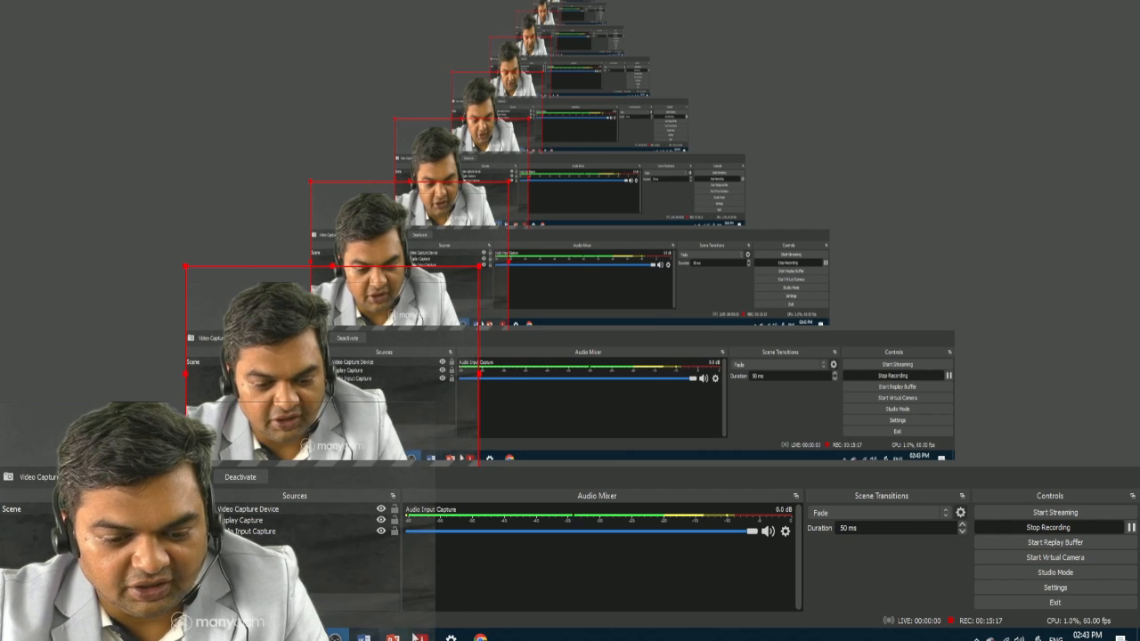
Run the nCodePKIComponent setup from PKIComponent.zip's Appletless folder and uninstall the old version.
{"action": "left_click", "coordinate": [480, 637]}
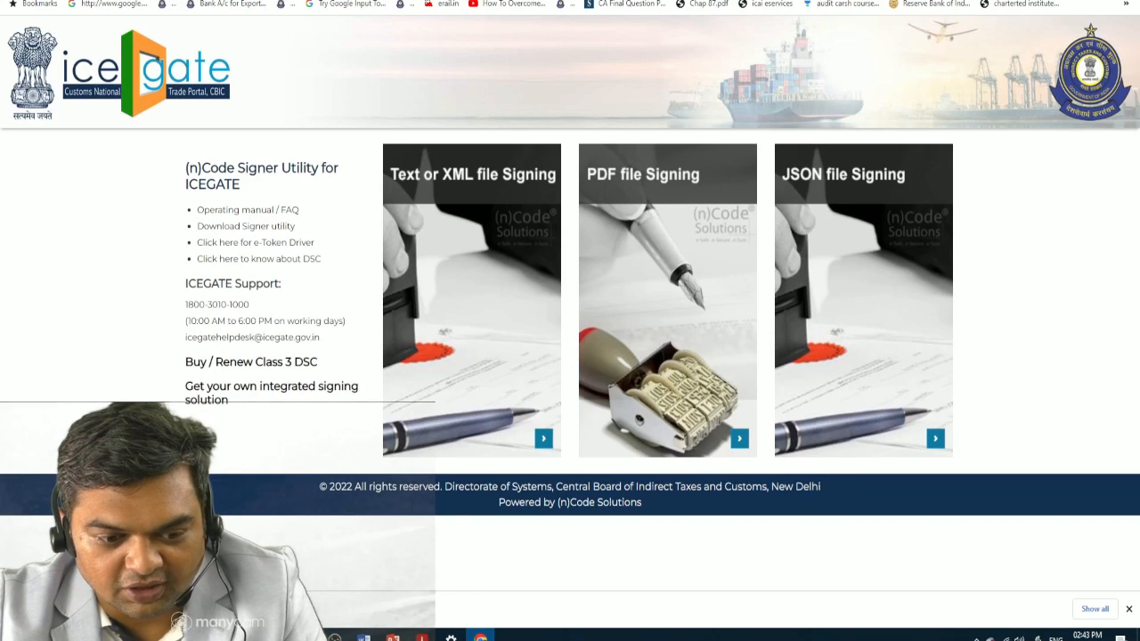
{"action": "left_click", "coordinate": [80, 609]}
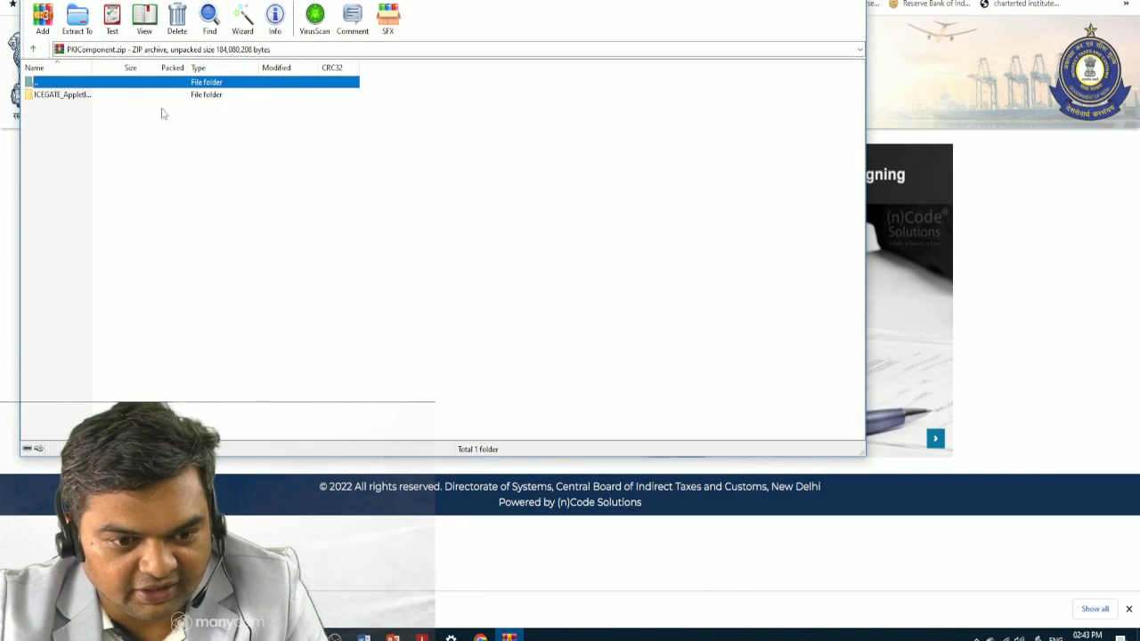
{"action": "double_click", "coordinate": [61, 94]}
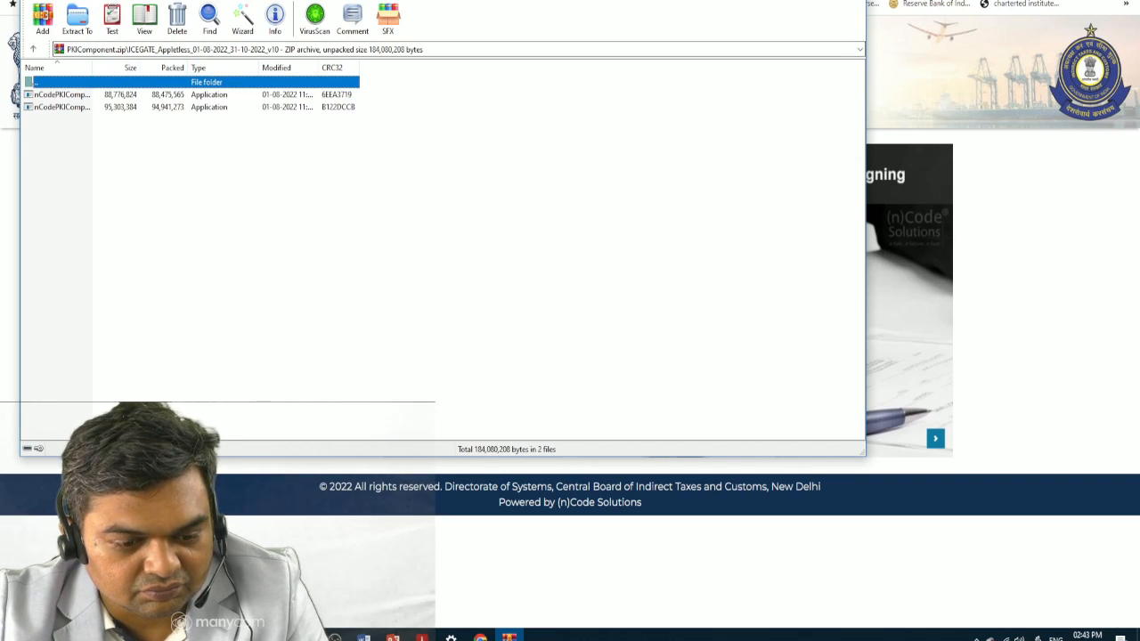
{"action": "left_click", "coordinate": [123, 50]}
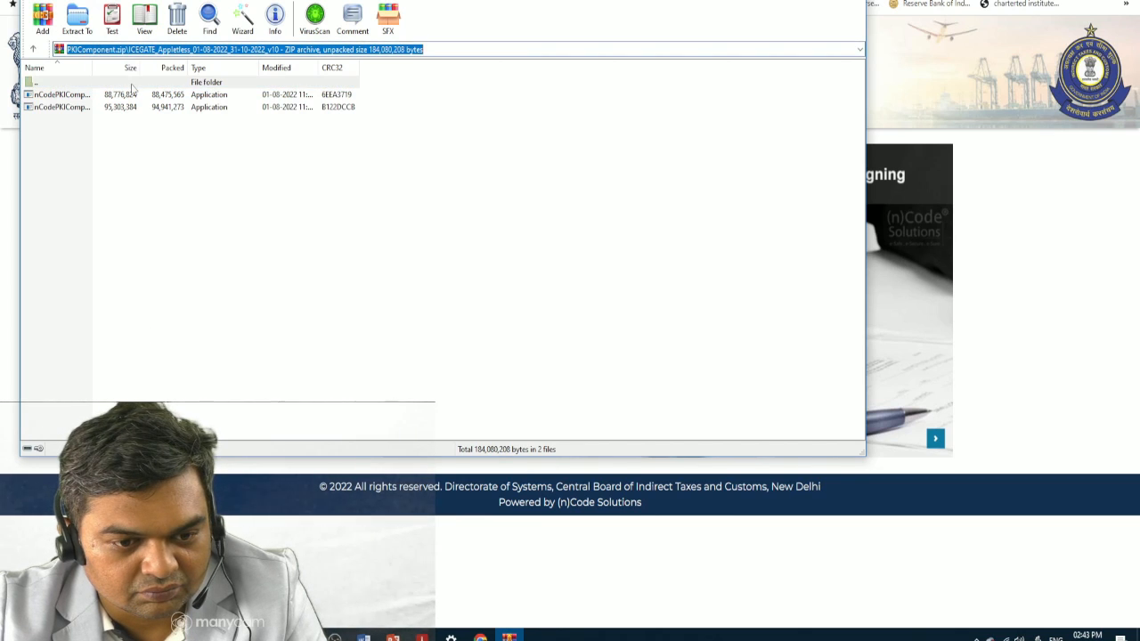
{"action": "left_click", "coordinate": [87, 97]}
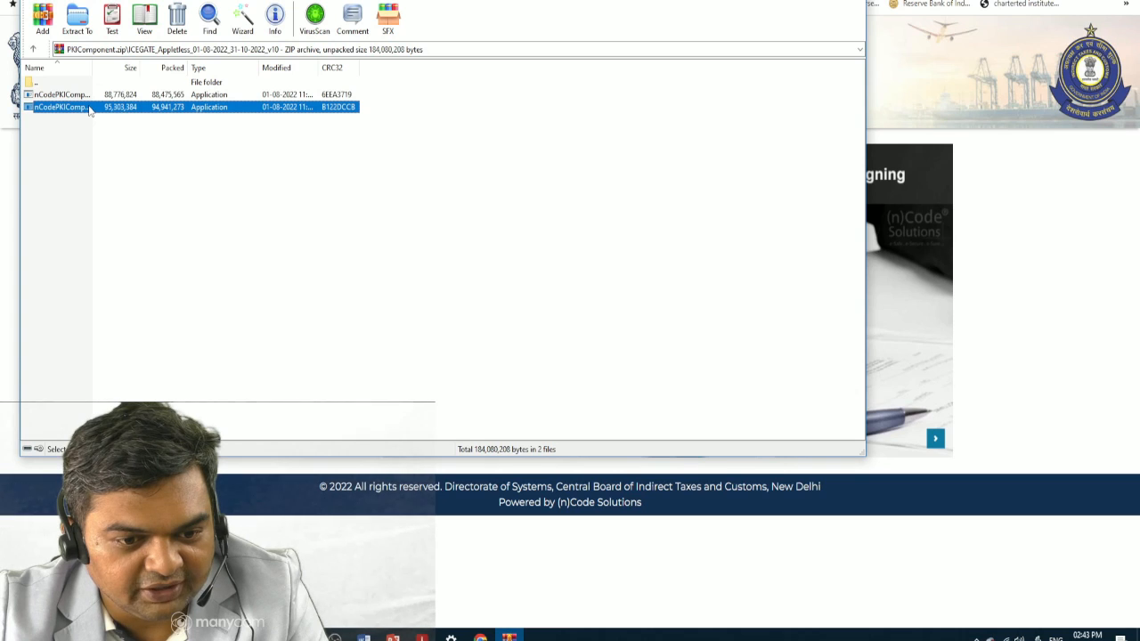
{"action": "double_click", "coordinate": [90, 109]}
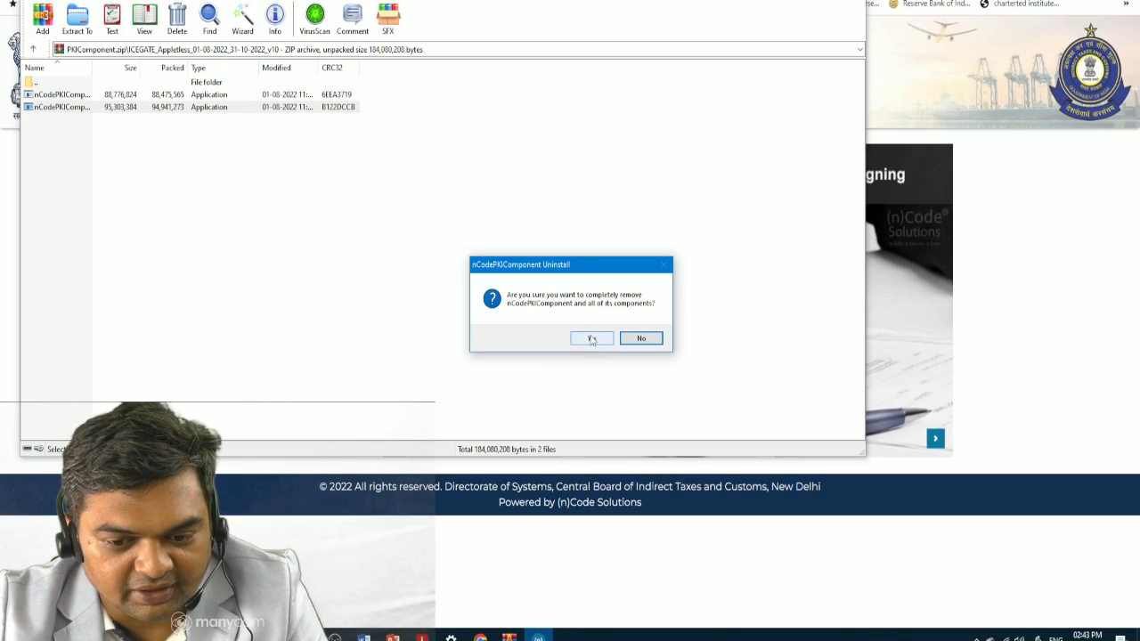
{"action": "left_click", "coordinate": [591, 338]}
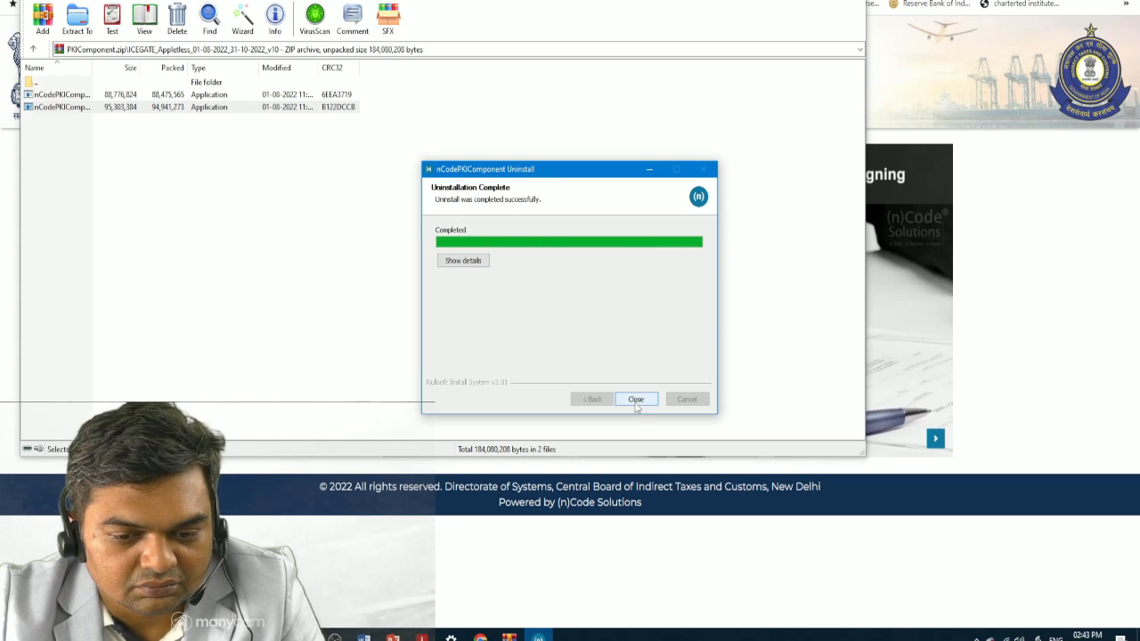
{"action": "left_click", "coordinate": [635, 400]}
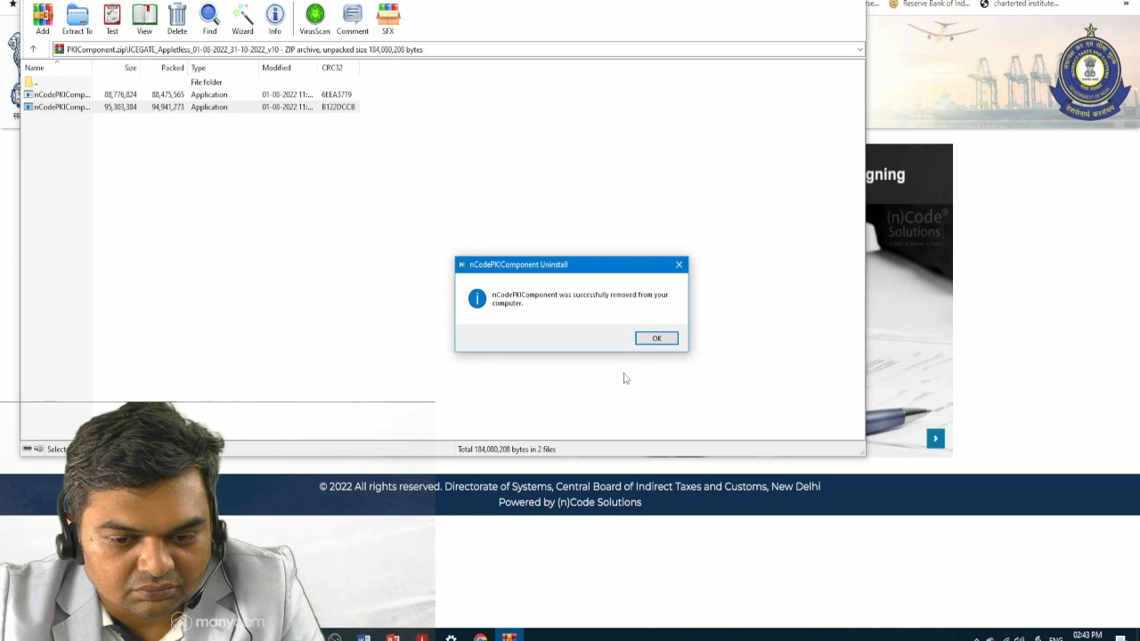
Accept the licence agreement and complete the new nCodePKIComponent installation through to Finish.
{"action": "left_click", "coordinate": [648, 344]}
{"action": "left_click", "coordinate": [629, 401]}
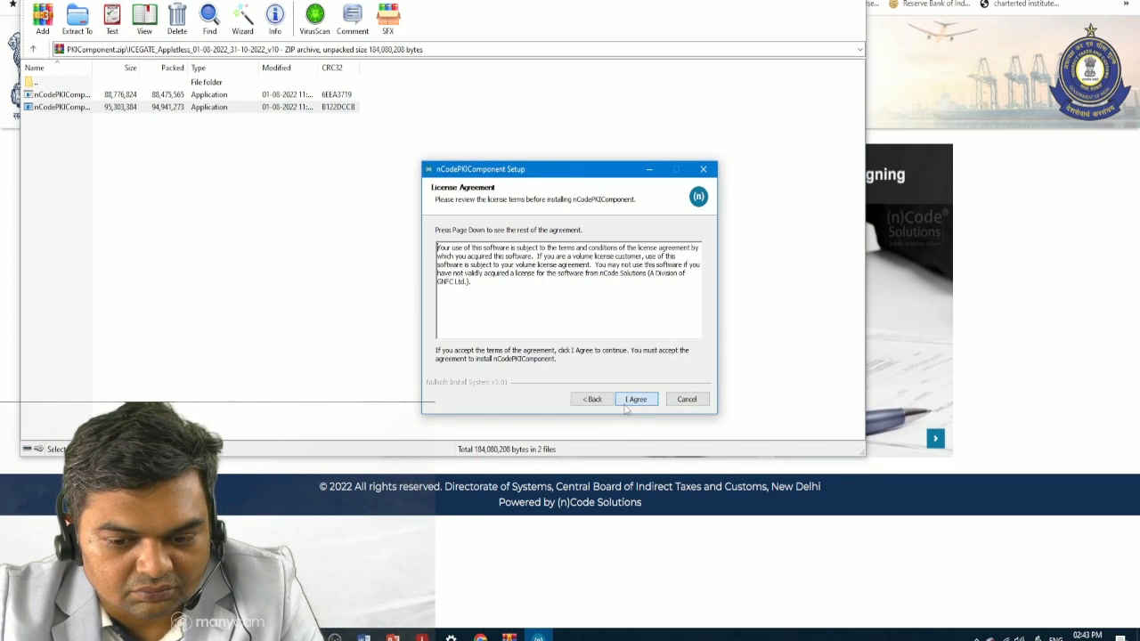
{"action": "left_click", "coordinate": [629, 402]}
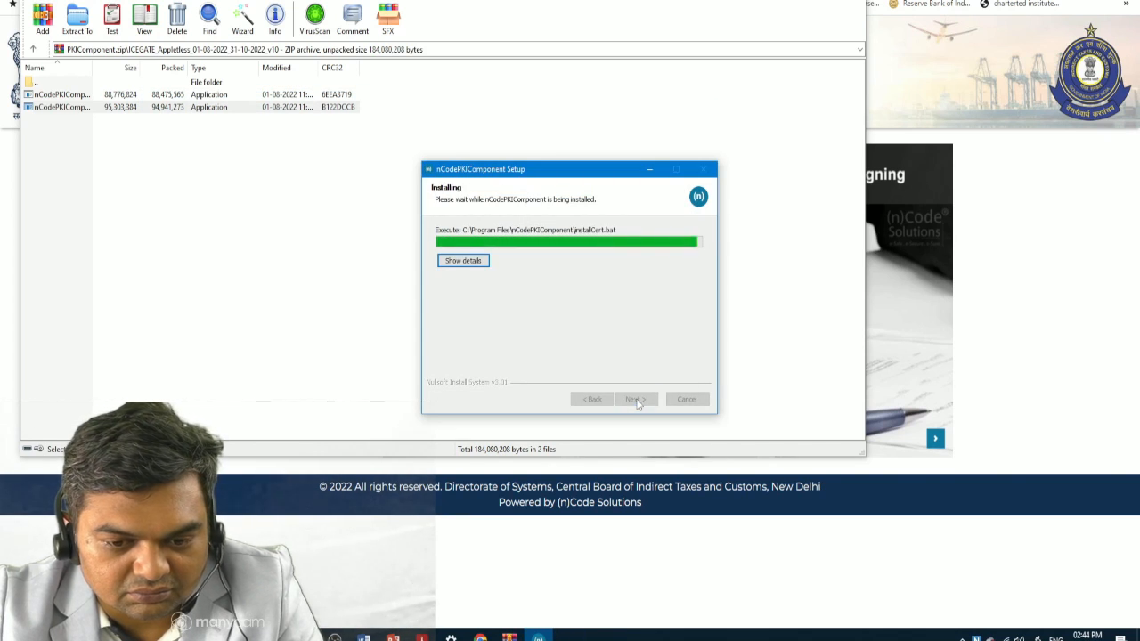
{"action": "left_click", "coordinate": [636, 399]}
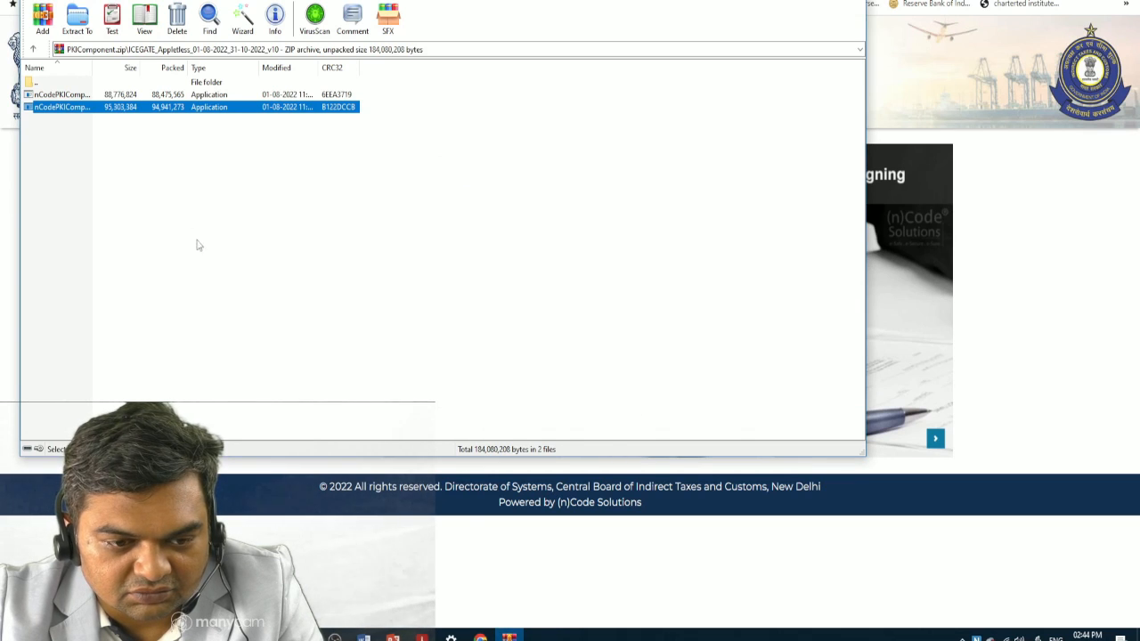
Launch the nCode PKI component from the system tray and minimise WinRAR.
{"action": "left_click", "coordinate": [976, 639]}
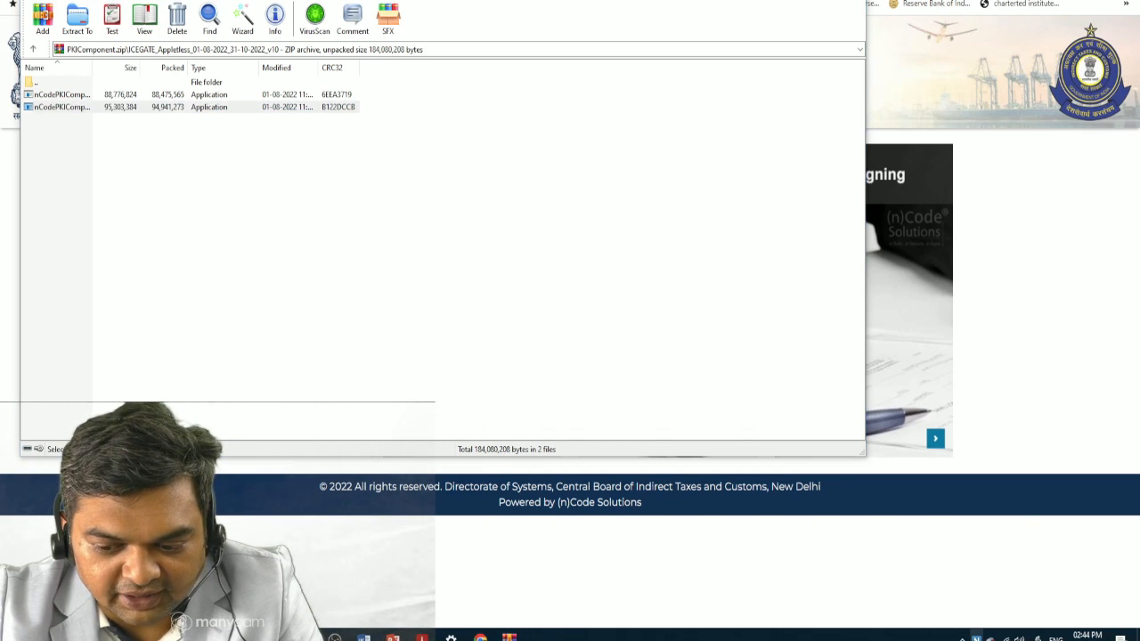
{"action": "left_click", "coordinate": [964, 637]}
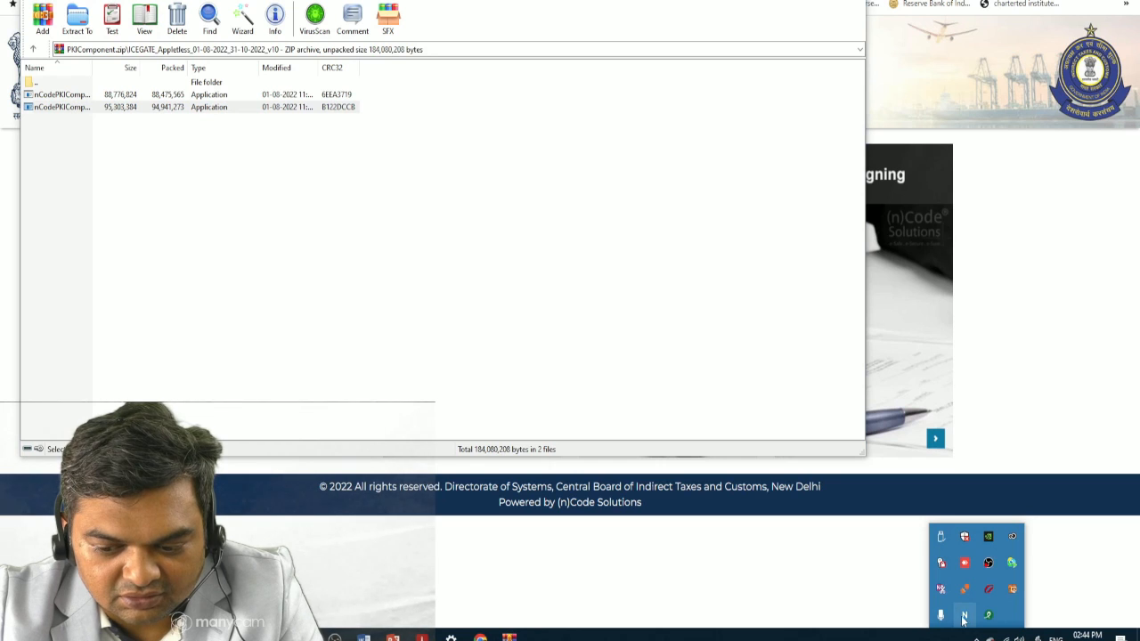
{"action": "left_click", "coordinate": [964, 616]}
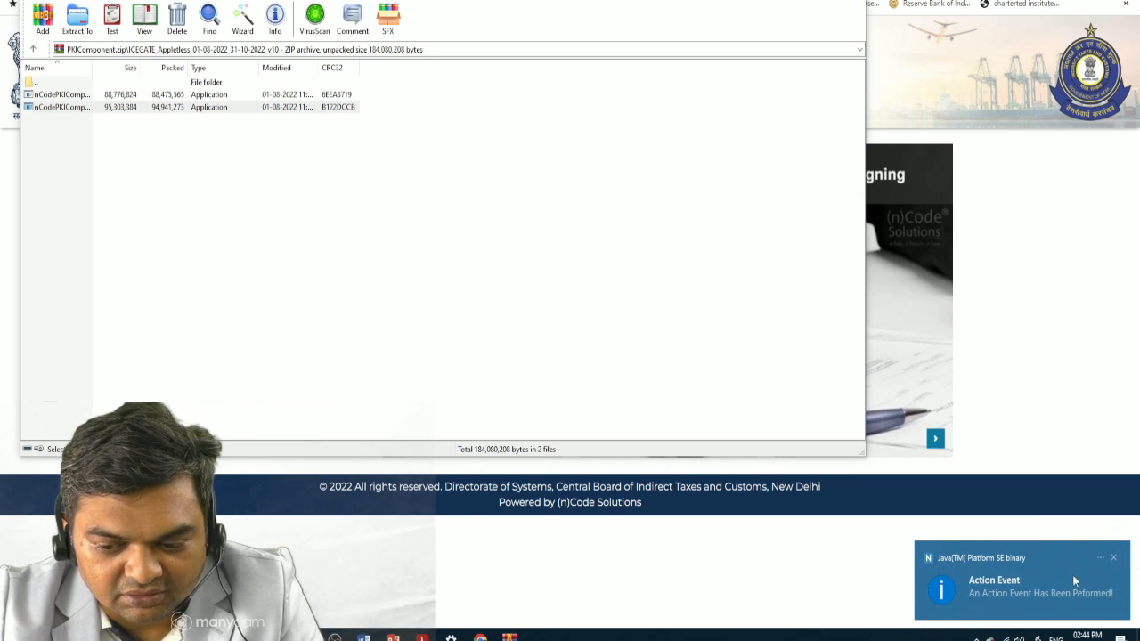
{"action": "left_click", "coordinate": [797, 0]}
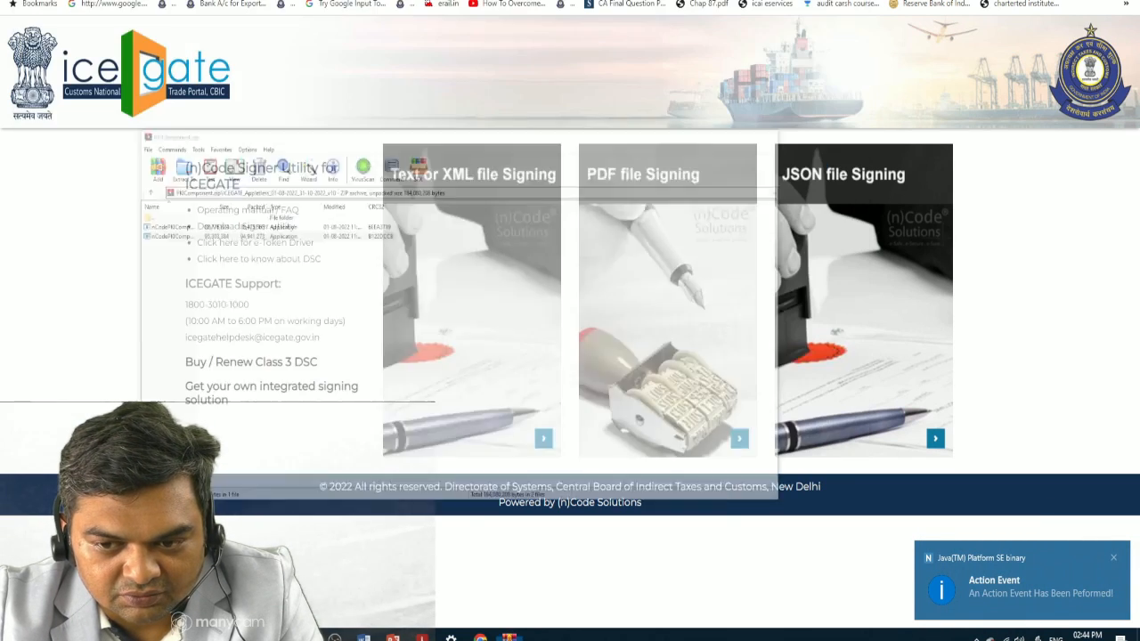
Start Sign PDF File on the PDF Signing page and browse the Desktop for the PDF.
{"action": "left_click", "coordinate": [652, 292]}
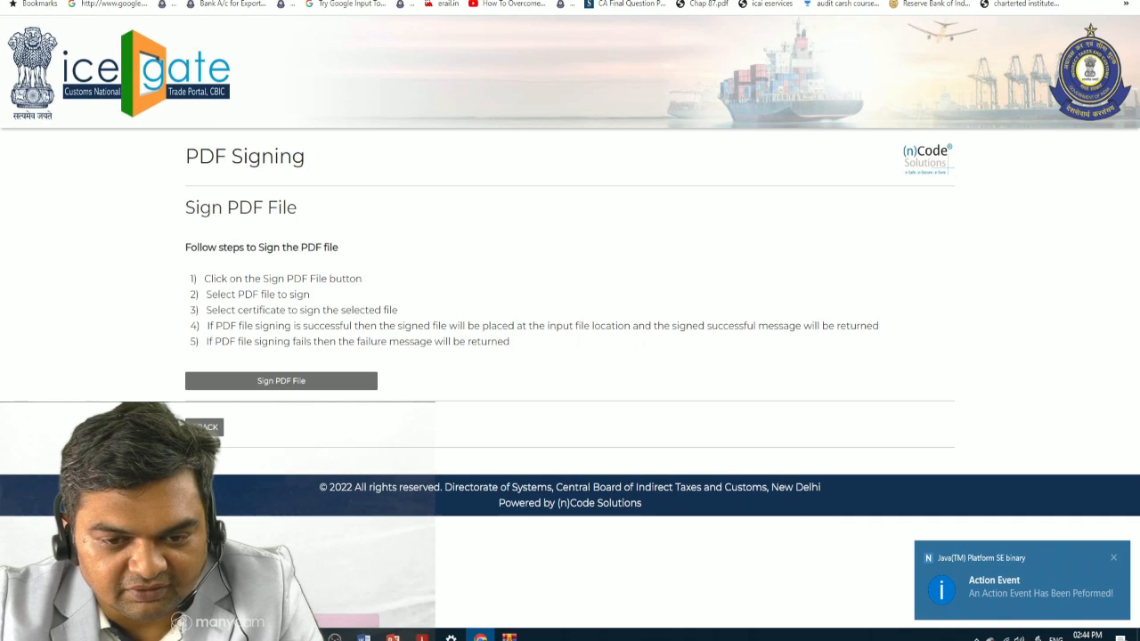
{"action": "left_click", "coordinate": [308, 393]}
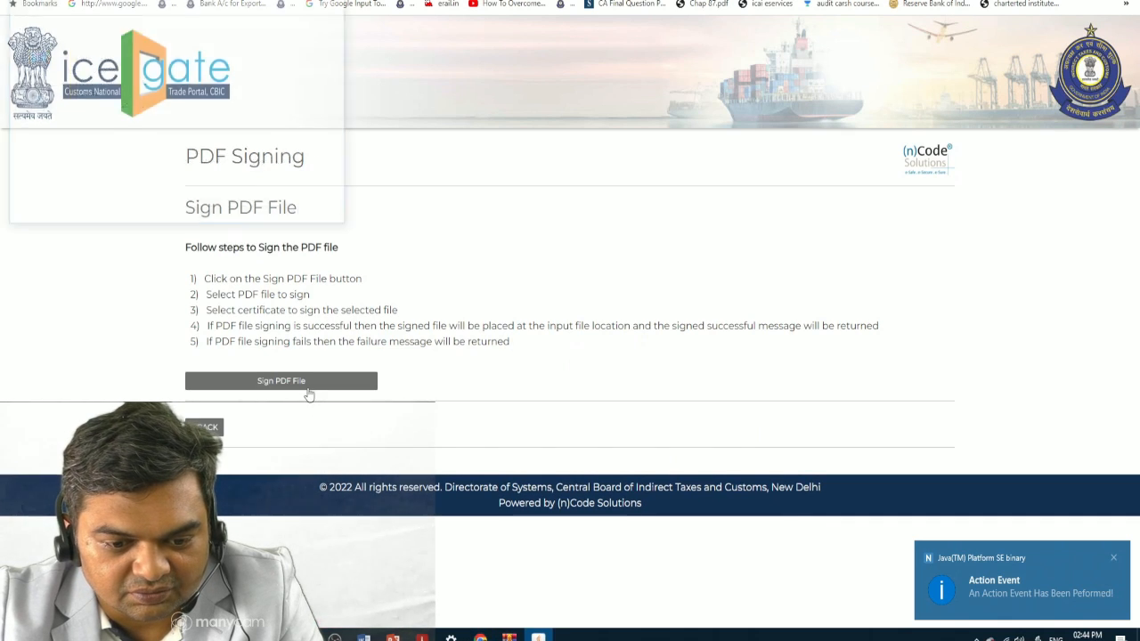
{"action": "left_click", "coordinate": [37, 61]}
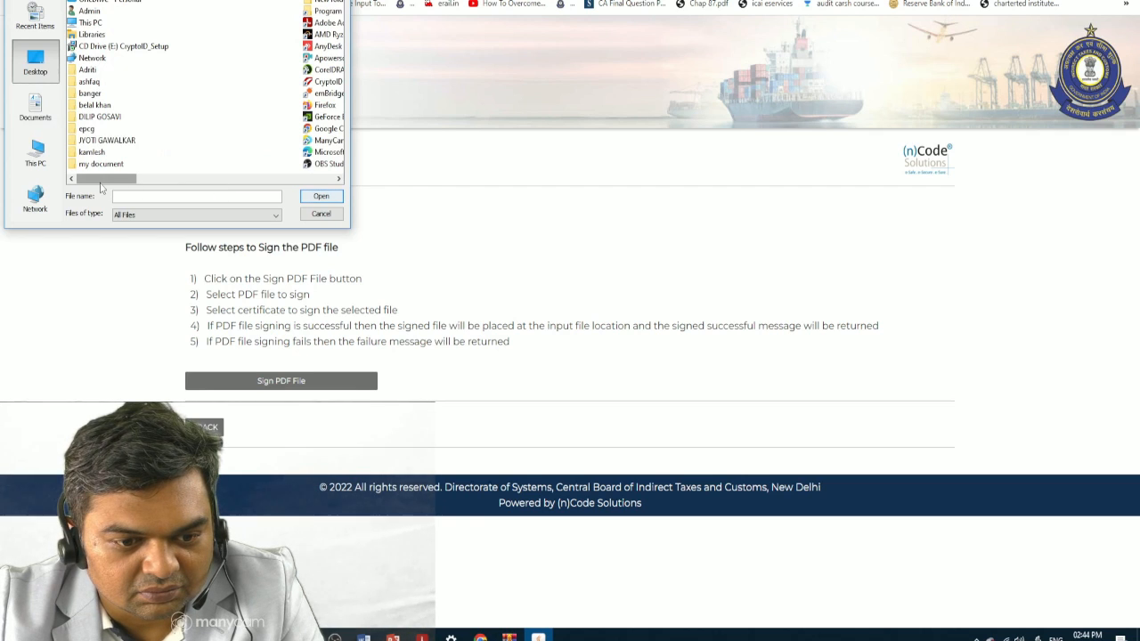
Open ALL FIVE DOCS MERGED from the Desktop, then cancel certificate selection and dismiss the alert.
{"action": "left_click_drag", "start_coordinate": [103, 187], "coordinate": [49, 173]}
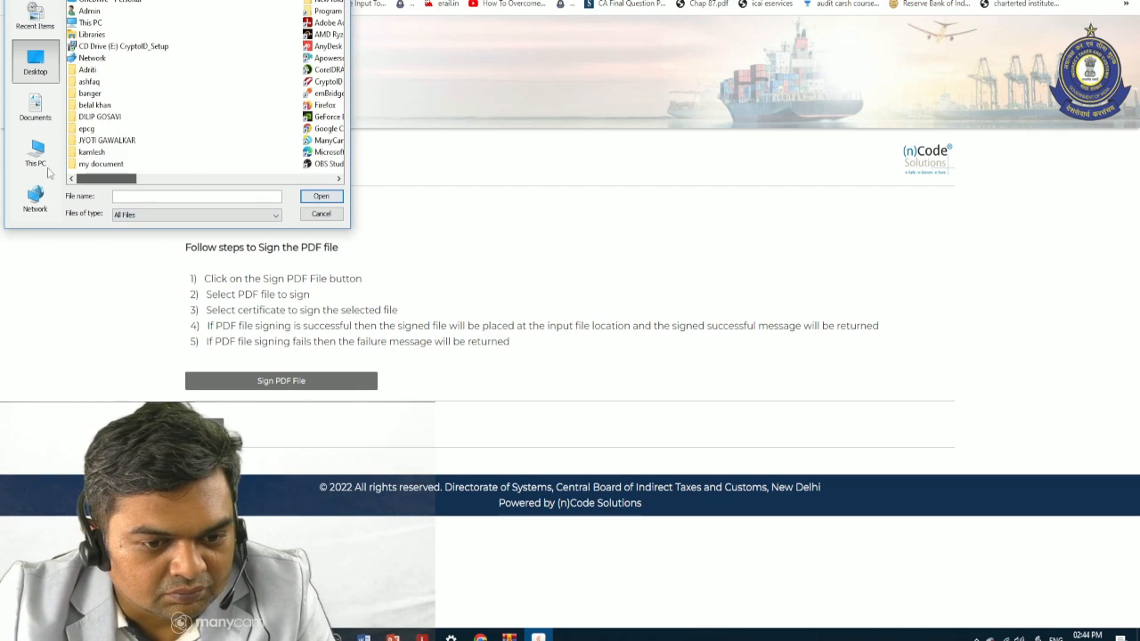
{"action": "left_click", "coordinate": [339, 179]}
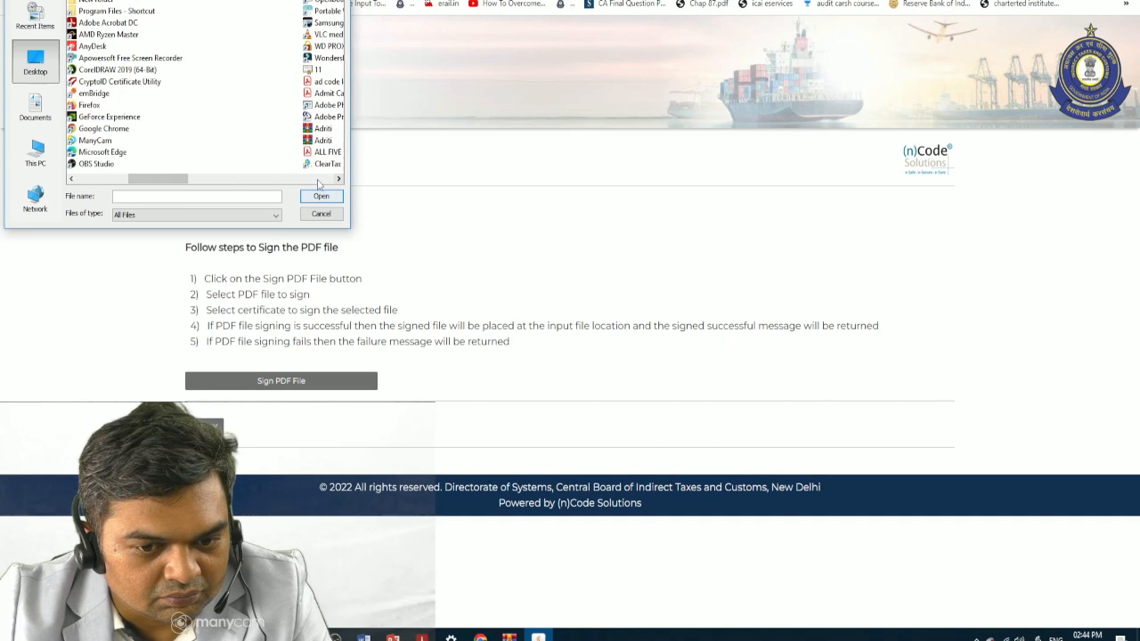
{"action": "left_click", "coordinate": [339, 179]}
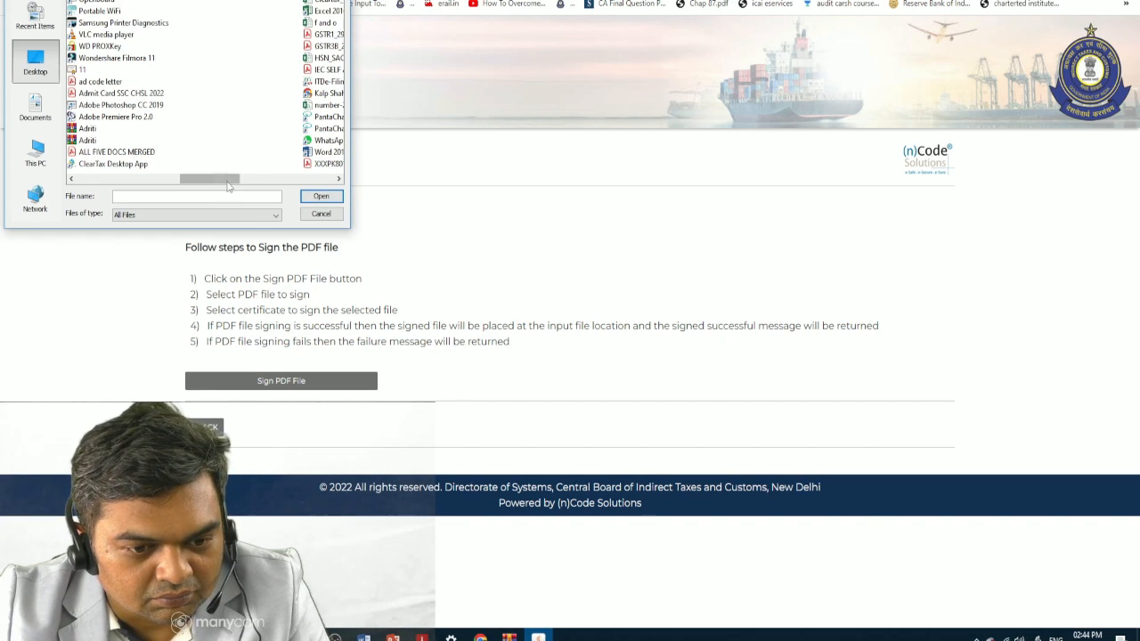
{"action": "left_click", "coordinate": [133, 152]}
{"action": "double_click", "coordinate": [134, 152]}
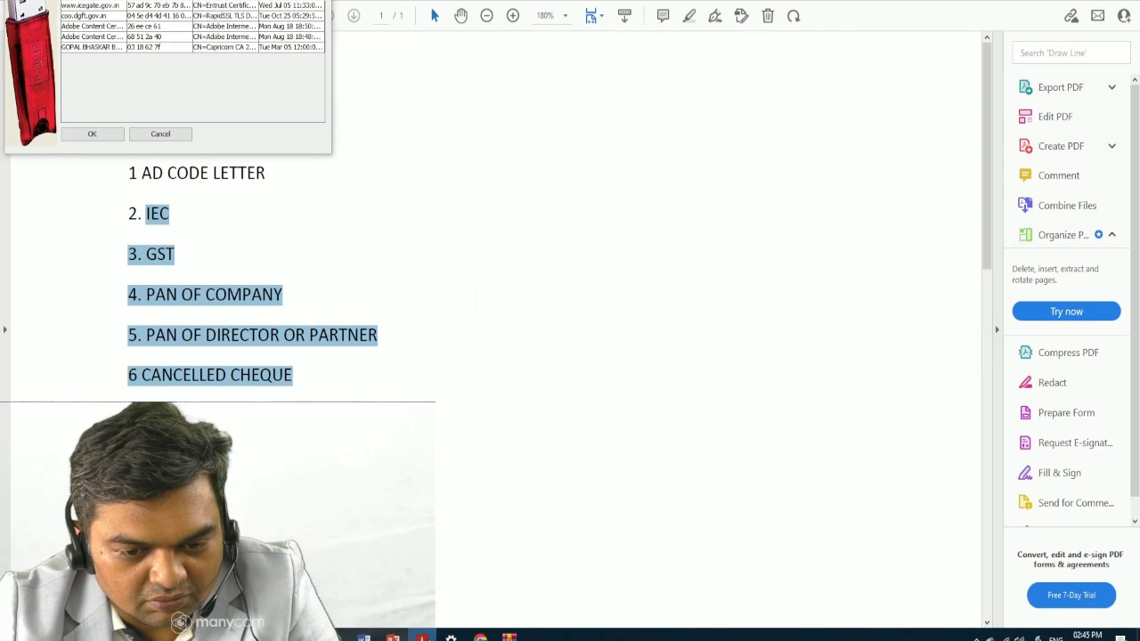
{"action": "left_click", "coordinate": [167, 137]}
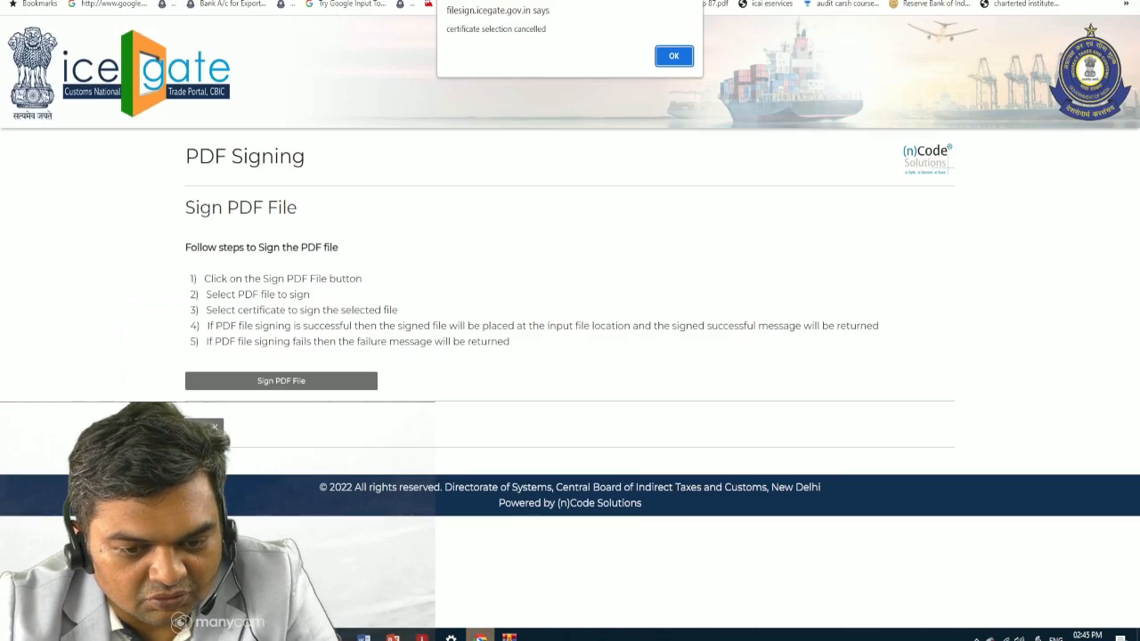
{"action": "left_click", "coordinate": [684, 59]}
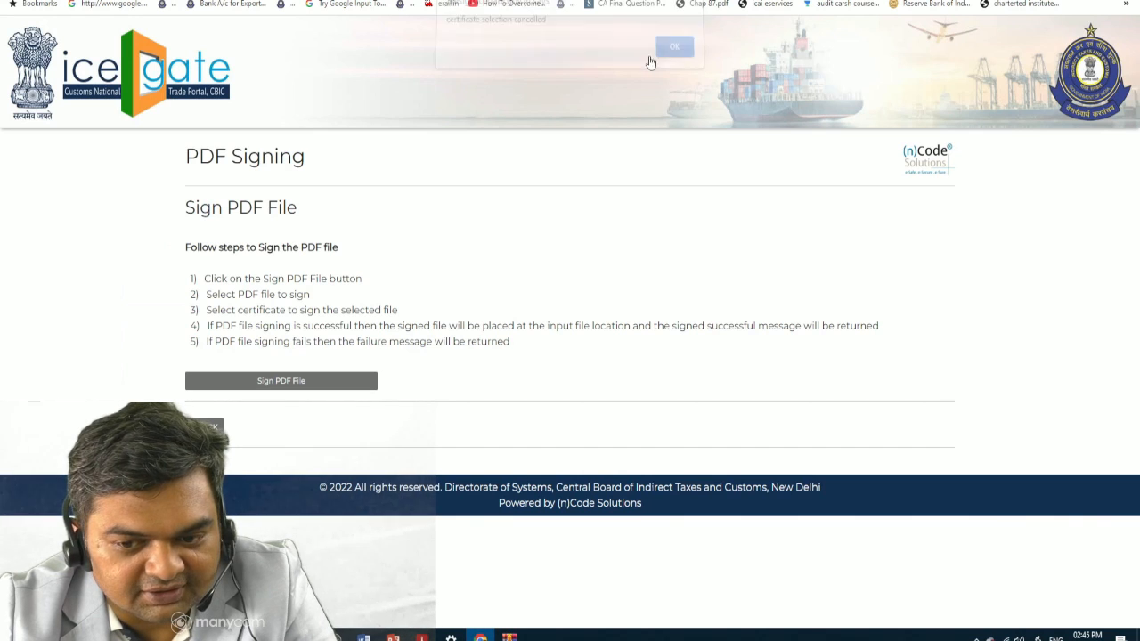
{"action": "left_click", "coordinate": [252, 381]}
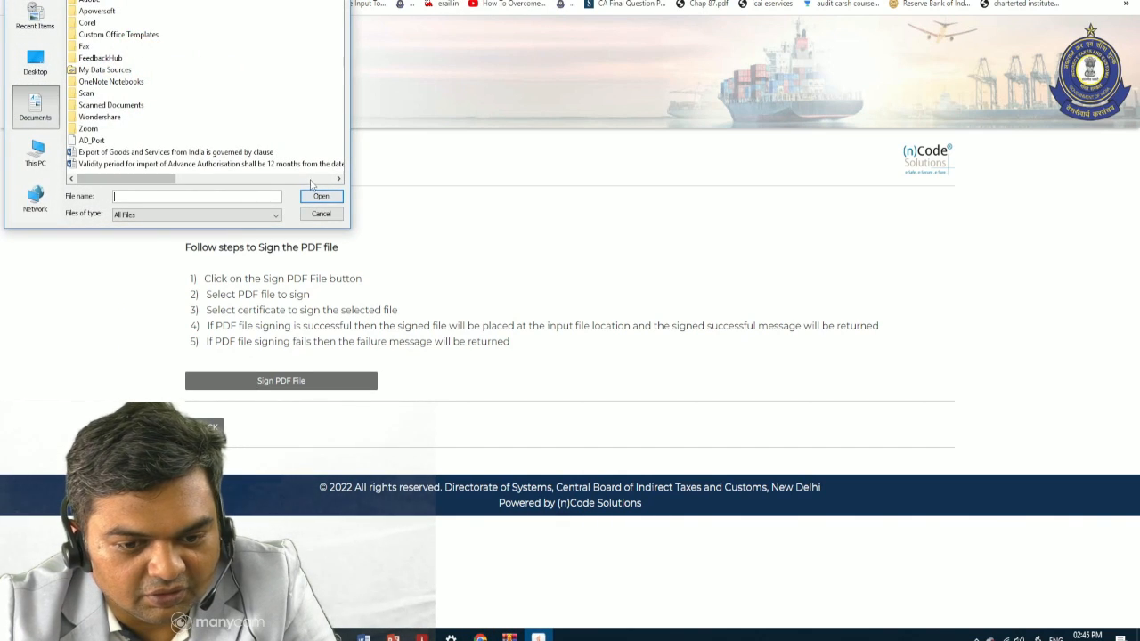
{"action": "left_click", "coordinate": [29, 71]}
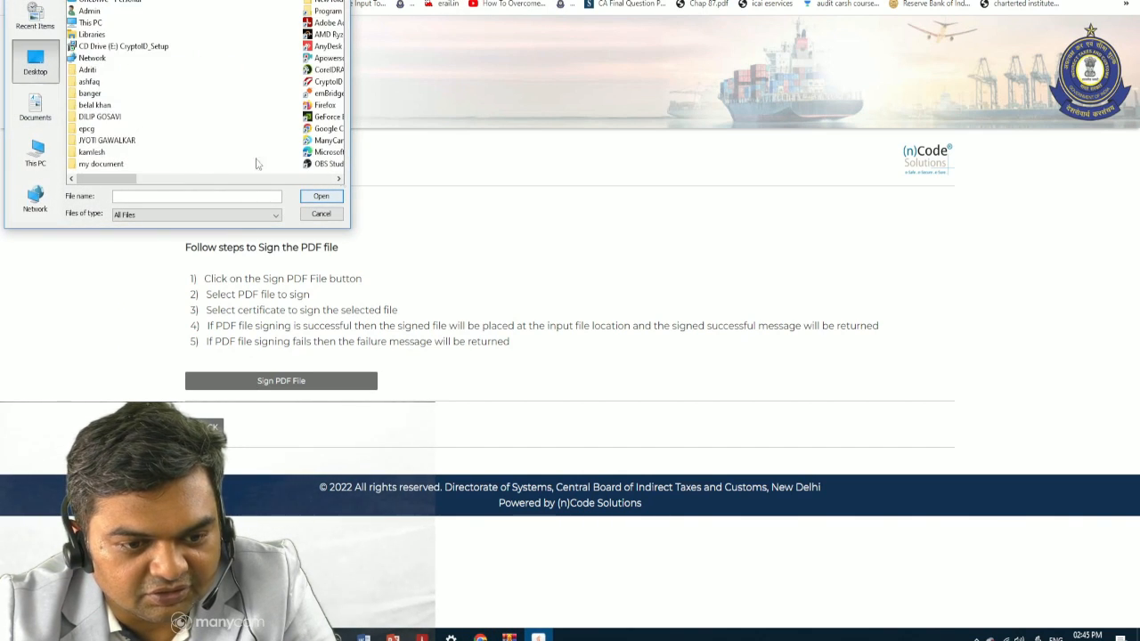
{"action": "left_click", "coordinate": [339, 179]}
{"action": "left_click", "coordinate": [338, 180]}
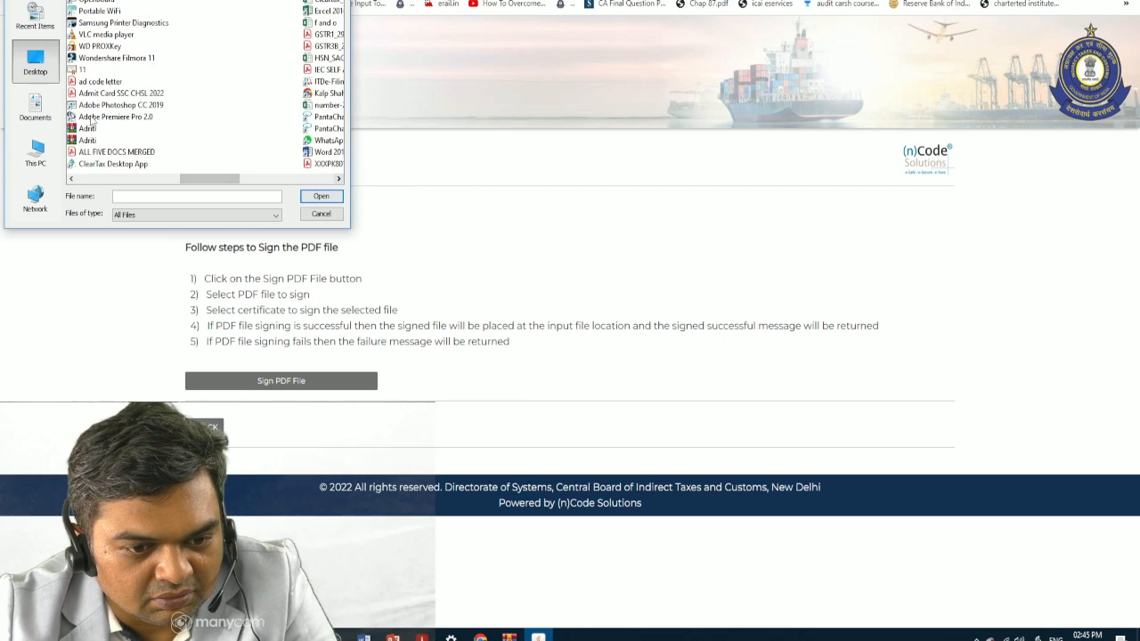
{"action": "double_click", "coordinate": [115, 152]}
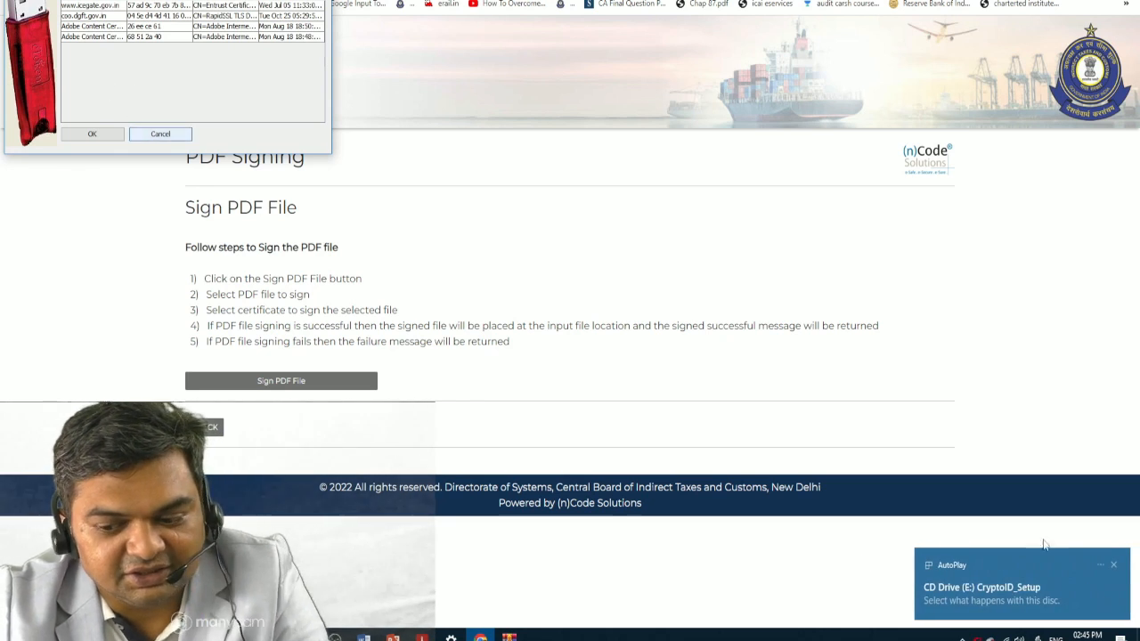
{"action": "left_click", "coordinate": [1114, 565]}
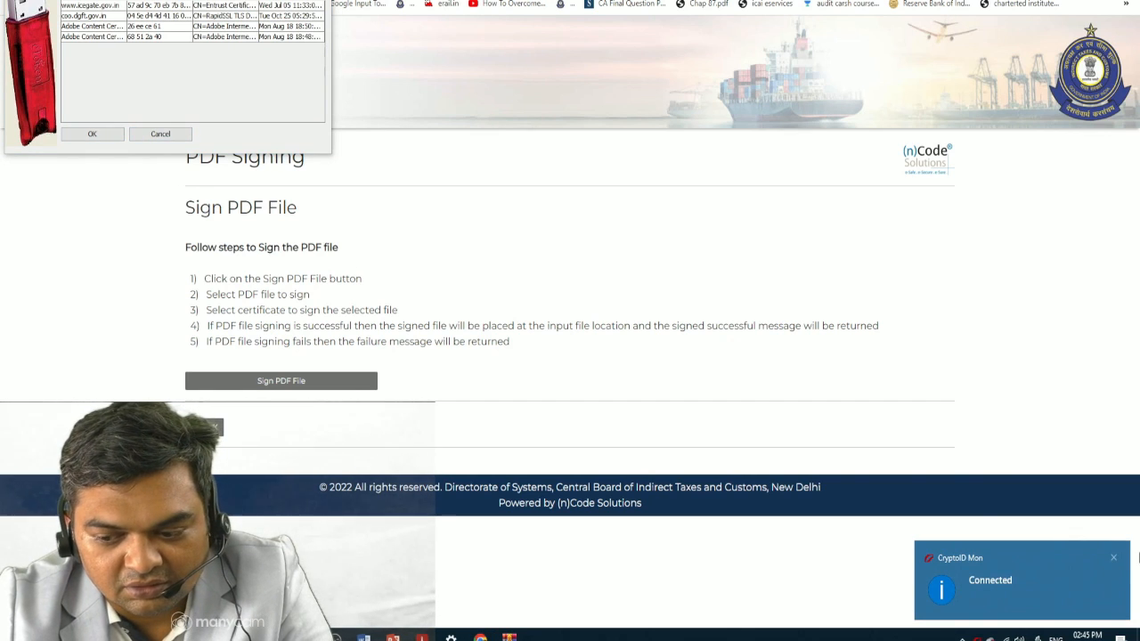
{"action": "left_click", "coordinate": [1116, 557]}
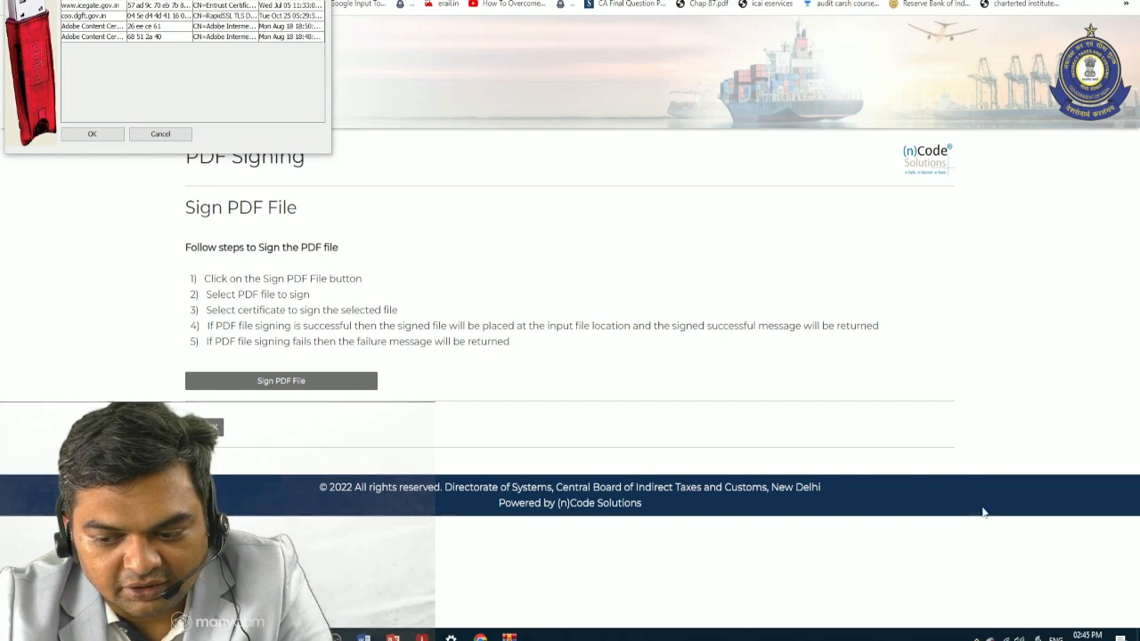
{"action": "left_click", "coordinate": [147, 133]}
{"action": "left_click", "coordinate": [674, 57]}
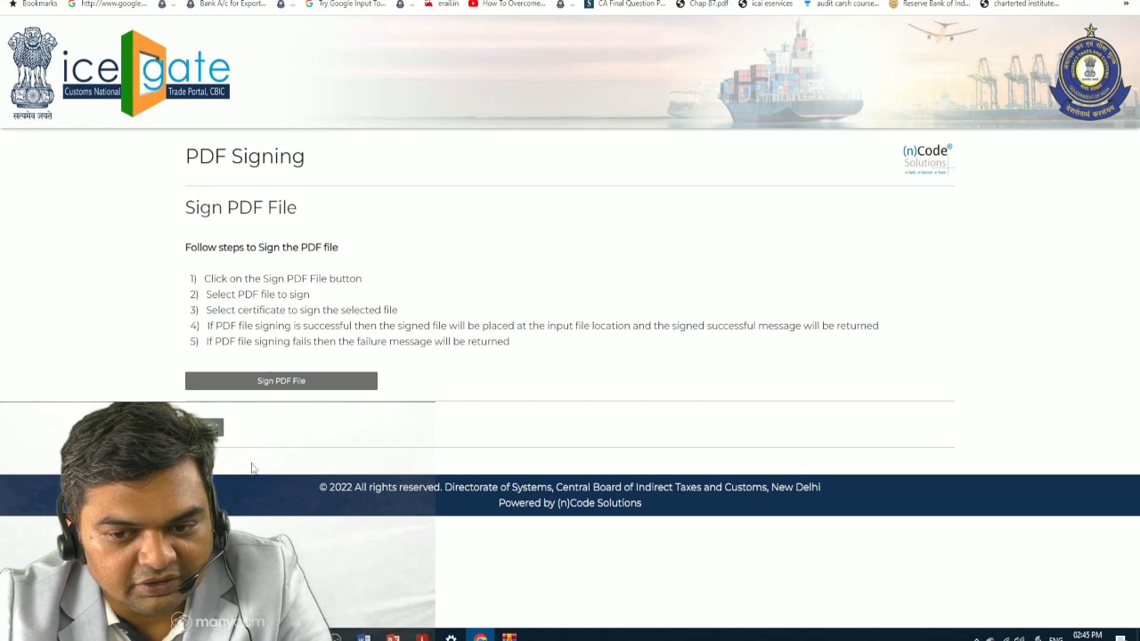
Start Sign PDF File again and open ALL FIVE DOCS MERGED from the Desktop.
{"action": "left_click", "coordinate": [266, 381]}
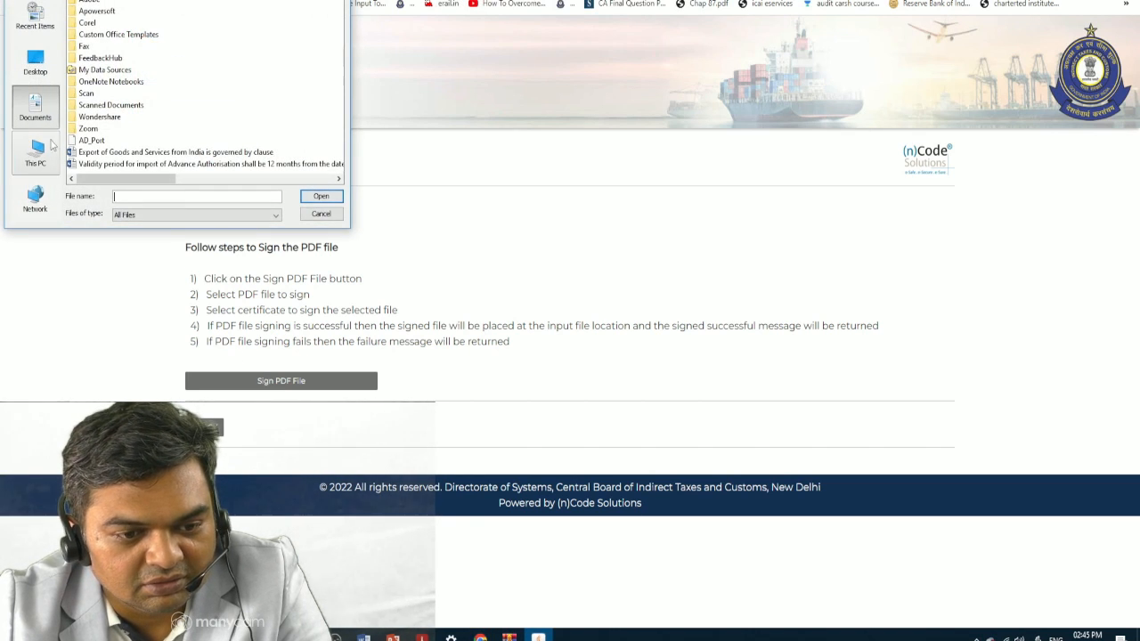
{"action": "left_click", "coordinate": [47, 60]}
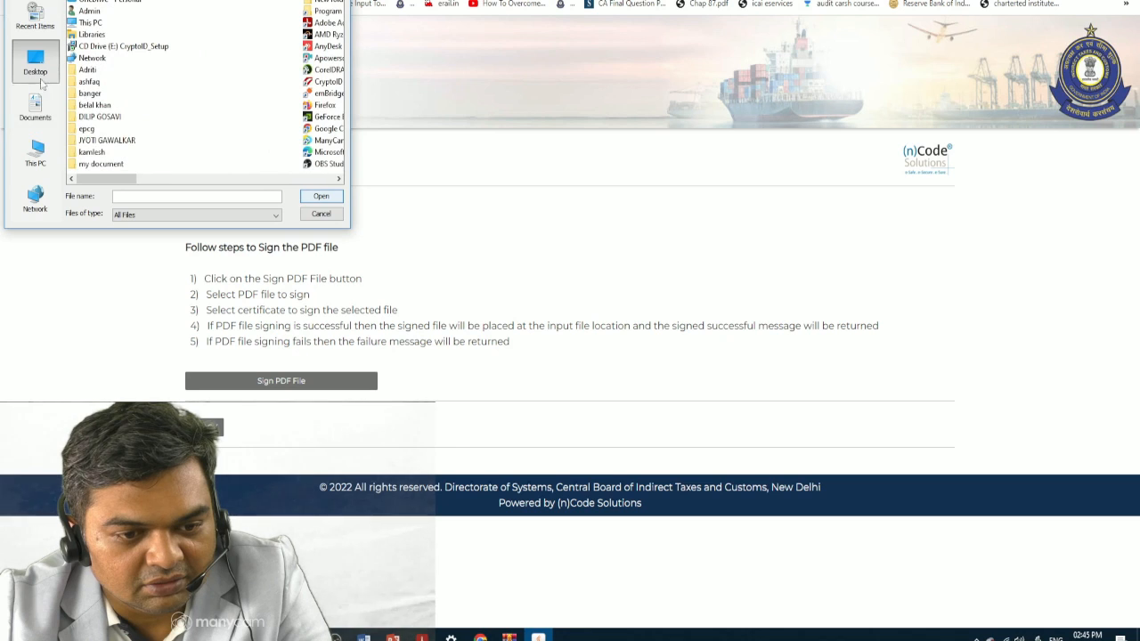
{"action": "left_click", "coordinate": [338, 180]}
{"action": "left_click", "coordinate": [338, 180]}
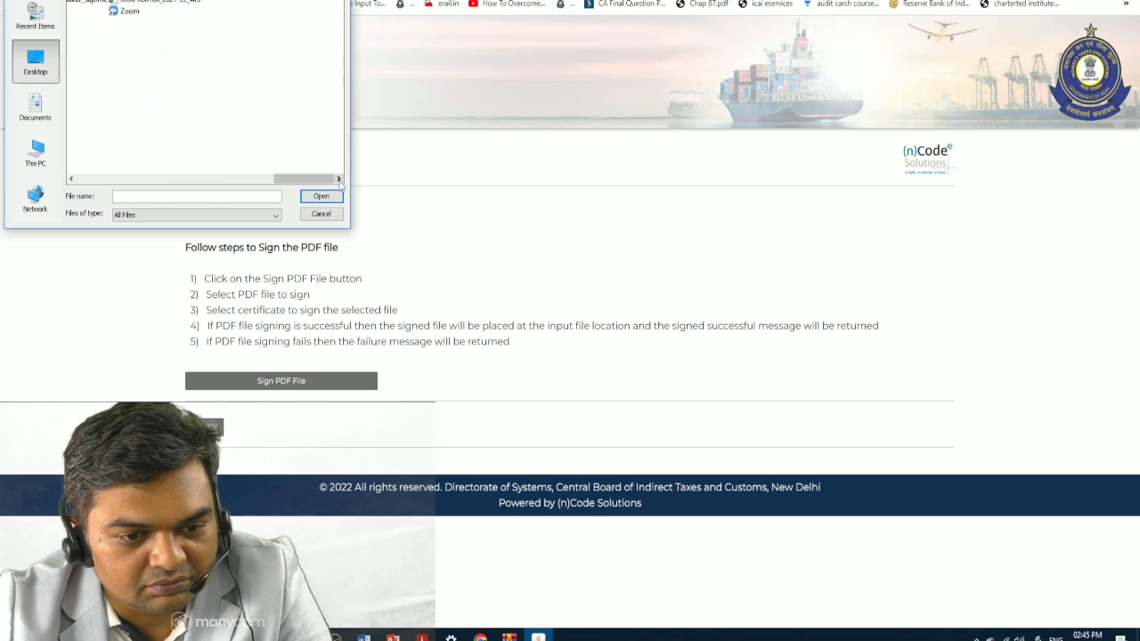
{"action": "left_click", "coordinate": [72, 180]}
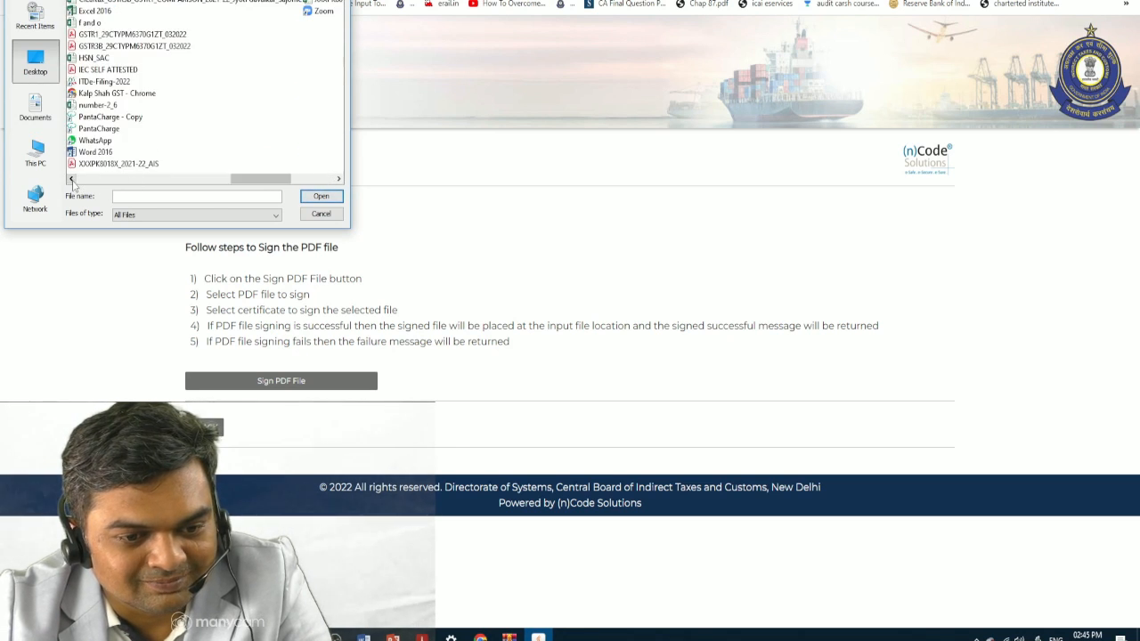
{"action": "left_click", "coordinate": [72, 179]}
{"action": "double_click", "coordinate": [97, 152]}
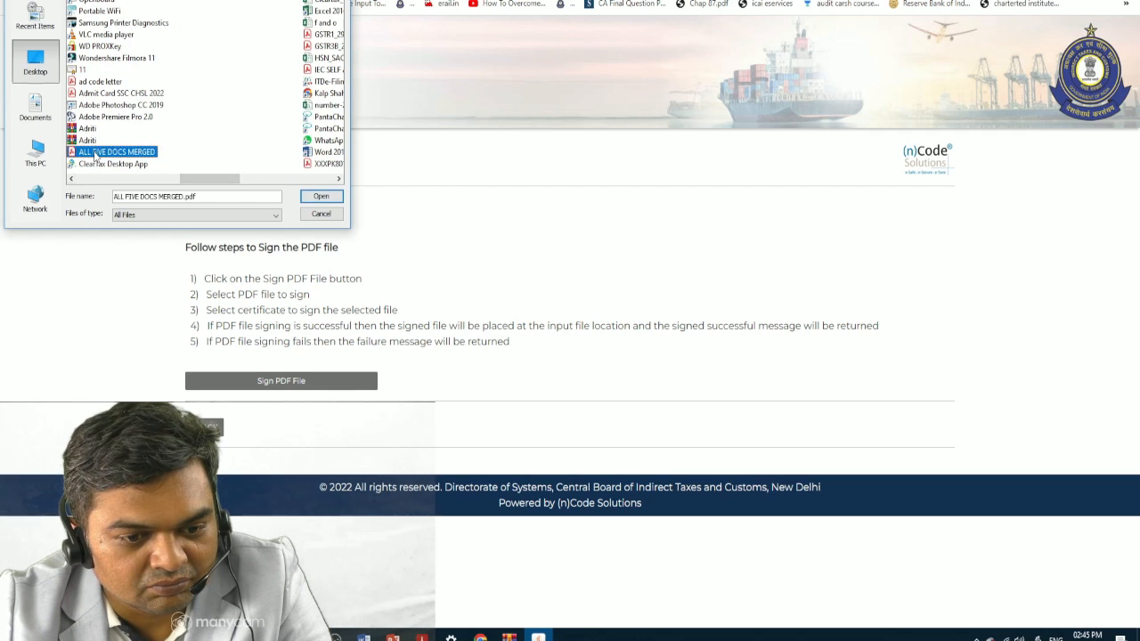
Sign it with the token certificate, entering the smart card PIN, and dismiss the success message.
{"action": "left_click", "coordinate": [81, 26]}
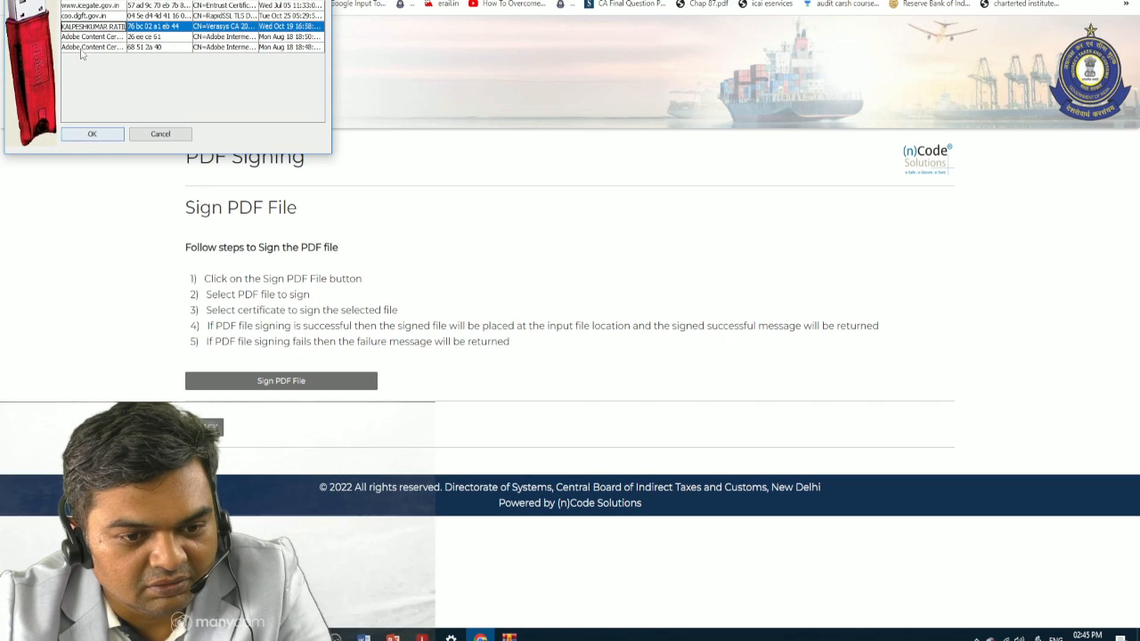
{"action": "left_click", "coordinate": [92, 133]}
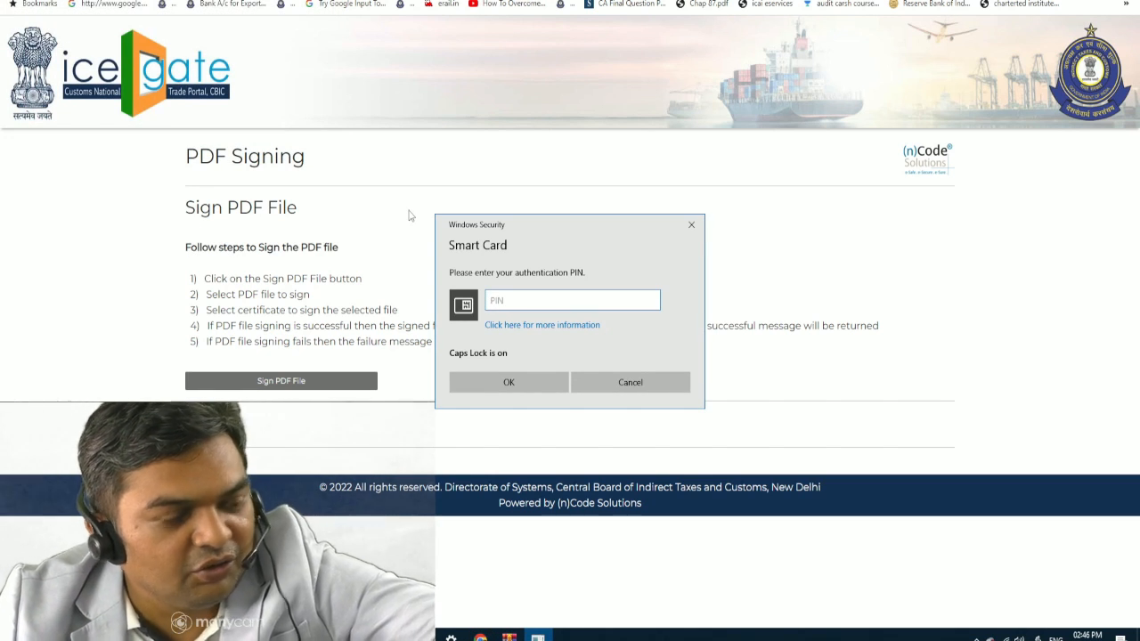
{"action": "type", "text": "1"}
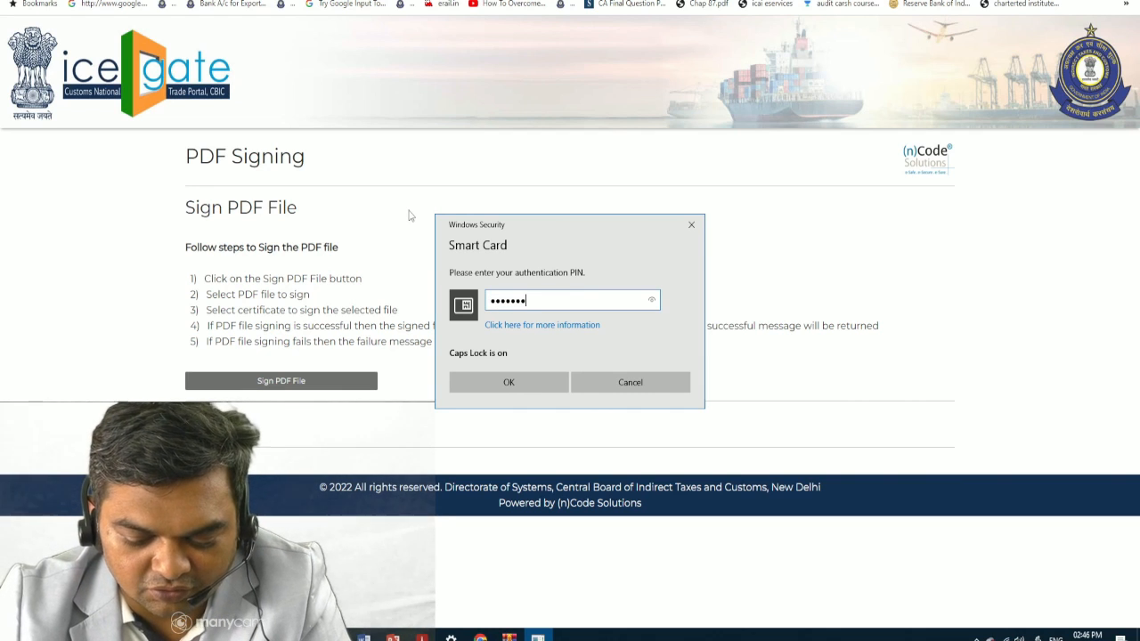
{"action": "key", "text": "Return"}
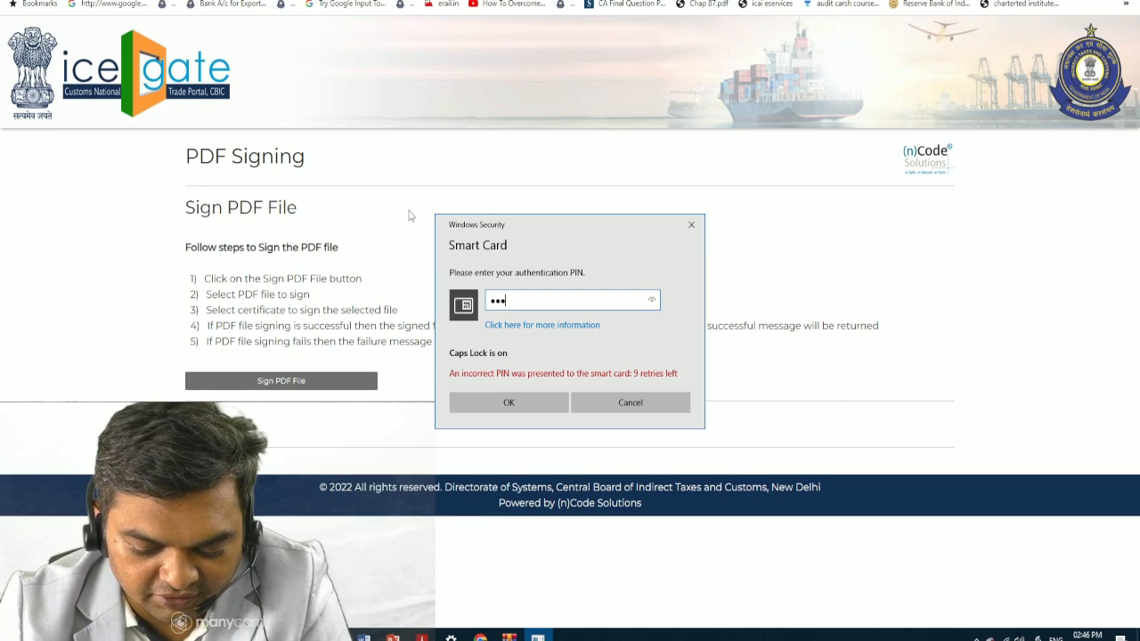
{"action": "key", "text": "Return"}
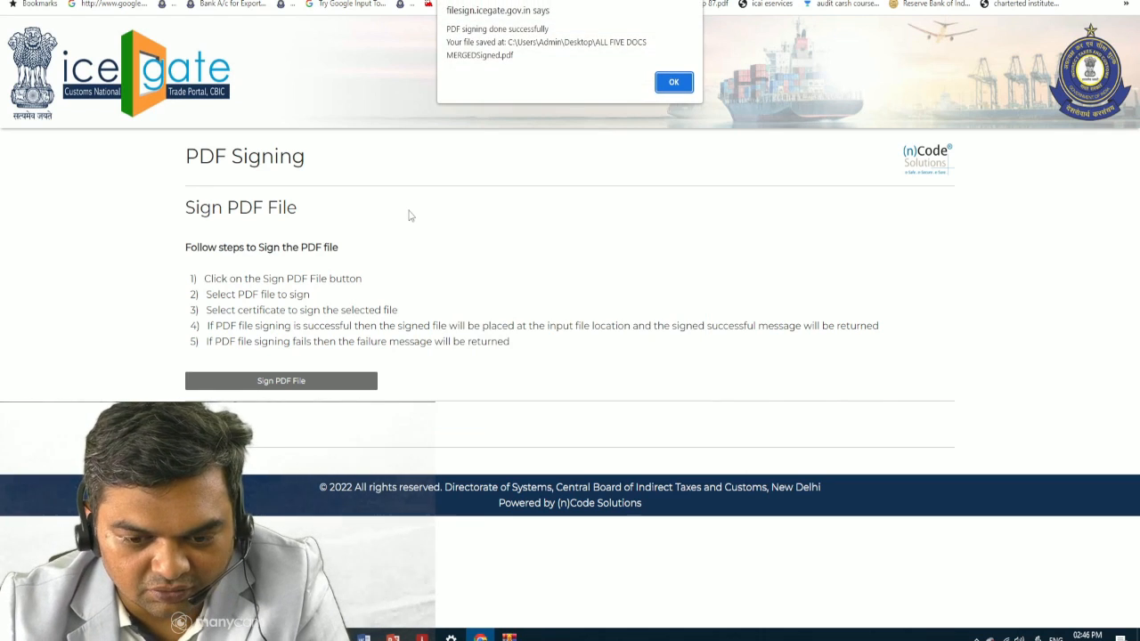
{"action": "left_click", "coordinate": [674, 82]}
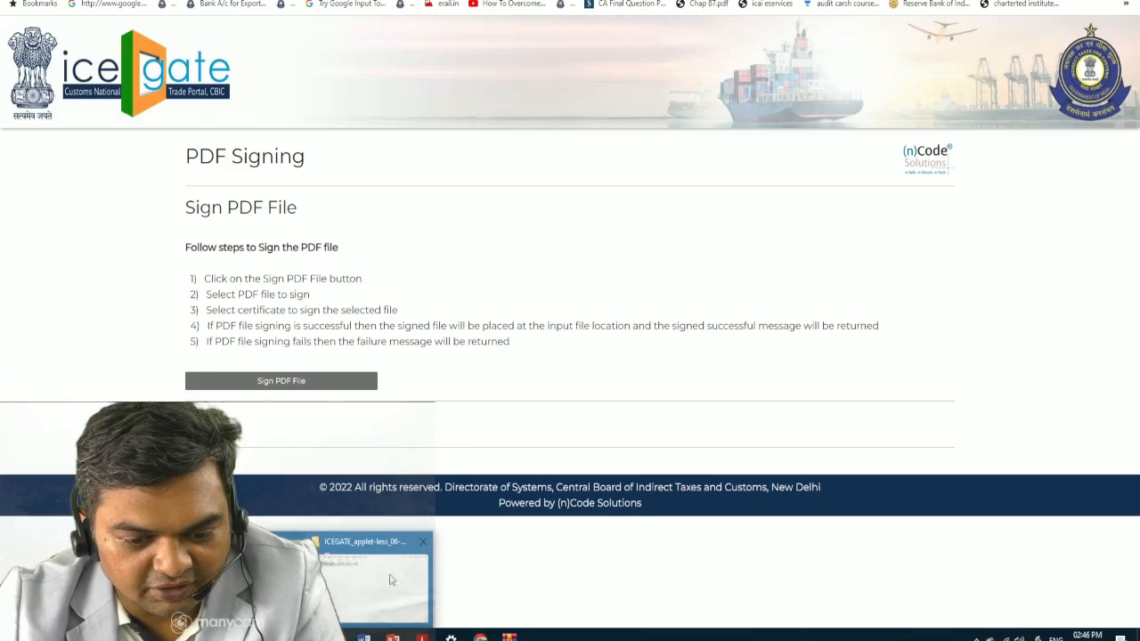
Minimise the browser and Settings windows and select ALL FIVE DOCS MERGEDSigned on the desktop.
{"action": "left_click", "coordinate": [481, 637]}
{"action": "left_click", "coordinate": [1072, 1]}
{"action": "left_click", "coordinate": [1071, 2]}
{"action": "left_click", "coordinate": [1071, 2]}
{"action": "left_click", "coordinate": [1071, 2]}
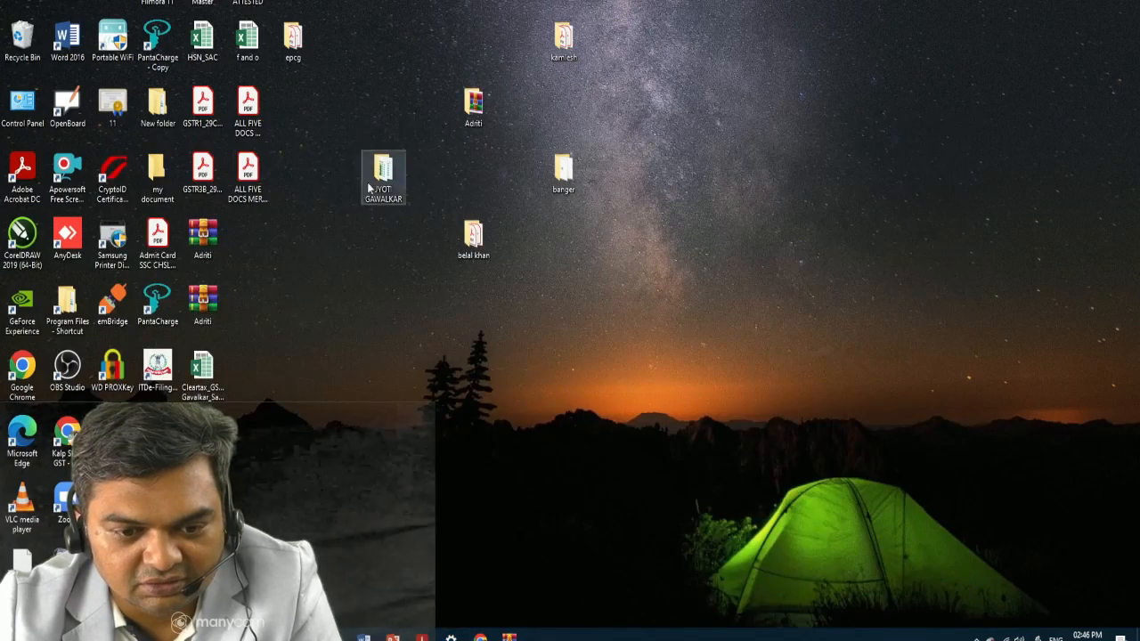
{"action": "left_click", "coordinate": [253, 169]}
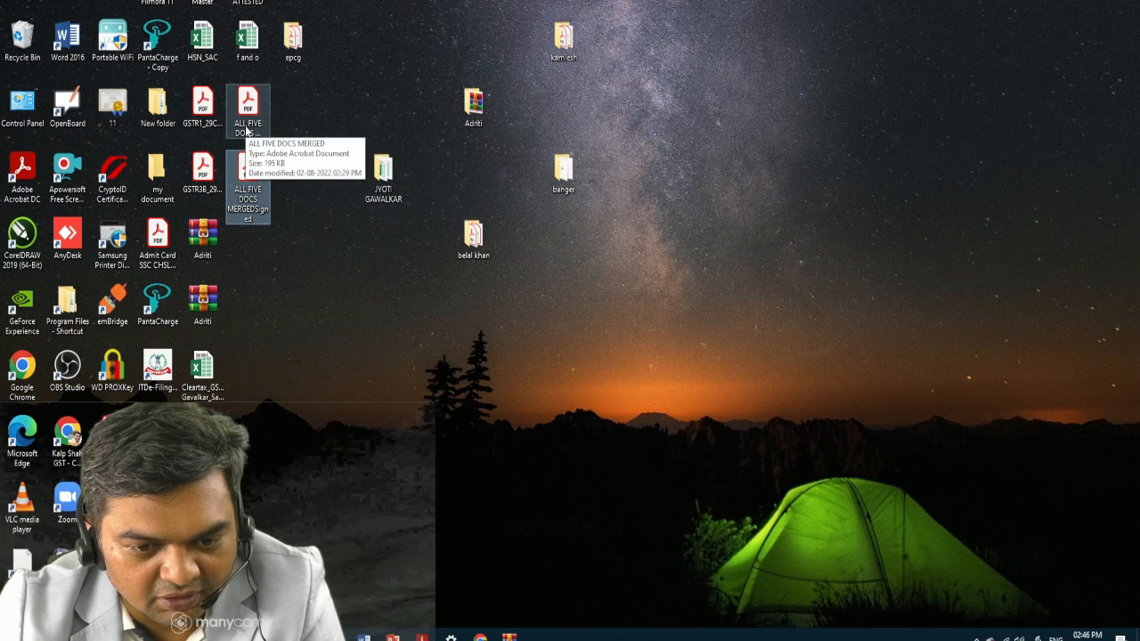
Open the signed merged PDF in Acrobat Reader and confirm its signature is valid.
{"action": "double_click", "coordinate": [258, 192]}
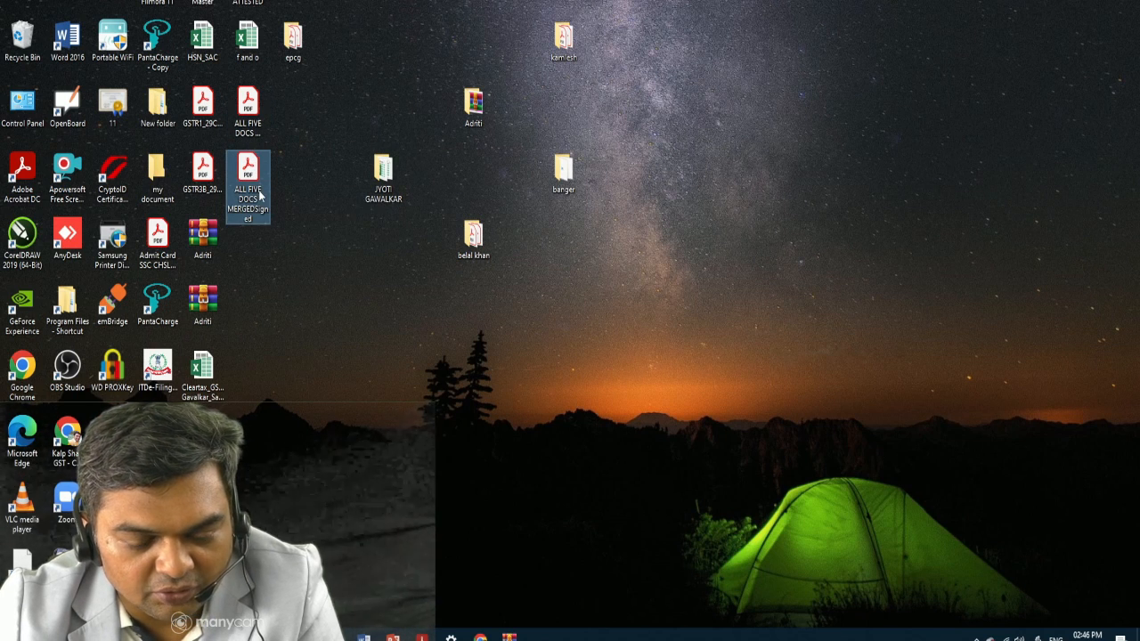
{"action": "scroll", "coordinate": [683, 417], "scroll_direction": "down", "scroll_amount": 5}
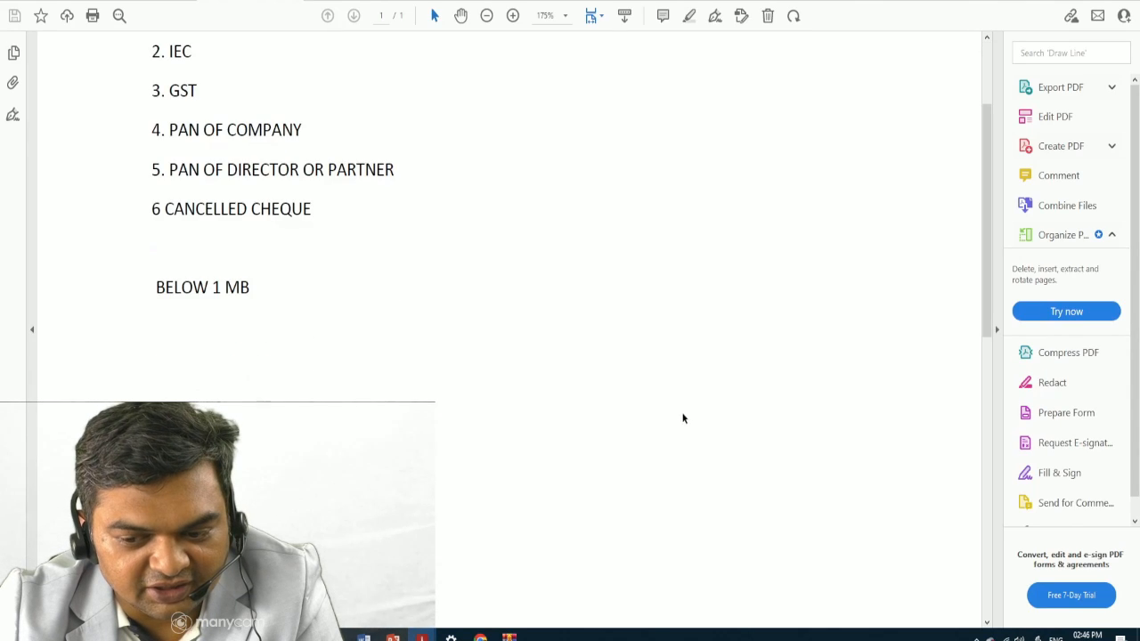
{"action": "scroll", "coordinate": [651, 436], "scroll_direction": "up", "scroll_amount": 5}
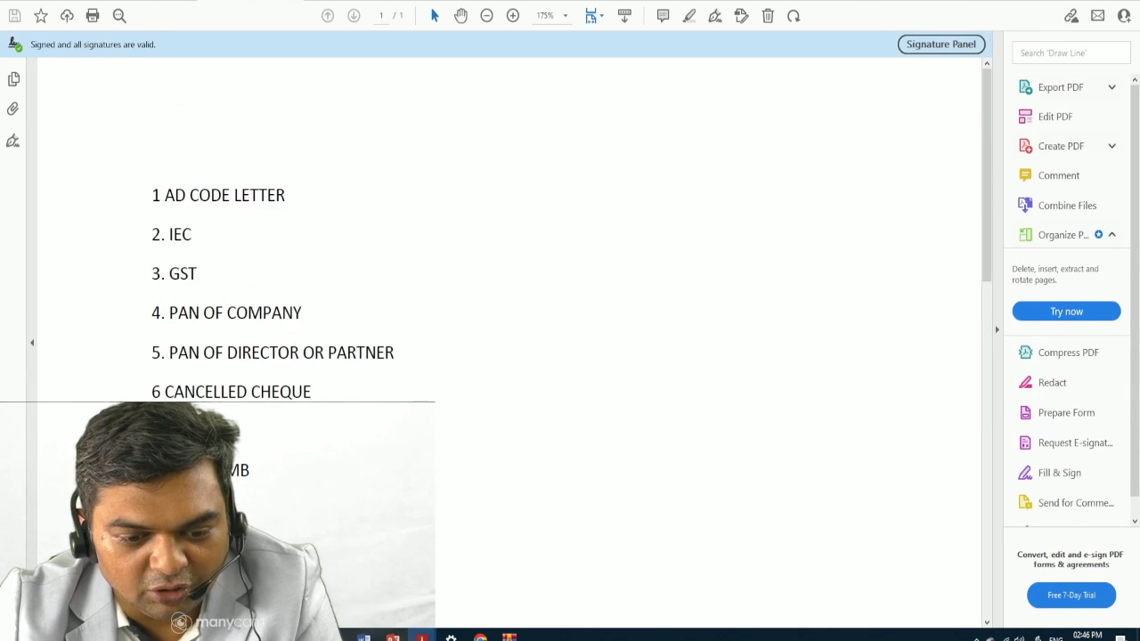
{"action": "scroll", "coordinate": [507, 338], "scroll_direction": "down", "scroll_amount": 5}
{"action": "scroll", "coordinate": [508, 339], "scroll_direction": "down", "scroll_amount": 3}
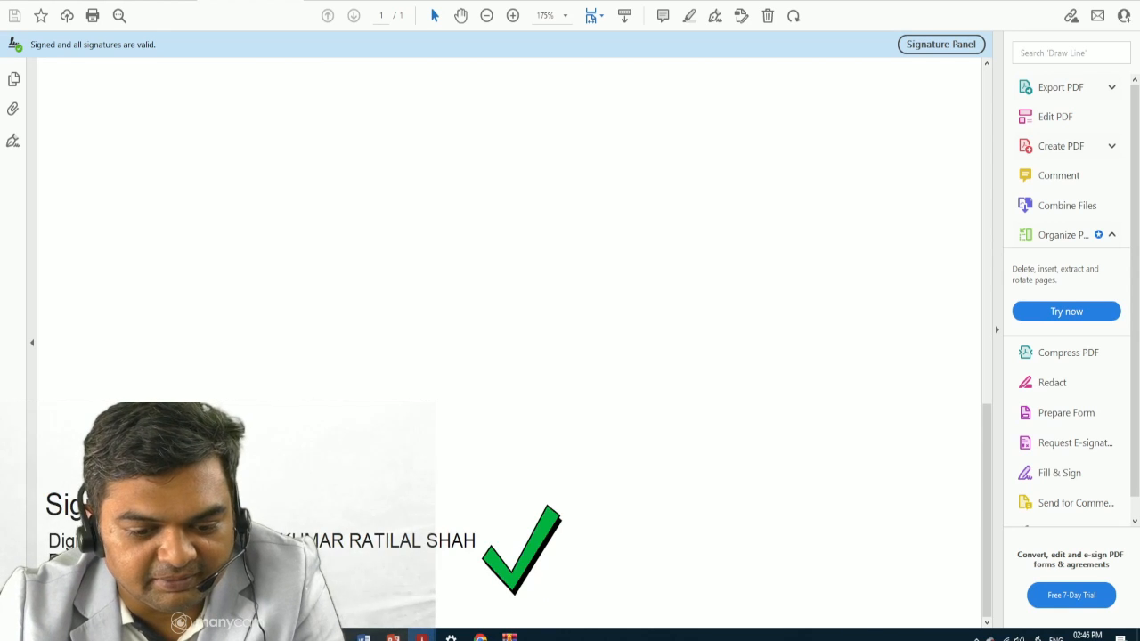
{"action": "left_click", "coordinate": [522, 550]}
{"action": "left_click", "coordinate": [680, 344]}
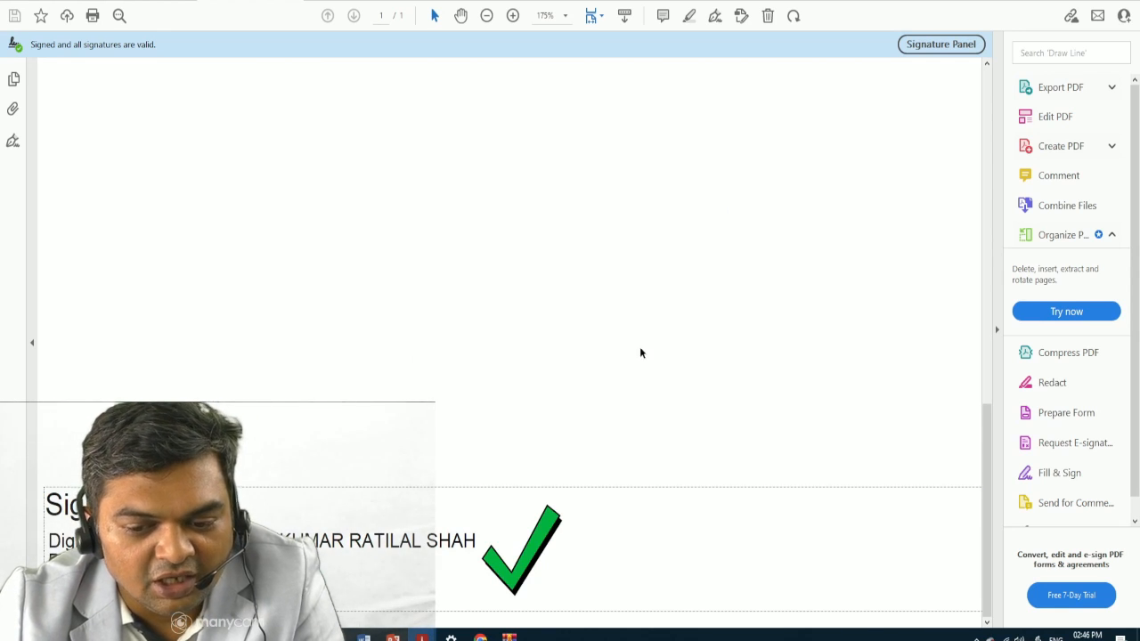
{"action": "scroll", "coordinate": [650, 347], "scroll_direction": "up", "scroll_amount": 6}
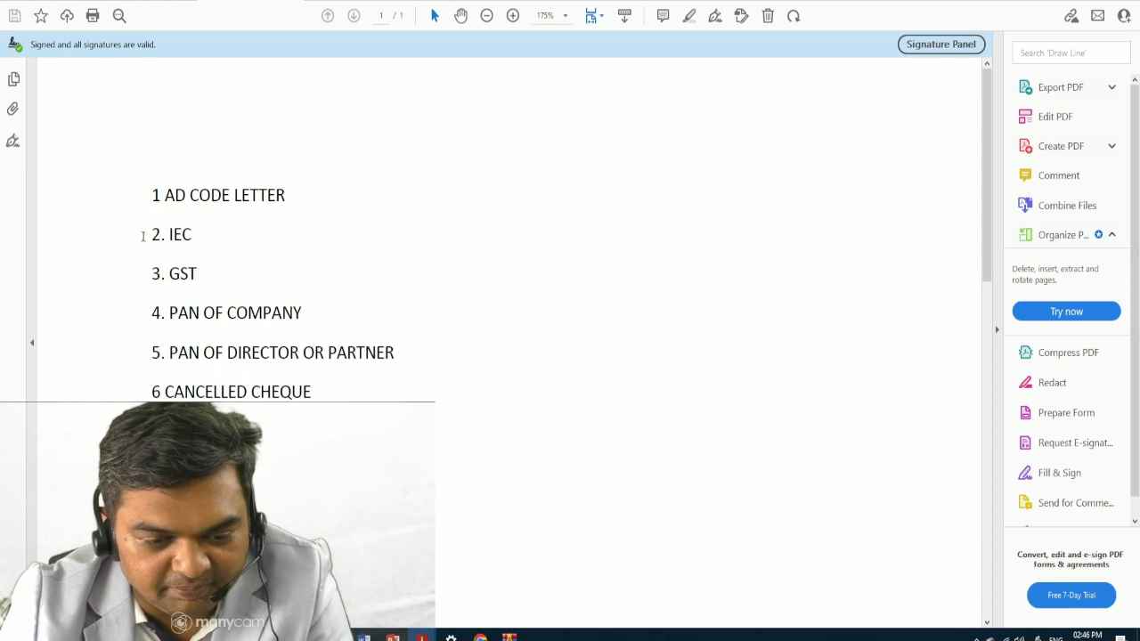
Review the six-item document list and the BELOW 1 MB note, then return to the PDF Signing page.
{"action": "left_click_drag", "start_coordinate": [148, 173], "coordinate": [342, 399]}
{"action": "left_click", "coordinate": [340, 398]}
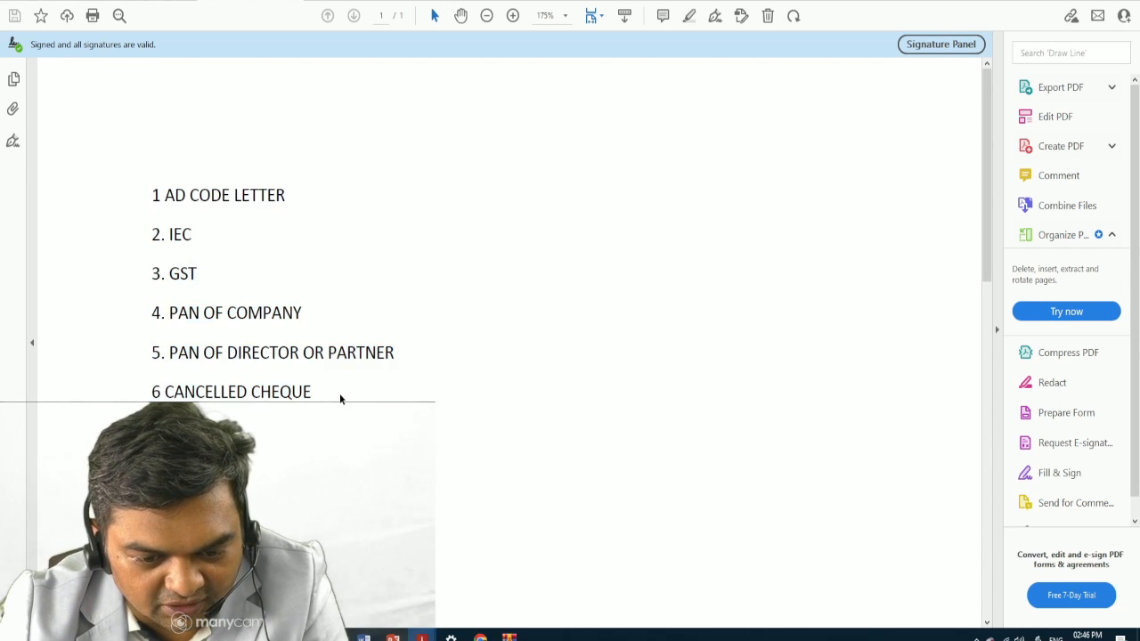
{"action": "type", "text": ":"}
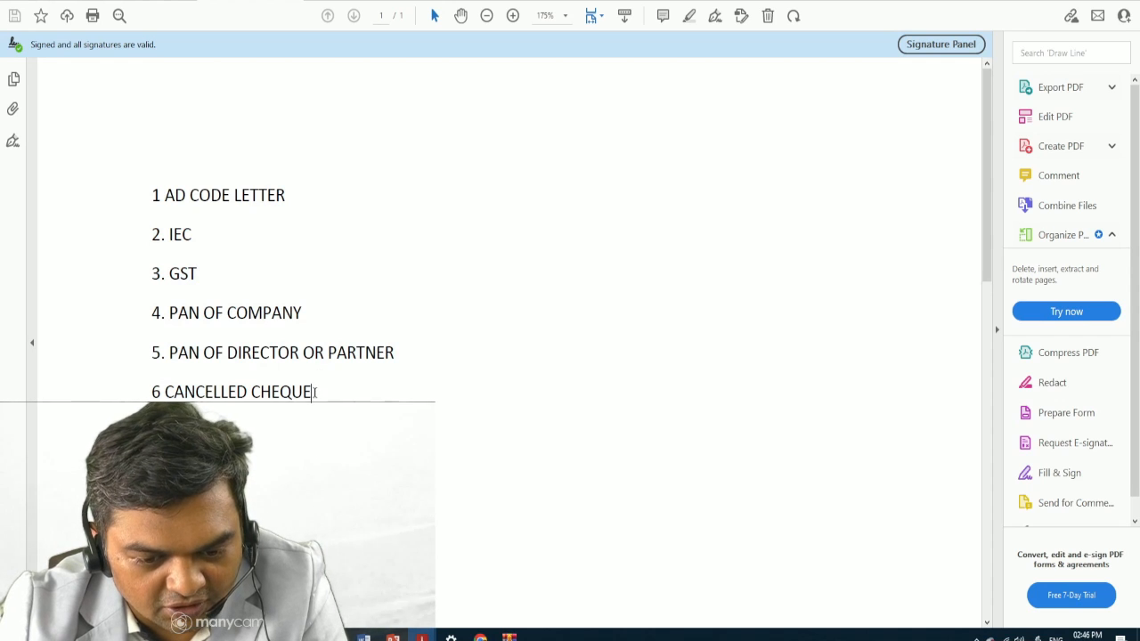
{"action": "scroll", "coordinate": [316, 394], "scroll_direction": "down", "scroll_amount": 5}
{"action": "scroll", "coordinate": [314, 398], "scroll_direction": "up", "scroll_amount": 10}
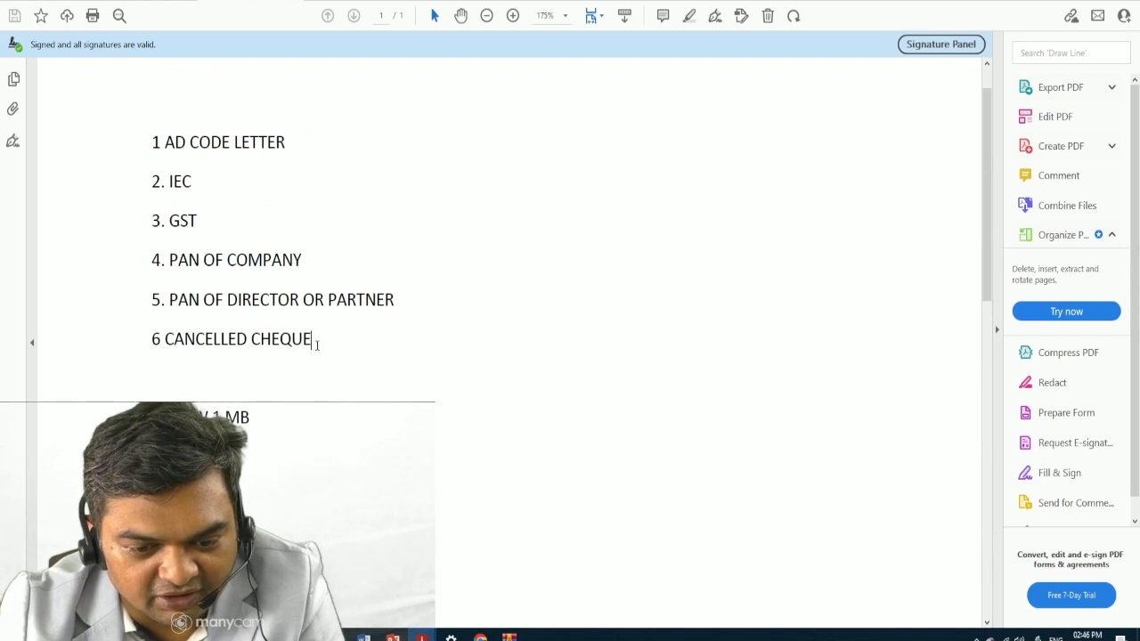
{"action": "scroll", "coordinate": [309, 345], "scroll_direction": "down", "scroll_amount": 10}
{"action": "scroll", "coordinate": [310, 351], "scroll_direction": "up", "scroll_amount": 10}
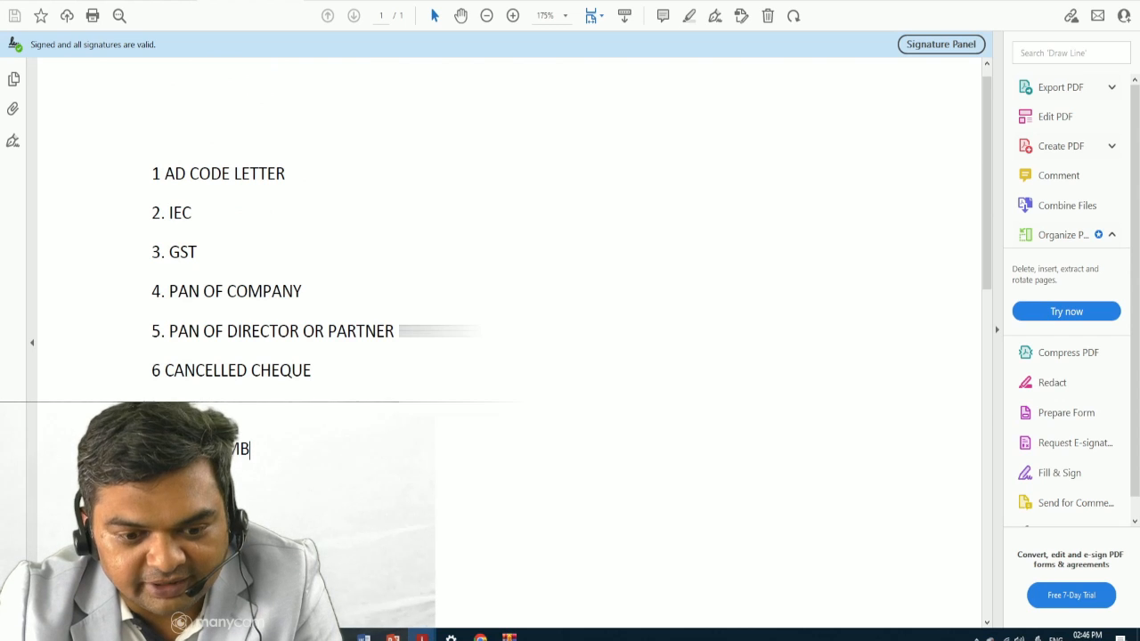
{"action": "left_click_drag", "start_coordinate": [153, 448], "coordinate": [251, 449]}
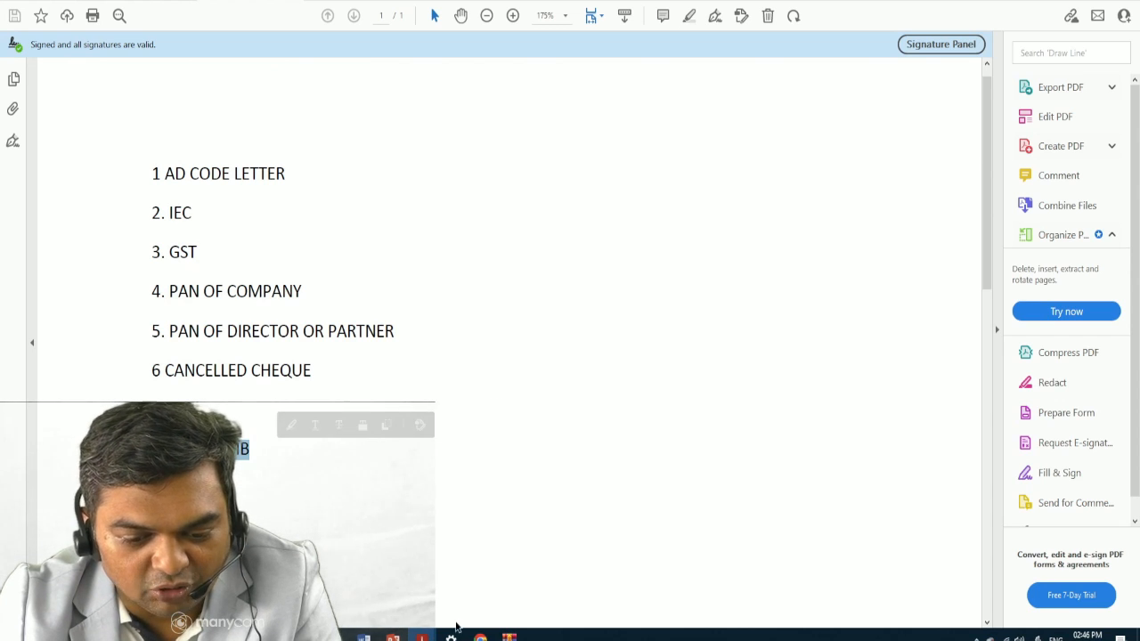
{"action": "key", "text": "alt+Tab"}
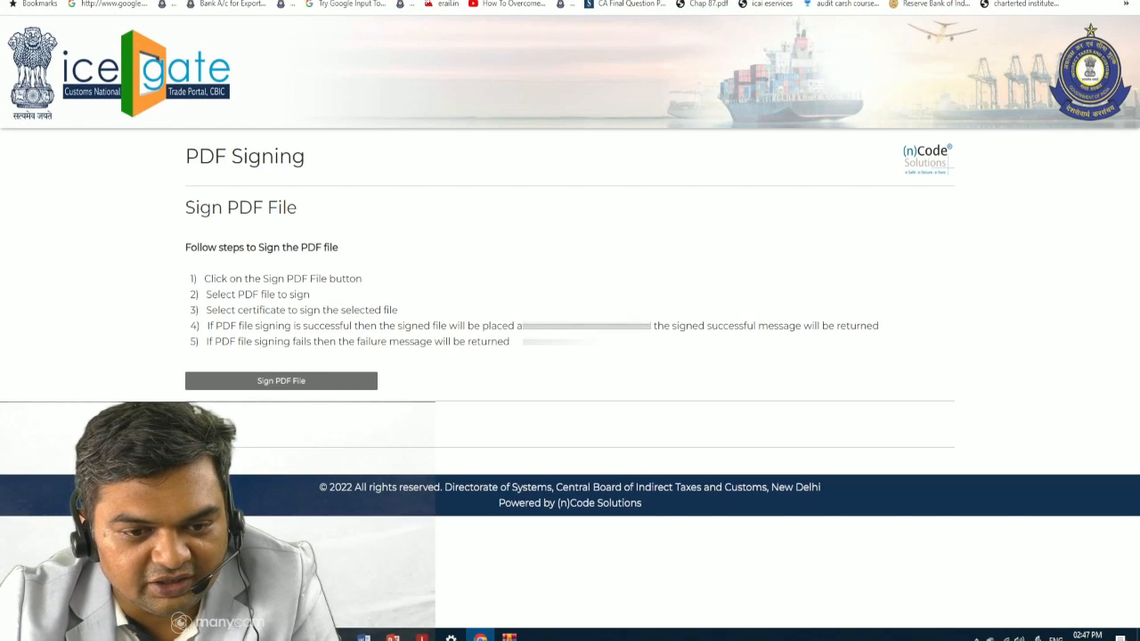
Go to the ICEGATE home page and open the user login page.
{"action": "left_click", "coordinate": [134, 1]}
{"action": "left_click", "coordinate": [15, 164]}
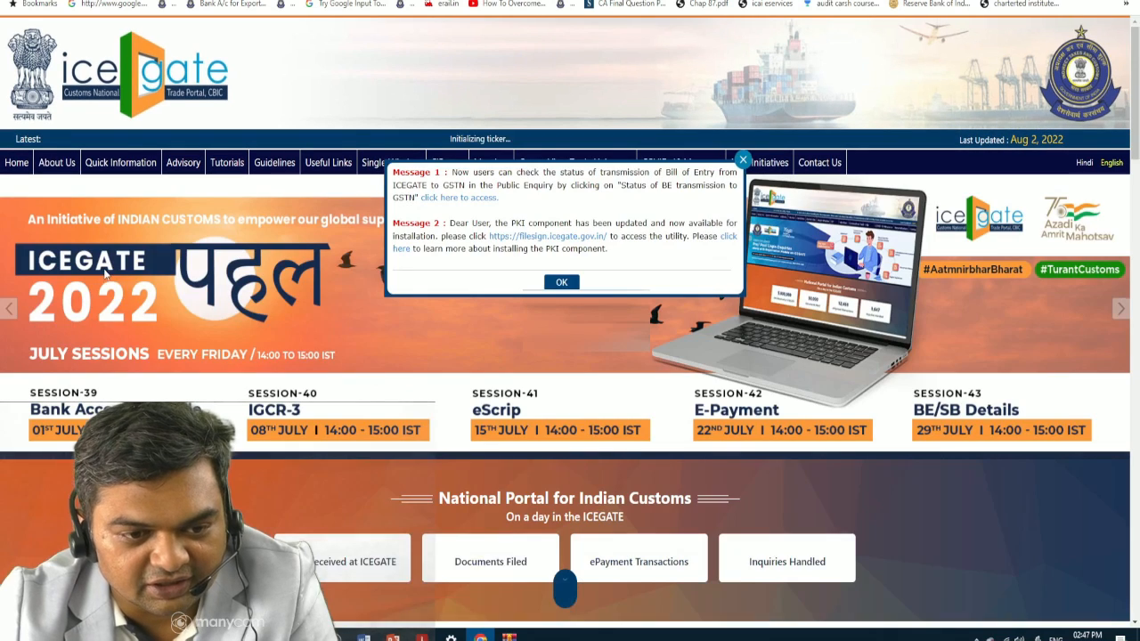
{"action": "scroll", "coordinate": [472, 427], "scroll_direction": "down", "scroll_amount": 5}
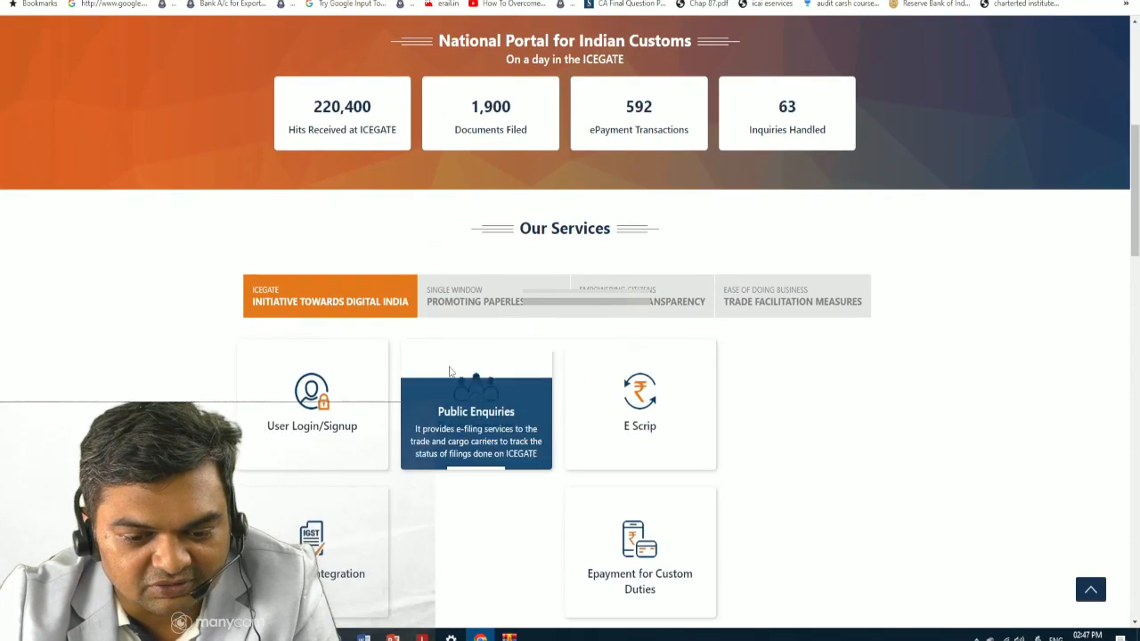
{"action": "left_click", "coordinate": [326, 437]}
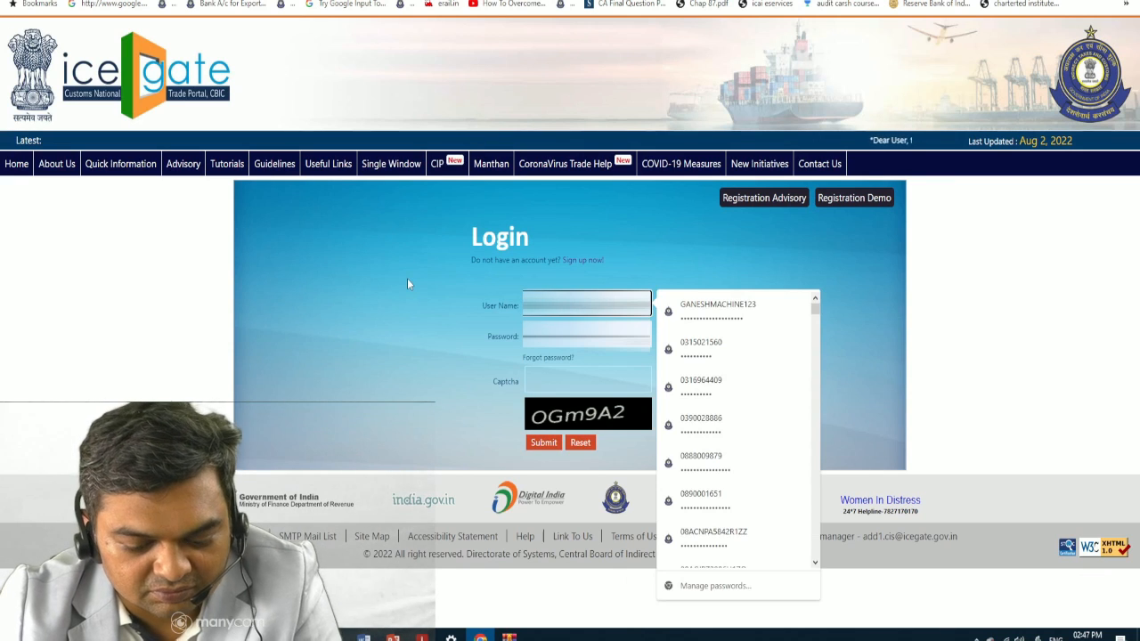
Log in with the saved account and a refreshed captcha, then show Filing Services.
{"action": "type", "text": "ka"}
{"action": "left_click", "coordinate": [605, 393]}
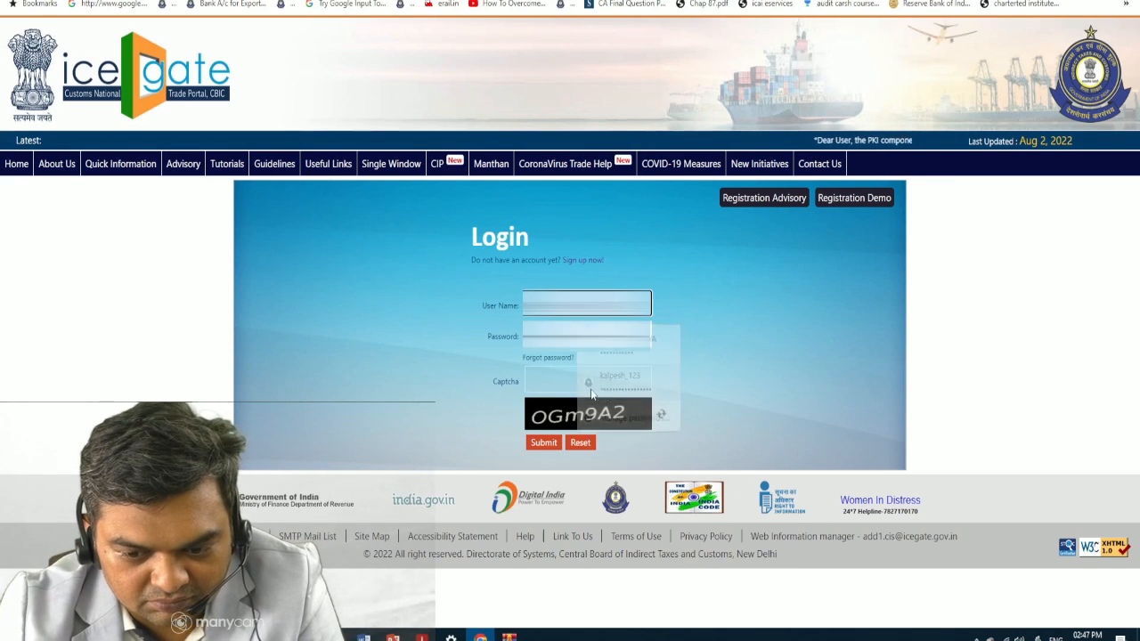
{"action": "left_click", "coordinate": [562, 387]}
{"action": "left_click", "coordinate": [661, 413]}
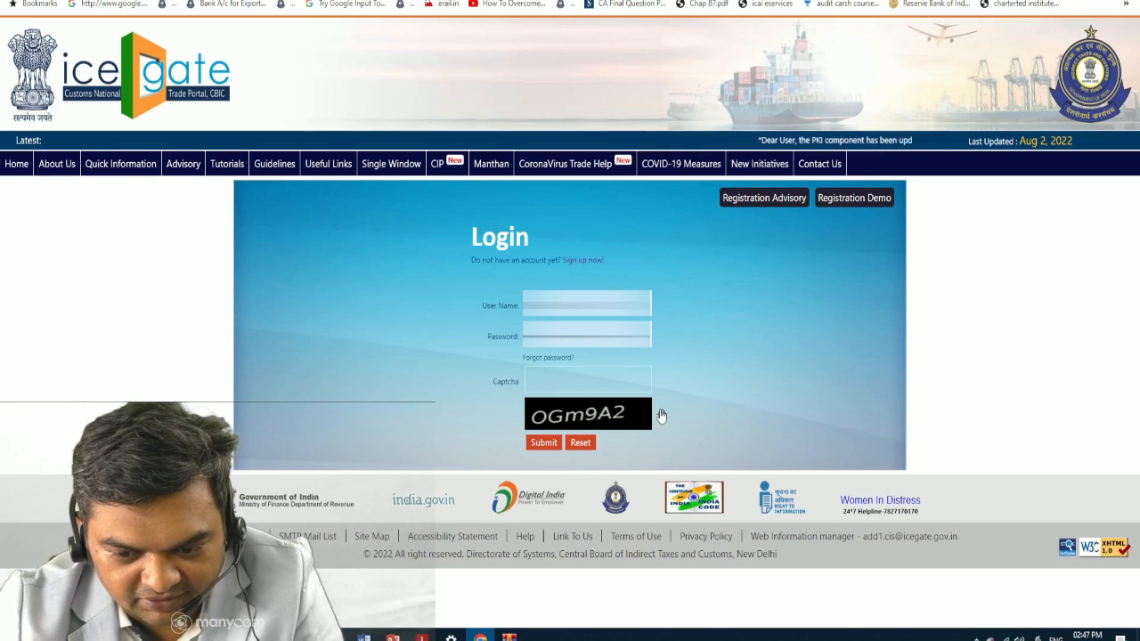
{"action": "left_click", "coordinate": [582, 389]}
{"action": "left_click", "coordinate": [660, 417]}
{"action": "left_click", "coordinate": [585, 381]}
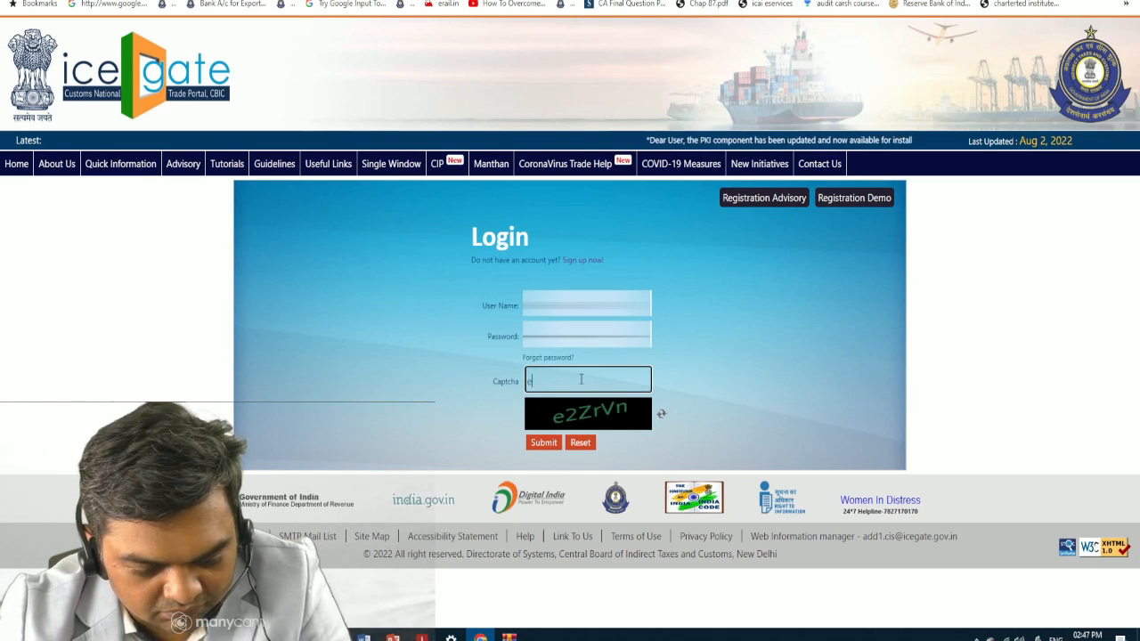
{"action": "type", "text": "e2Z"}
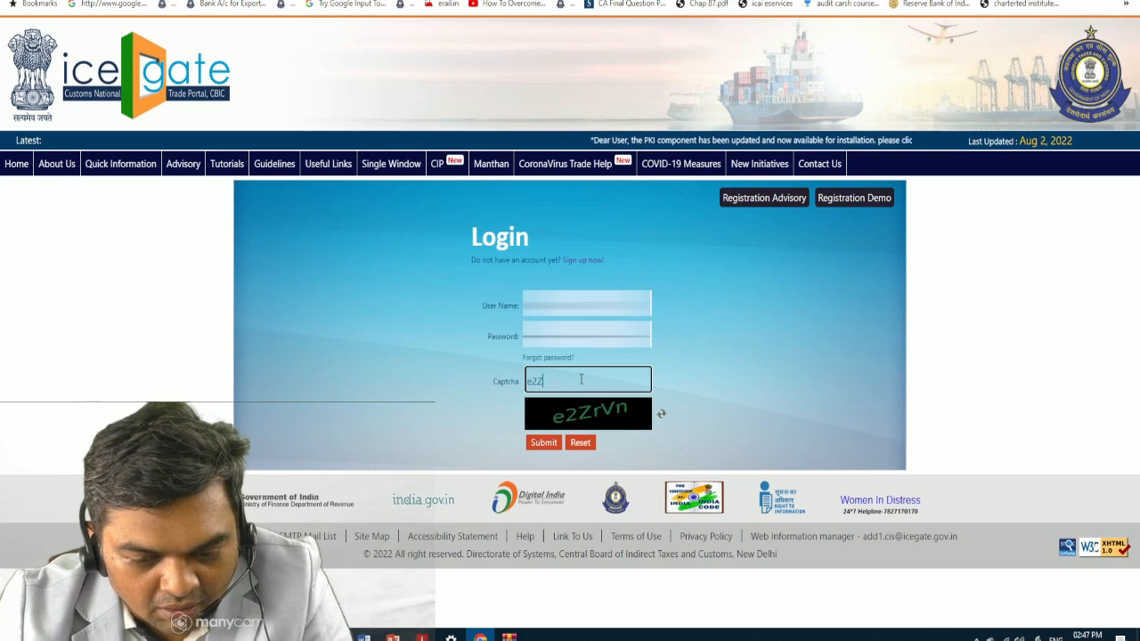
{"action": "type", "text": "r"}
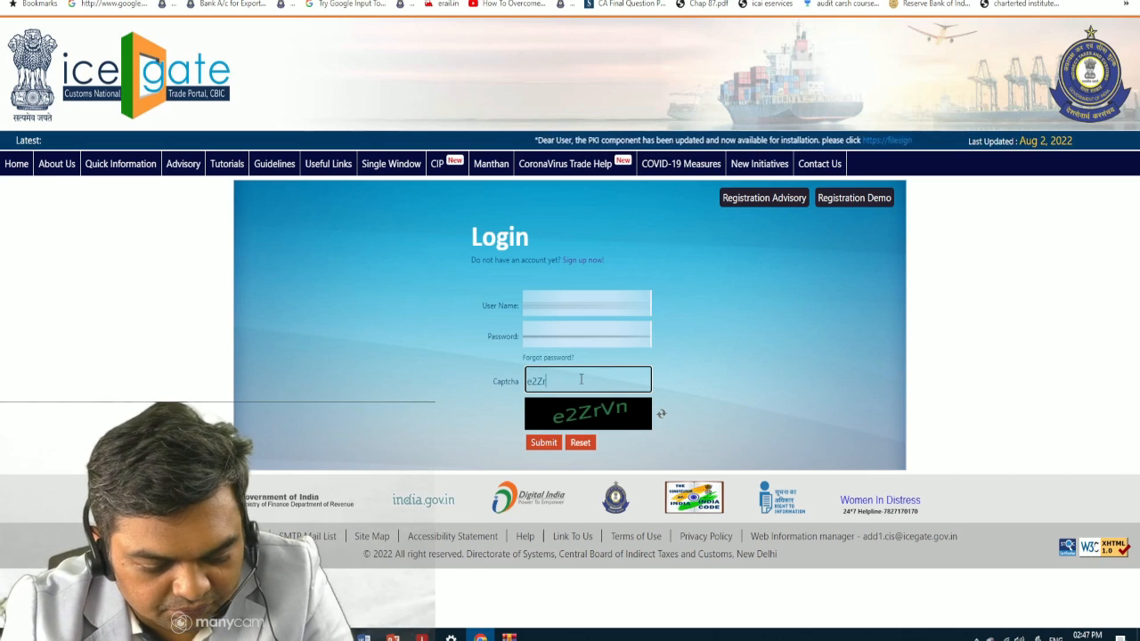
{"action": "type", "text": "Vn"}
{"action": "key", "text": "Tab"}
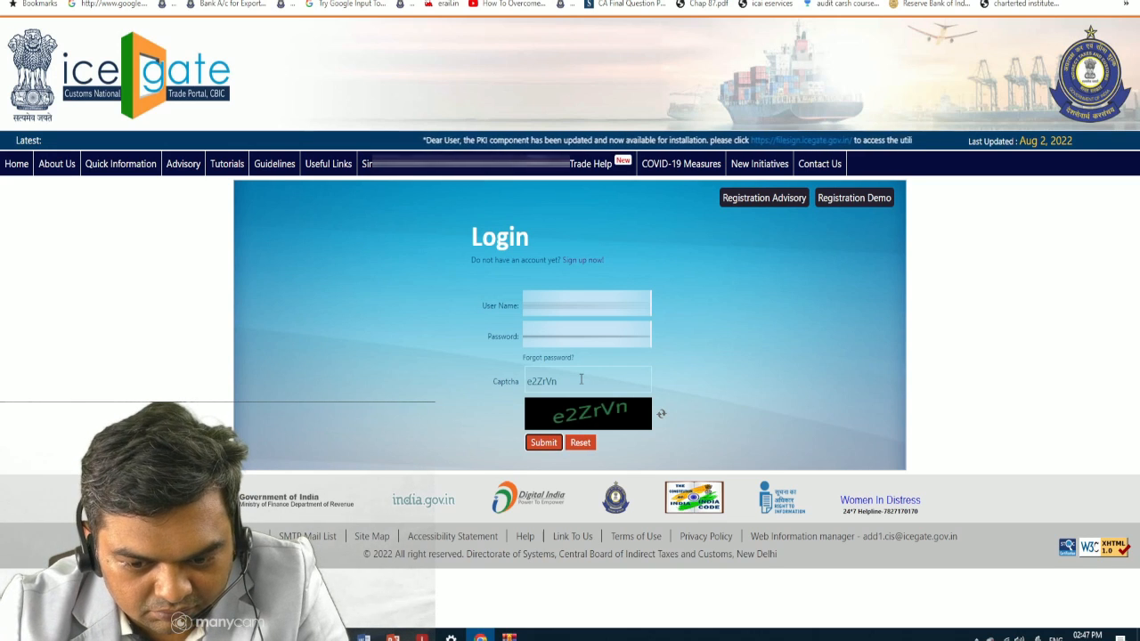
{"action": "key", "text": "Return"}
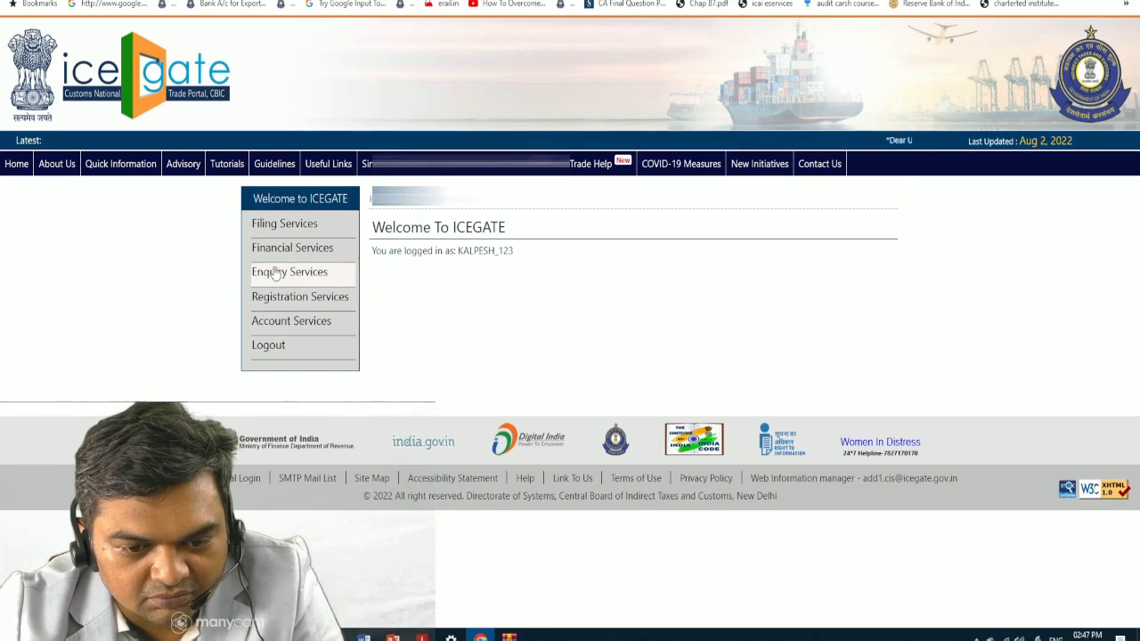
{"action": "left_click", "coordinate": [273, 224]}
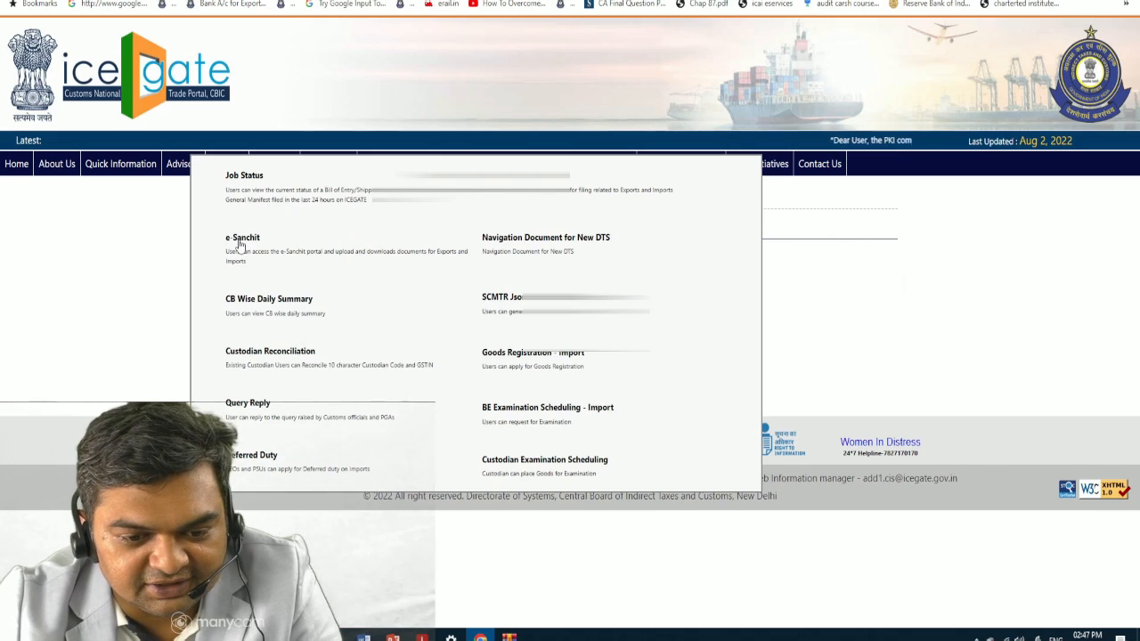
Upload ALL FIVE DOCS MERGEDSigned.pdf from the Desktop through e-Sanchit's Upload Documents.
{"action": "left_click", "coordinate": [240, 237]}
{"action": "left_click", "coordinate": [82, 311]}
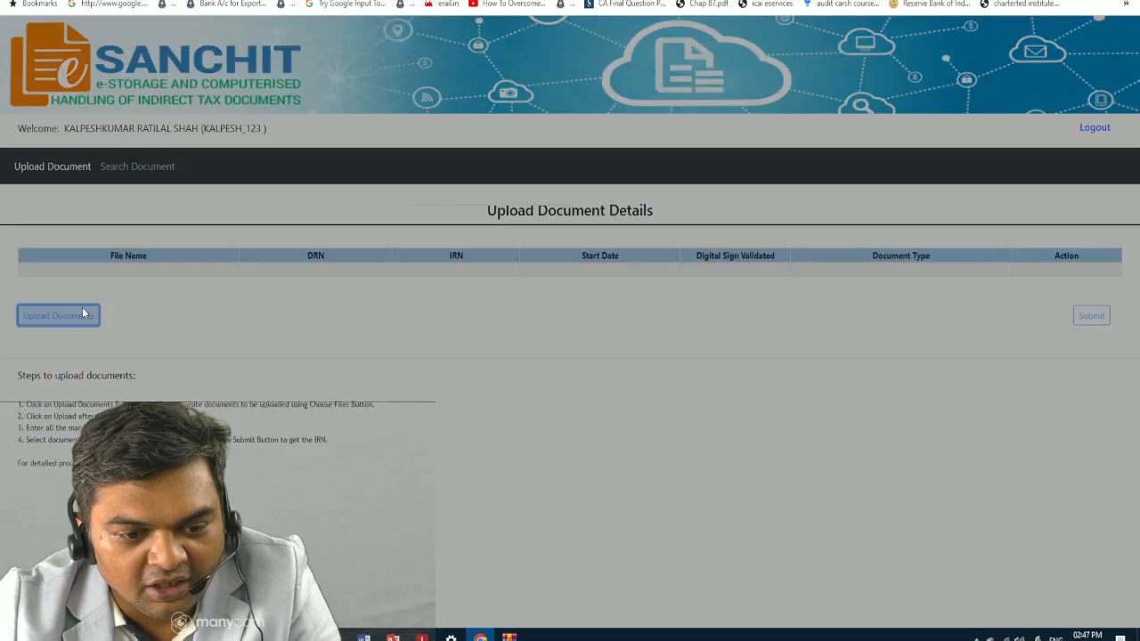
{"action": "left_click", "coordinate": [463, 101]}
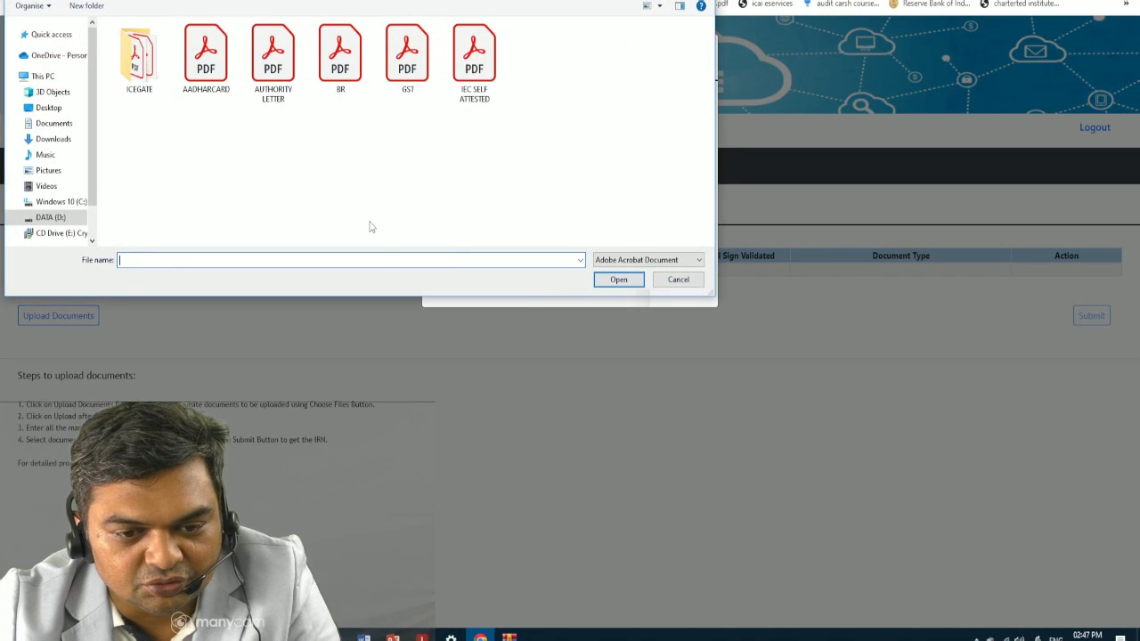
{"action": "left_click", "coordinate": [48, 107]}
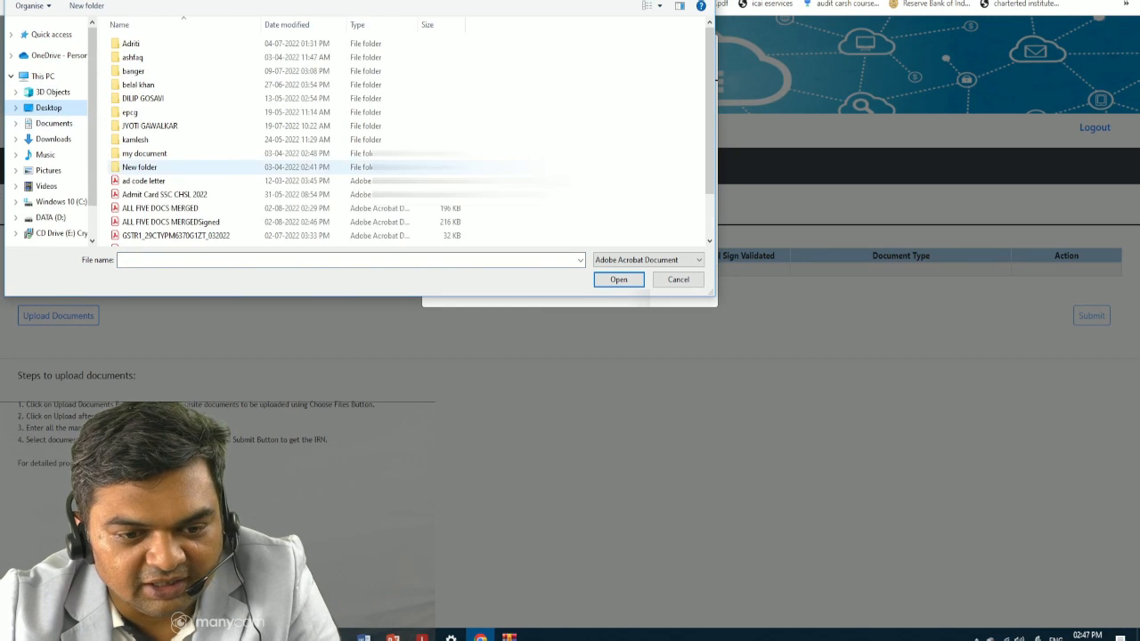
{"action": "double_click", "coordinate": [182, 221]}
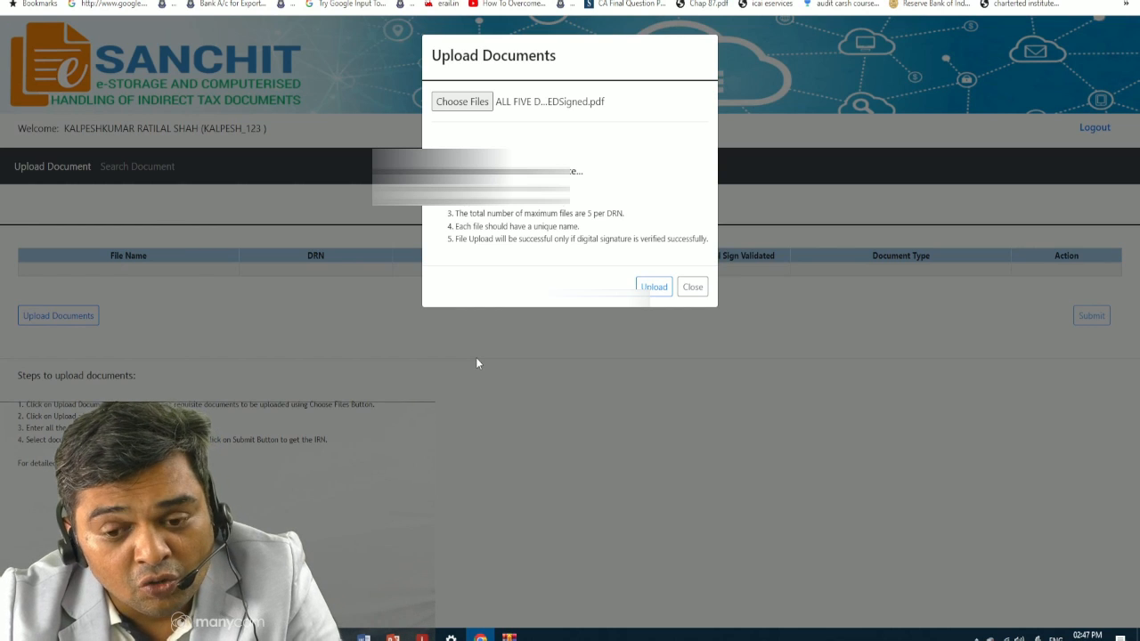
{"action": "left_click", "coordinate": [654, 291]}
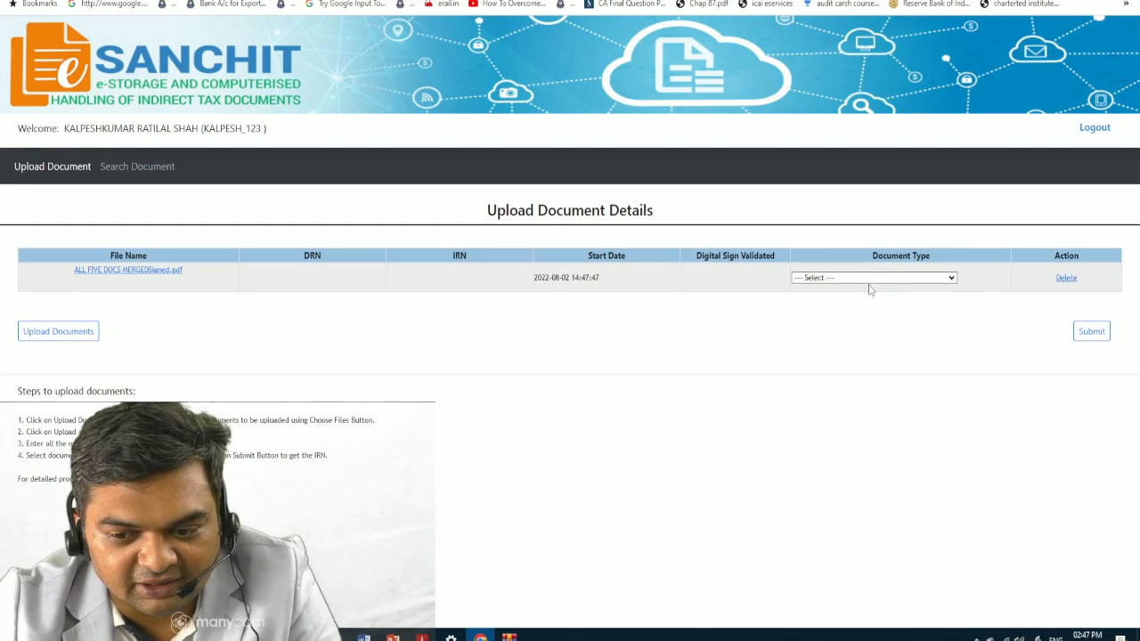
Submit the PDF as 046L01-Bank Letter or Certificate, accept the disclaimer, and select the issued IRN.
{"action": "left_click", "coordinate": [892, 278]}
{"action": "left_click", "coordinate": [952, 481]}
{"action": "left_click", "coordinate": [952, 481]}
{"action": "left_click", "coordinate": [735, 477]}
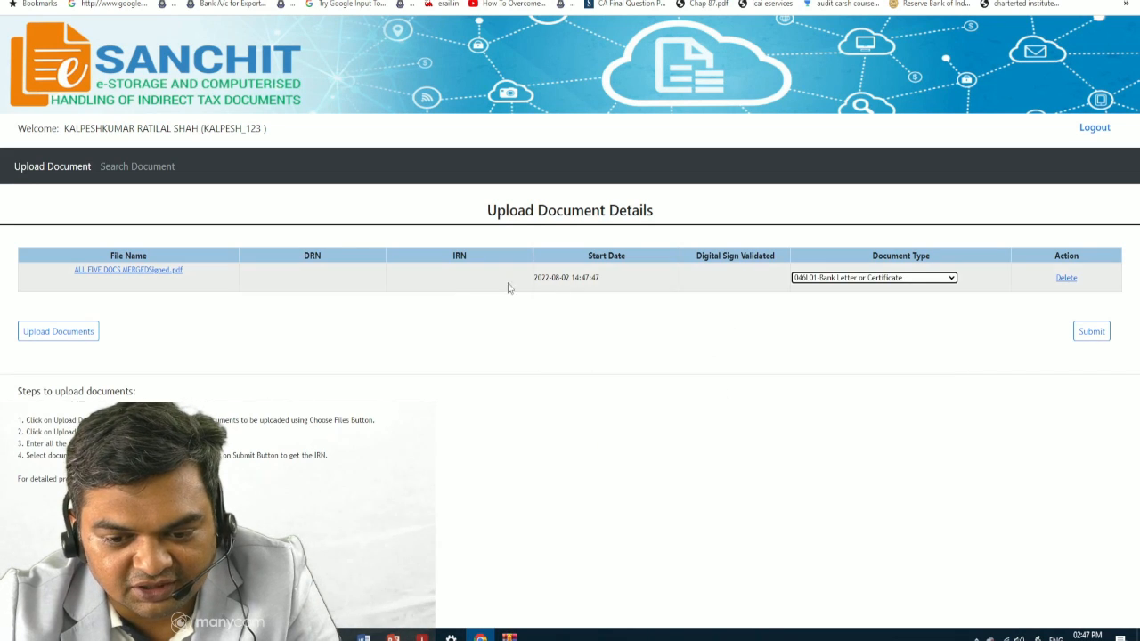
{"action": "left_click", "coordinate": [1092, 334]}
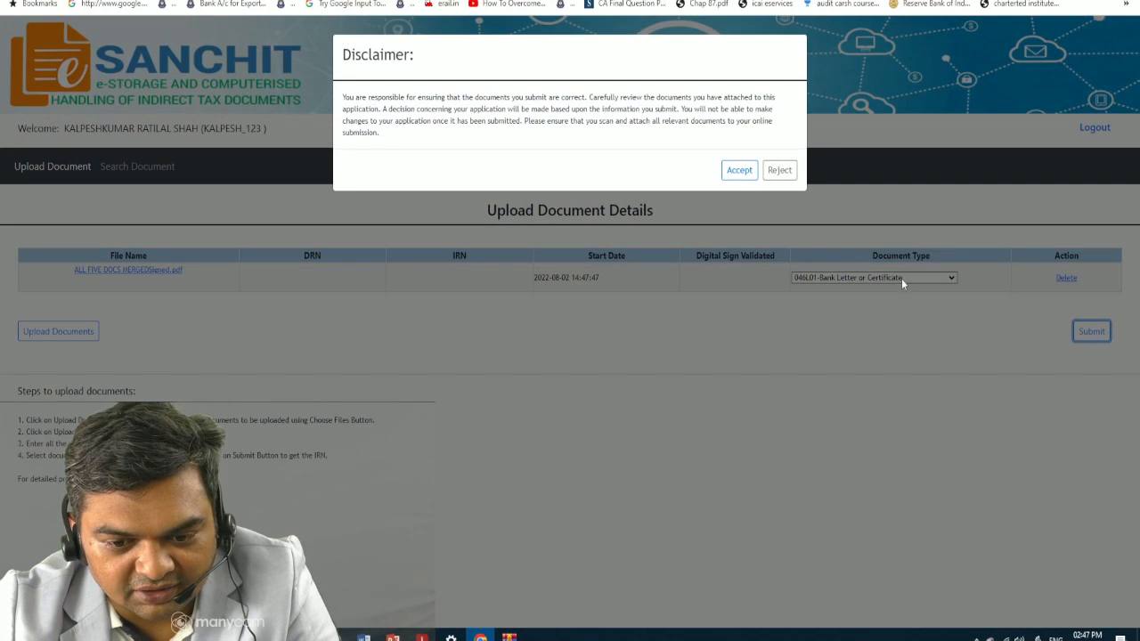
{"action": "left_click", "coordinate": [738, 171]}
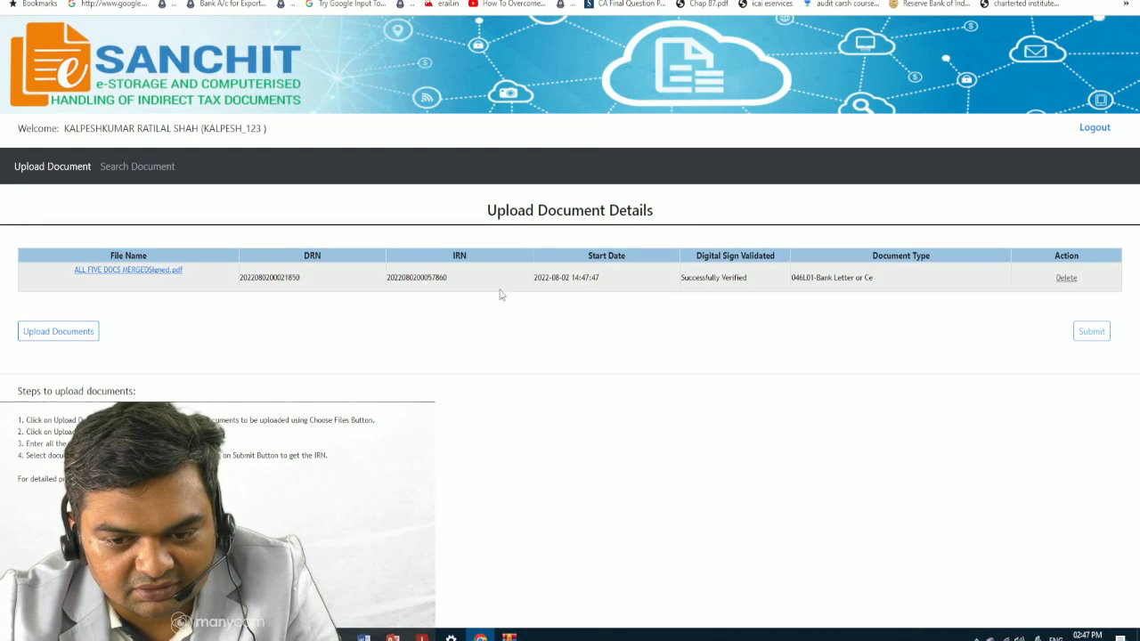
{"action": "left_click_drag", "start_coordinate": [386, 282], "coordinate": [453, 293]}
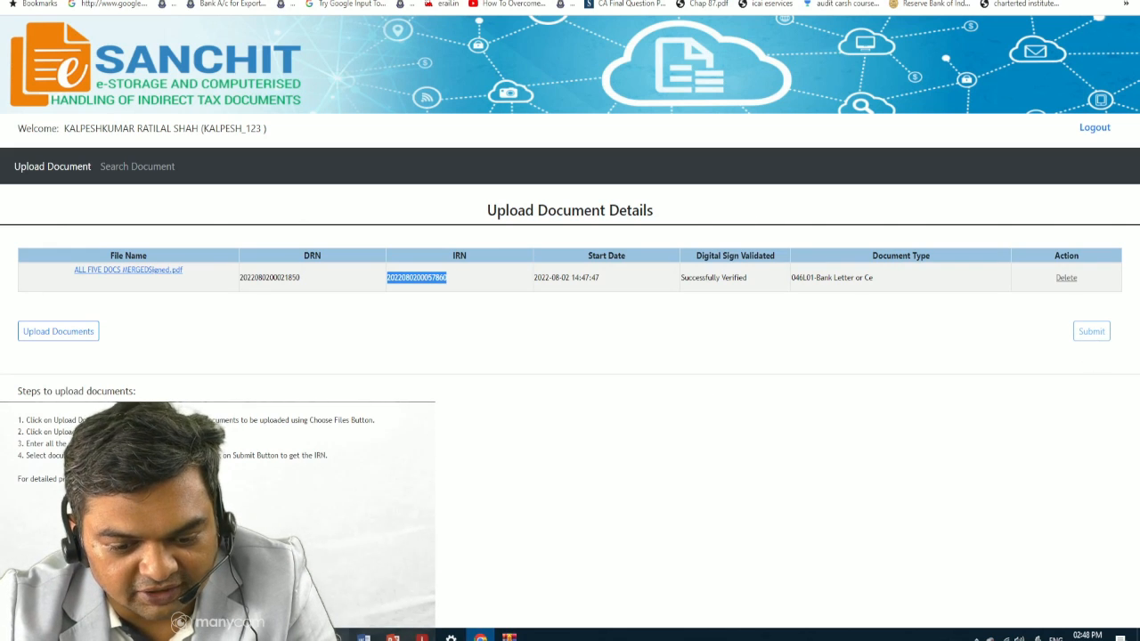
{"action": "left_click", "coordinate": [364, 636]}
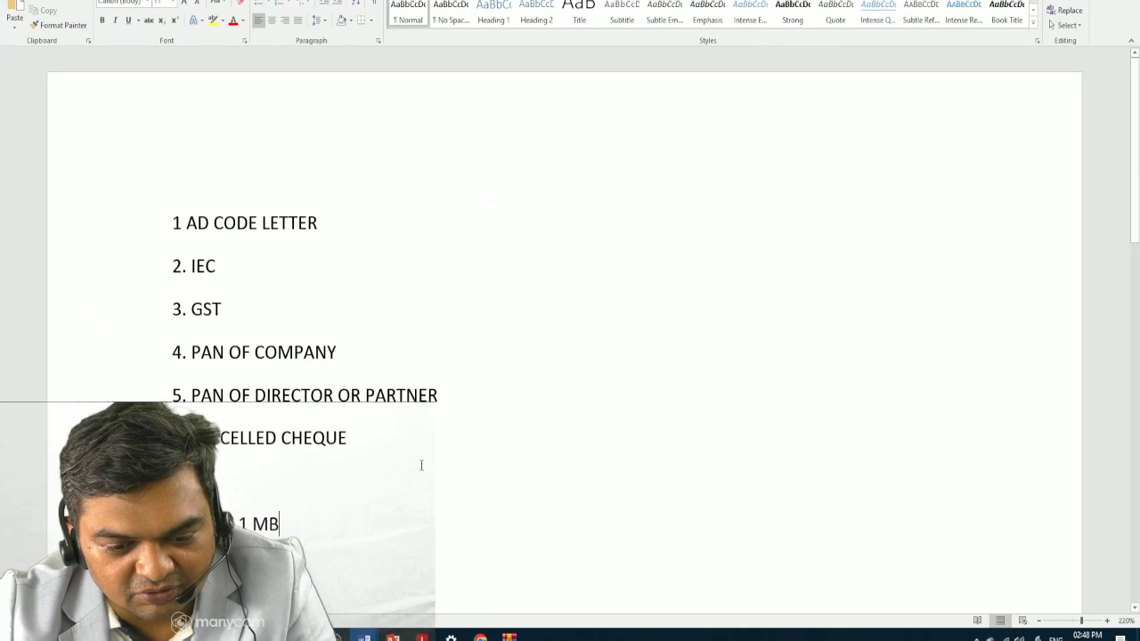
Add 'IRN INWARD REFERENCE NUMBER OF DOCUMENT' below 'BELOW 1 MB' in the Word notes.
{"action": "left_click", "coordinate": [363, 583]}
{"action": "scroll", "coordinate": [271, 441], "scroll_direction": "down", "scroll_amount": 4}
{"action": "key", "text": "Return"}
{"action": "key", "text": "Return"}
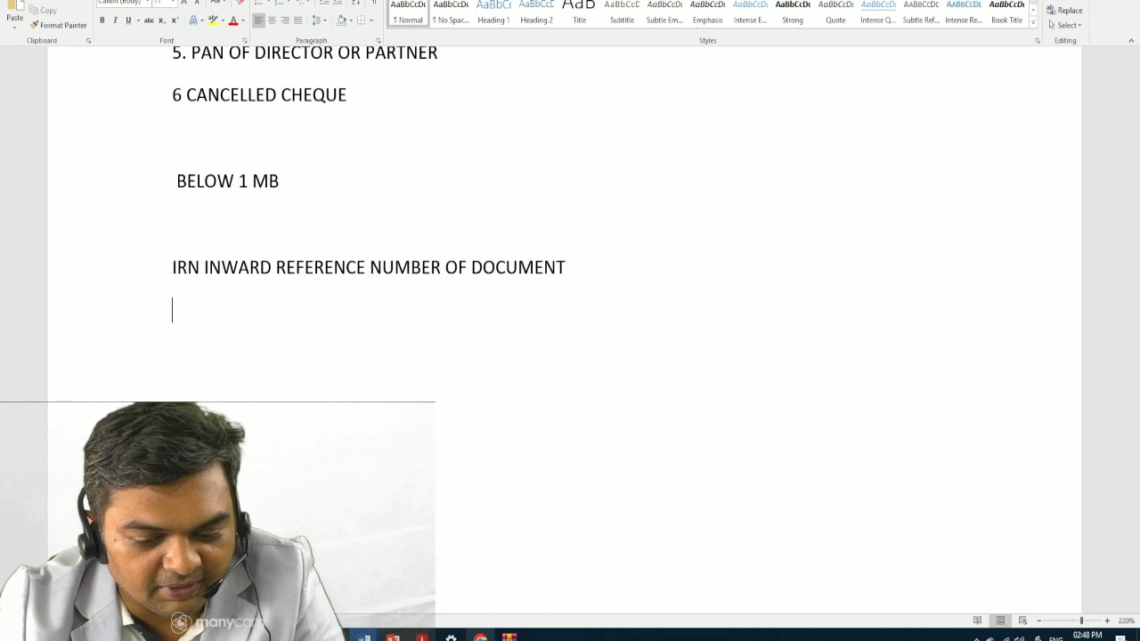
{"action": "left_click", "coordinate": [481, 637]}
Choose Authorized Dealer Code Registration in Bank Account Management and open the Add New Account form.
{"action": "left_click", "coordinate": [143, 0]}
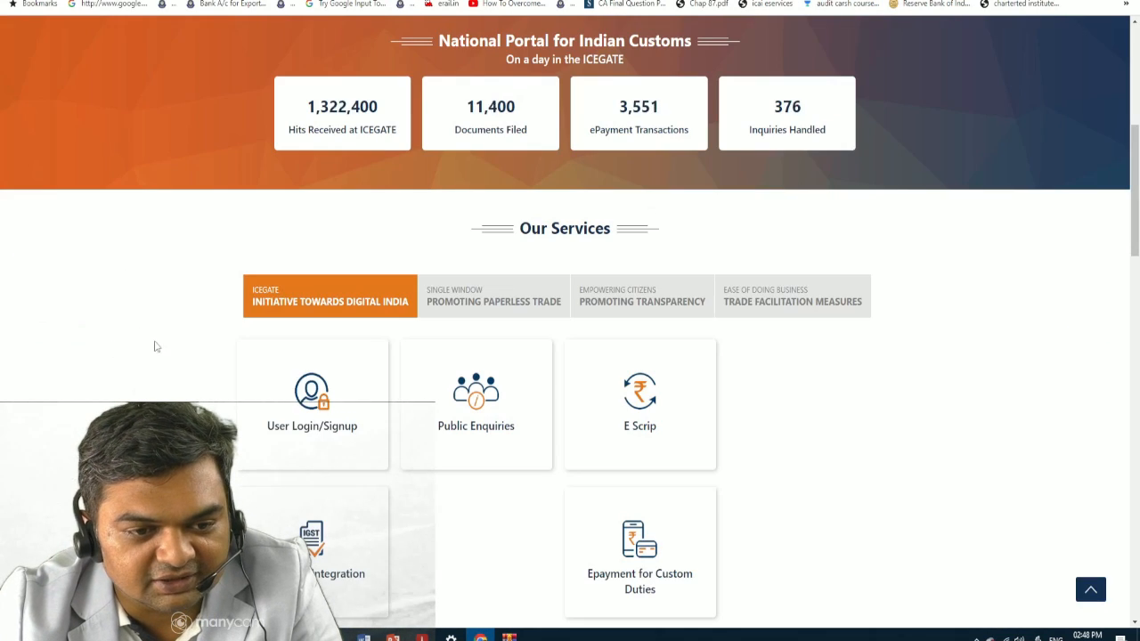
{"action": "left_click", "coordinate": [312, 439]}
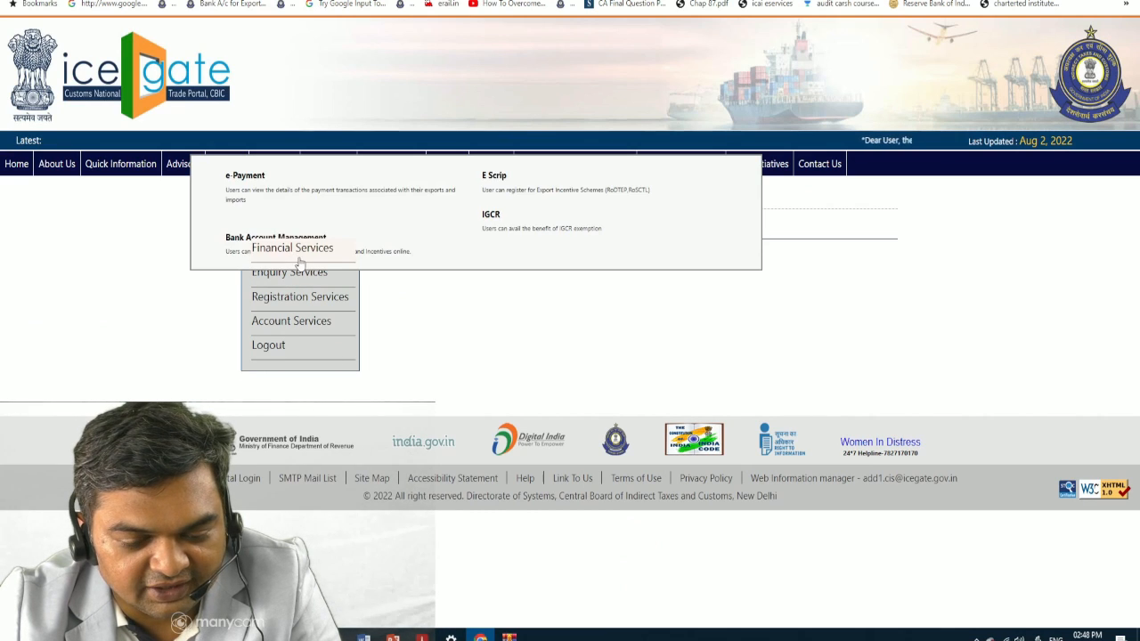
{"action": "left_click", "coordinate": [271, 250]}
{"action": "left_click", "coordinate": [434, 326]}
{"action": "left_click", "coordinate": [437, 373]}
{"action": "left_click", "coordinate": [407, 387]}
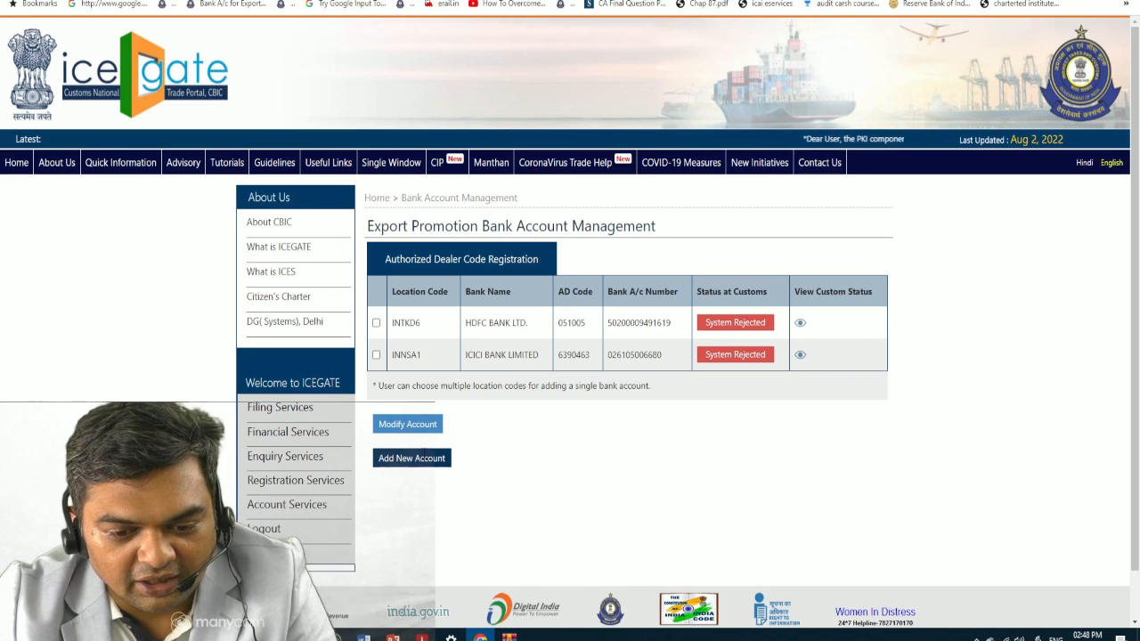
{"action": "left_click", "coordinate": [411, 457]}
{"action": "left_click", "coordinate": [499, 320]}
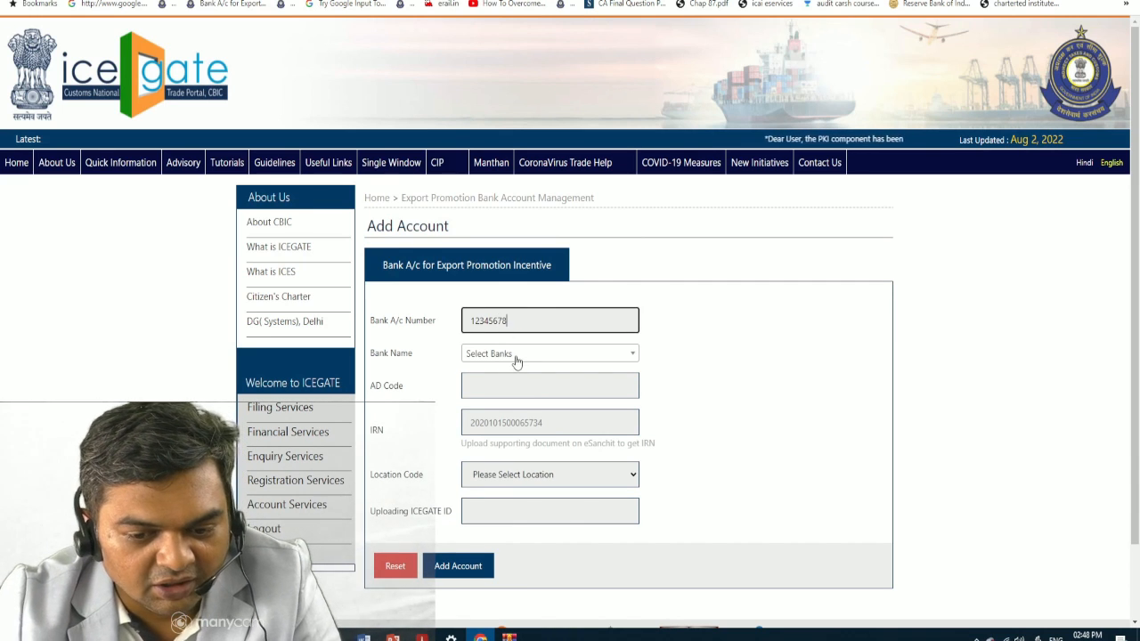
Select ICICI BANK LIMITED as the bank by searching 'icic'.
{"action": "left_click", "coordinate": [517, 356]}
{"action": "left_click", "coordinate": [489, 367]}
{"action": "type", "text": "icic"}
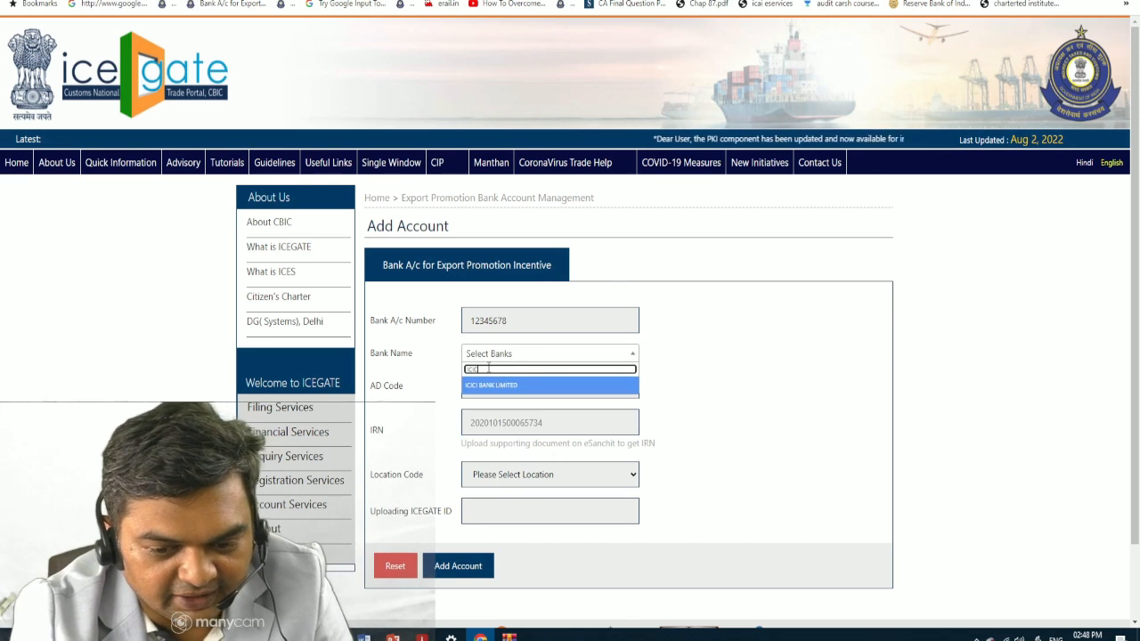
{"action": "left_click", "coordinate": [484, 387]}
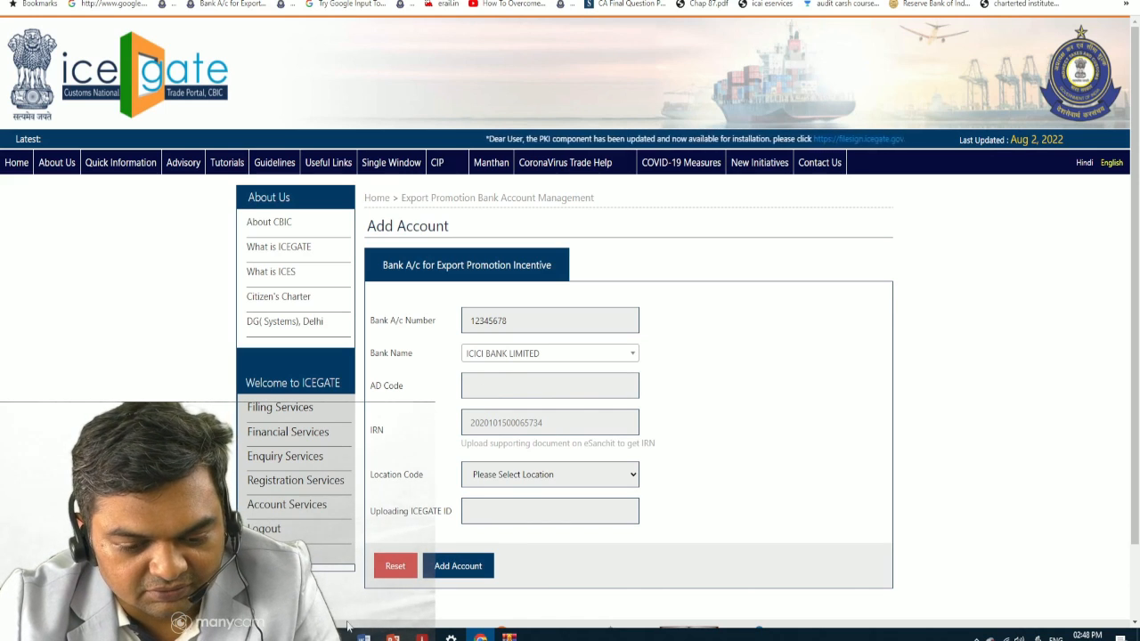
{"action": "key", "text": "alt+Tab"}
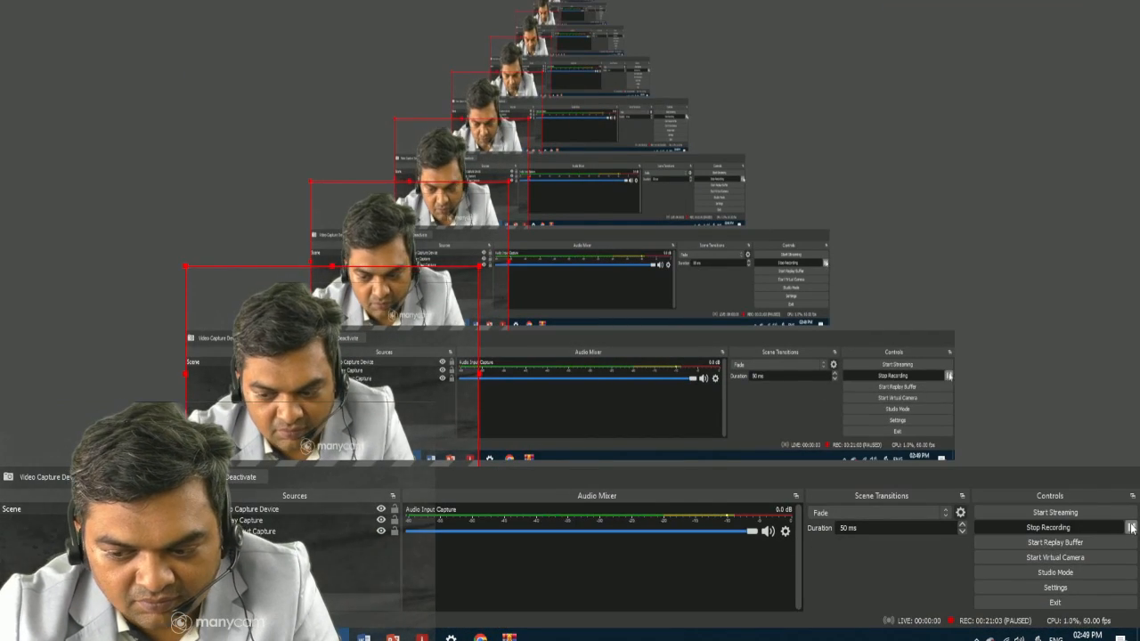
{"action": "left_click", "coordinate": [480, 637]}
Enter AD code 6390030 and check the IRN notes in Word before returning.
{"action": "left_click", "coordinate": [501, 379]}
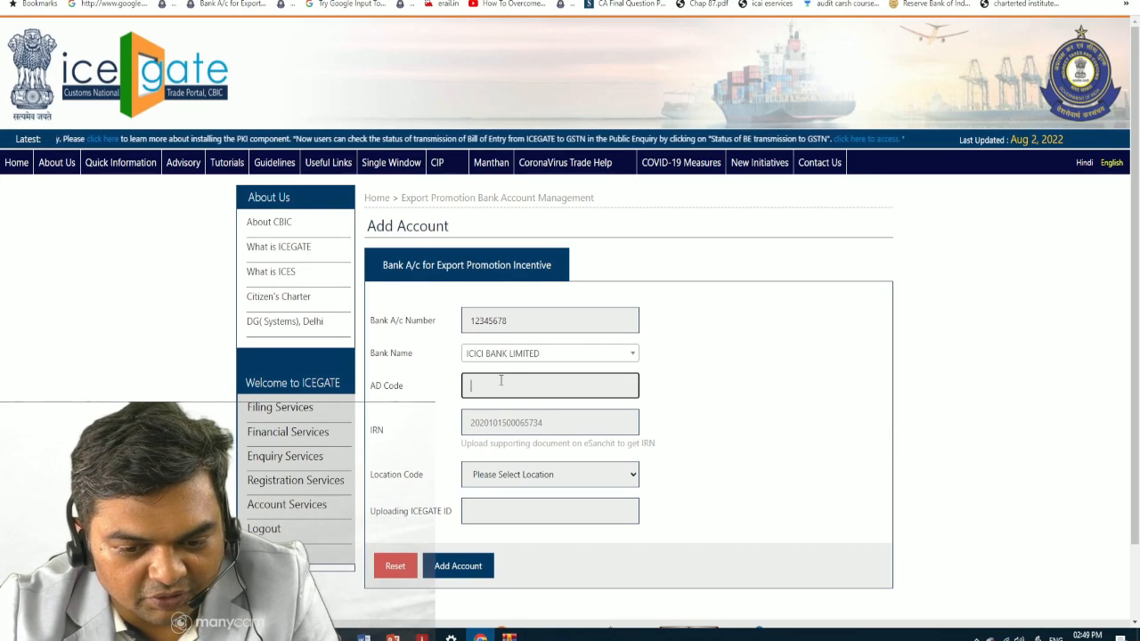
{"action": "type", "text": "6390030"}
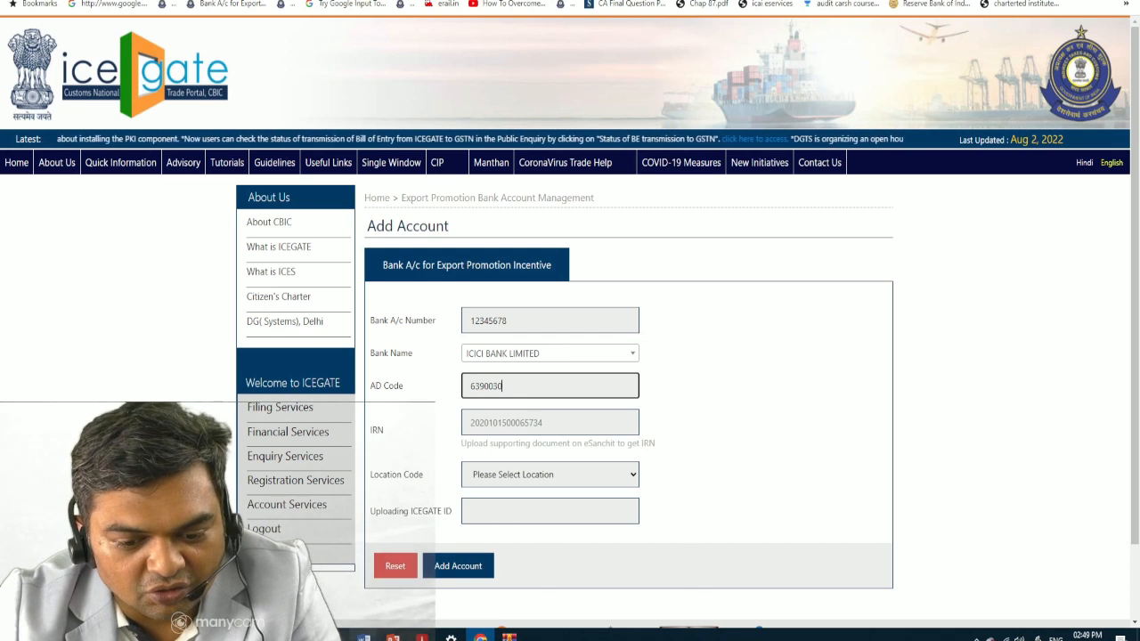
{"action": "left_click", "coordinate": [365, 637]}
{"action": "left_click", "coordinate": [463, 588]}
{"action": "left_click", "coordinate": [372, 636]}
{"action": "left_click", "coordinate": [377, 594]}
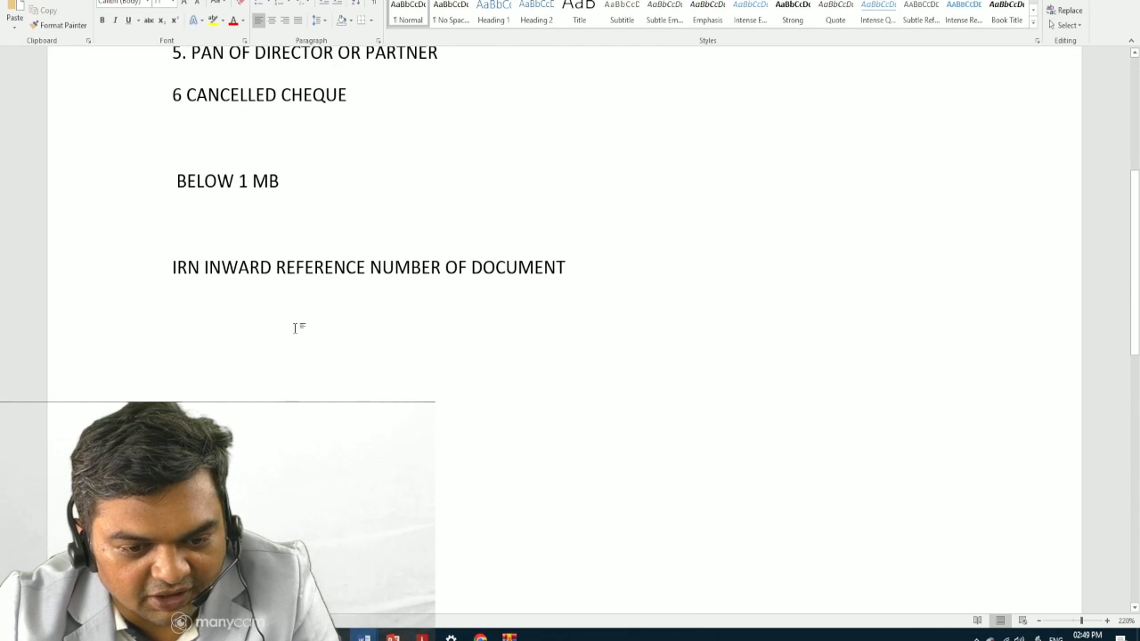
{"action": "scroll", "coordinate": [309, 285], "scroll_direction": "up", "scroll_amount": 3}
{"action": "scroll", "coordinate": [308, 386], "scroll_direction": "down", "scroll_amount": 4}
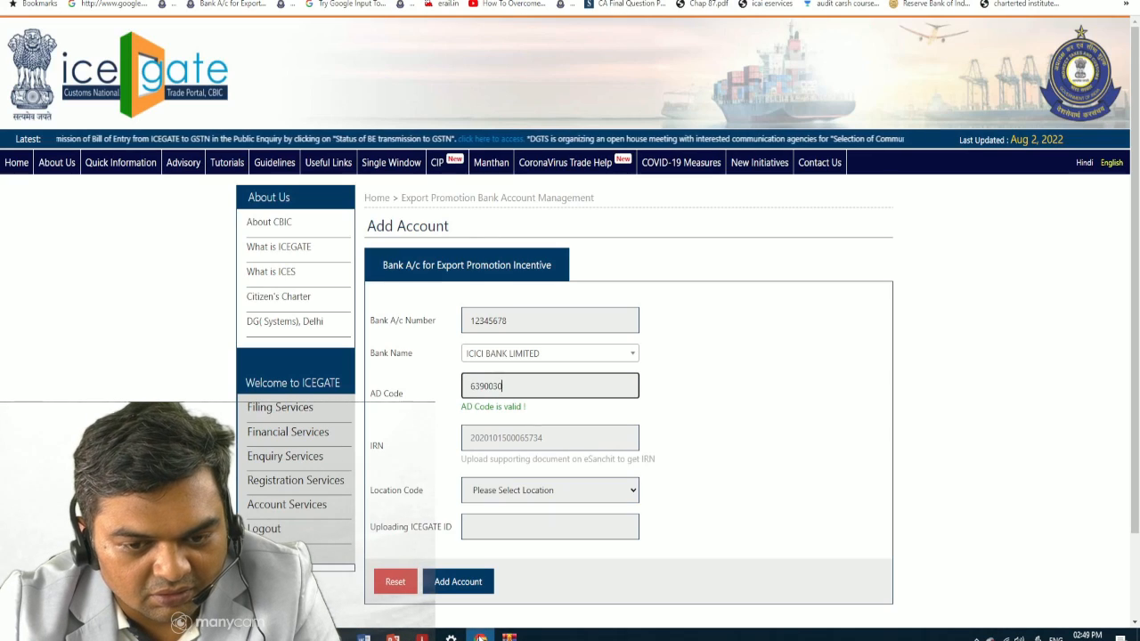
{"action": "left_click", "coordinate": [480, 638]}
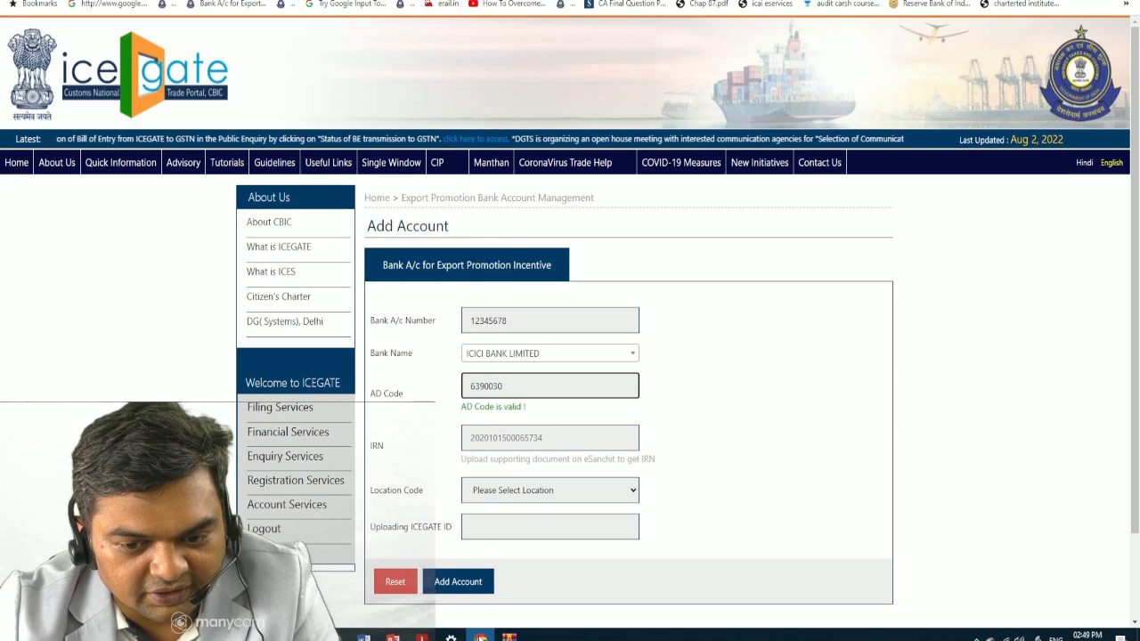
Copy the IRN from the e-Sanchit upload confirmation email and paste it into the IRN field.
{"action": "left_click", "coordinate": [336, 637]}
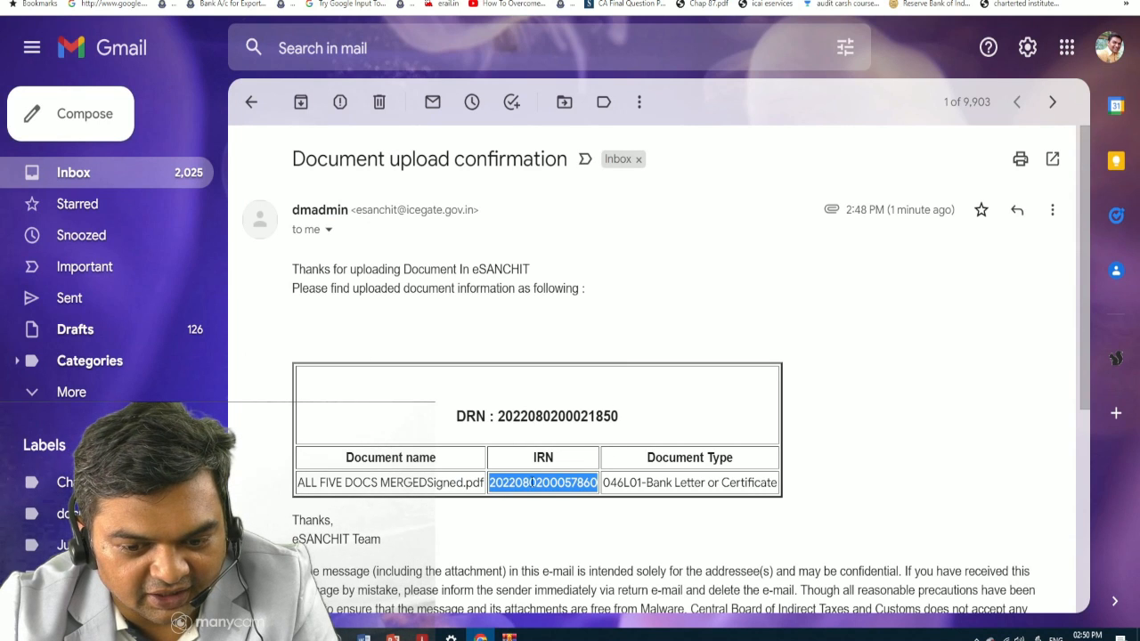
{"action": "left_click", "coordinate": [646, 485]}
{"action": "scroll", "coordinate": [485, 519], "scroll_direction": "down", "scroll_amount": 3}
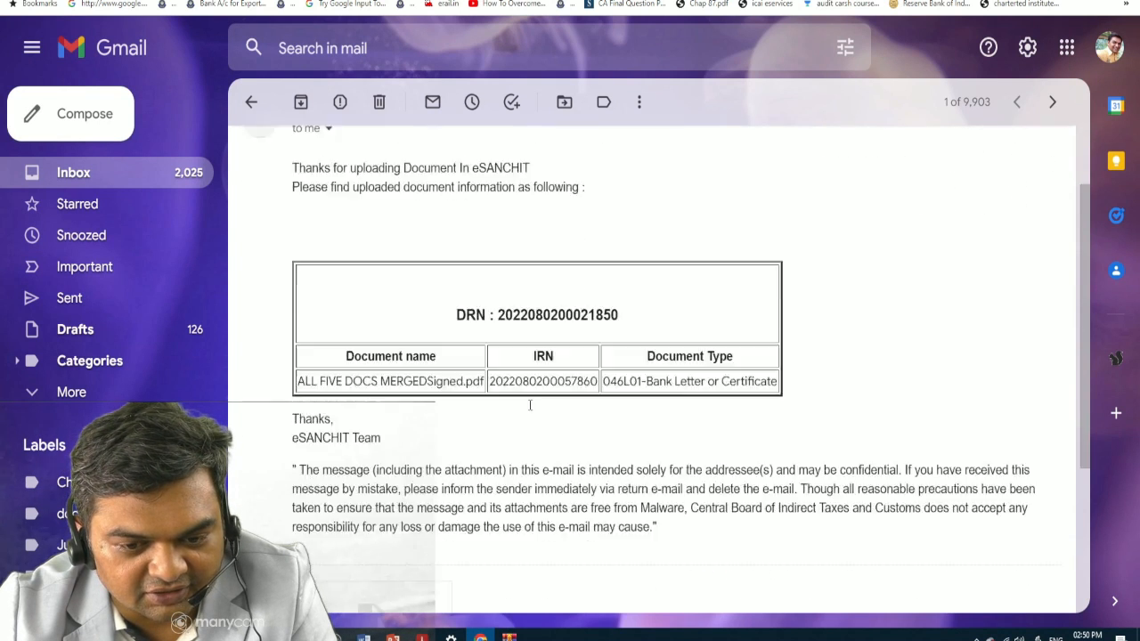
{"action": "scroll", "coordinate": [529, 407], "scroll_direction": "up", "scroll_amount": 3}
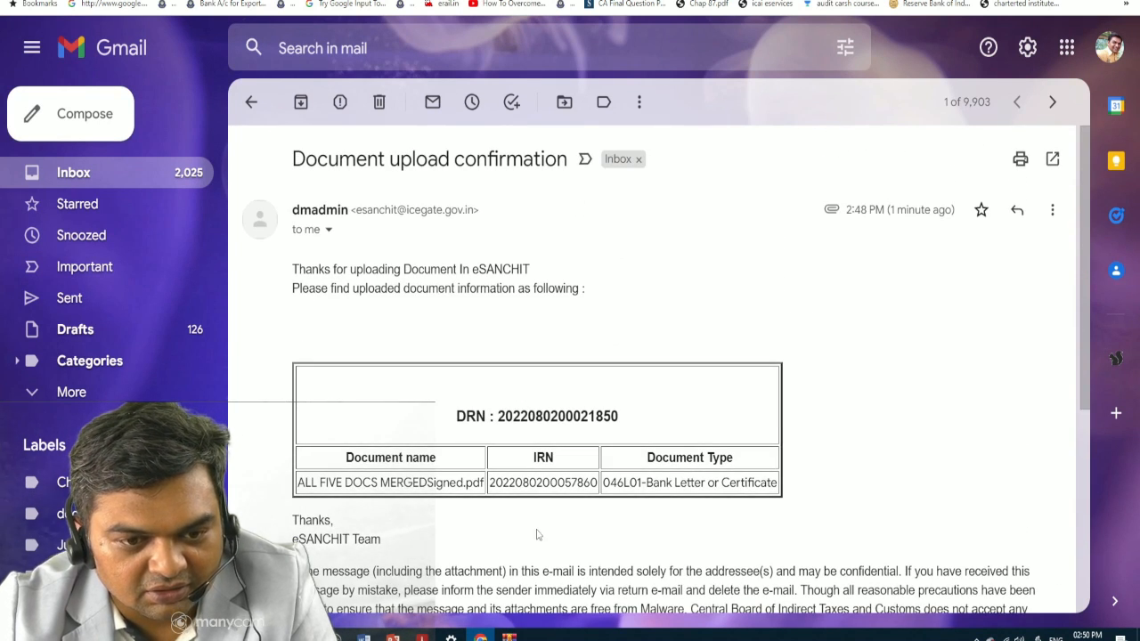
{"action": "scroll", "coordinate": [537, 536], "scroll_direction": "down", "scroll_amount": 4}
{"action": "mouse_move", "coordinate": [365, 400]}
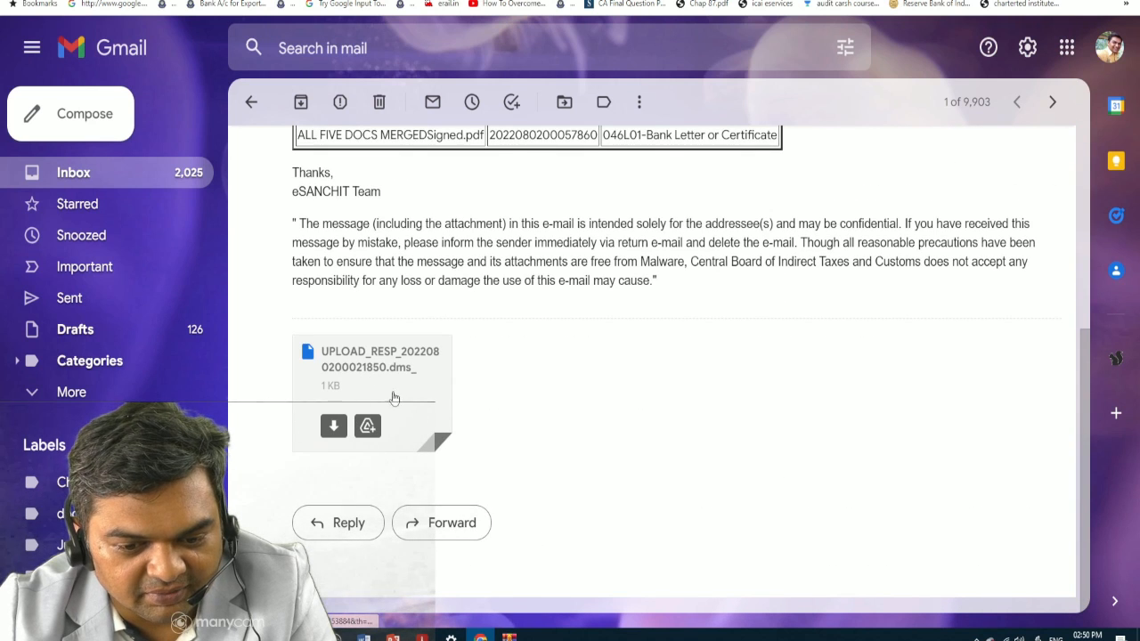
{"action": "left_click", "coordinate": [316, 0]}
{"action": "left_click", "coordinate": [196, 0]}
{"action": "left_click", "coordinate": [512, 440]}
{"action": "key", "text": "ctrl+v"}
Set location code INNSA1, paste the logged-in ICEGATE ID as uploader, and submit the account.
{"action": "left_click", "coordinate": [543, 495]}
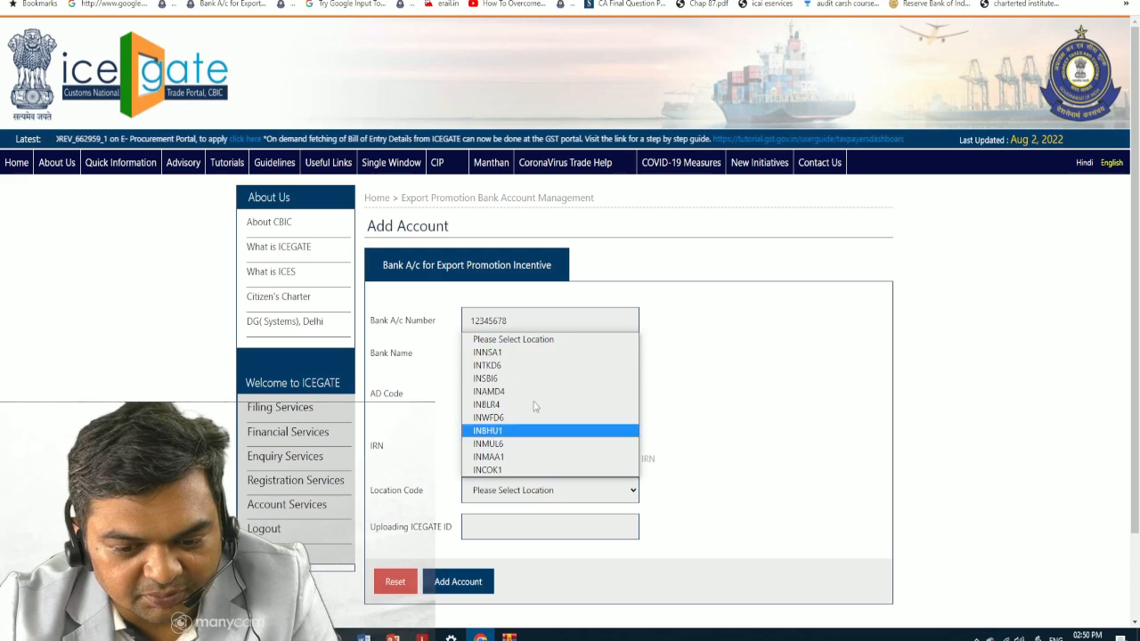
{"action": "left_click", "coordinate": [522, 353]}
{"action": "left_click", "coordinate": [481, 533]}
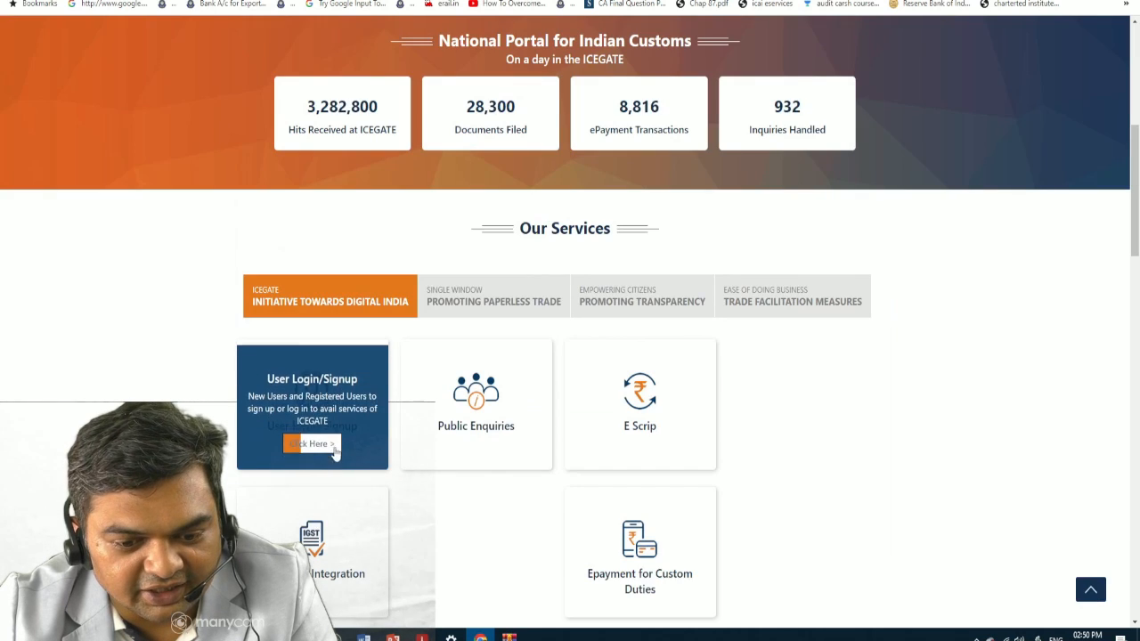
{"action": "left_click", "coordinate": [333, 447]}
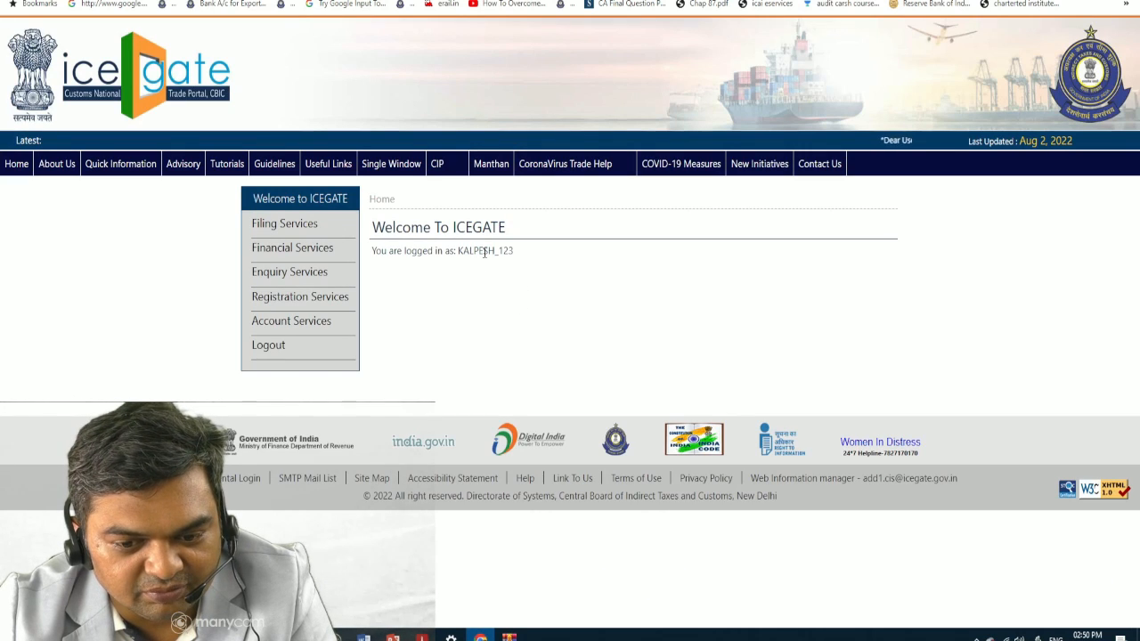
{"action": "double_click", "coordinate": [485, 251]}
{"action": "key", "text": "ctrl+c"}
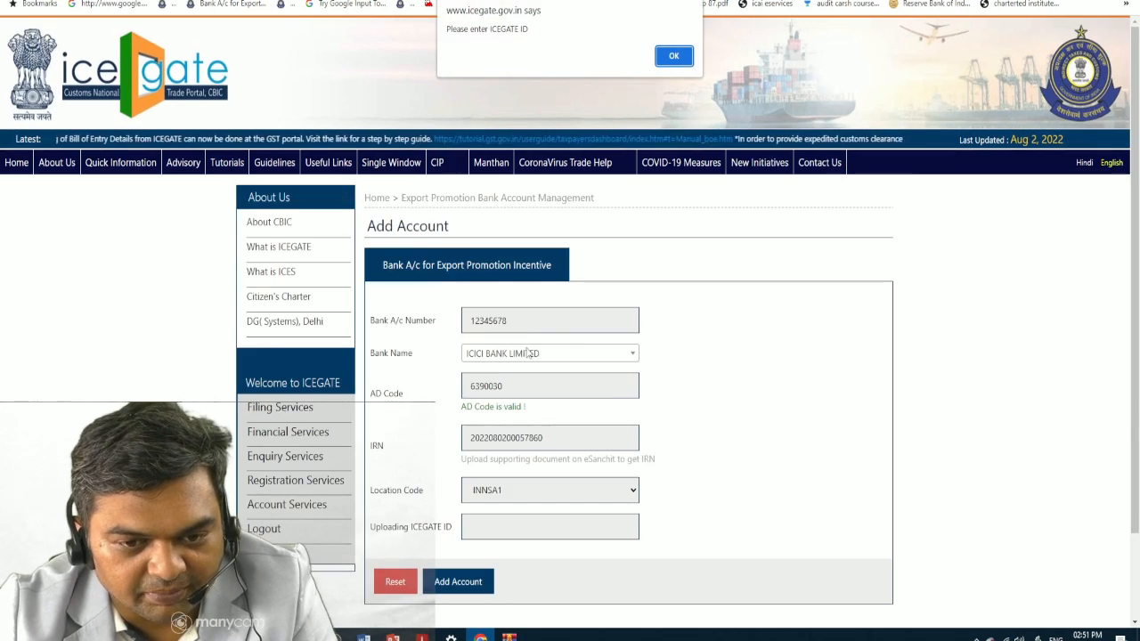
{"action": "key", "text": "Return"}
{"action": "key", "text": "ctrl+v"}
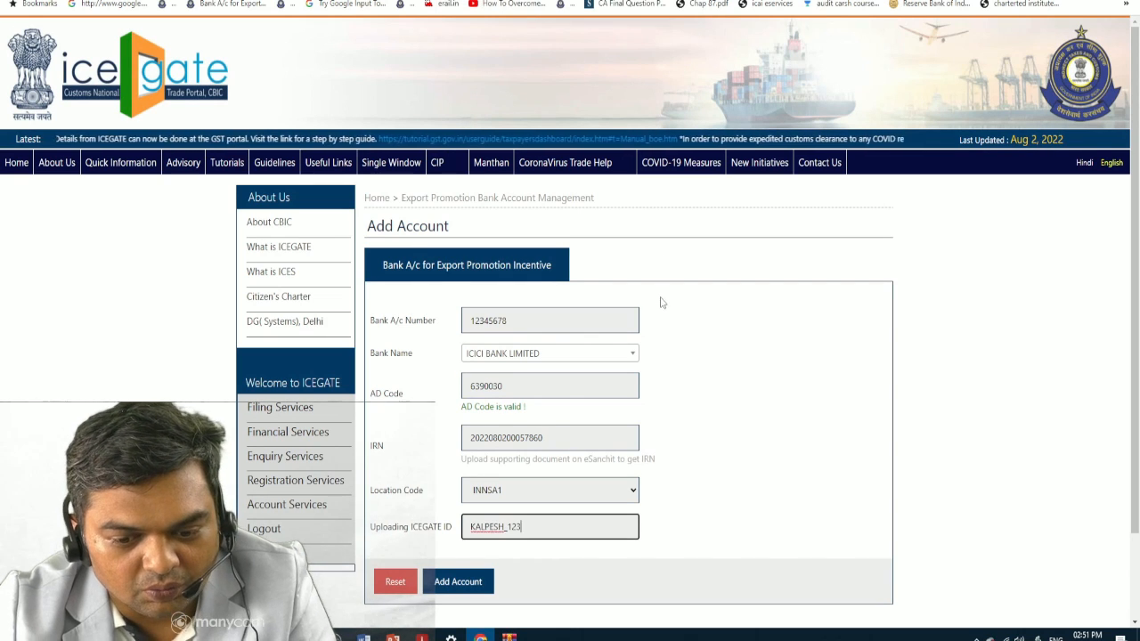
{"action": "key", "text": "Tab"}
{"action": "scroll", "coordinate": [595, 398], "scroll_direction": "down", "scroll_amount": 1}
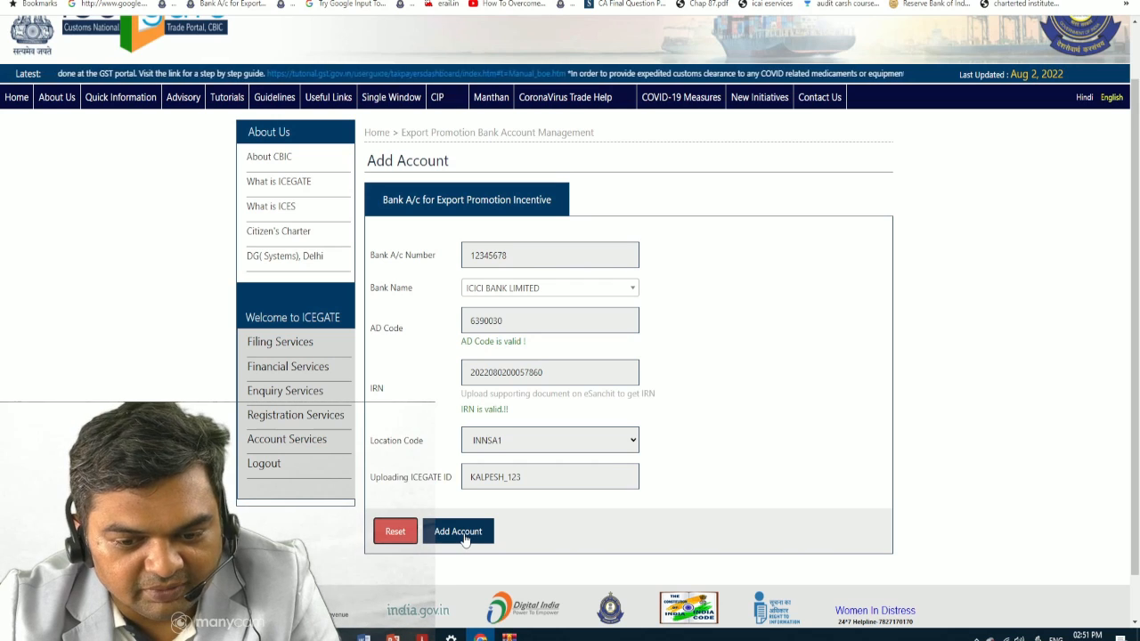
{"action": "left_click", "coordinate": [464, 538]}
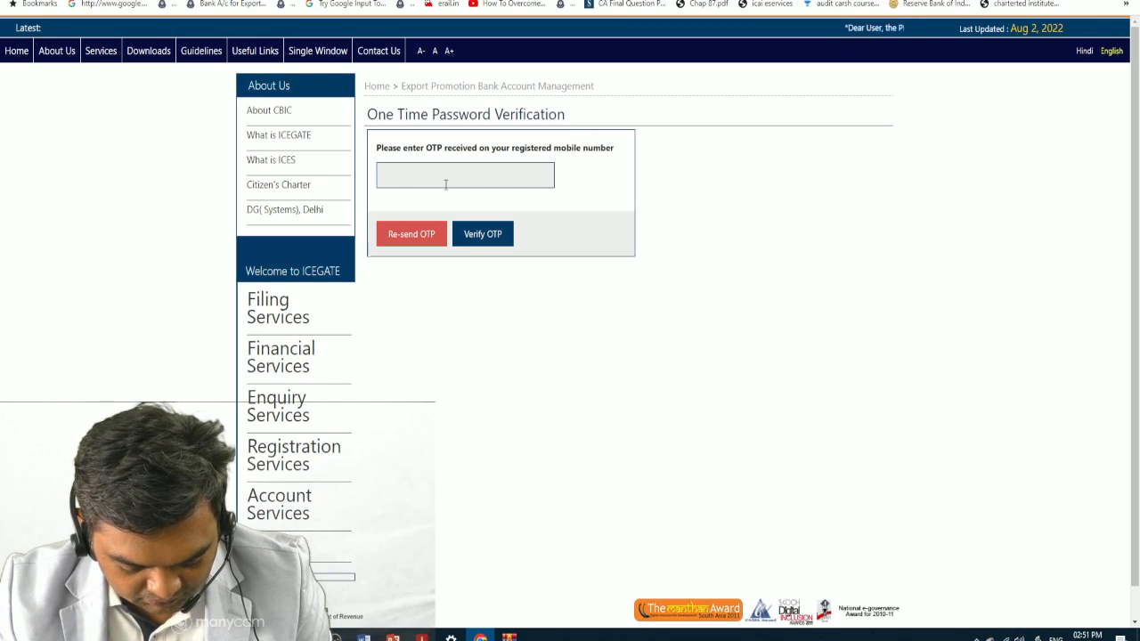
Enter the OTP received by SMS, verify it, and close the confirmation dialog.
{"action": "left_click", "coordinate": [443, 178]}
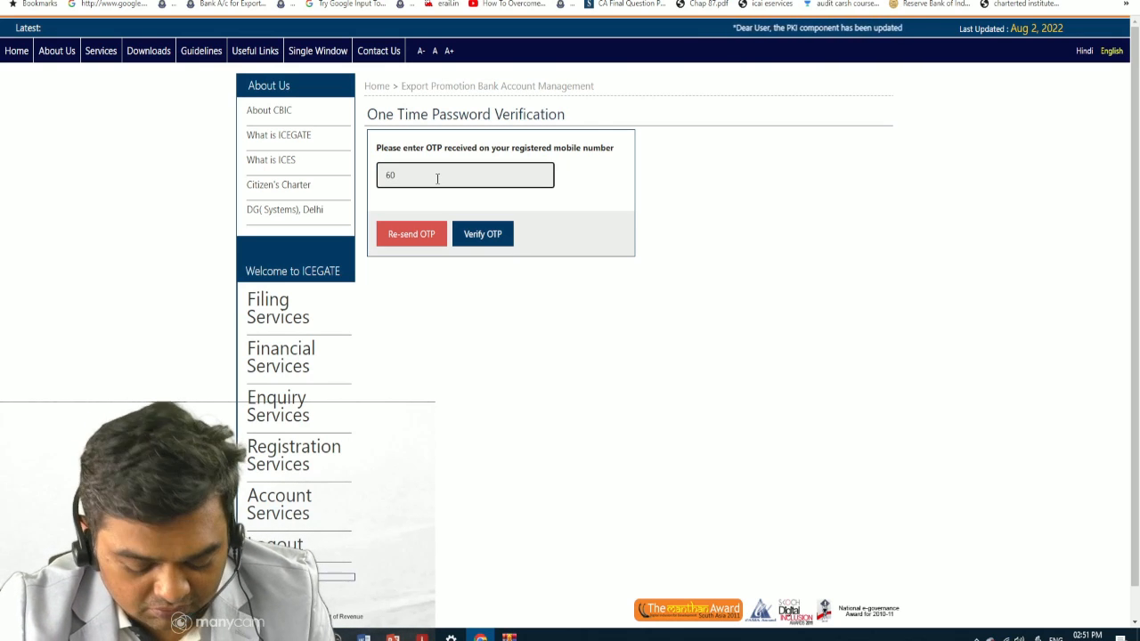
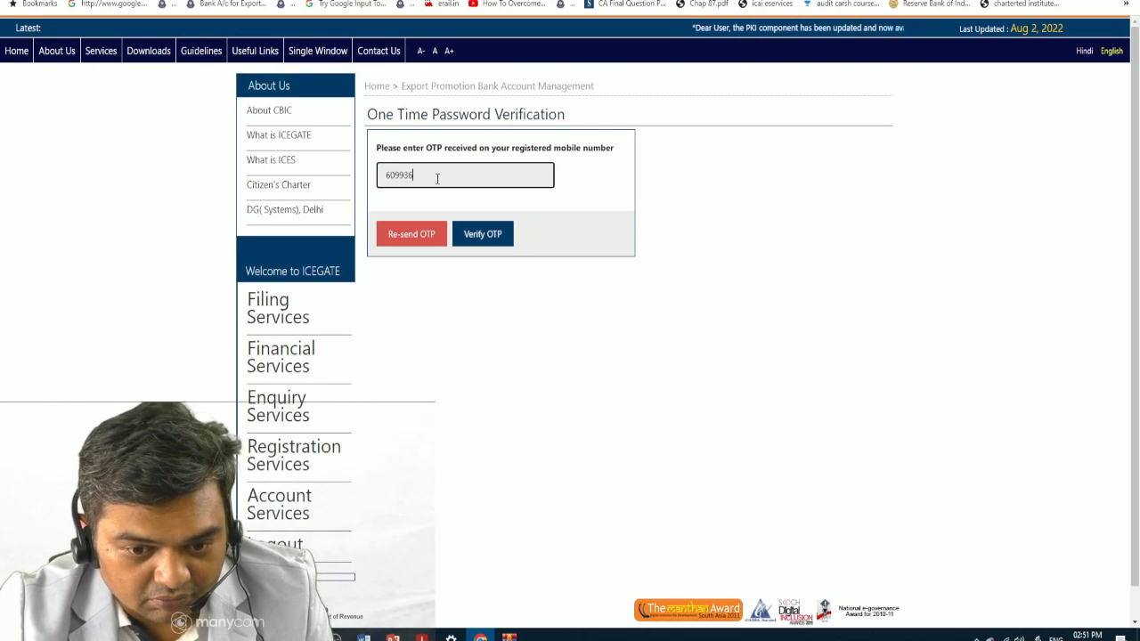
{"action": "left_click", "coordinate": [488, 233]}
{"action": "left_click", "coordinate": [757, 365]}
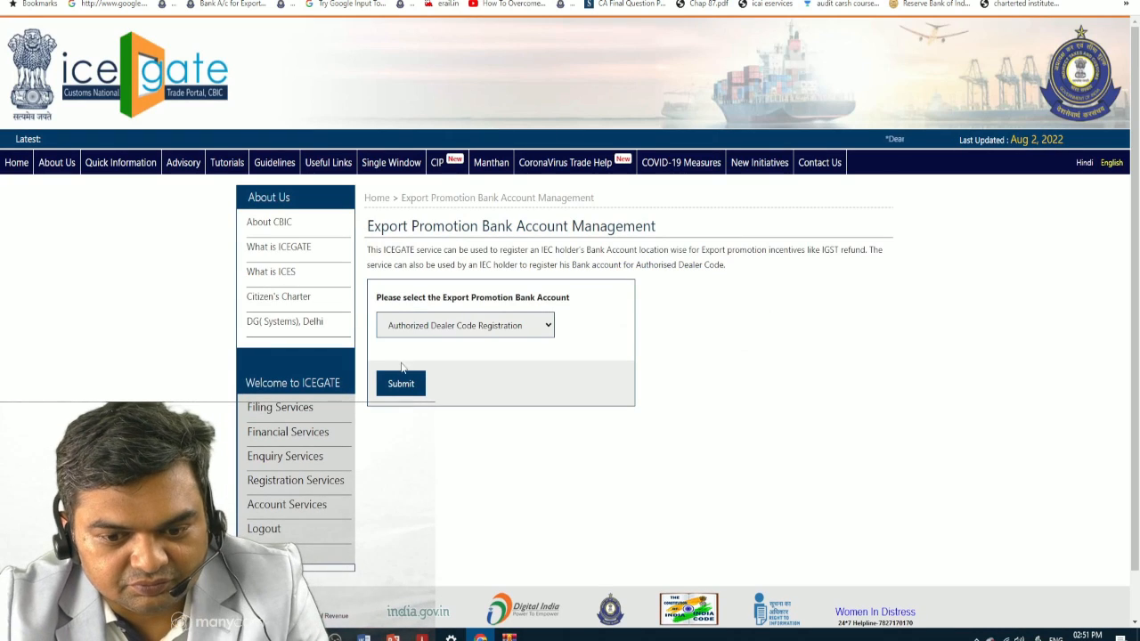
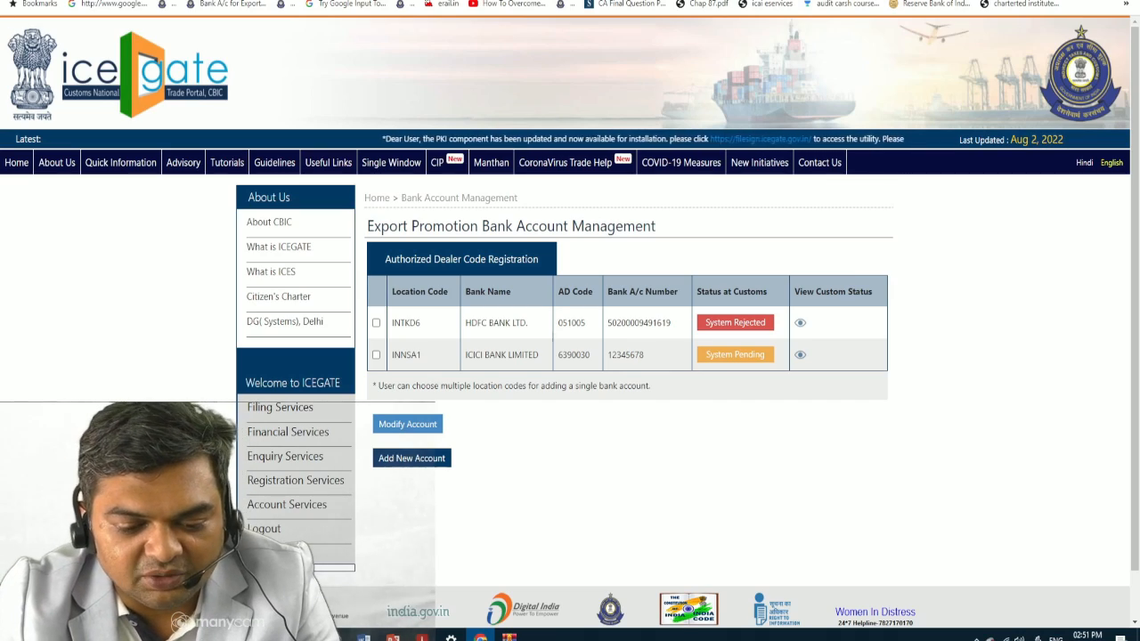
Bring the Word document with the ICEGATE registration notes to the front.
{"action": "left_click", "coordinate": [364, 637]}
{"action": "left_click", "coordinate": [238, 588]}
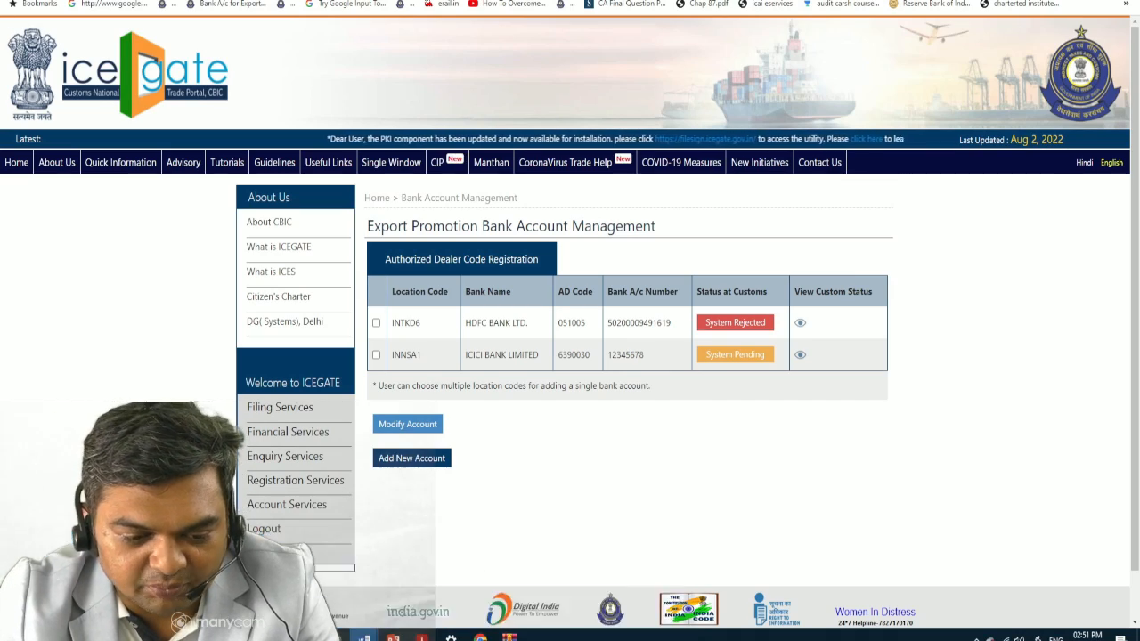
Review the AD code notes, highlighting the phrase 'reflected at all ports'.
{"action": "scroll", "coordinate": [759, 412], "scroll_direction": "up", "scroll_amount": 3}
{"action": "scroll", "coordinate": [731, 412], "scroll_direction": "up", "scroll_amount": 5}
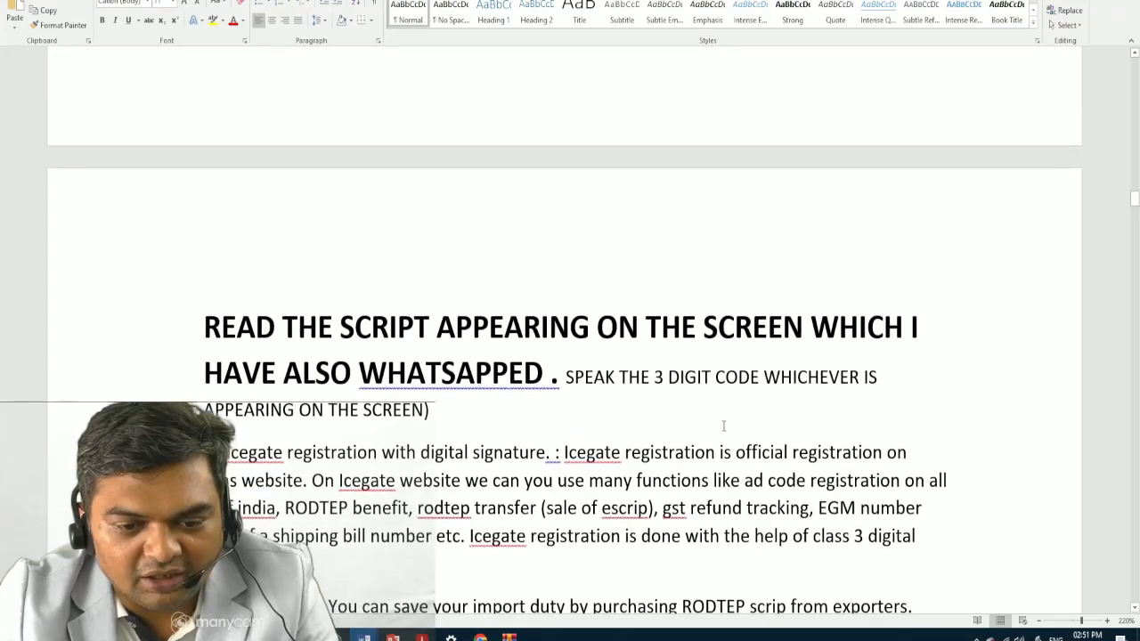
{"action": "scroll", "coordinate": [727, 423], "scroll_direction": "down", "scroll_amount": 4}
{"action": "scroll", "coordinate": [740, 460], "scroll_direction": "down", "scroll_amount": 10}
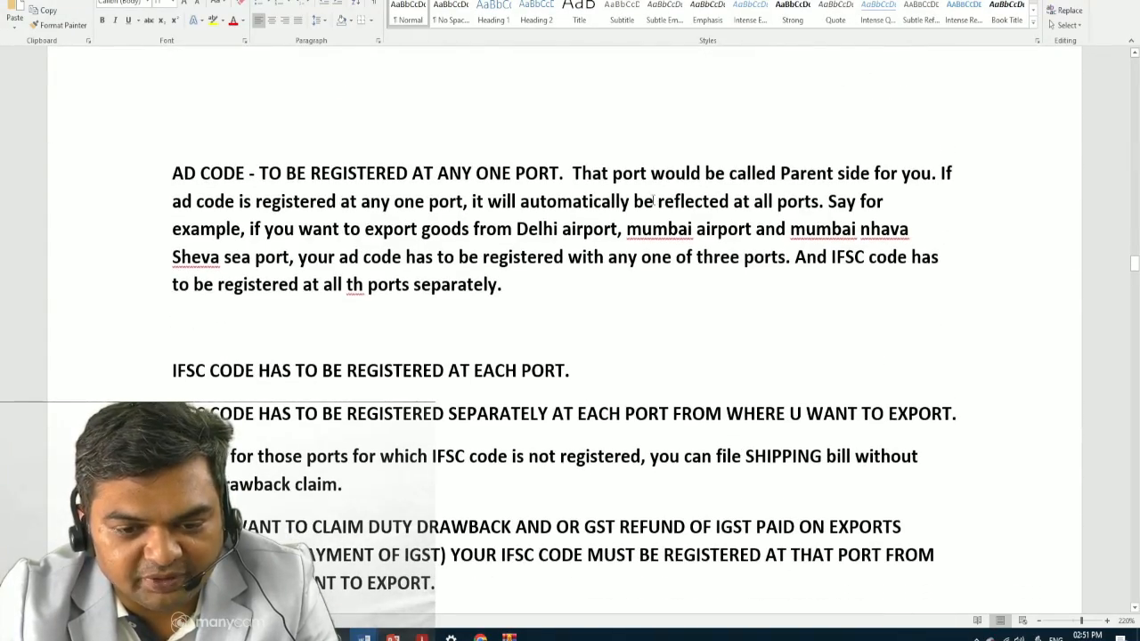
{"action": "scroll", "coordinate": [625, 313], "scroll_direction": "down", "scroll_amount": 1}
{"action": "left_click_drag", "start_coordinate": [657, 132], "coordinate": [818, 133]}
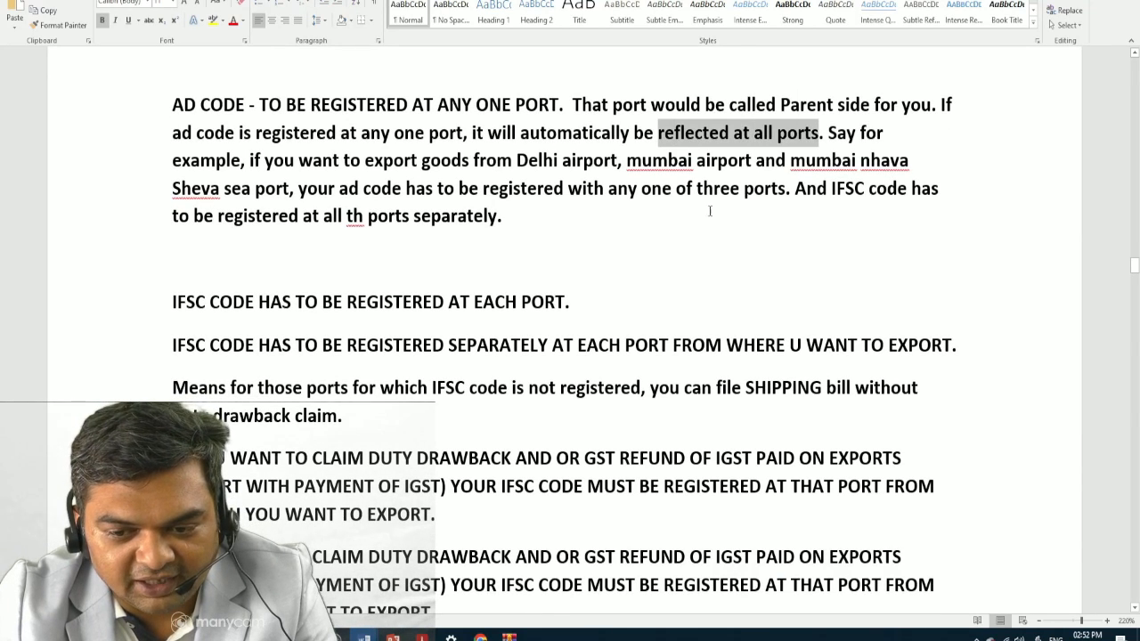
{"action": "left_click", "coordinate": [591, 237]}
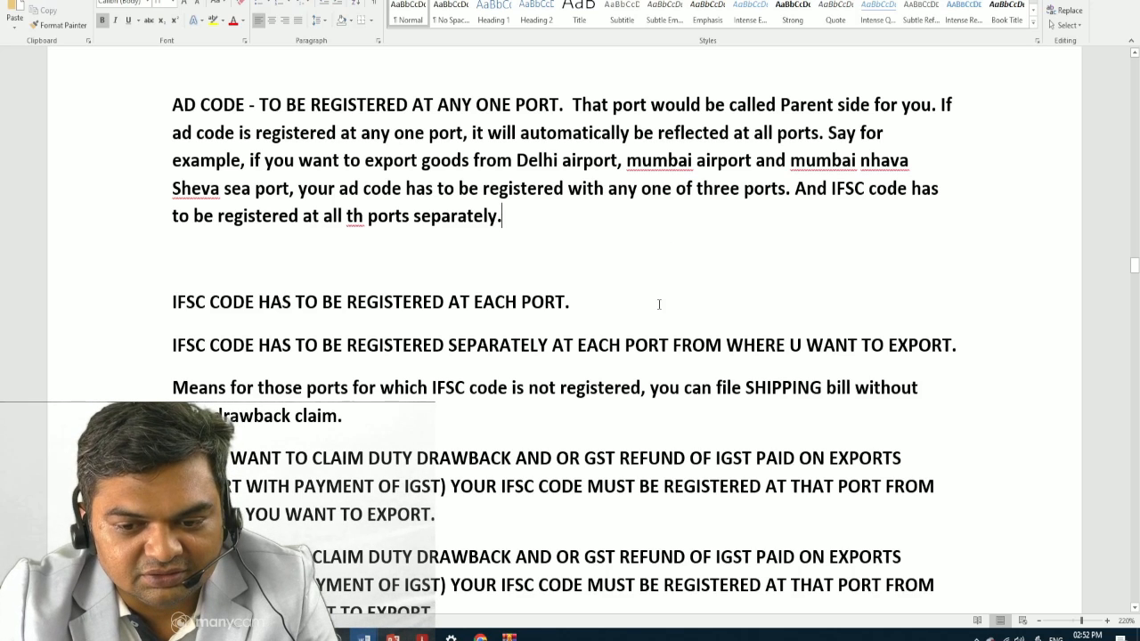
Highlight 'AT EACH PORT' and 'CODE HAS TO BE REGISTERED' in the IFSC notes.
{"action": "scroll", "coordinate": [655, 310], "scroll_direction": "down", "scroll_amount": 1}
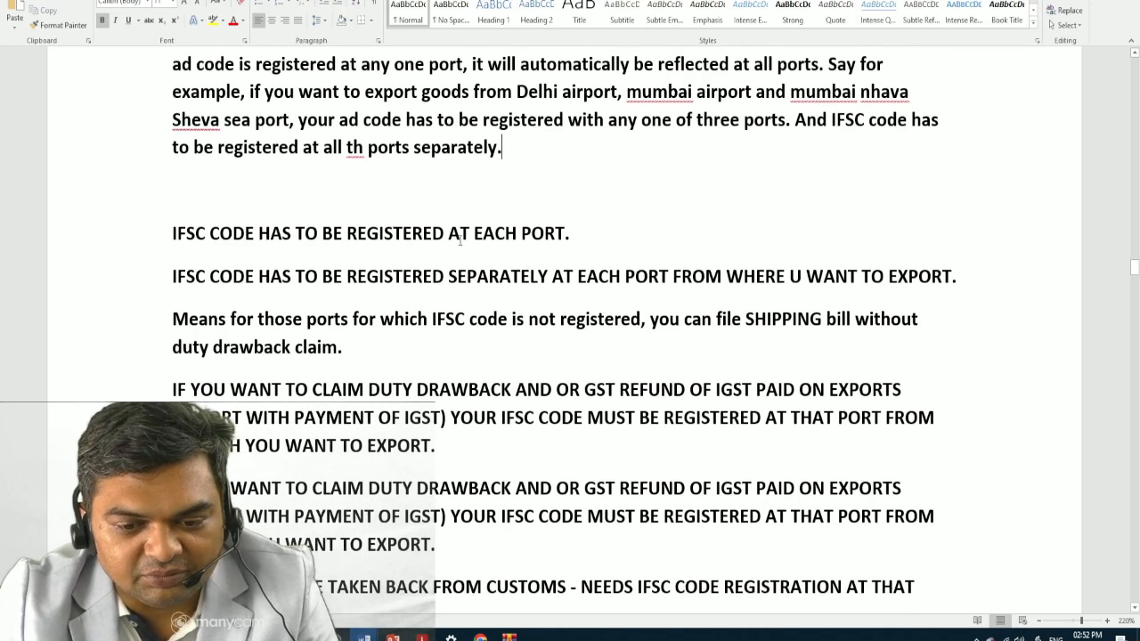
{"action": "left_click_drag", "start_coordinate": [457, 239], "coordinate": [564, 237]}
{"action": "left_click_drag", "start_coordinate": [210, 278], "coordinate": [445, 278]}
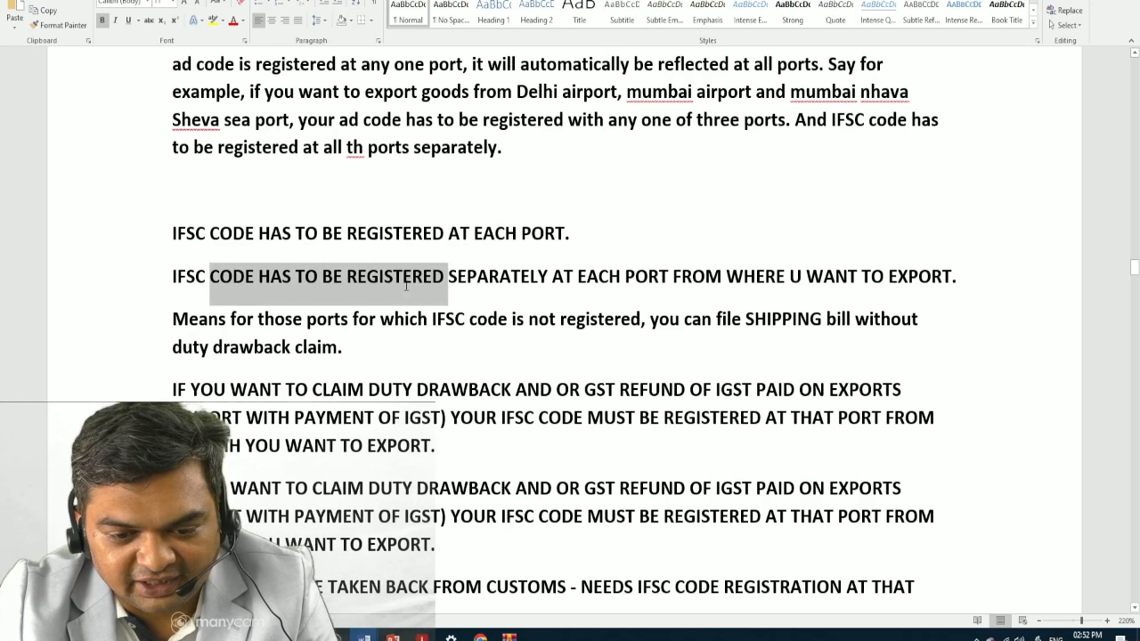
{"action": "left_click", "coordinate": [563, 278]}
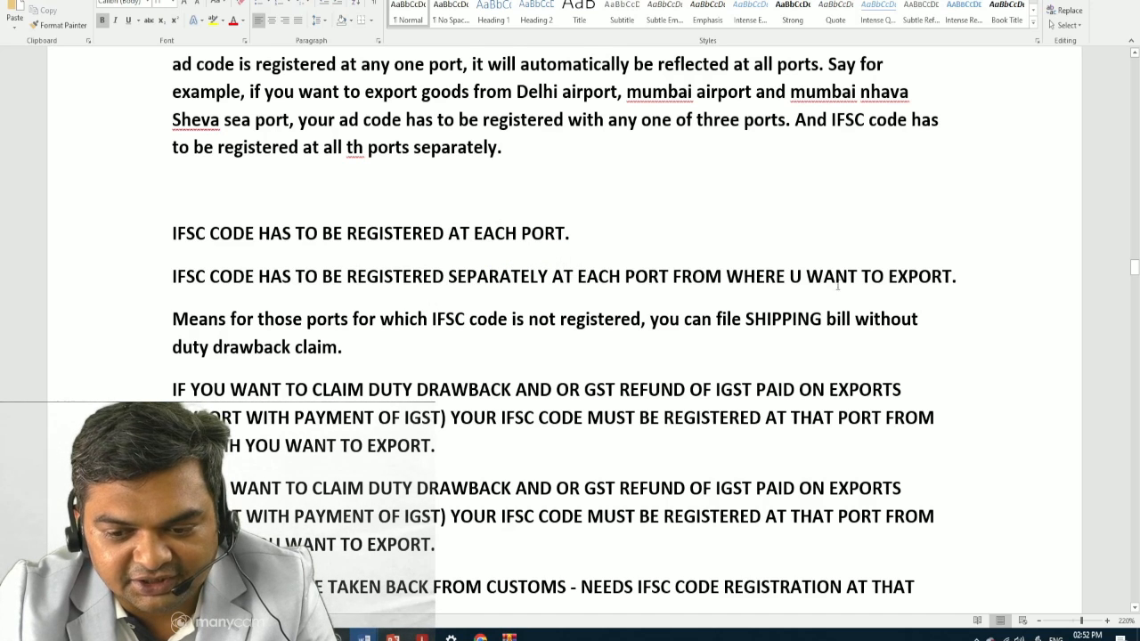
Highlight the 'file SHIPPING bill without' phrase and the duty drawback paragraph.
{"action": "scroll", "coordinate": [866, 305], "scroll_direction": "down", "scroll_amount": 1}
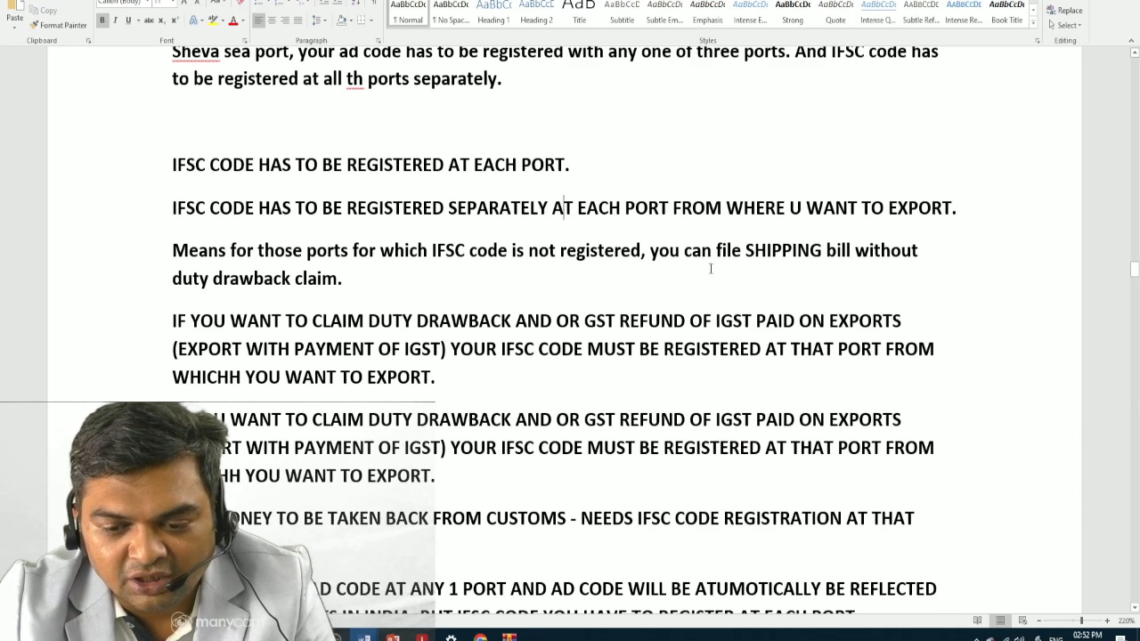
{"action": "left_click_drag", "start_coordinate": [717, 252], "coordinate": [917, 252]}
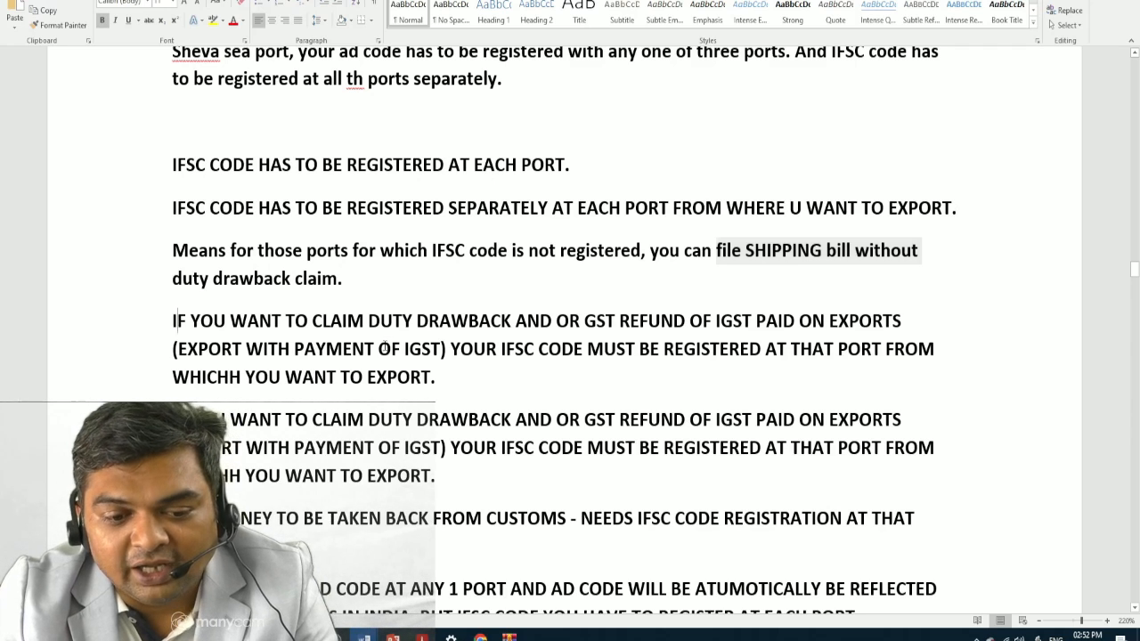
{"action": "left_click_drag", "start_coordinate": [172, 320], "coordinate": [442, 368]}
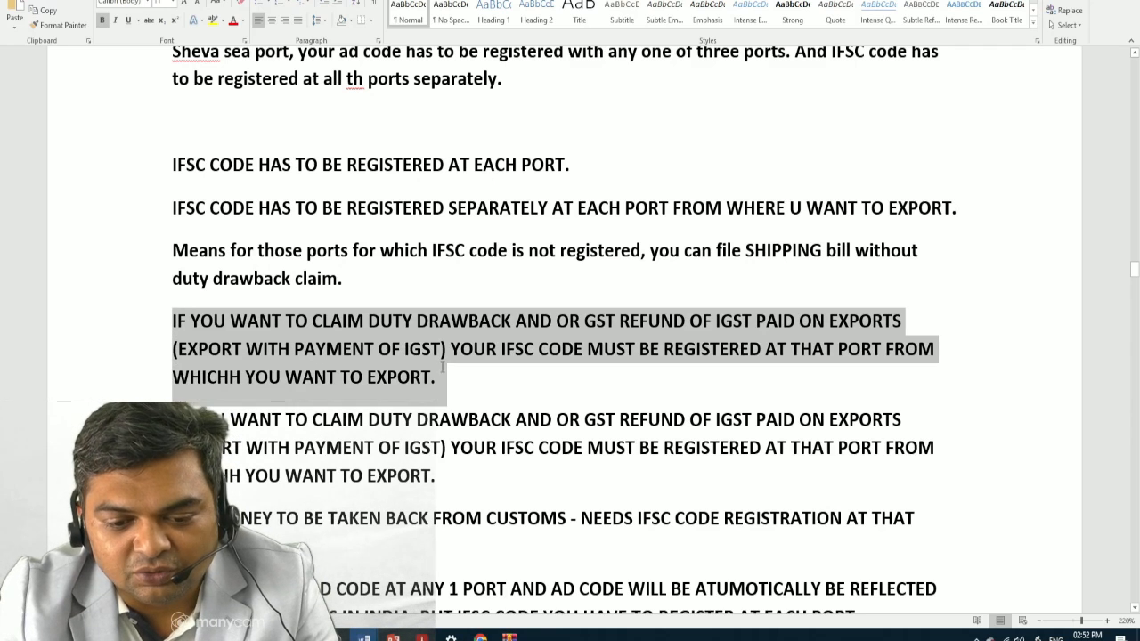
{"action": "left_click", "coordinate": [527, 401]}
Scroll through the rest of the notes and return to the ICEGATE portal.
{"action": "scroll", "coordinate": [527, 400], "scroll_direction": "down", "scroll_amount": 10}
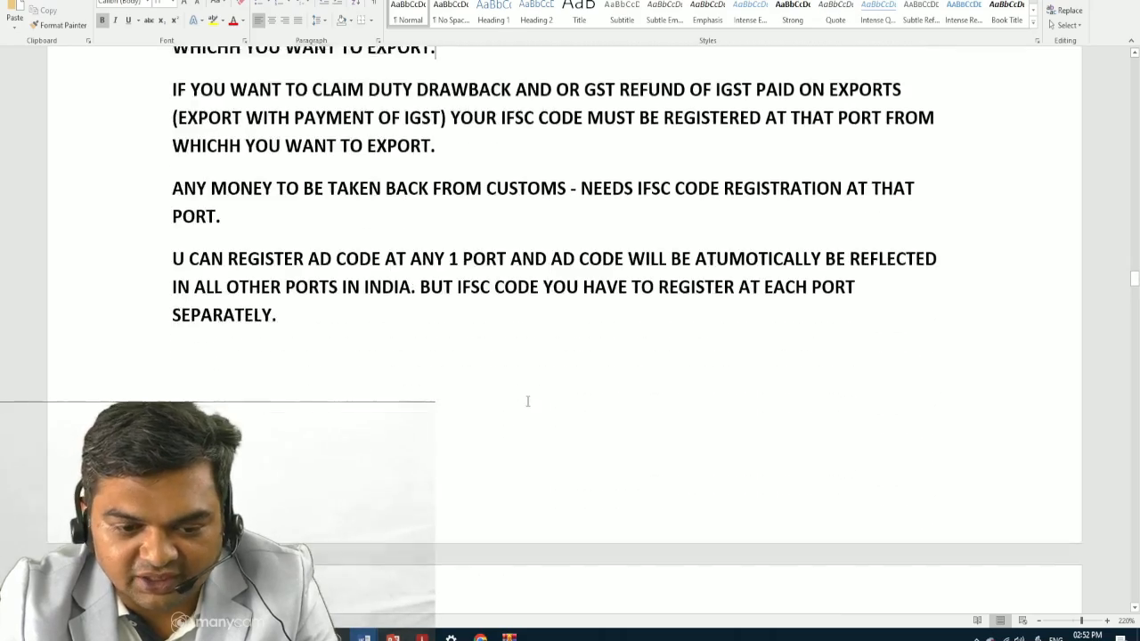
{"action": "scroll", "coordinate": [527, 401], "scroll_direction": "up", "scroll_amount": 8}
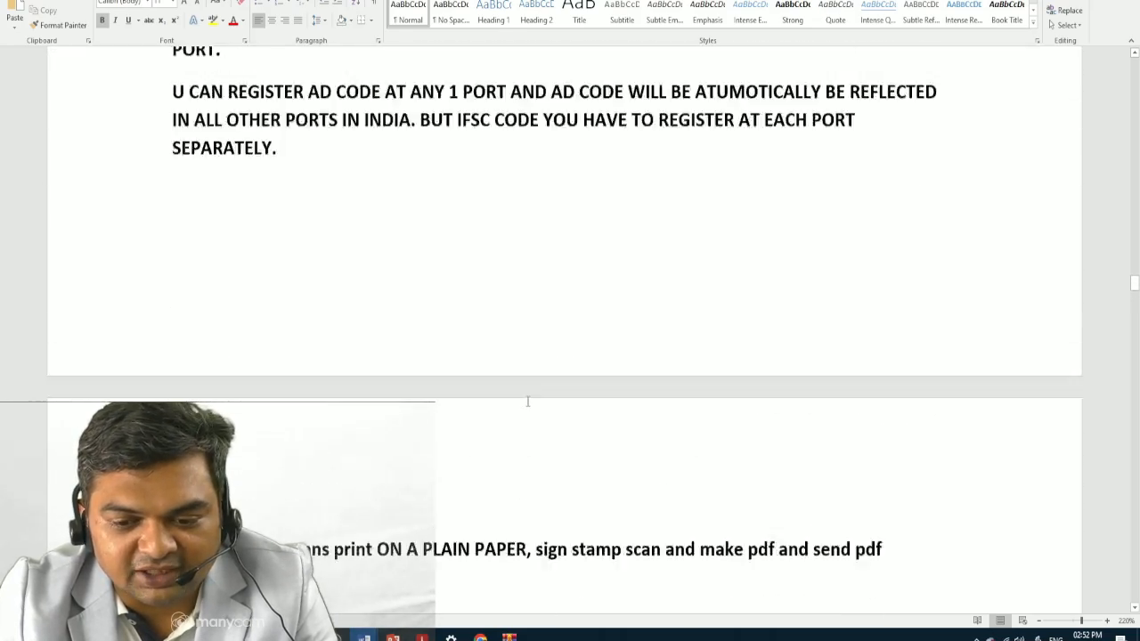
{"action": "scroll", "coordinate": [528, 400], "scroll_direction": "up", "scroll_amount": 3}
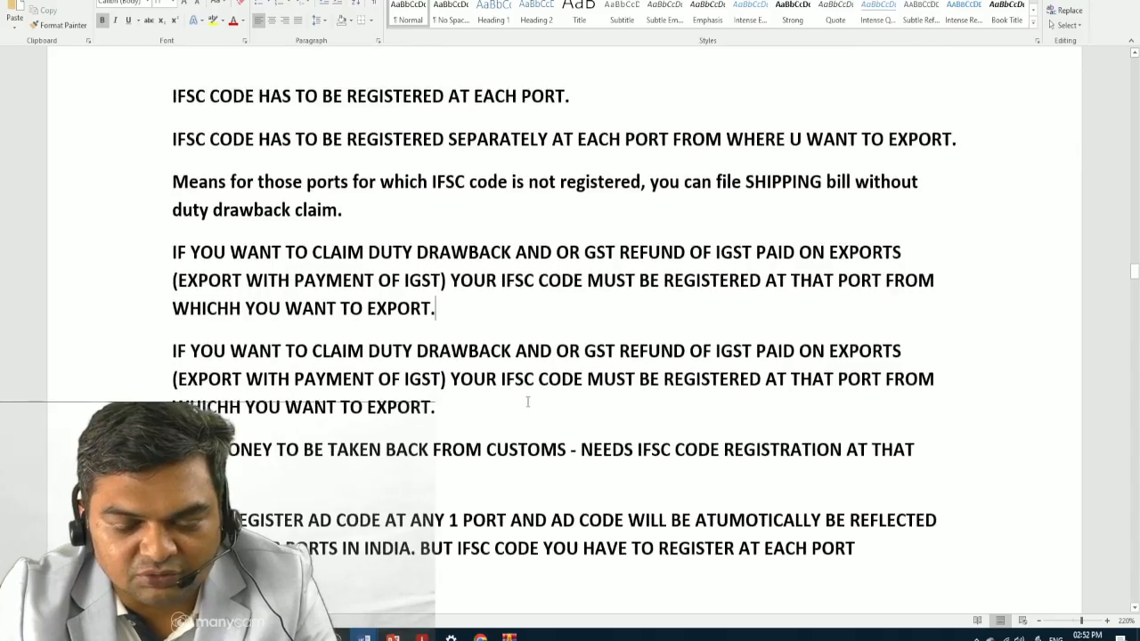
{"action": "scroll", "coordinate": [528, 402], "scroll_direction": "down", "scroll_amount": 3}
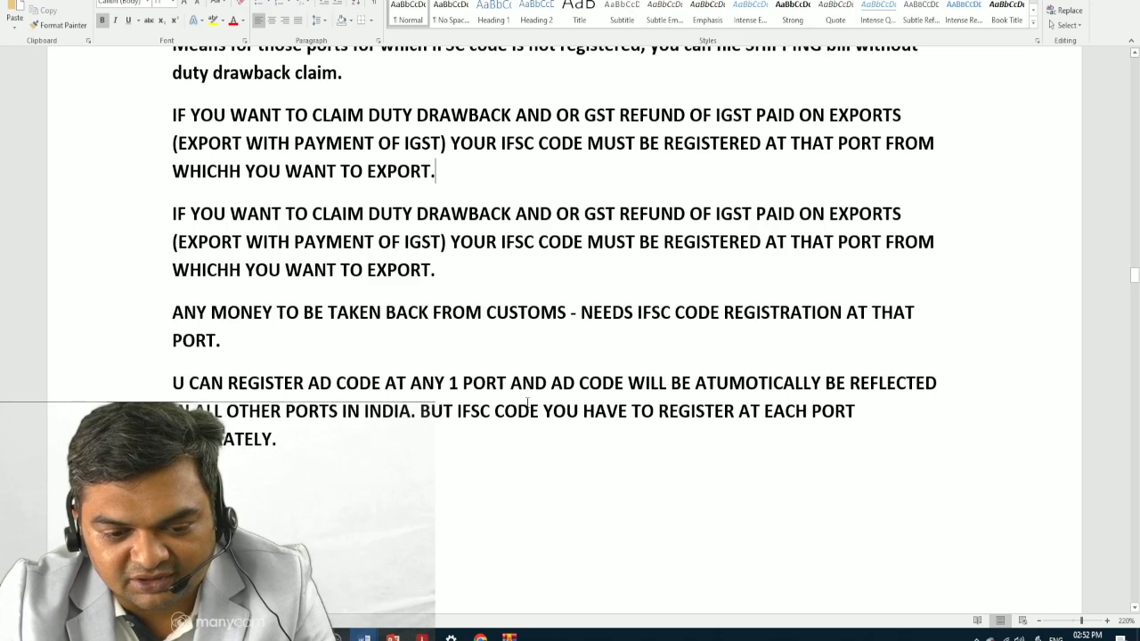
{"action": "scroll", "coordinate": [397, 355], "scroll_direction": "down", "scroll_amount": 3}
{"action": "scroll", "coordinate": [397, 354], "scroll_direction": "down", "scroll_amount": 12}
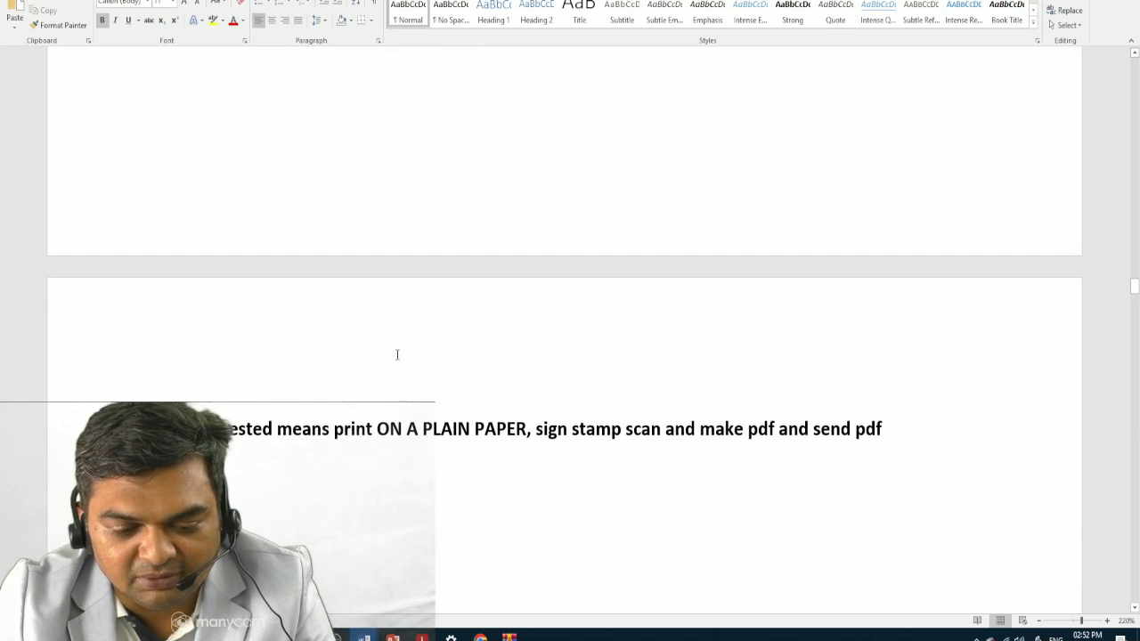
{"action": "scroll", "coordinate": [397, 355], "scroll_direction": "down", "scroll_amount": 6}
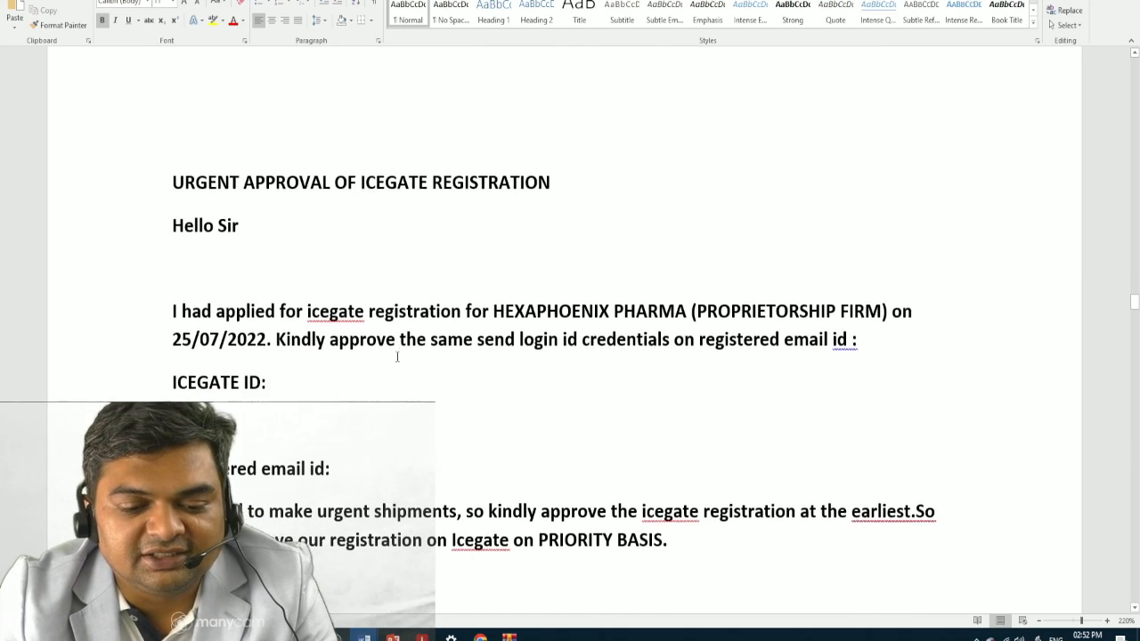
{"action": "scroll", "coordinate": [397, 356], "scroll_direction": "up", "scroll_amount": 7}
{"action": "scroll", "coordinate": [397, 356], "scroll_direction": "up", "scroll_amount": 9}
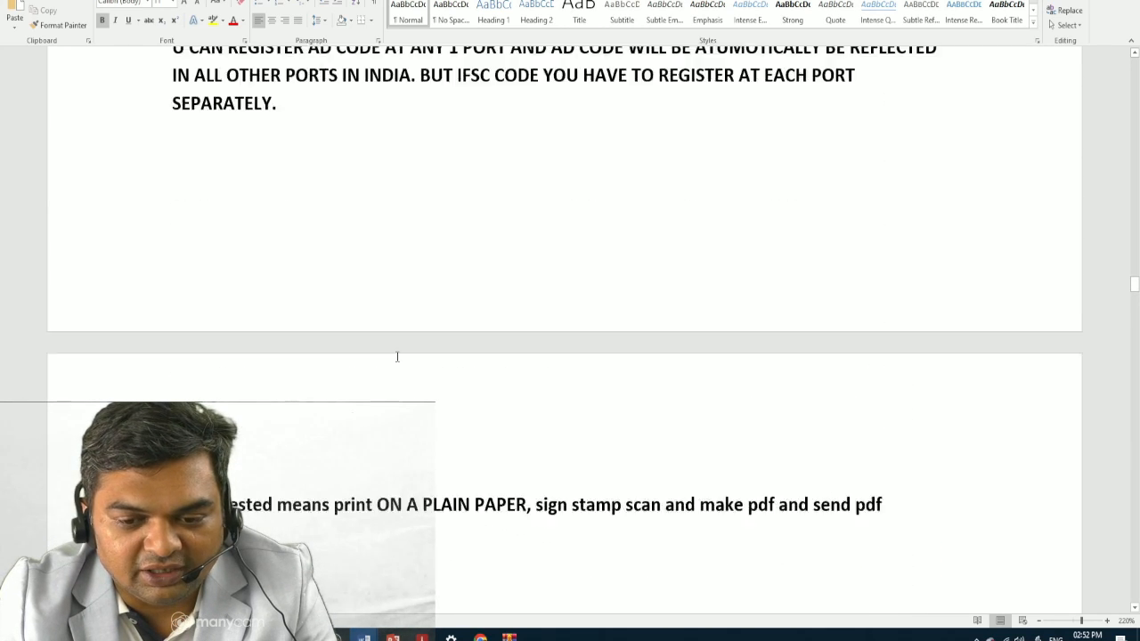
{"action": "scroll", "coordinate": [394, 356], "scroll_direction": "down", "scroll_amount": 5}
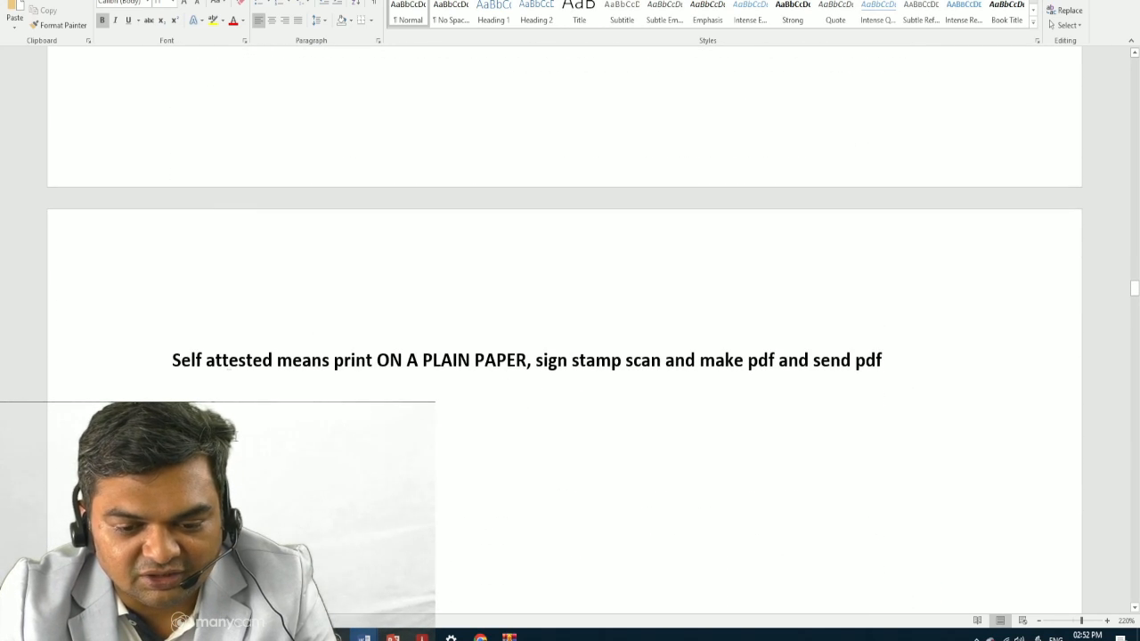
{"action": "left_click", "coordinate": [480, 636]}
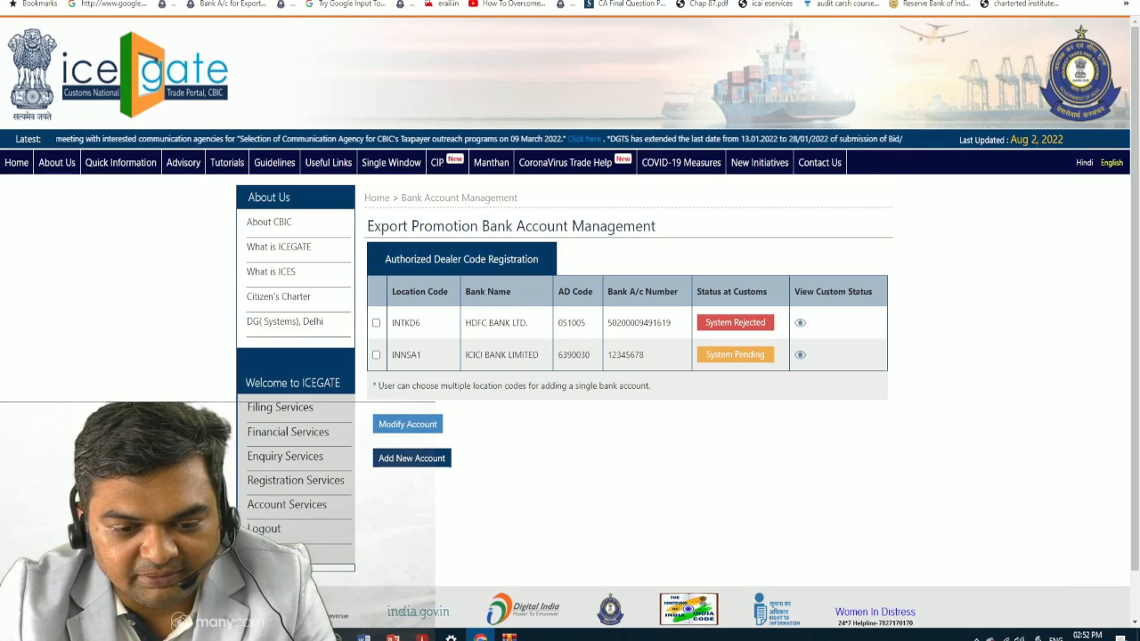
In Bank Account Management, choose the Bank A/c for Export Promotion Incentive account type.
{"action": "left_click", "coordinate": [288, 432]}
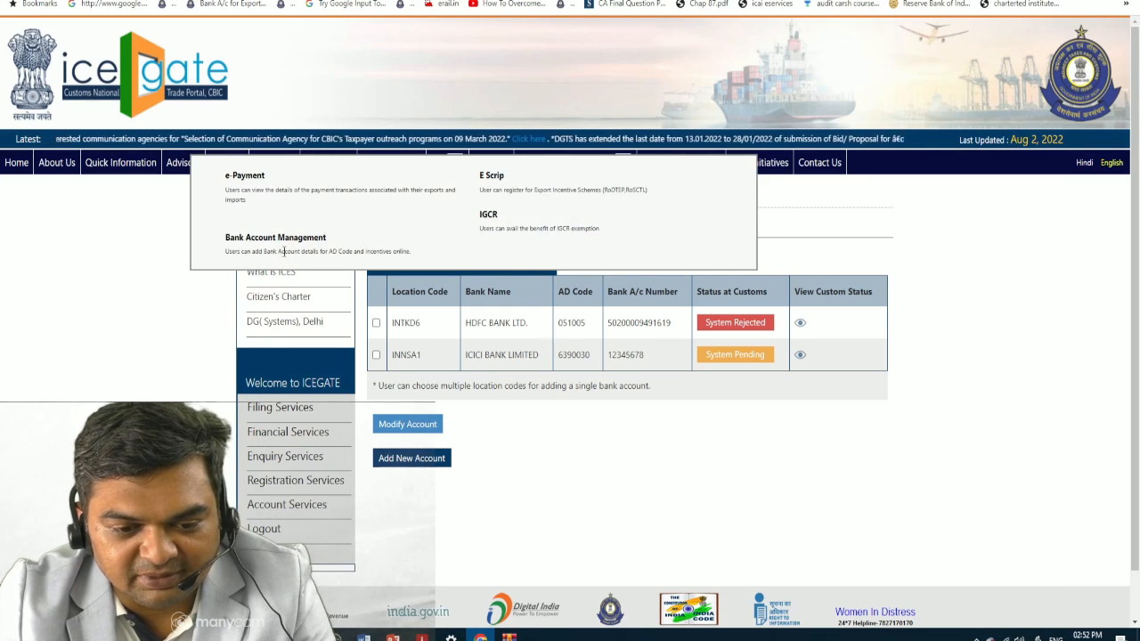
{"action": "left_click", "coordinate": [283, 251]}
{"action": "left_click", "coordinate": [394, 324]}
{"action": "left_click", "coordinate": [419, 359]}
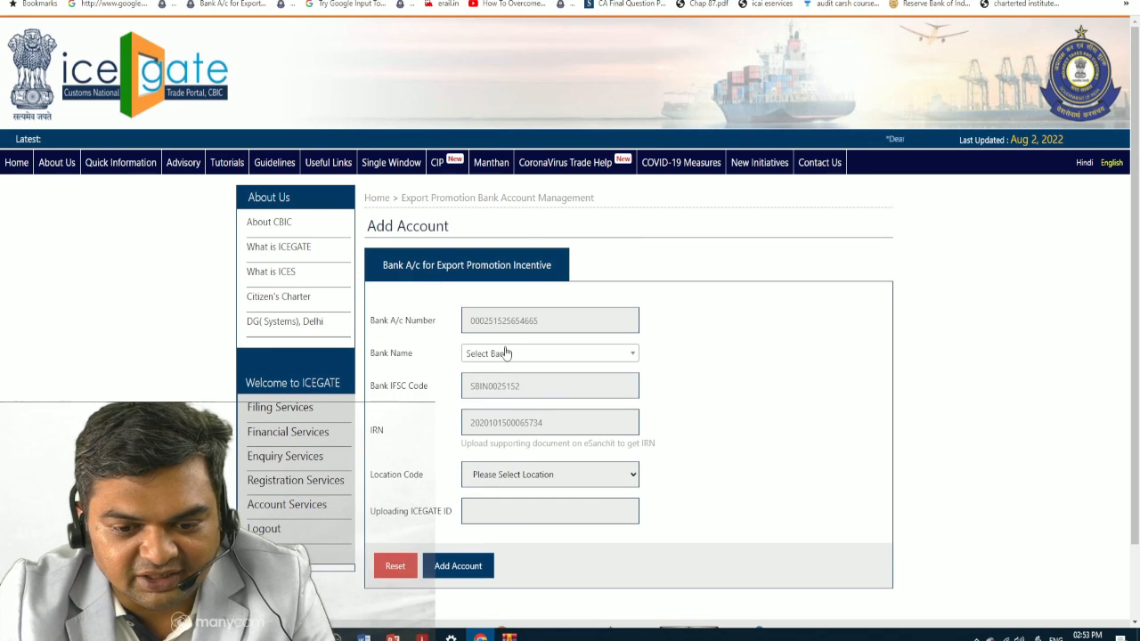
Select ICICI BANK LIMITED as the bank and INNSA1 as the location code.
{"action": "left_click", "coordinate": [504, 354]}
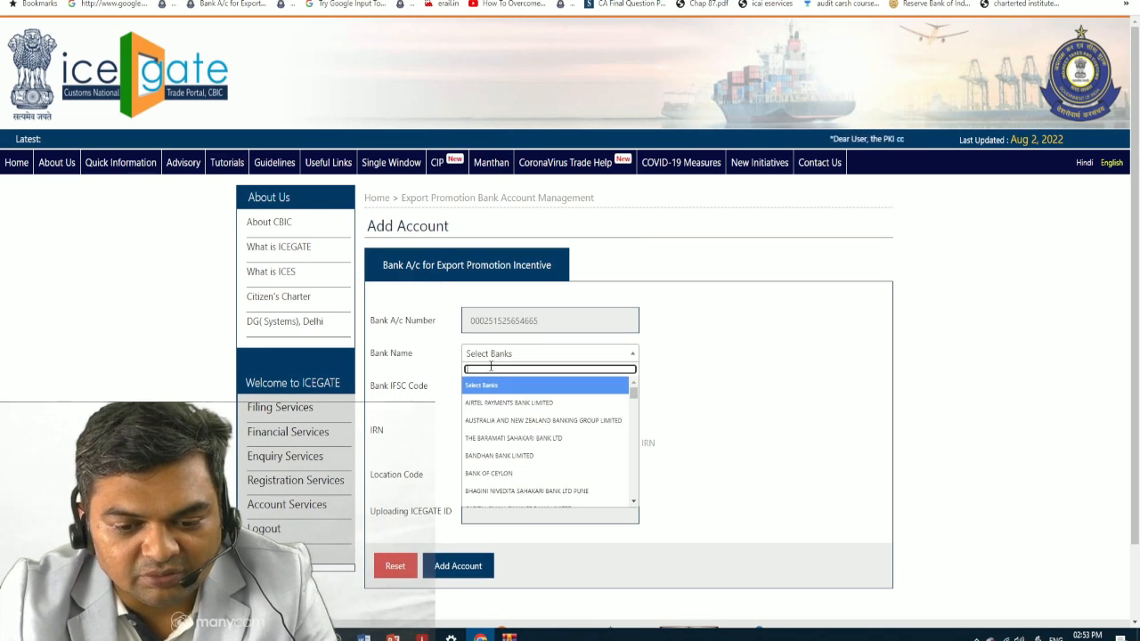
{"action": "type", "text": "icici"}
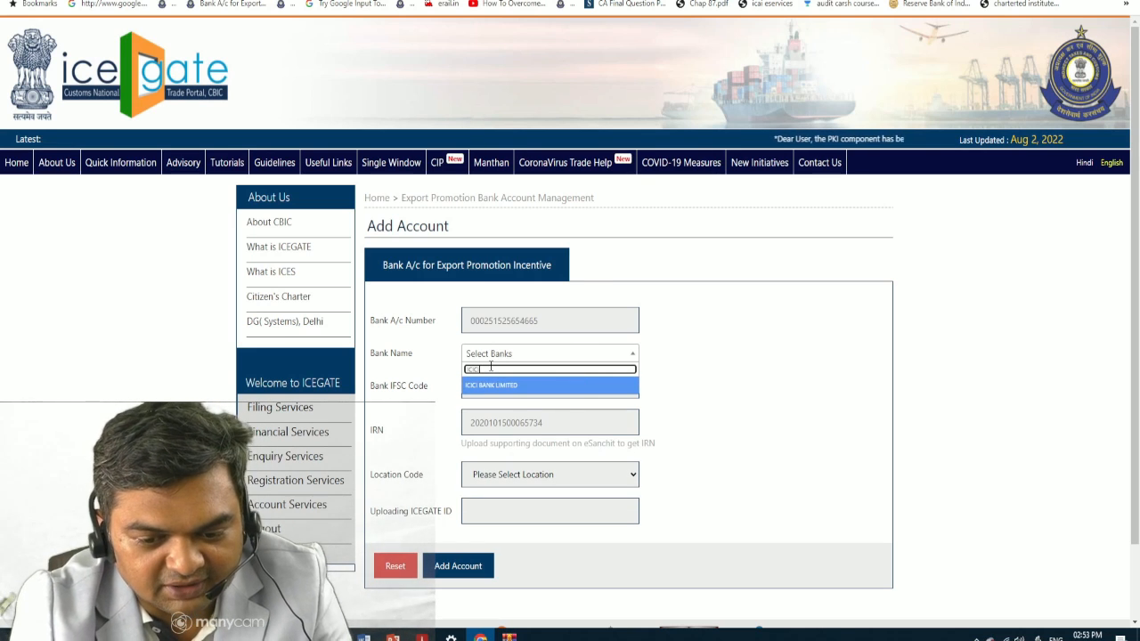
{"action": "key", "text": "Return"}
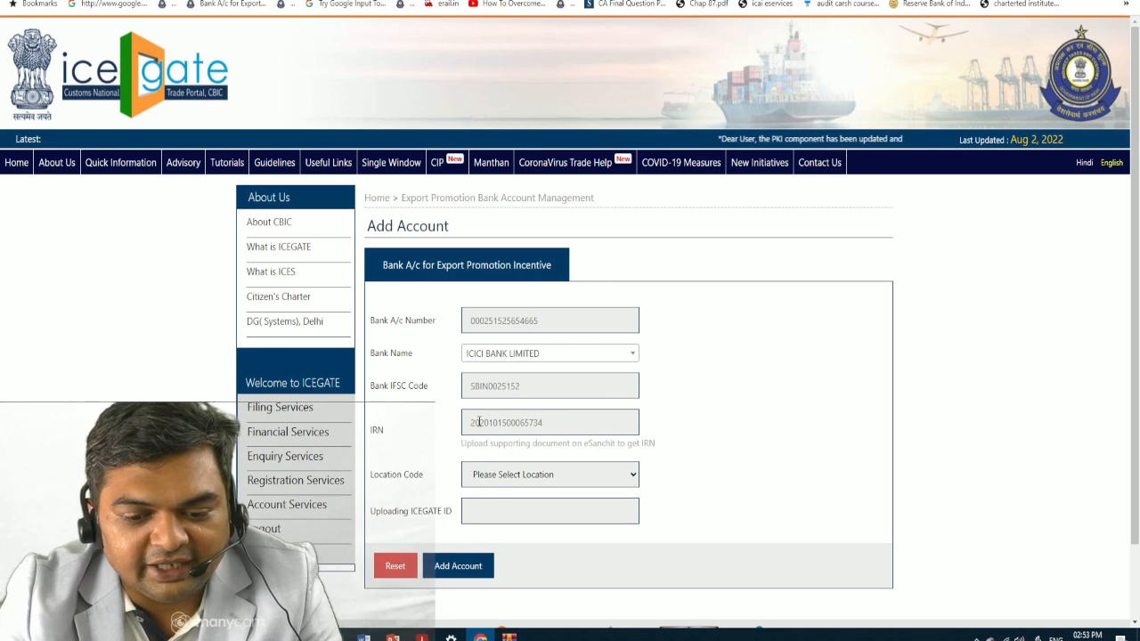
{"action": "left_click", "coordinate": [501, 479]}
{"action": "left_click", "coordinate": [503, 349]}
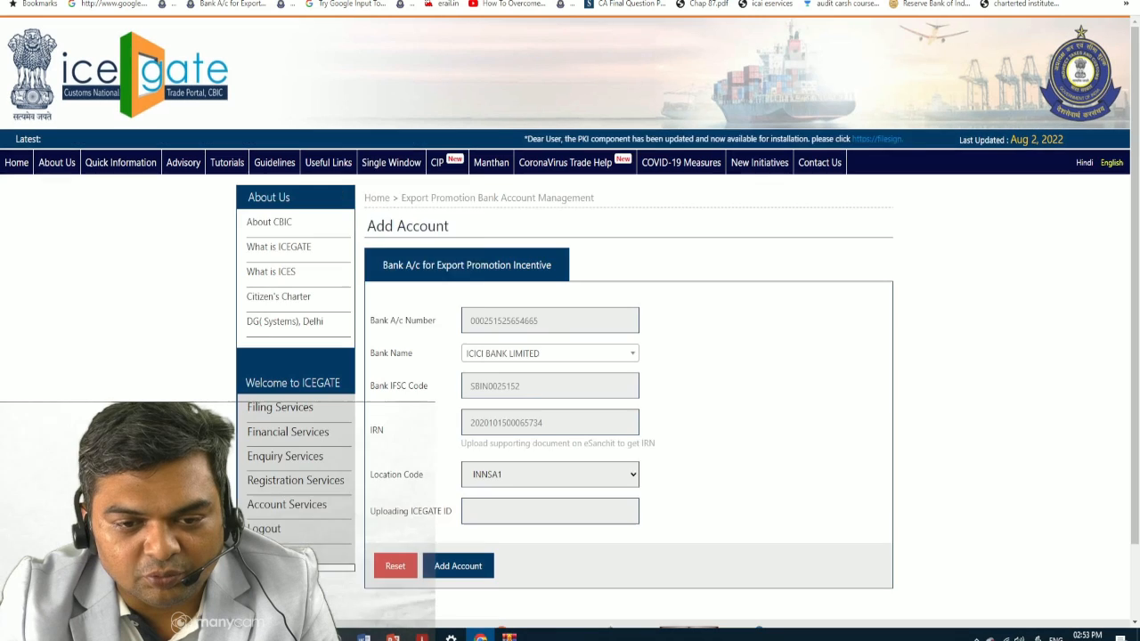
{"action": "left_click", "coordinate": [549, 473]}
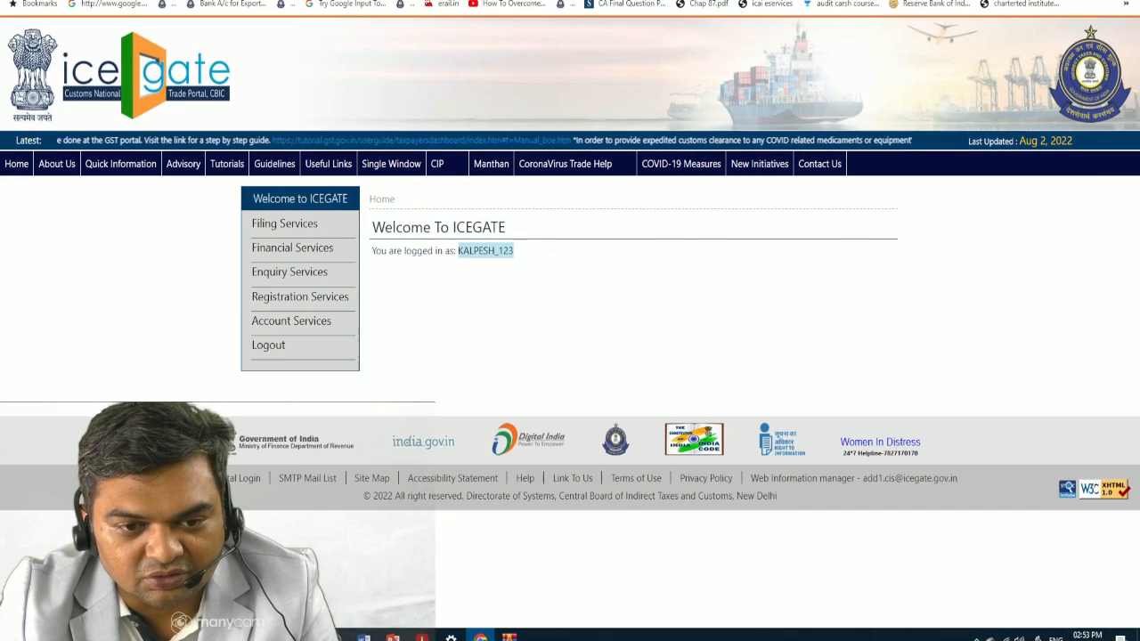
{"action": "left_click", "coordinate": [290, 320]}
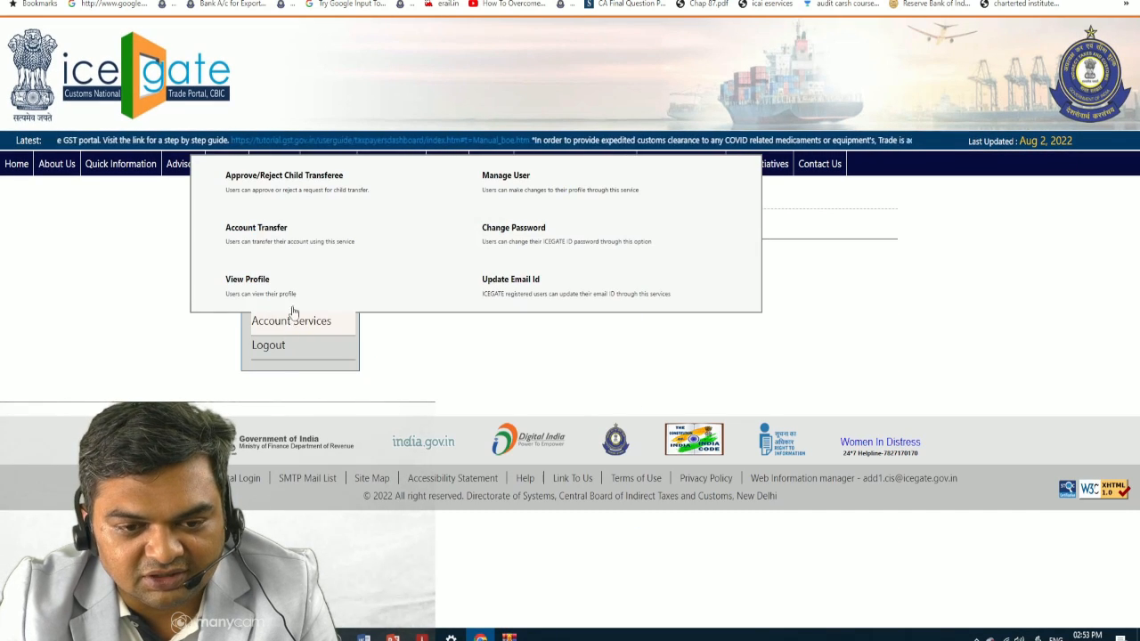
Open View Profile in editable mode, choose Add Location, and browse the Custom Location port list.
{"action": "left_click", "coordinate": [238, 280]}
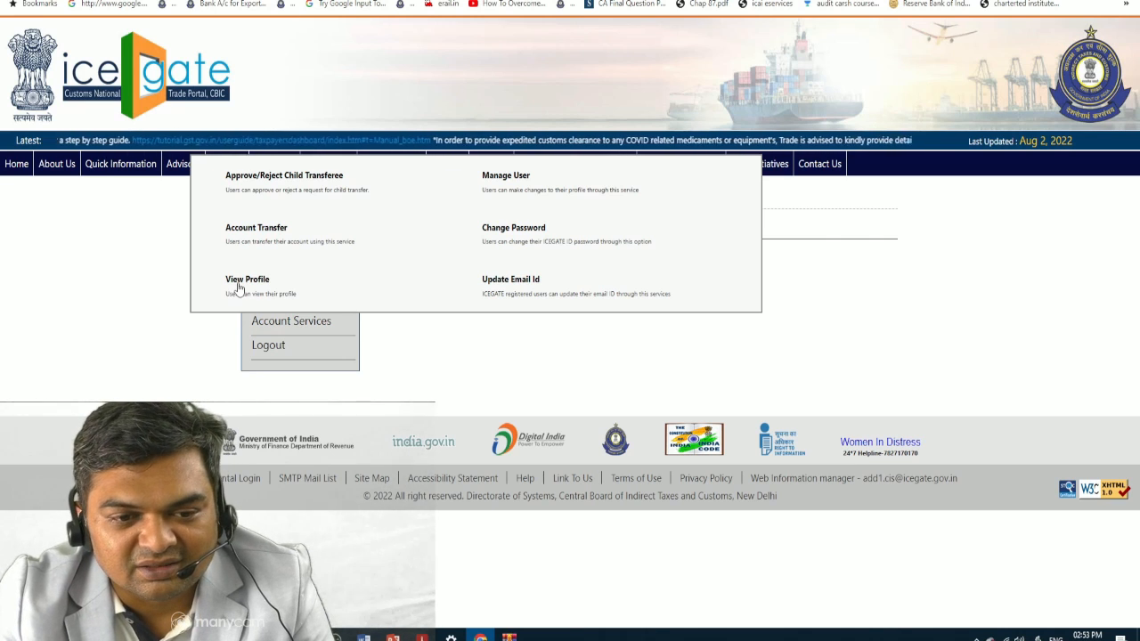
{"action": "scroll", "coordinate": [601, 407], "scroll_direction": "down", "scroll_amount": 3}
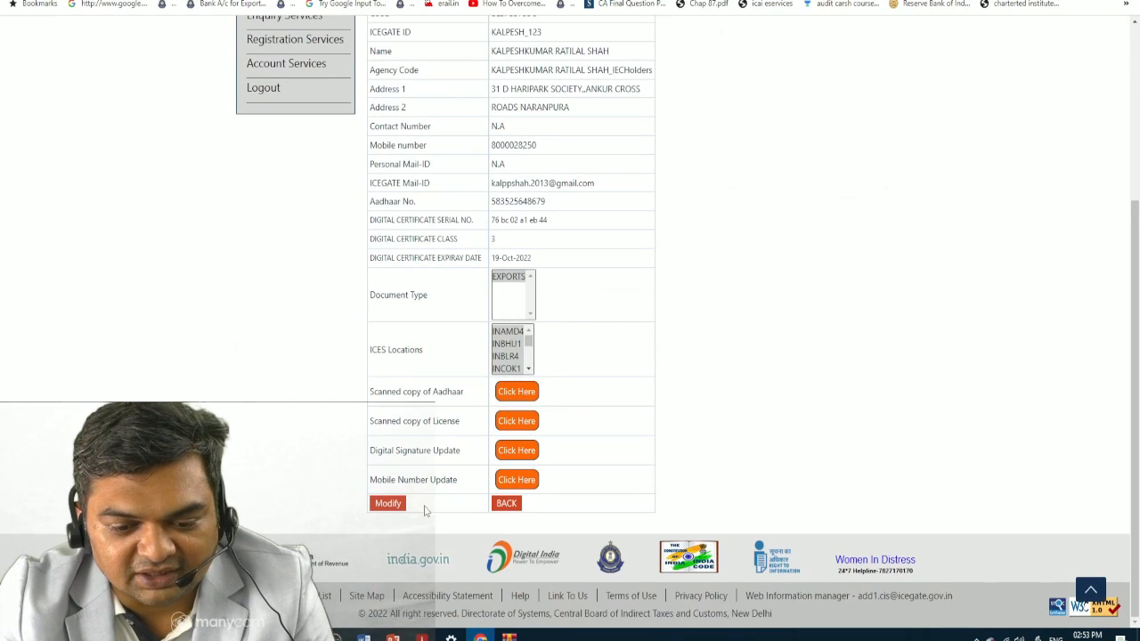
{"action": "left_click", "coordinate": [510, 455]}
{"action": "scroll", "coordinate": [492, 514], "scroll_direction": "down", "scroll_amount": 3}
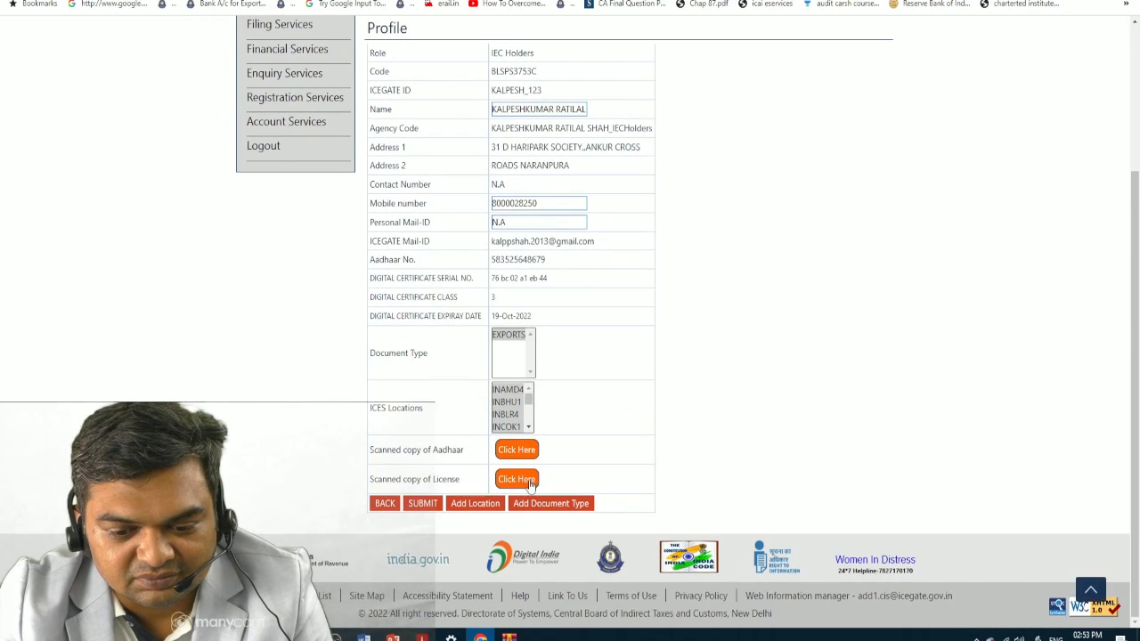
{"action": "left_click", "coordinate": [481, 513]}
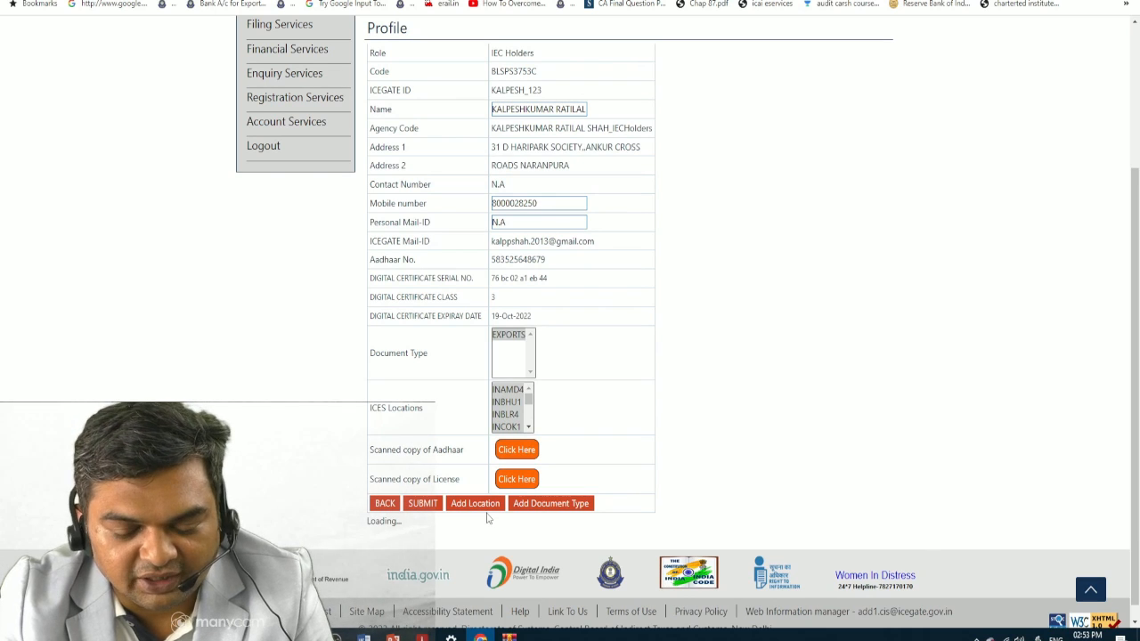
{"action": "scroll", "coordinate": [540, 429], "scroll_direction": "down", "scroll_amount": 5}
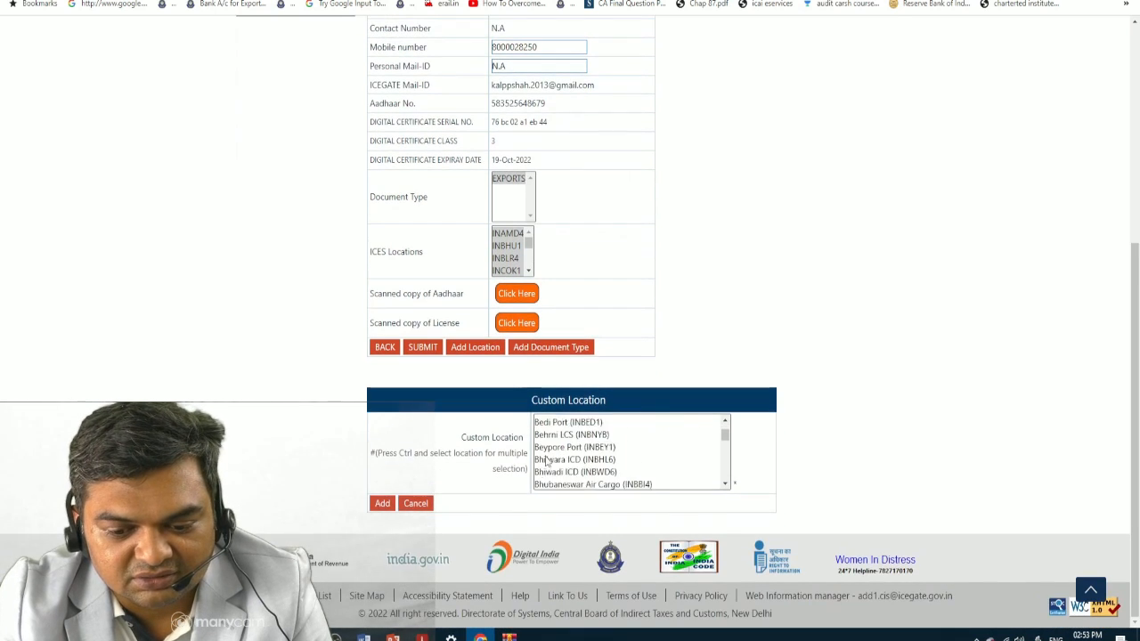
{"action": "scroll", "coordinate": [684, 449], "scroll_direction": "up", "scroll_amount": 3}
{"action": "scroll", "coordinate": [724, 433], "scroll_direction": "down", "scroll_amount": 3}
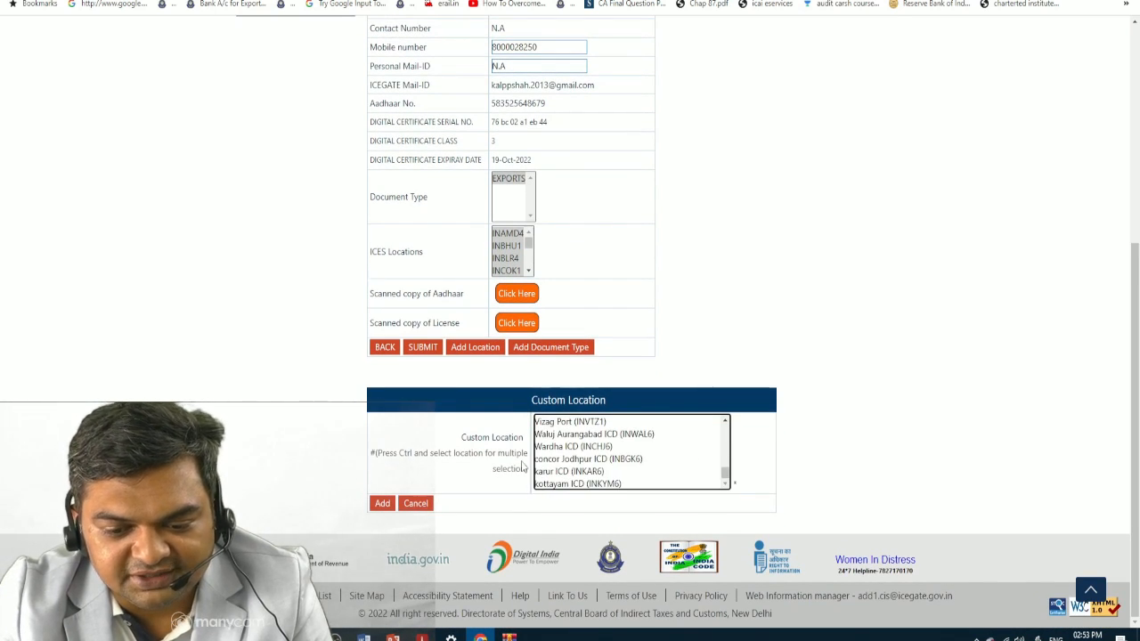
{"action": "scroll", "coordinate": [584, 458], "scroll_direction": "down", "scroll_amount": 10}
{"action": "scroll", "coordinate": [583, 458], "scroll_direction": "up", "scroll_amount": 10}
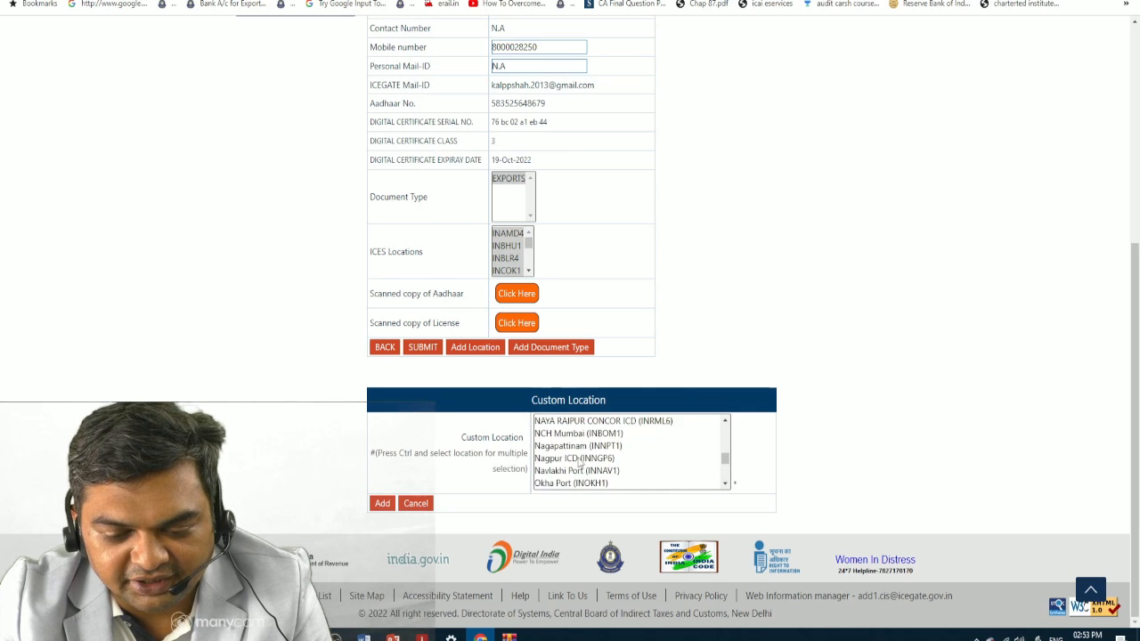
Switch to the EMAIL ID OF DIFFERENT PORTS document and mark the Ahmedabad air cargo address.
{"action": "mouse_move", "coordinate": [364, 634]}
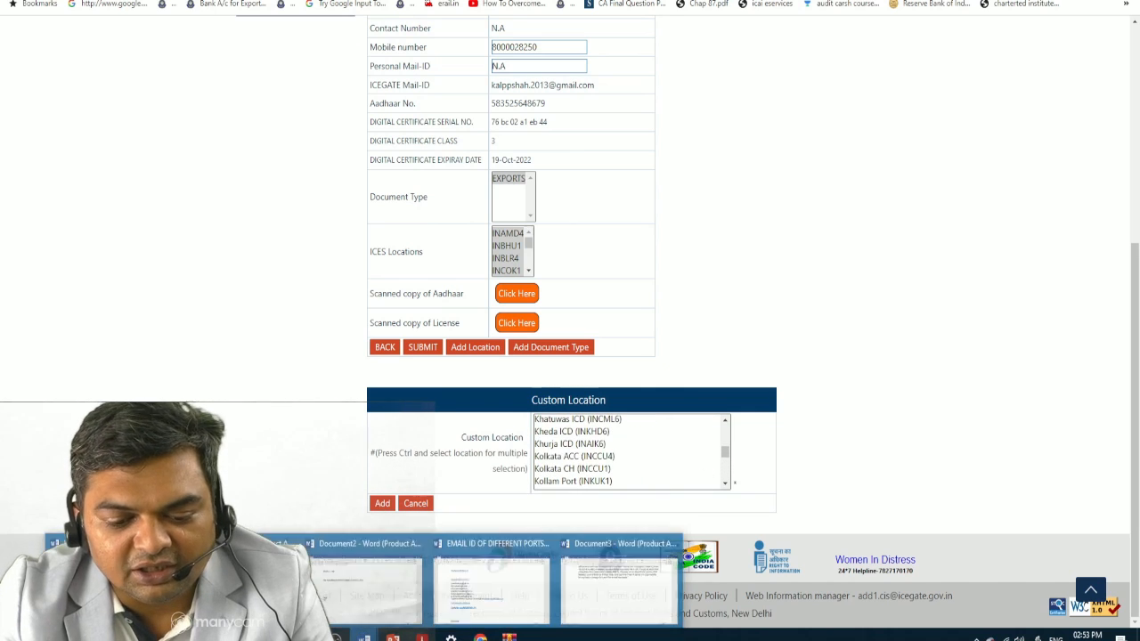
{"action": "mouse_move", "coordinate": [470, 609]}
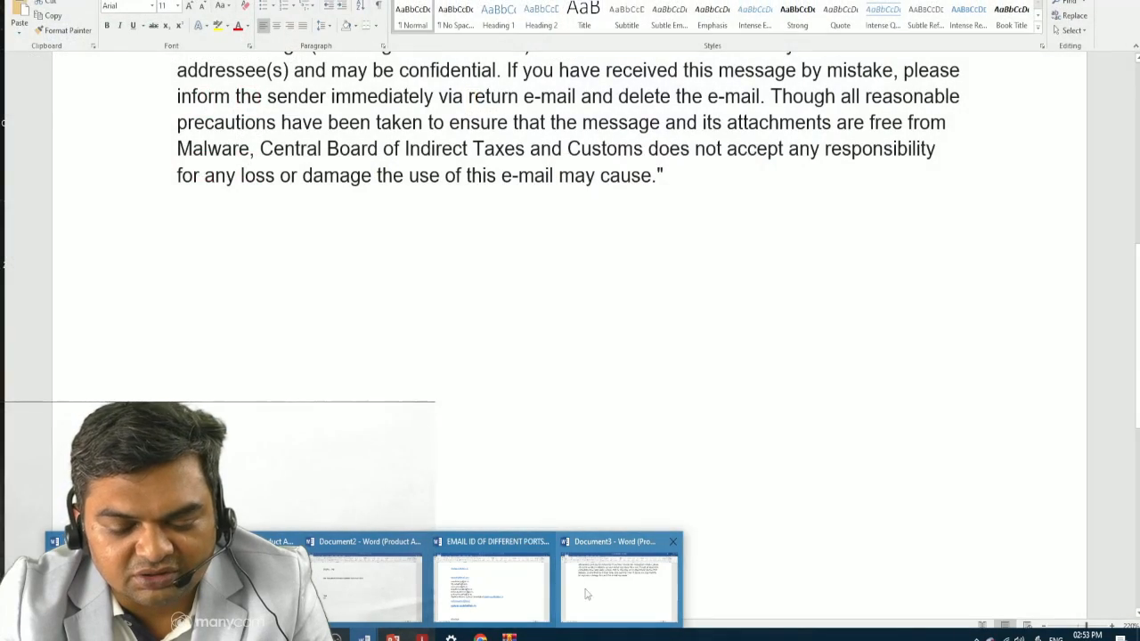
{"action": "left_click", "coordinate": [499, 590]}
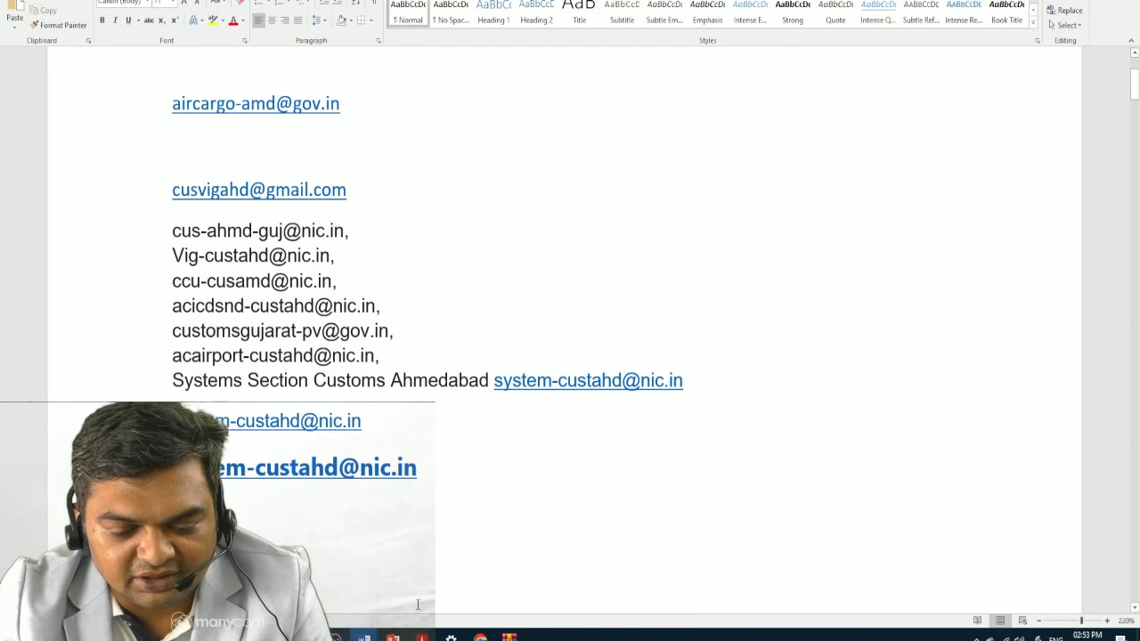
{"action": "scroll", "coordinate": [462, 528], "scroll_direction": "up", "scroll_amount": 2}
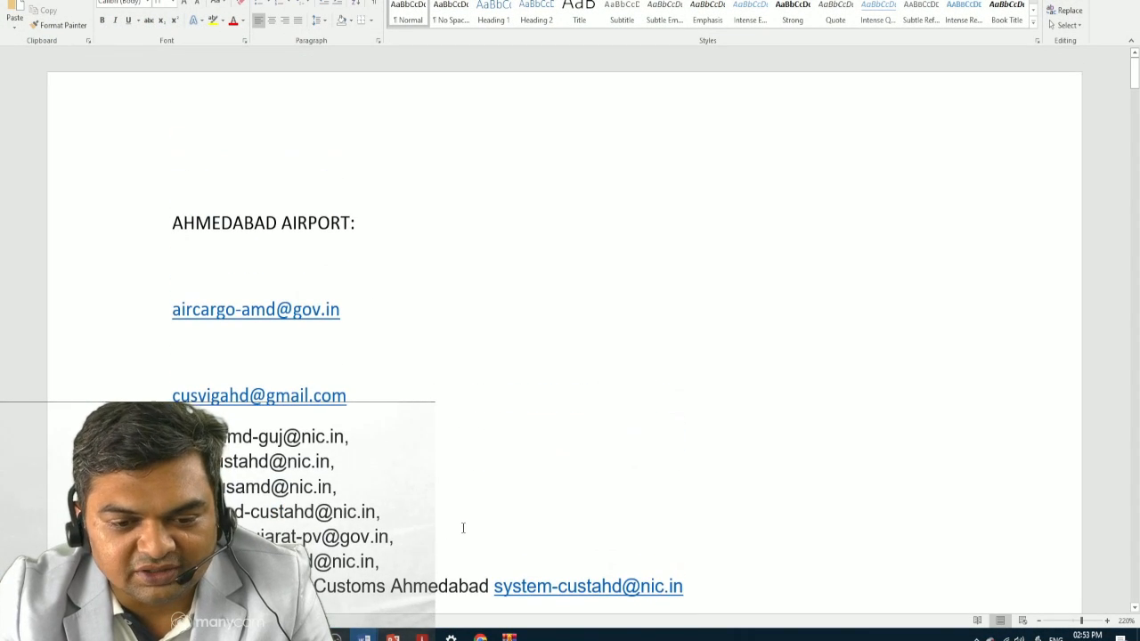
{"action": "scroll", "coordinate": [460, 513], "scroll_direction": "down", "scroll_amount": 2}
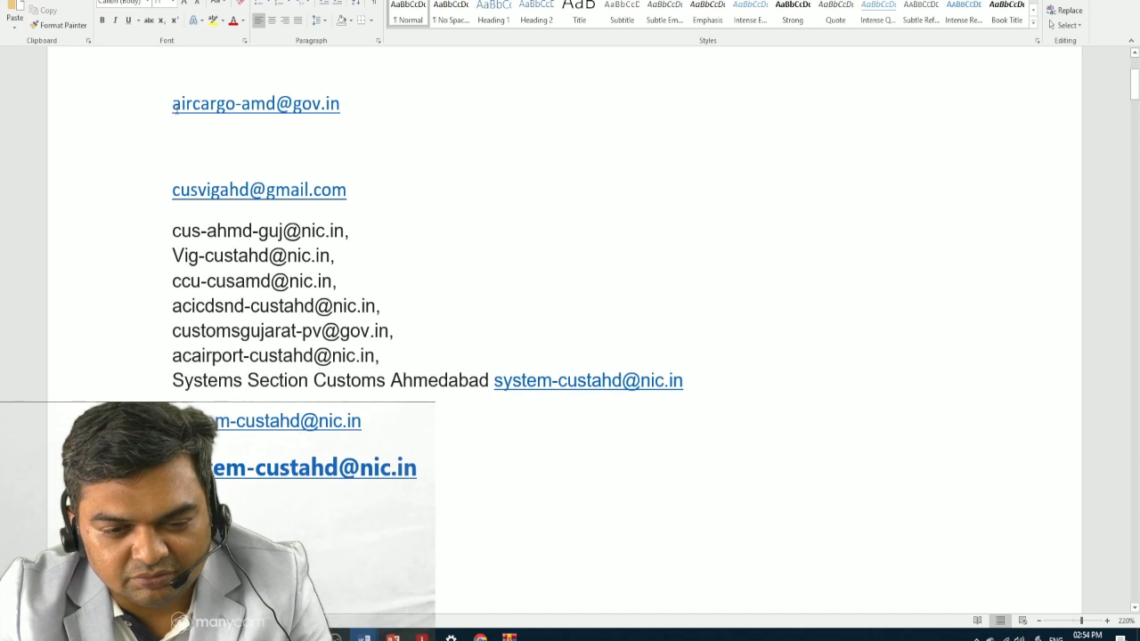
{"action": "left_click_drag", "start_coordinate": [173, 105], "coordinate": [367, 118]}
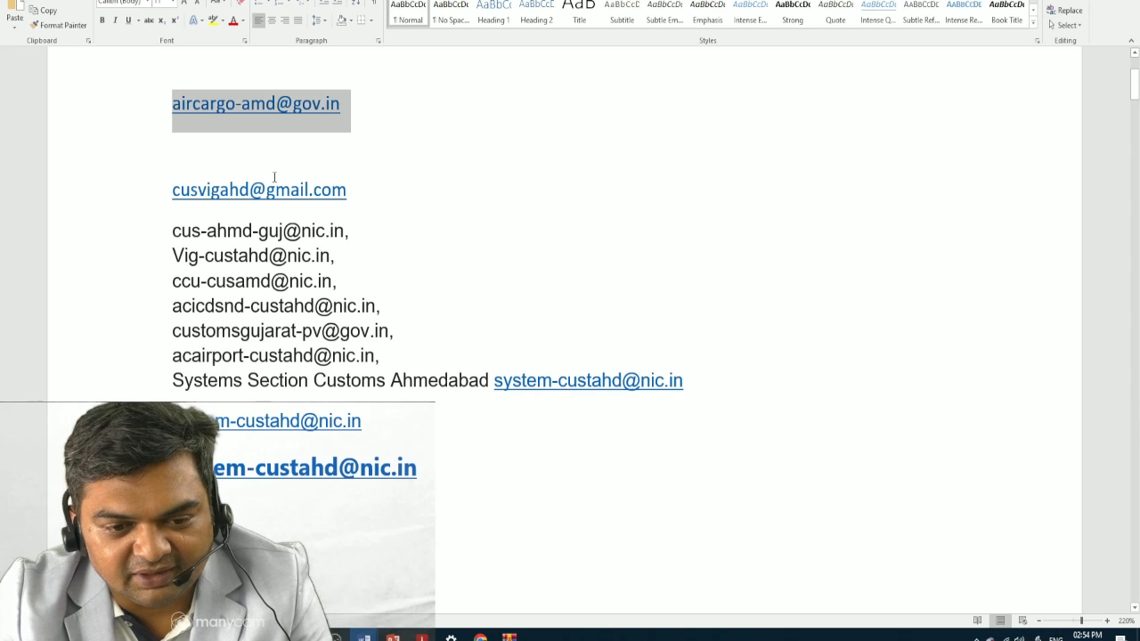
{"action": "left_click", "coordinate": [240, 164]}
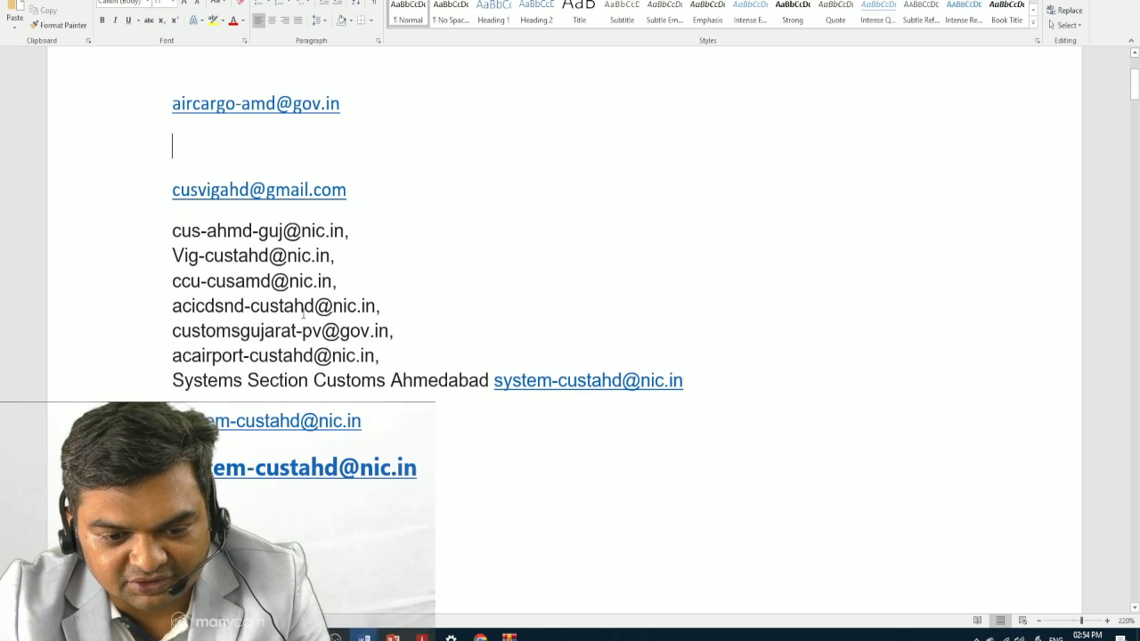
Continue through the next port address blocks, selecting several entries.
{"action": "scroll", "coordinate": [303, 311], "scroll_direction": "up", "scroll_amount": 3}
{"action": "scroll", "coordinate": [211, 322], "scroll_direction": "down", "scroll_amount": 3}
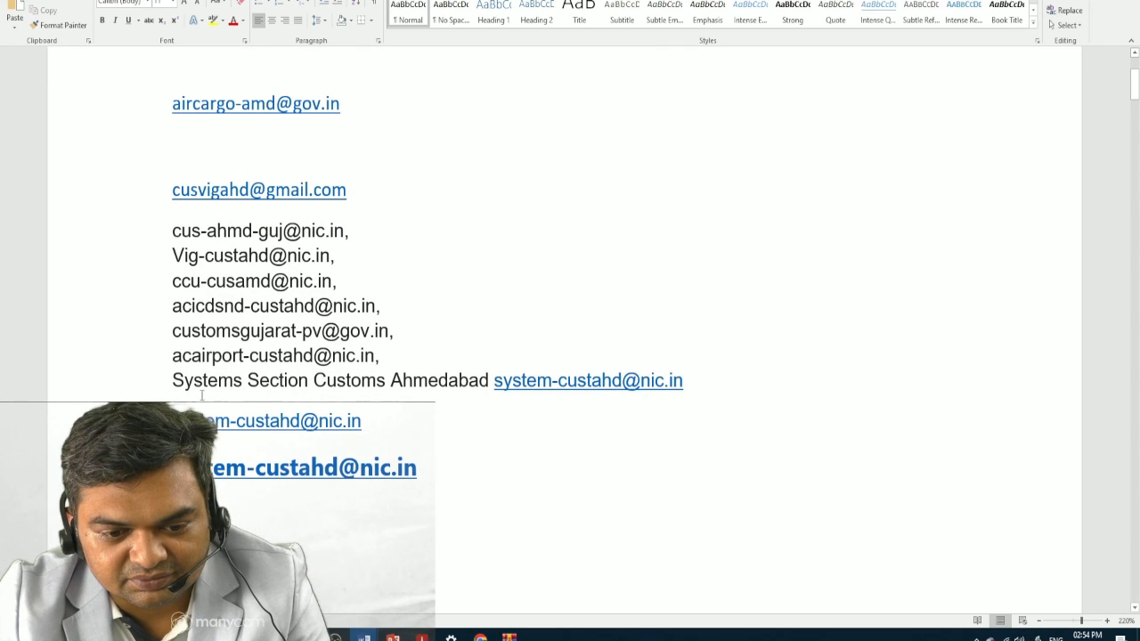
{"action": "scroll", "coordinate": [418, 482], "scroll_direction": "down", "scroll_amount": 6}
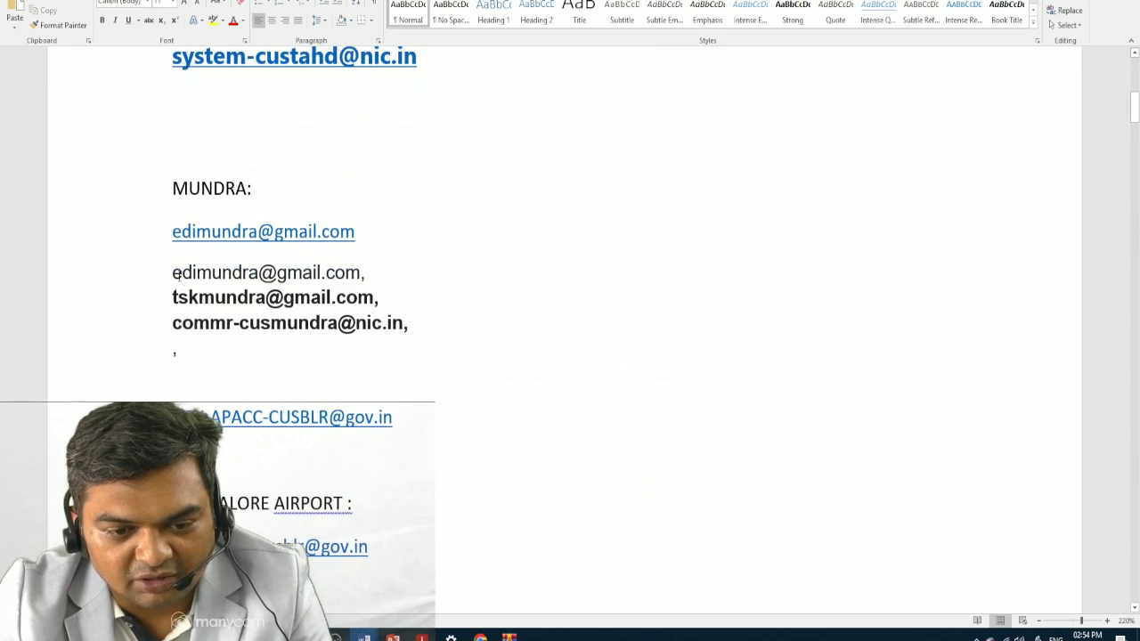
{"action": "left_click_drag", "start_coordinate": [158, 201], "coordinate": [402, 348]}
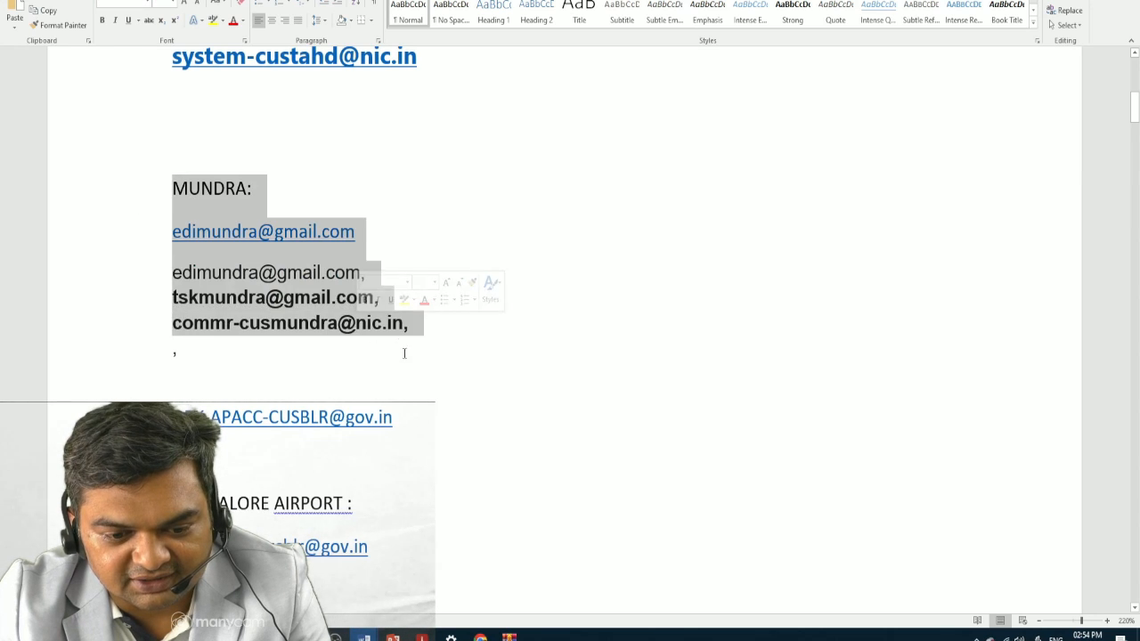
{"action": "scroll", "coordinate": [177, 96], "scroll_direction": "down", "scroll_amount": 5}
{"action": "scroll", "coordinate": [177, 96], "scroll_direction": "up", "scroll_amount": 2}
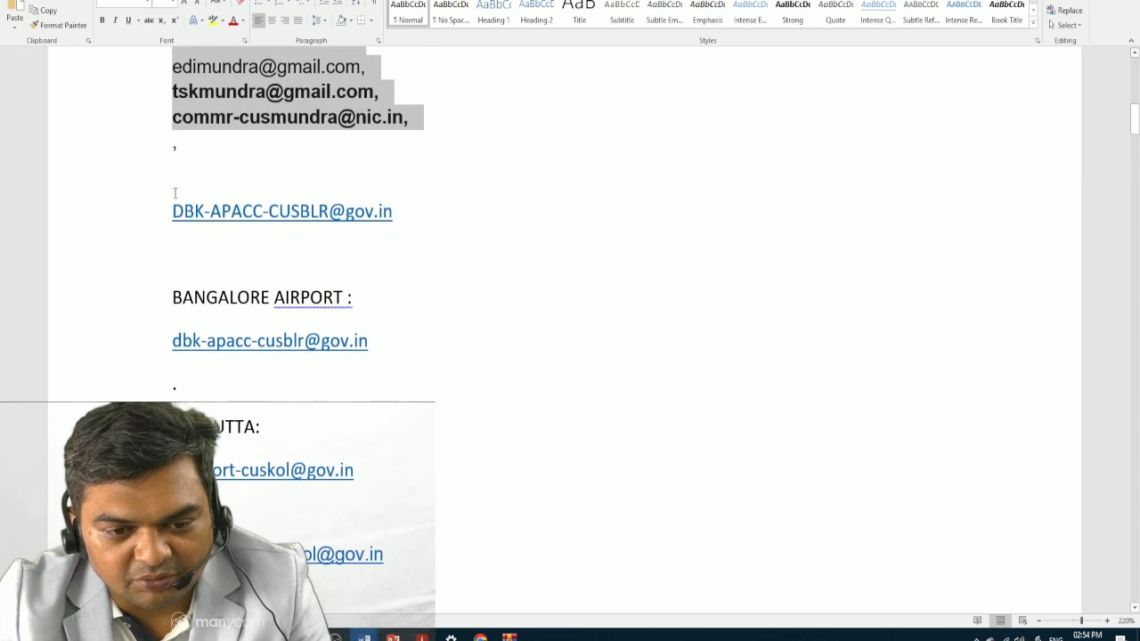
{"action": "left_click_drag", "start_coordinate": [178, 187], "coordinate": [392, 215]}
{"action": "scroll", "coordinate": [324, 379], "scroll_direction": "down", "scroll_amount": 2}
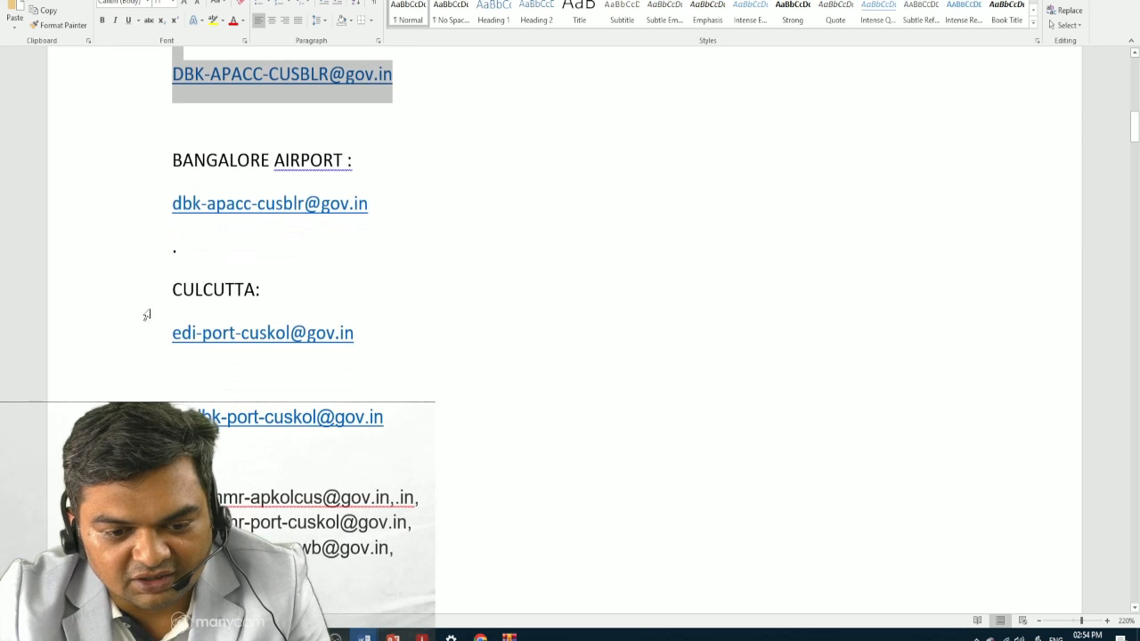
{"action": "scroll", "coordinate": [324, 441], "scroll_direction": "down", "scroll_amount": 4}
{"action": "left_click_drag", "start_coordinate": [175, 223], "coordinate": [471, 335]}
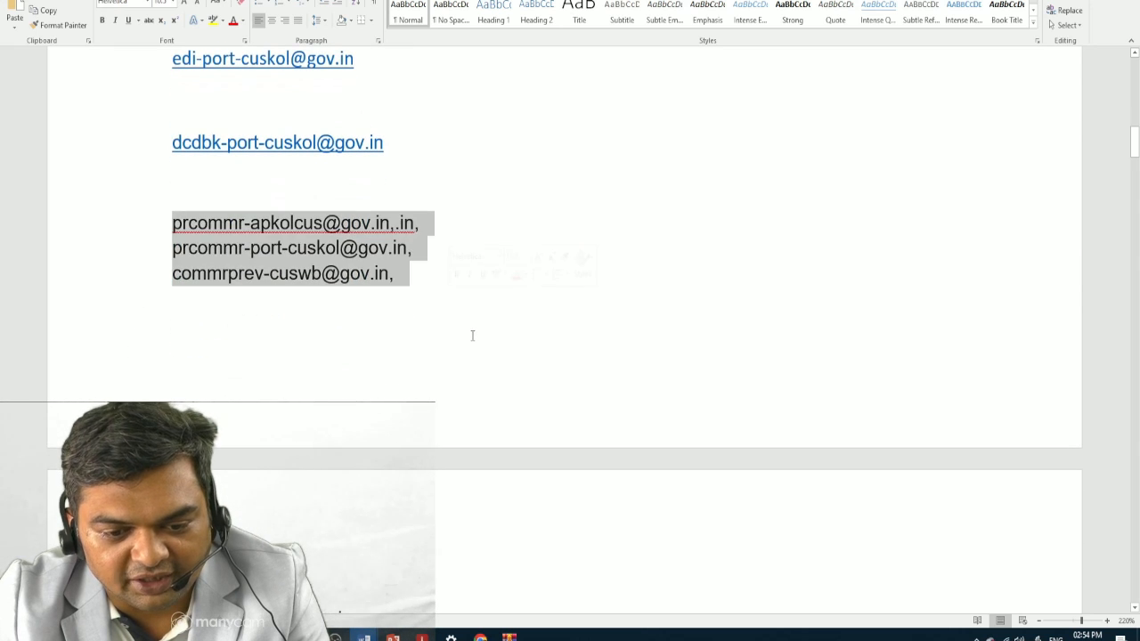
Mark a Kolkata address entry and scroll on through Chennai to the Delhi section.
{"action": "scroll", "coordinate": [471, 335], "scroll_direction": "down", "scroll_amount": 12}
{"action": "scroll", "coordinate": [472, 335], "scroll_direction": "down", "scroll_amount": 3}
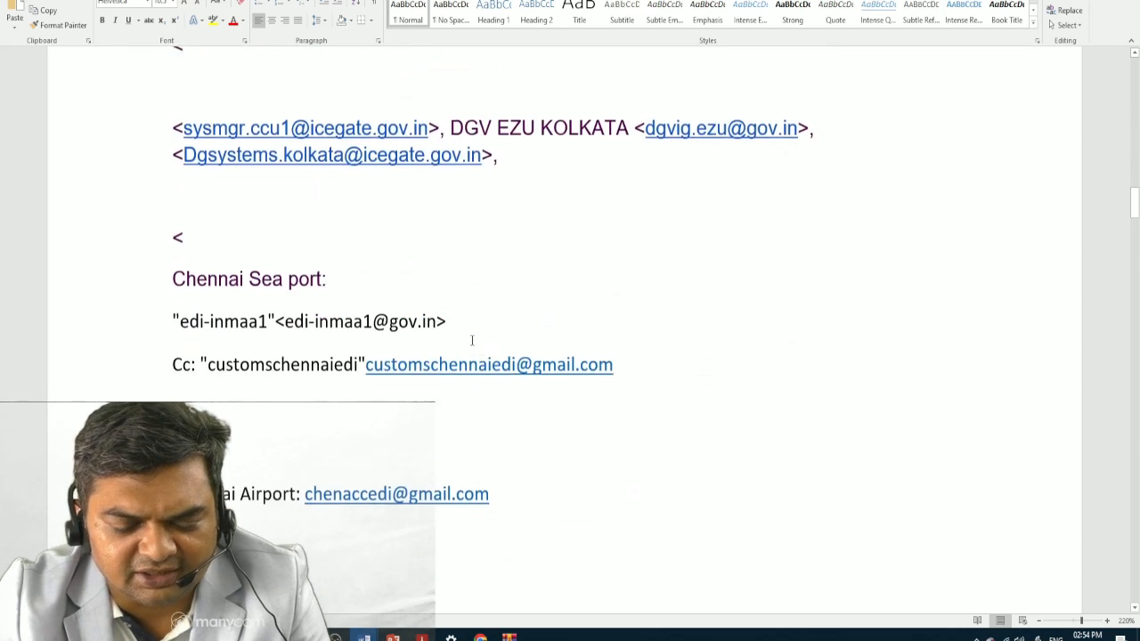
{"action": "scroll", "coordinate": [374, 344], "scroll_direction": "up", "scroll_amount": 4}
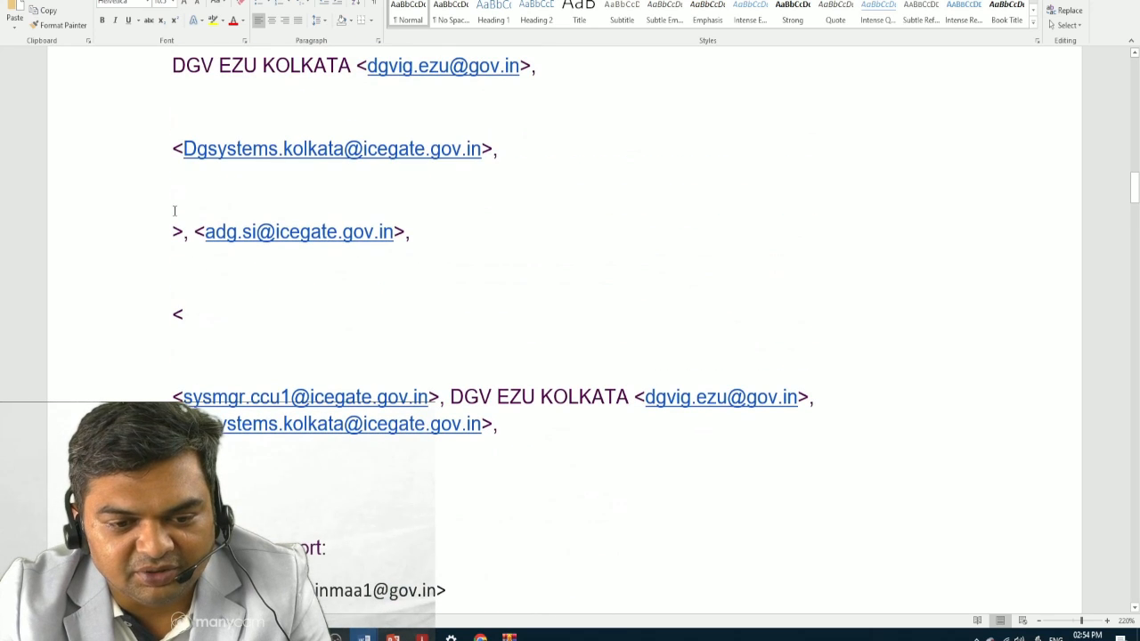
{"action": "double_click", "coordinate": [304, 238]}
{"action": "scroll", "coordinate": [369, 339], "scroll_direction": "down", "scroll_amount": 2}
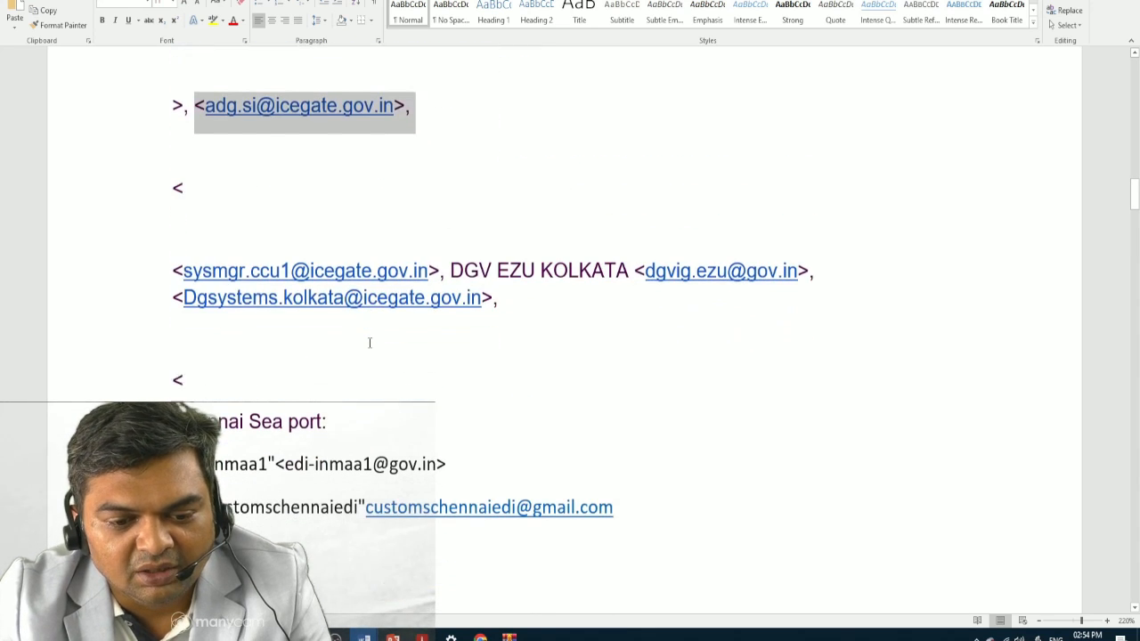
{"action": "scroll", "coordinate": [401, 360], "scroll_direction": "up", "scroll_amount": 2}
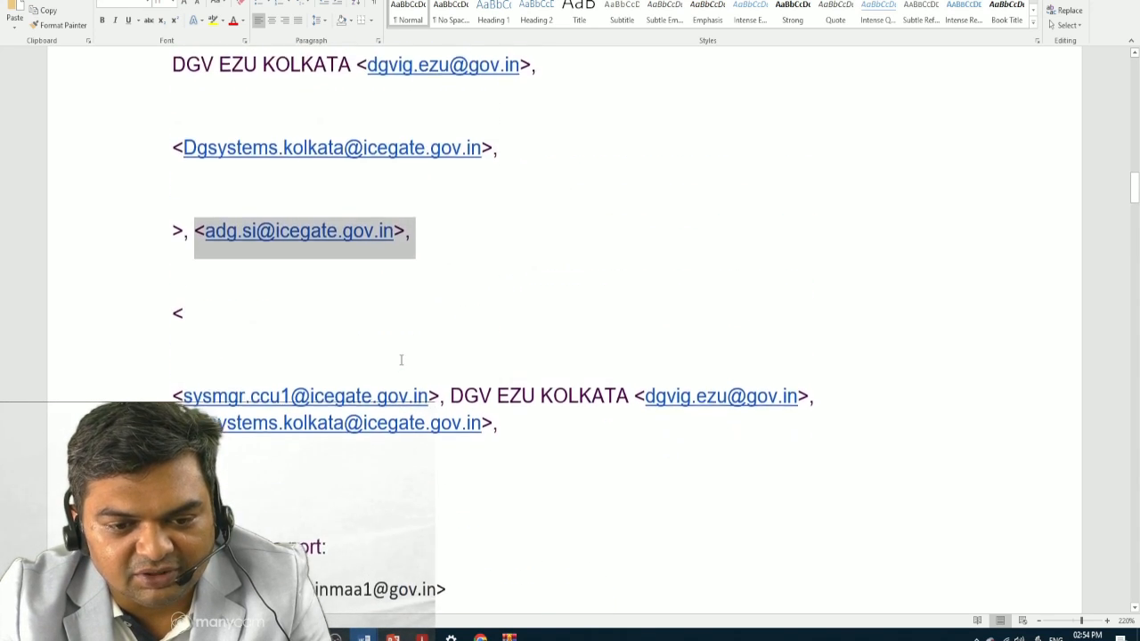
{"action": "scroll", "coordinate": [466, 353], "scroll_direction": "down", "scroll_amount": 6}
{"action": "scroll", "coordinate": [466, 355], "scroll_direction": "down", "scroll_amount": 1}
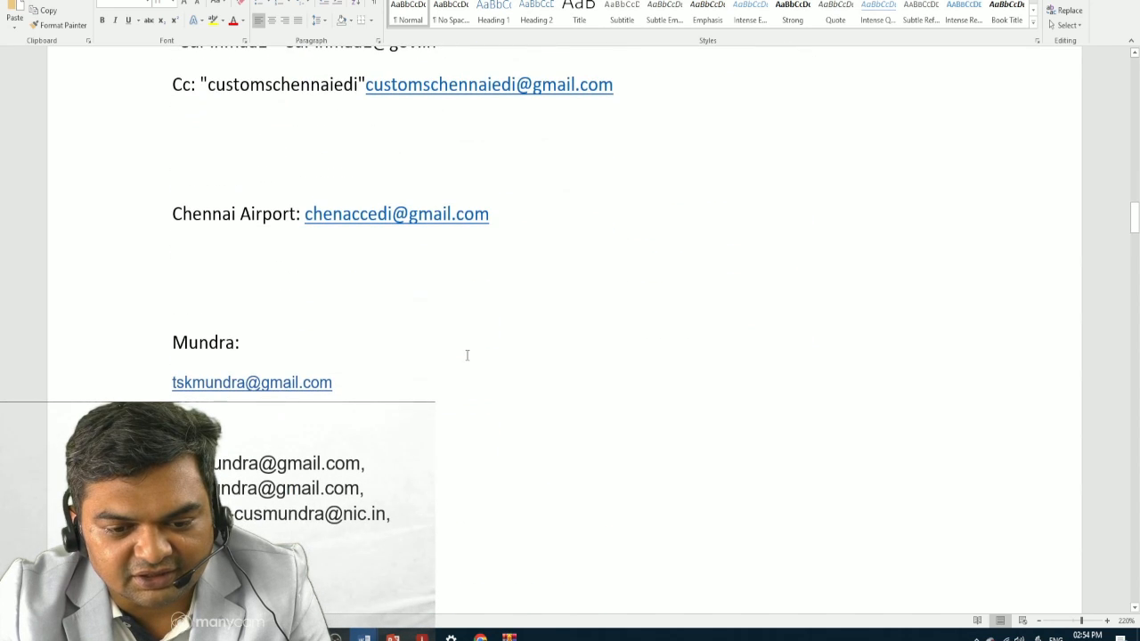
{"action": "scroll", "coordinate": [412, 375], "scroll_direction": "down", "scroll_amount": 3}
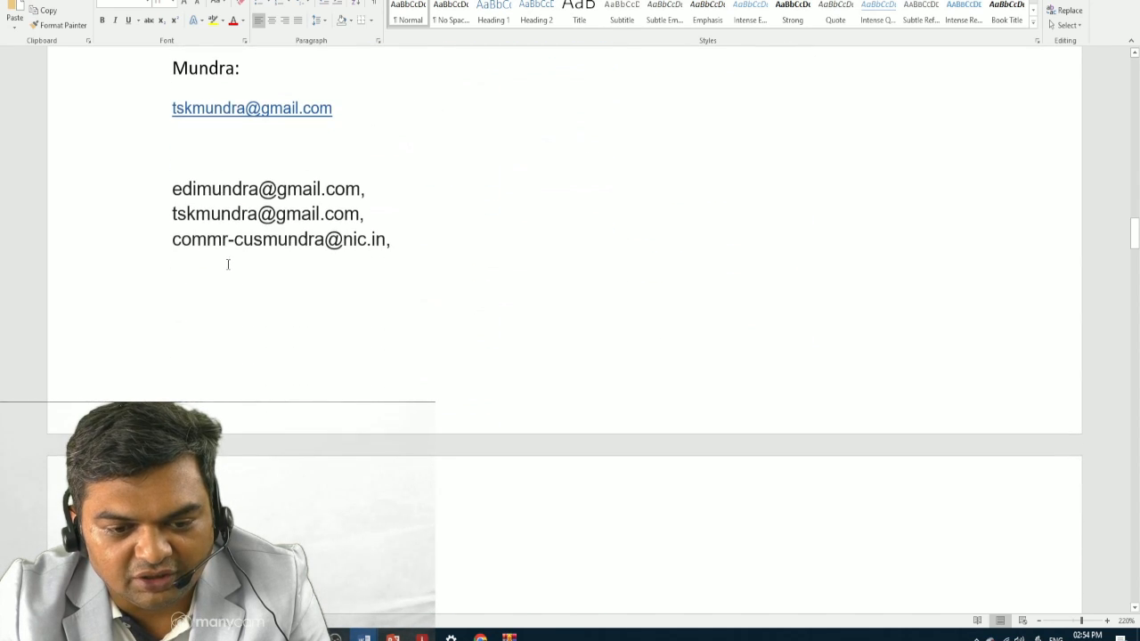
{"action": "scroll", "coordinate": [230, 266], "scroll_direction": "down", "scroll_amount": 6}
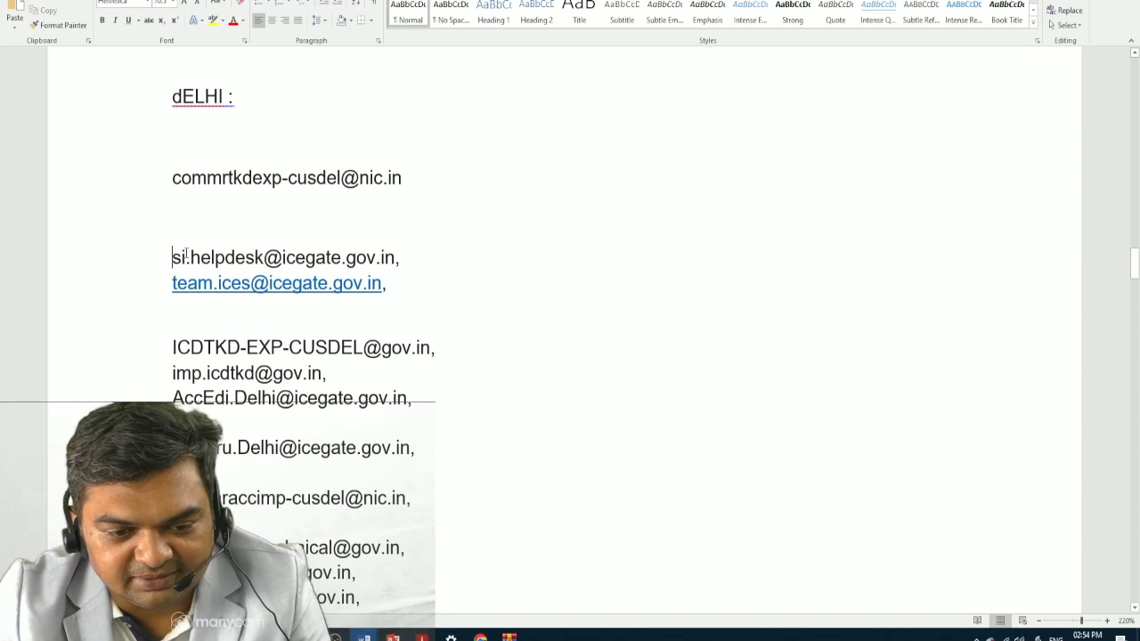
{"action": "left_click", "coordinate": [391, 283]}
{"action": "key", "text": "Return"}
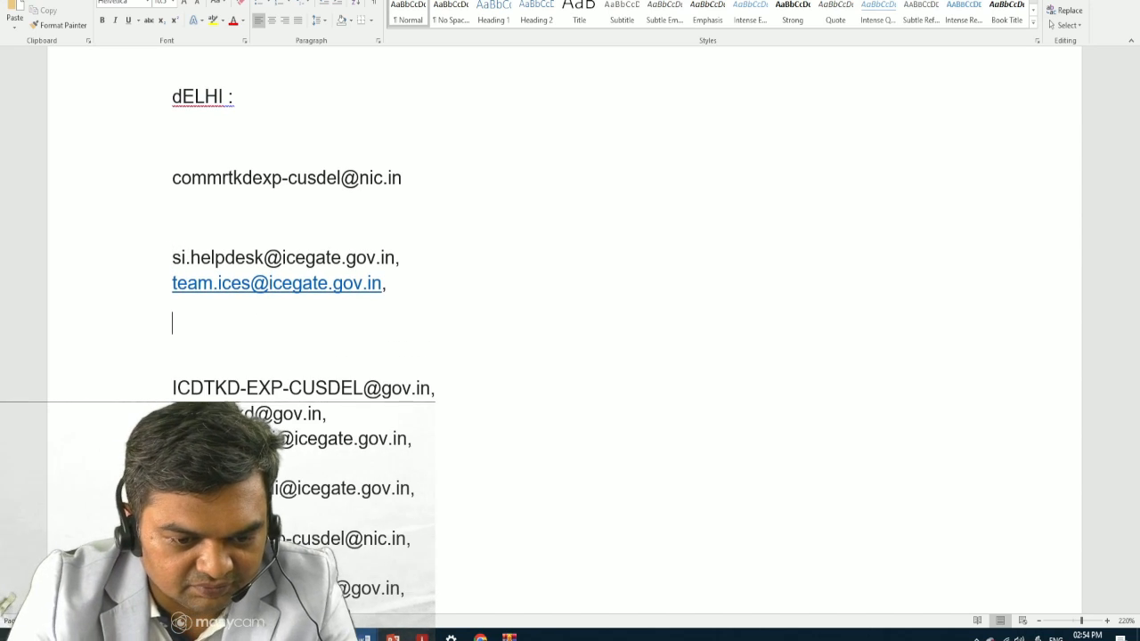
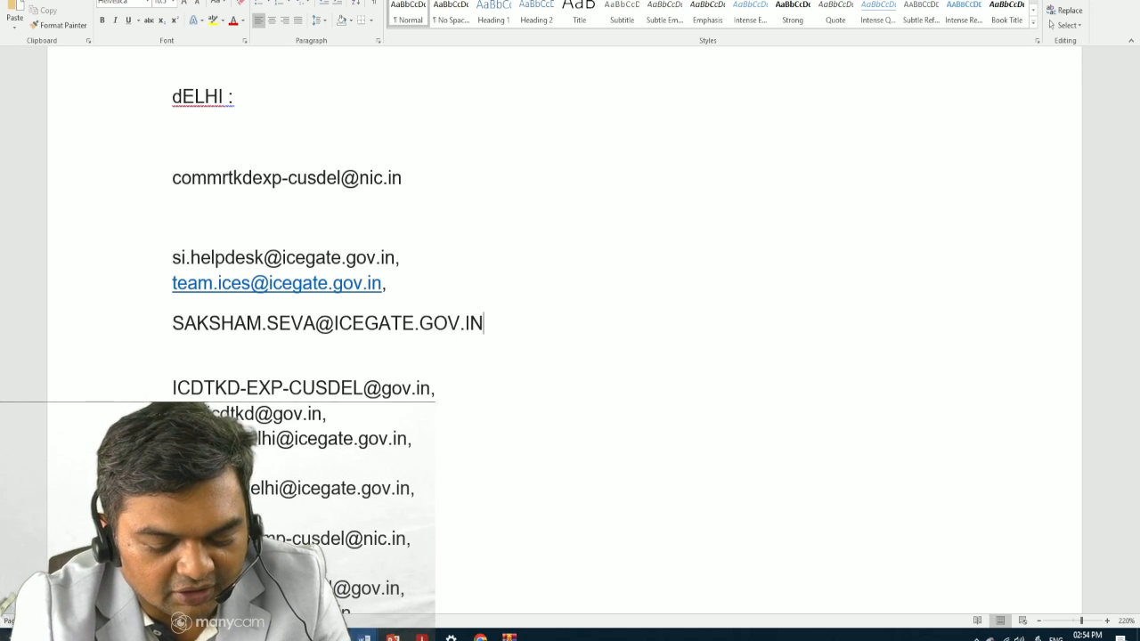
{"action": "key", "text": "Return"}
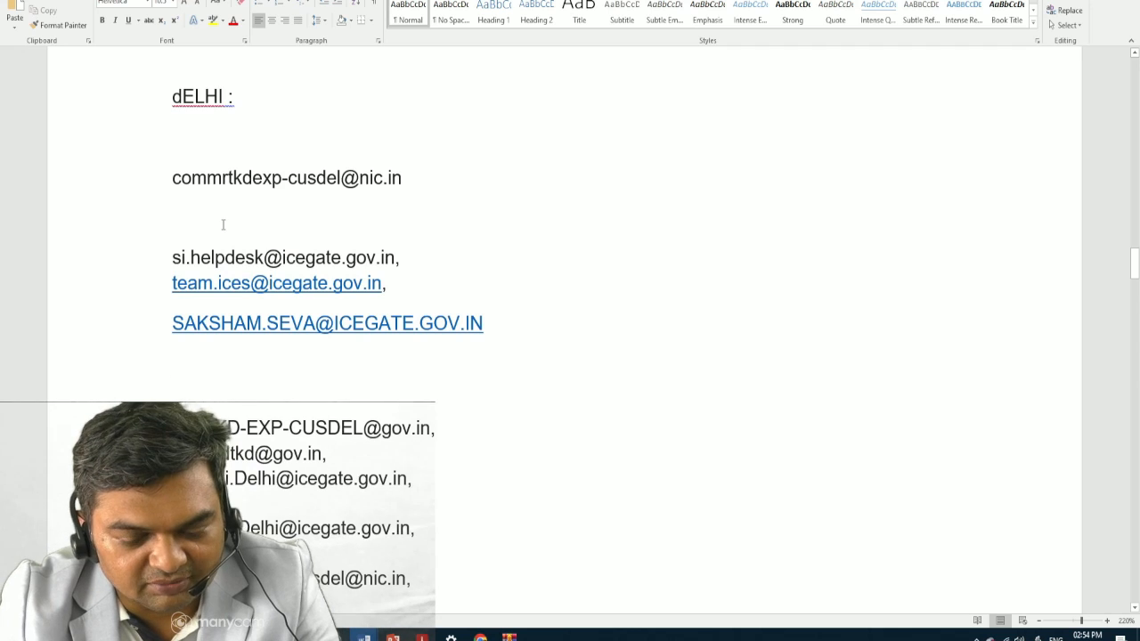
Select the Delhi heading and first address, then scroll through the Delhi entries.
{"action": "scroll", "coordinate": [223, 224], "scroll_direction": "up", "scroll_amount": 1}
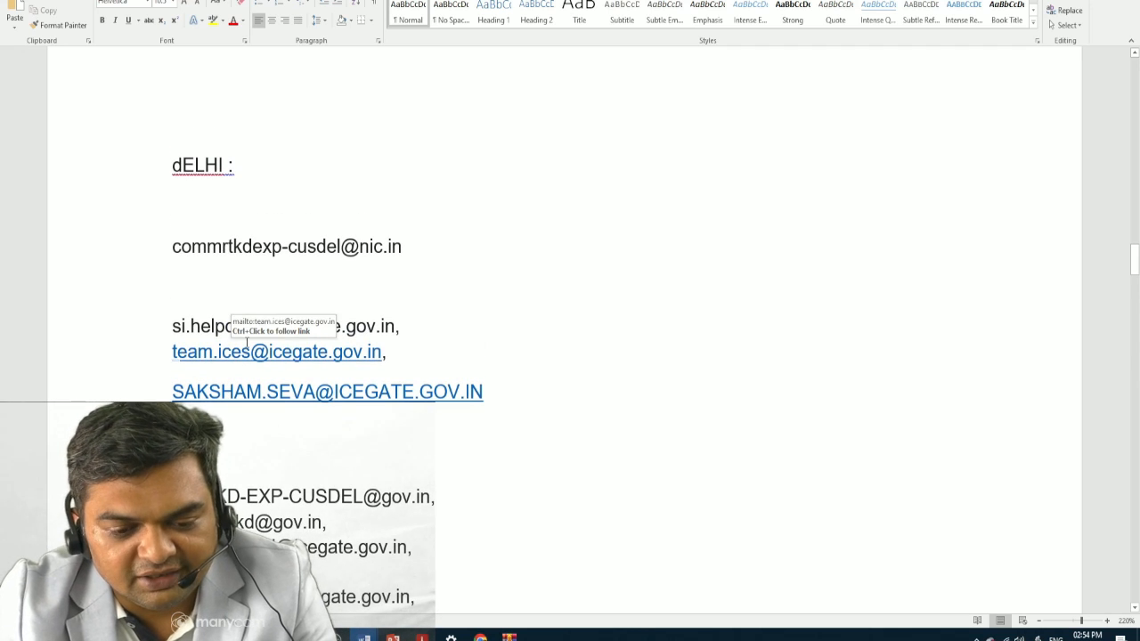
{"action": "left_click_drag", "start_coordinate": [175, 165], "coordinate": [433, 267]}
{"action": "left_click", "coordinate": [276, 287]}
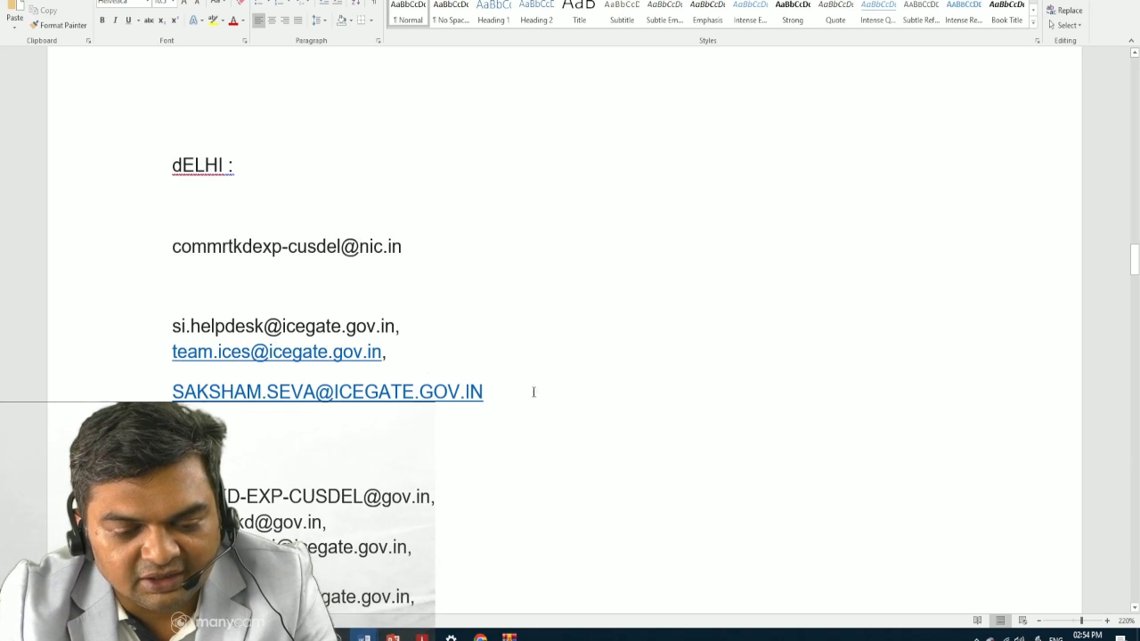
{"action": "scroll", "coordinate": [561, 402], "scroll_direction": "down", "scroll_amount": 5}
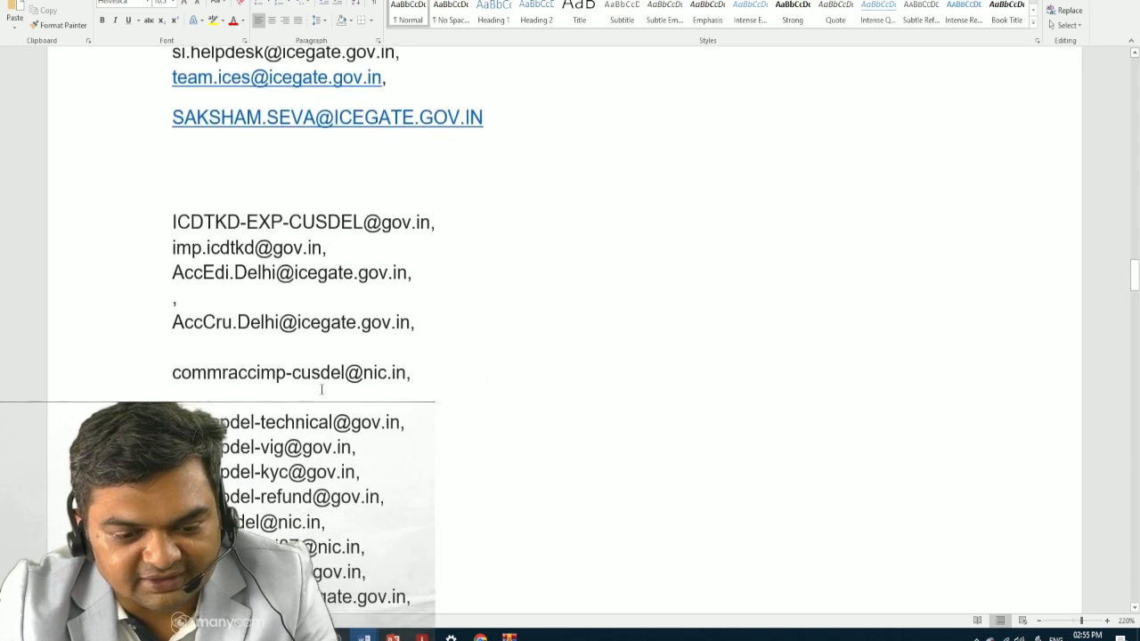
{"action": "scroll", "coordinate": [322, 386], "scroll_direction": "down", "scroll_amount": 3}
{"action": "scroll", "coordinate": [321, 386], "scroll_direction": "down", "scroll_amount": 4}
{"action": "scroll", "coordinate": [316, 383], "scroll_direction": "up", "scroll_amount": 5}
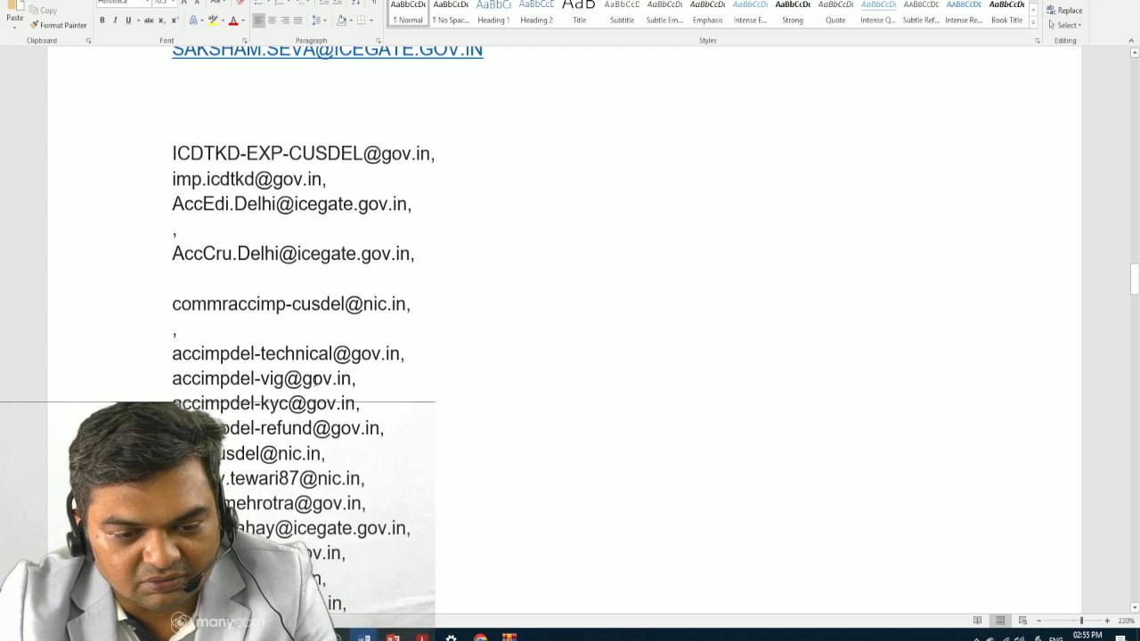
List the Authorized Dealer Code Registration accounts and point out ICICI's pending status.
{"action": "left_click", "coordinate": [480, 636]}
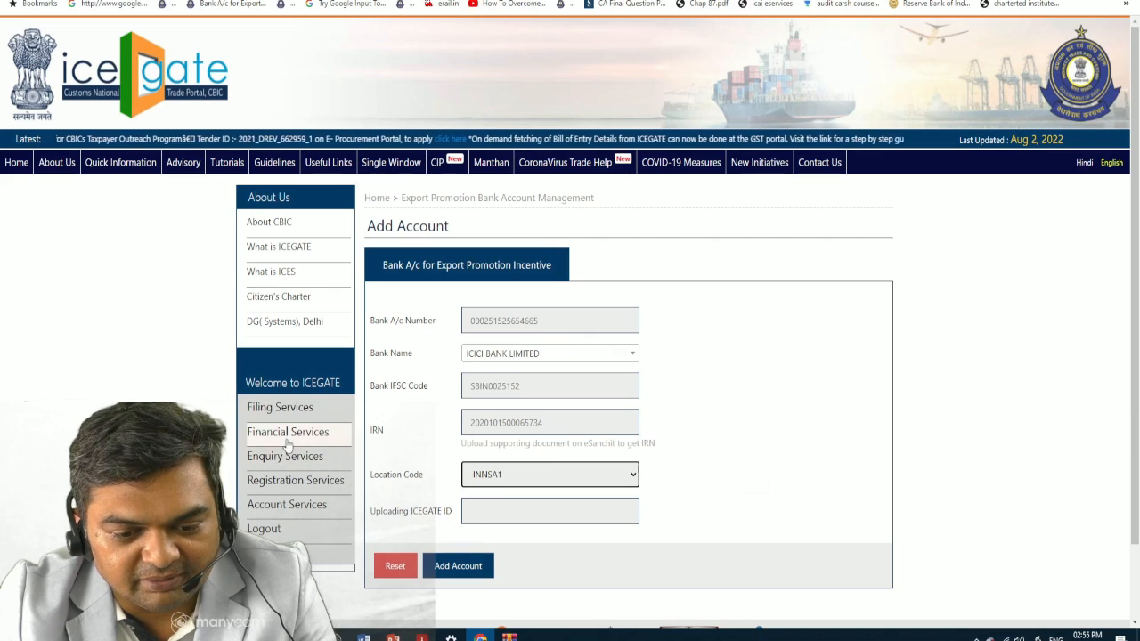
{"action": "left_click", "coordinate": [288, 432]}
{"action": "left_click", "coordinate": [286, 249]}
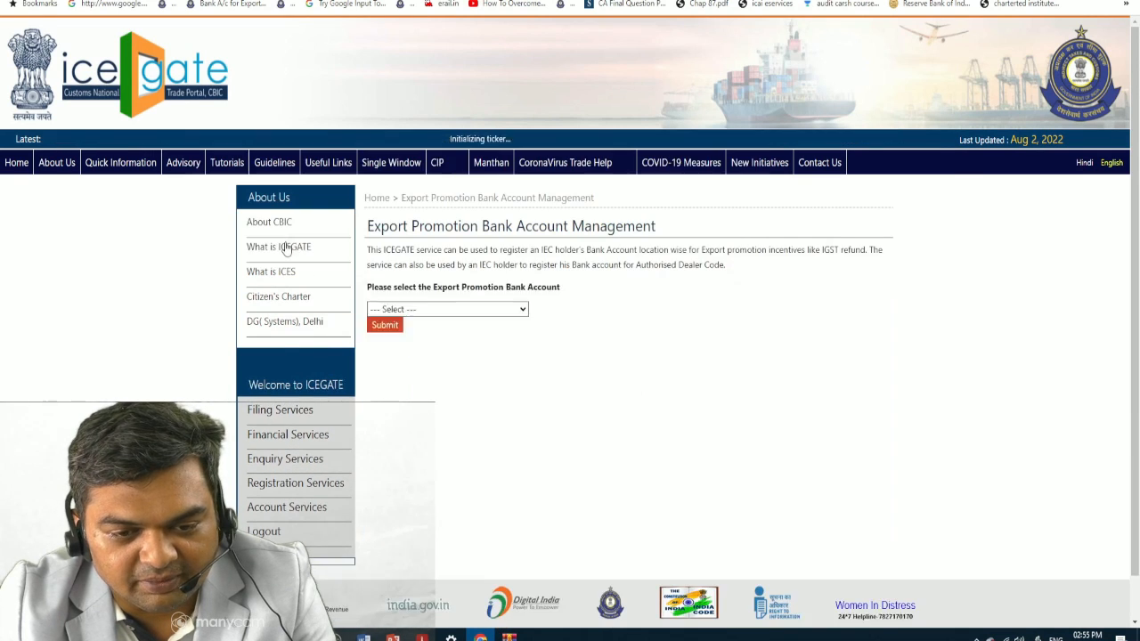
{"action": "left_click", "coordinate": [415, 327]}
{"action": "left_click", "coordinate": [412, 374]}
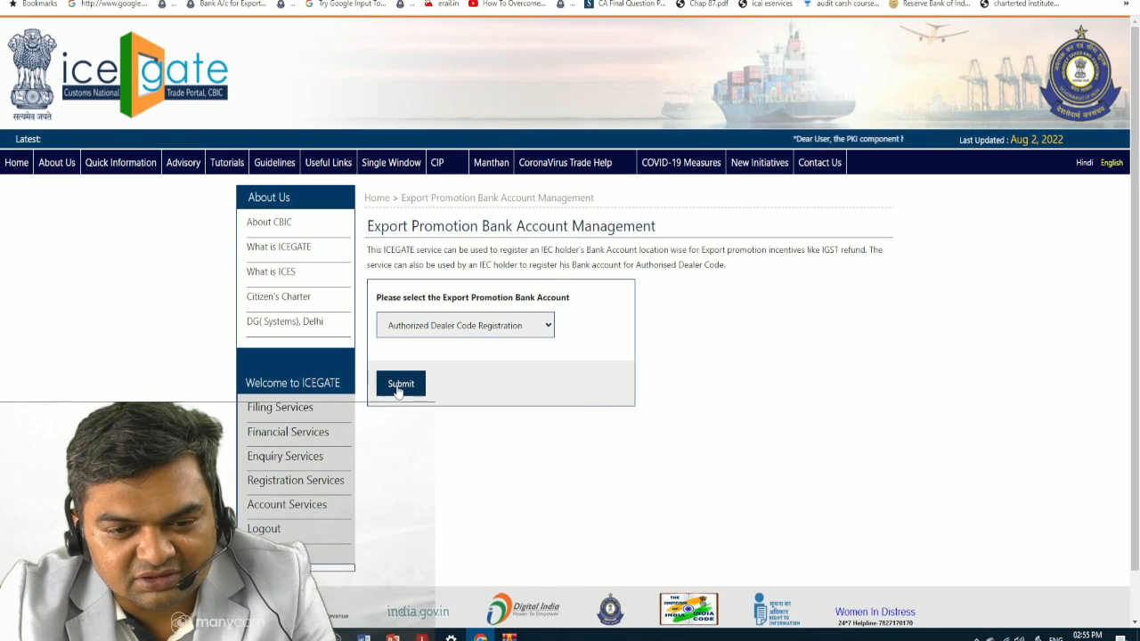
{"action": "left_click", "coordinate": [392, 382]}
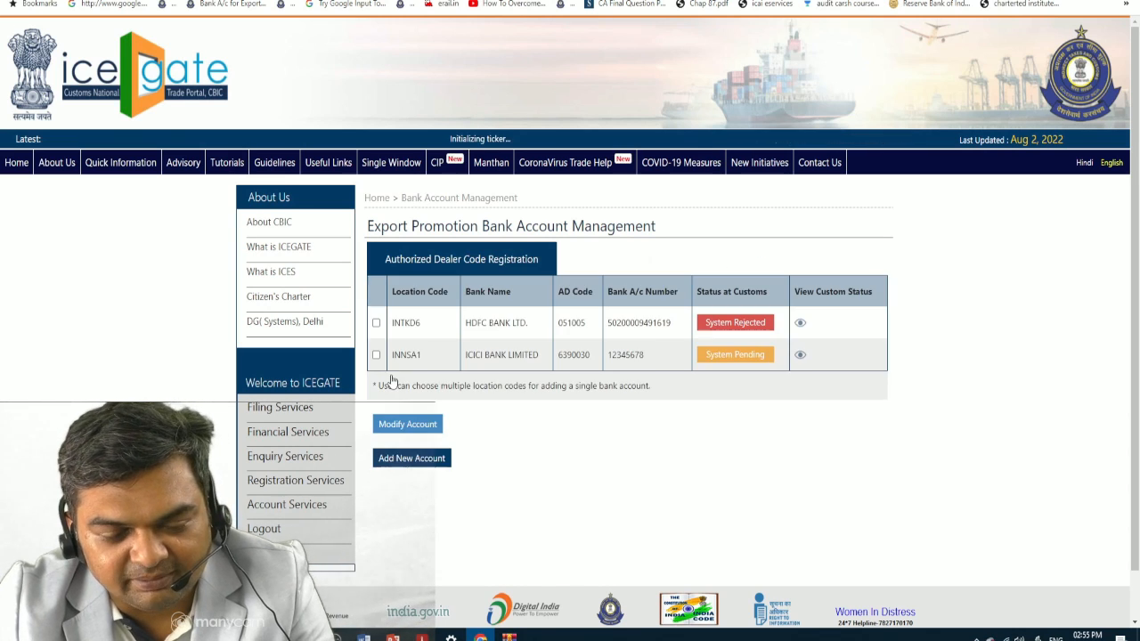
{"action": "left_click_drag", "start_coordinate": [726, 356], "coordinate": [750, 357]}
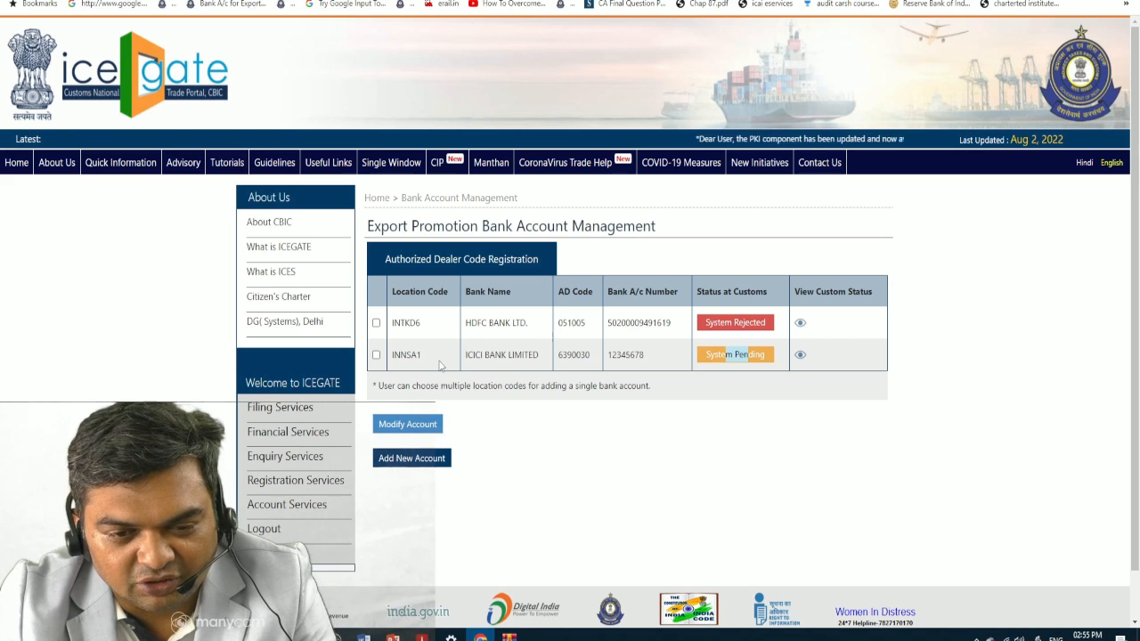
{"action": "left_click", "coordinate": [427, 1]}
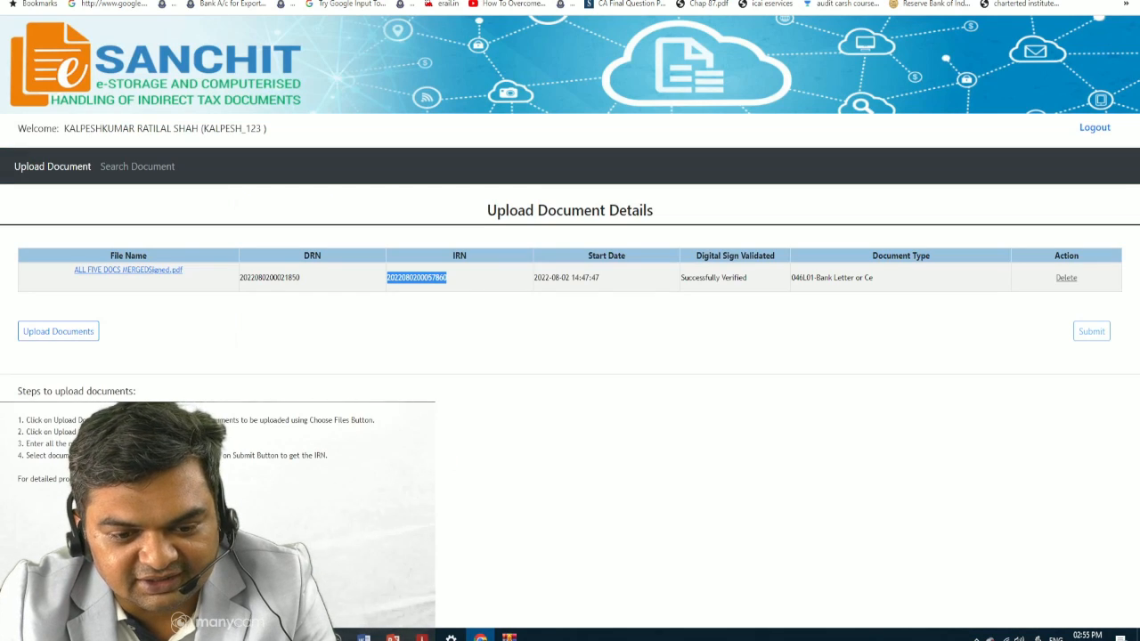
{"action": "left_click", "coordinate": [132, 273]}
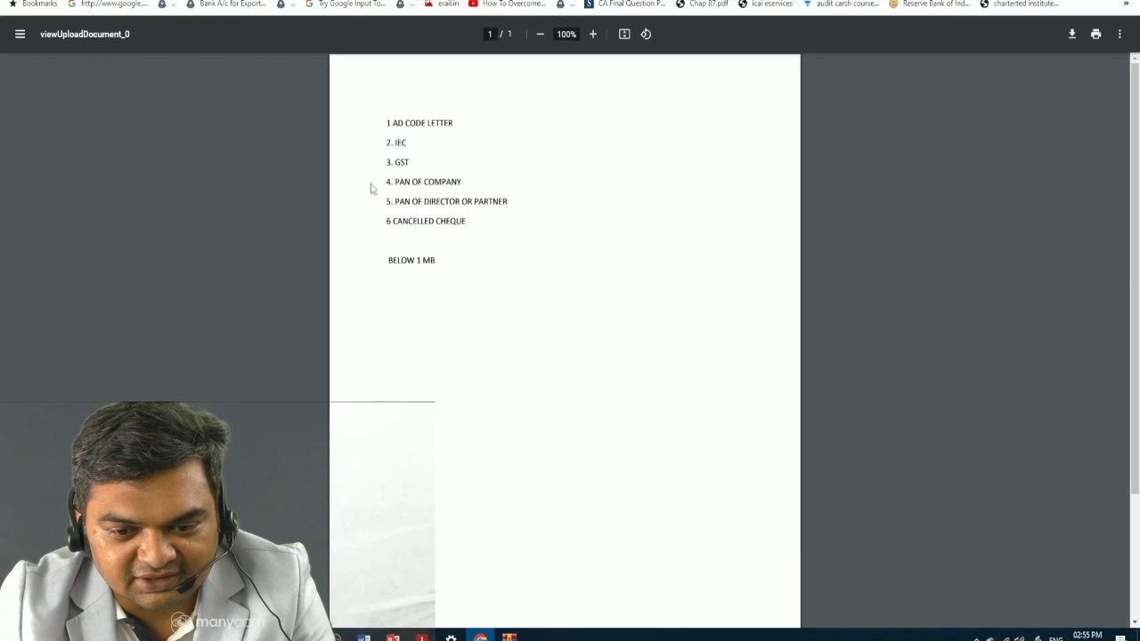
{"action": "key", "text": "ctrl+w"}
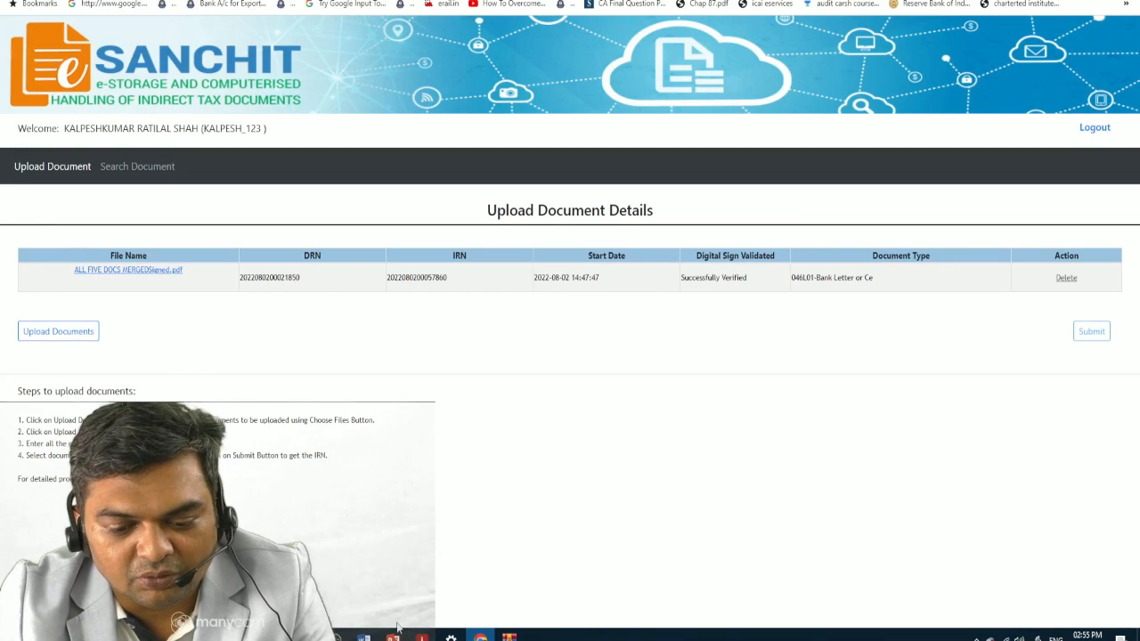
{"action": "mouse_move", "coordinate": [363, 636]}
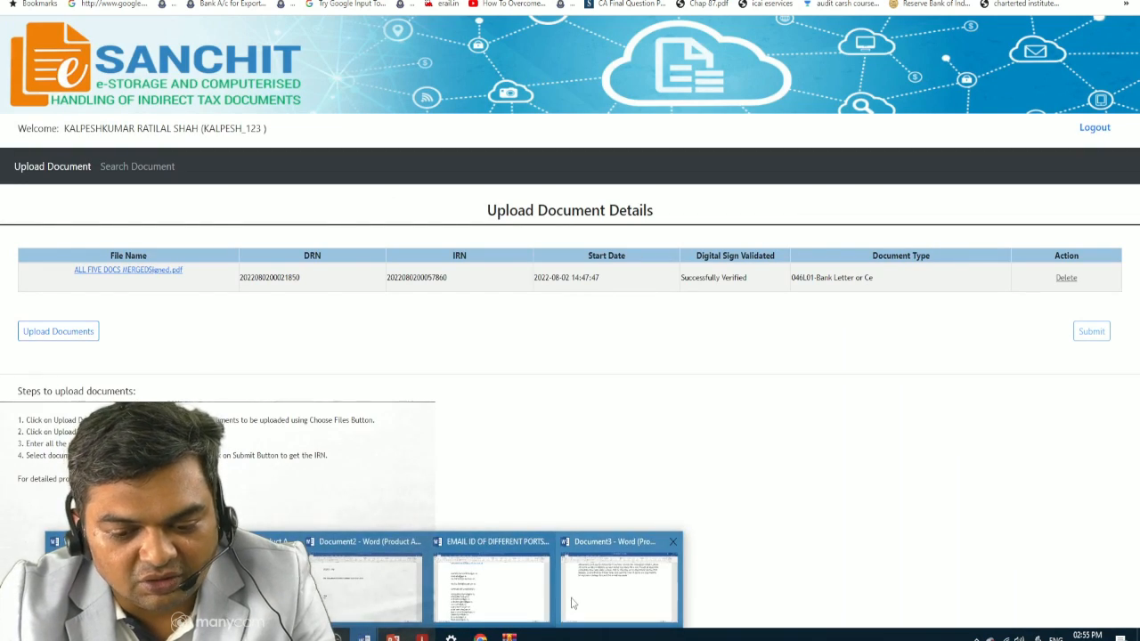
{"action": "mouse_move", "coordinate": [468, 588]}
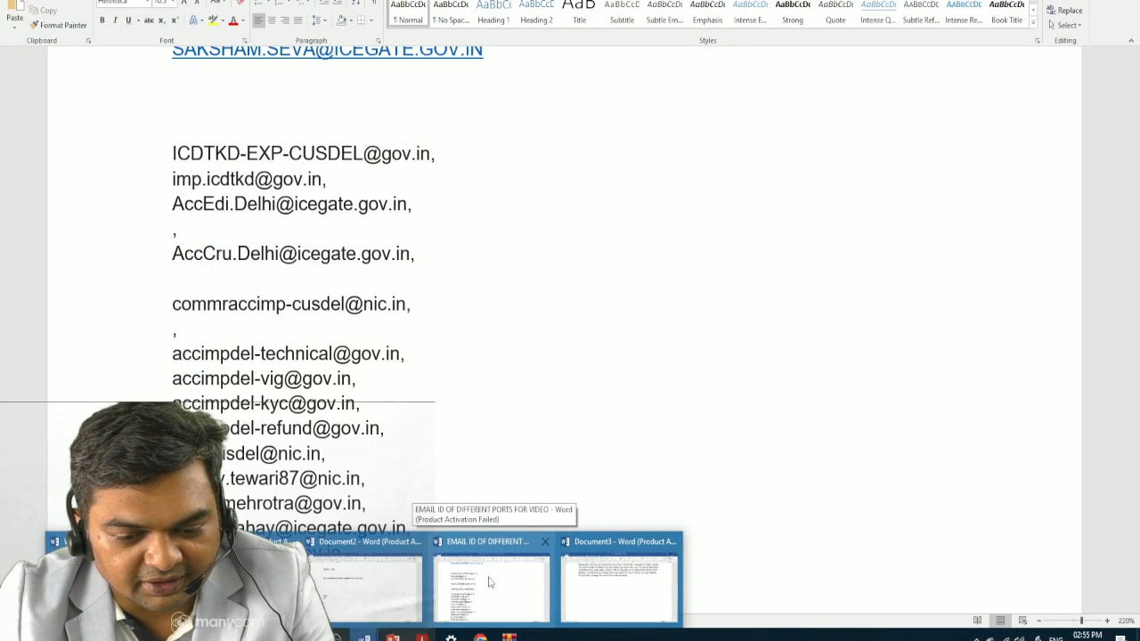
Return to the port e-mail document and browse the Delhi ICEGATE entries, selecting lines.
{"action": "left_click", "coordinate": [467, 588]}
{"action": "scroll", "coordinate": [412, 352], "scroll_direction": "down", "scroll_amount": 4}
{"action": "scroll", "coordinate": [413, 351], "scroll_direction": "down", "scroll_amount": 2}
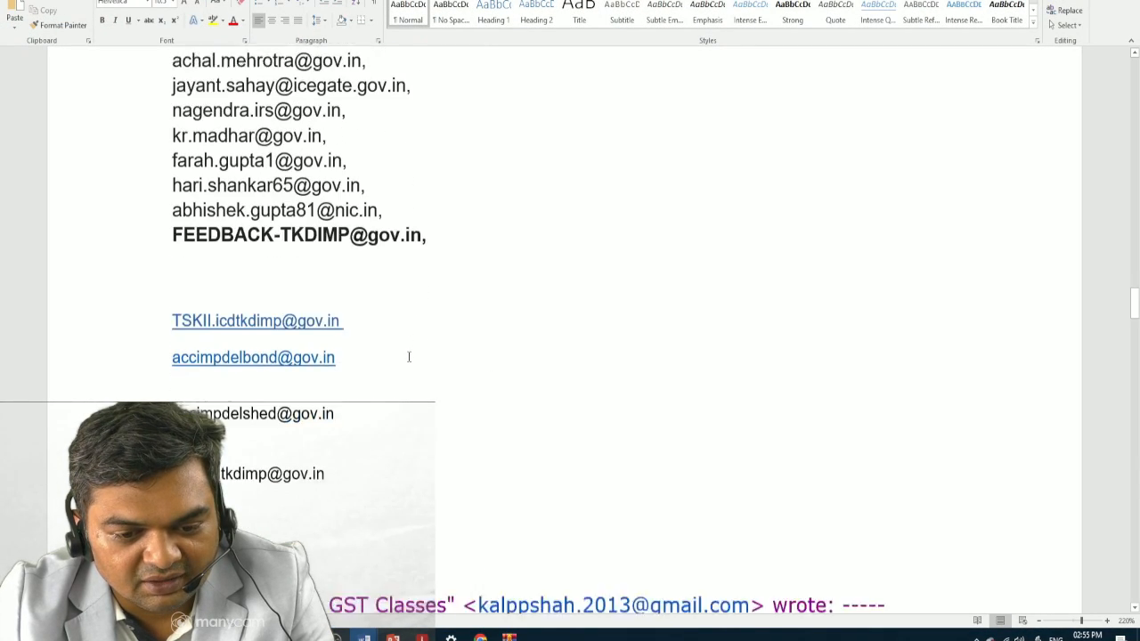
{"action": "scroll", "coordinate": [412, 352], "scroll_direction": "up", "scroll_amount": 3}
{"action": "left_click_drag", "start_coordinate": [233, 485], "coordinate": [509, 501]}
{"action": "scroll", "coordinate": [525, 389], "scroll_direction": "up", "scroll_amount": 4}
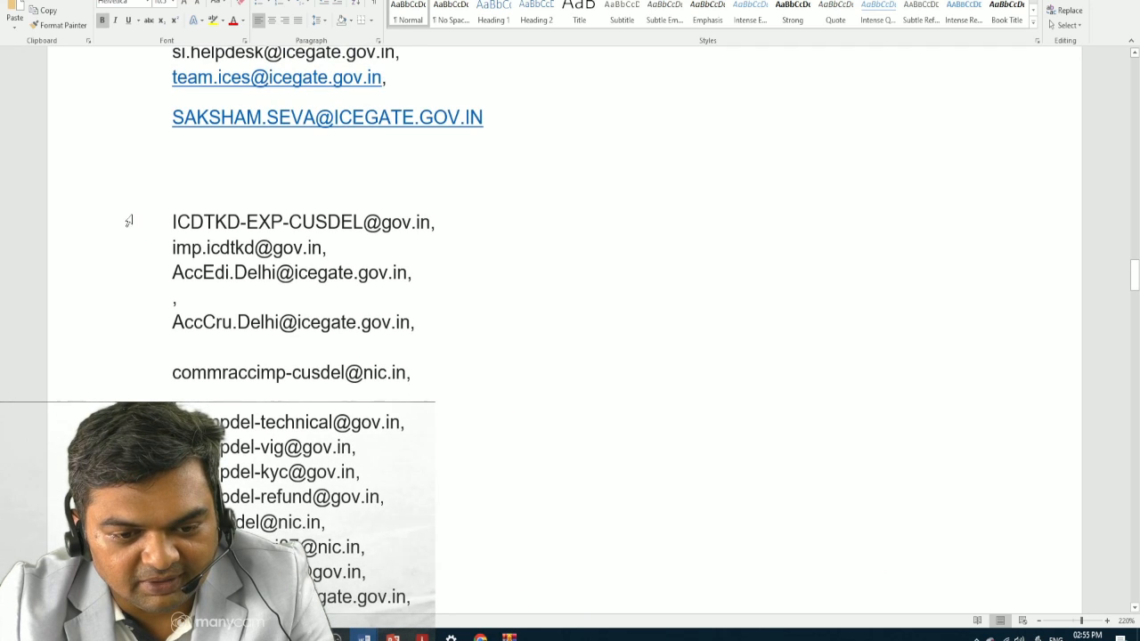
{"action": "left_click_drag", "start_coordinate": [172, 222], "coordinate": [411, 222]}
{"action": "scroll", "coordinate": [580, 320], "scroll_direction": "down", "scroll_amount": 1}
{"action": "scroll", "coordinate": [580, 326], "scroll_direction": "up", "scroll_amount": 3}
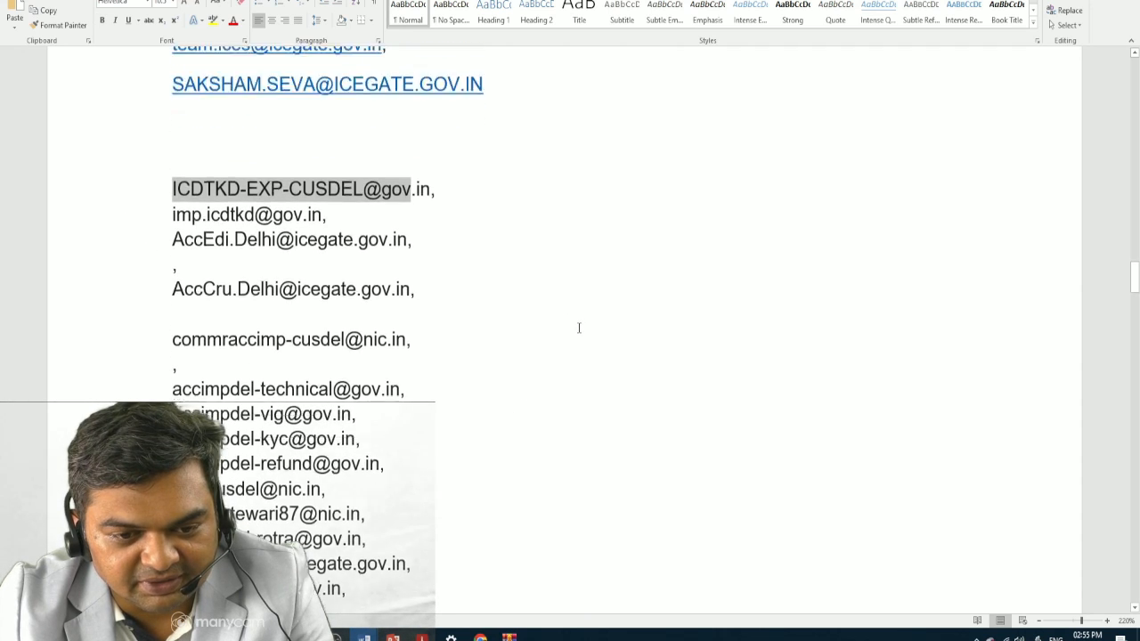
{"action": "scroll", "coordinate": [413, 371], "scroll_direction": "down", "scroll_amount": 5}
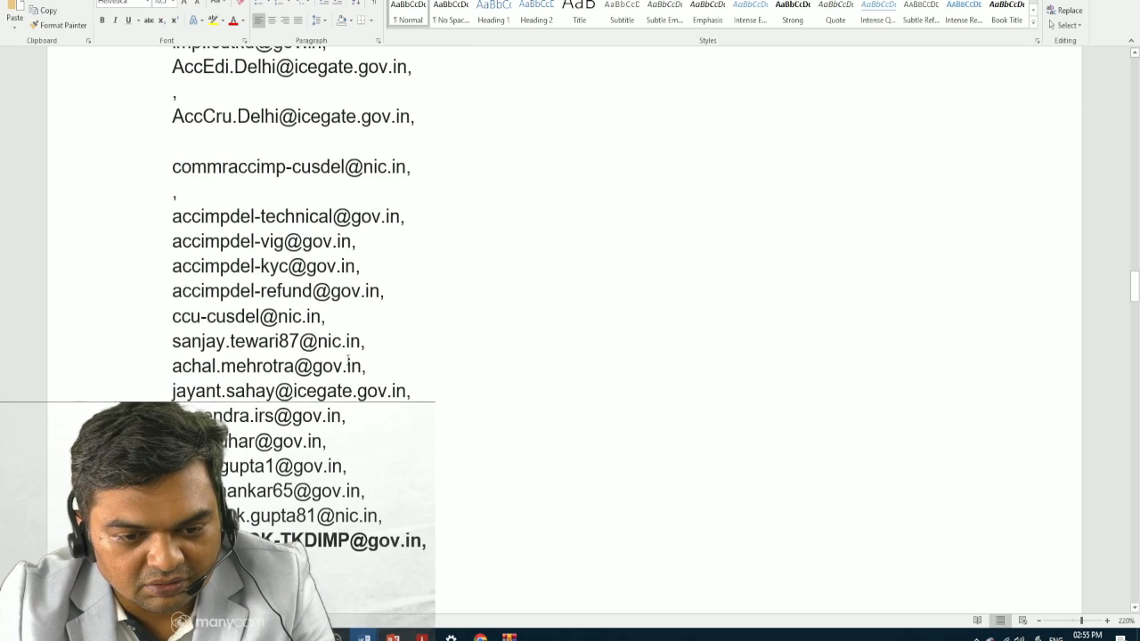
{"action": "scroll", "coordinate": [204, 305], "scroll_direction": "down", "scroll_amount": 6}
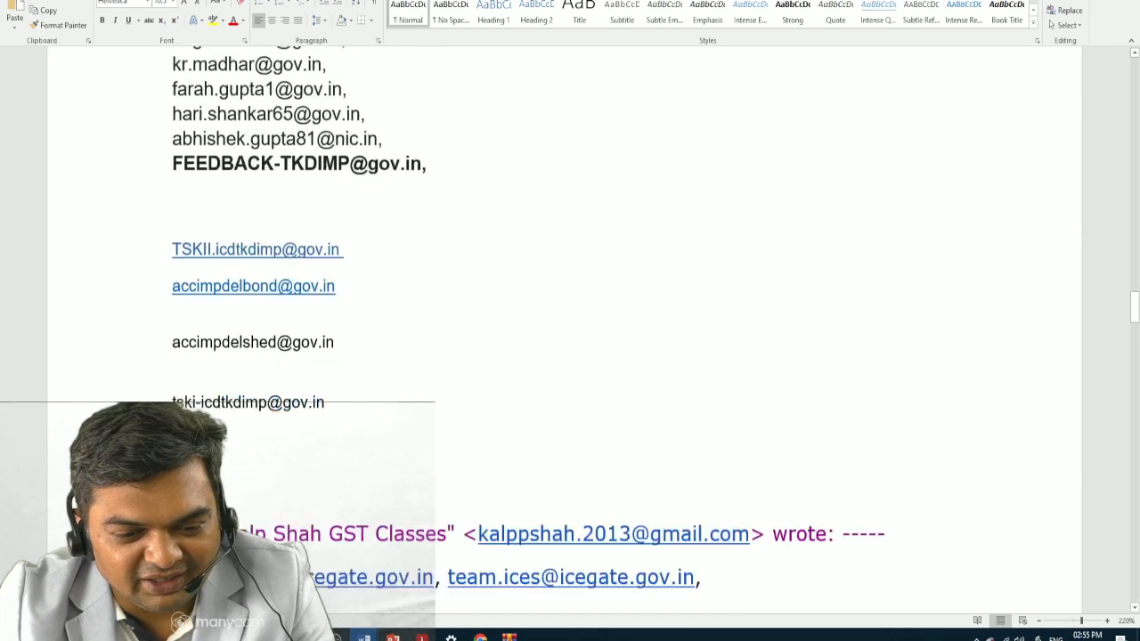
Select the tski-icdtkdimp, accimpdelshed, ICDTKDEXPCUSDEL and AccEdi.Delhi address lines.
{"action": "left_click_drag", "start_coordinate": [165, 296], "coordinate": [340, 300]}
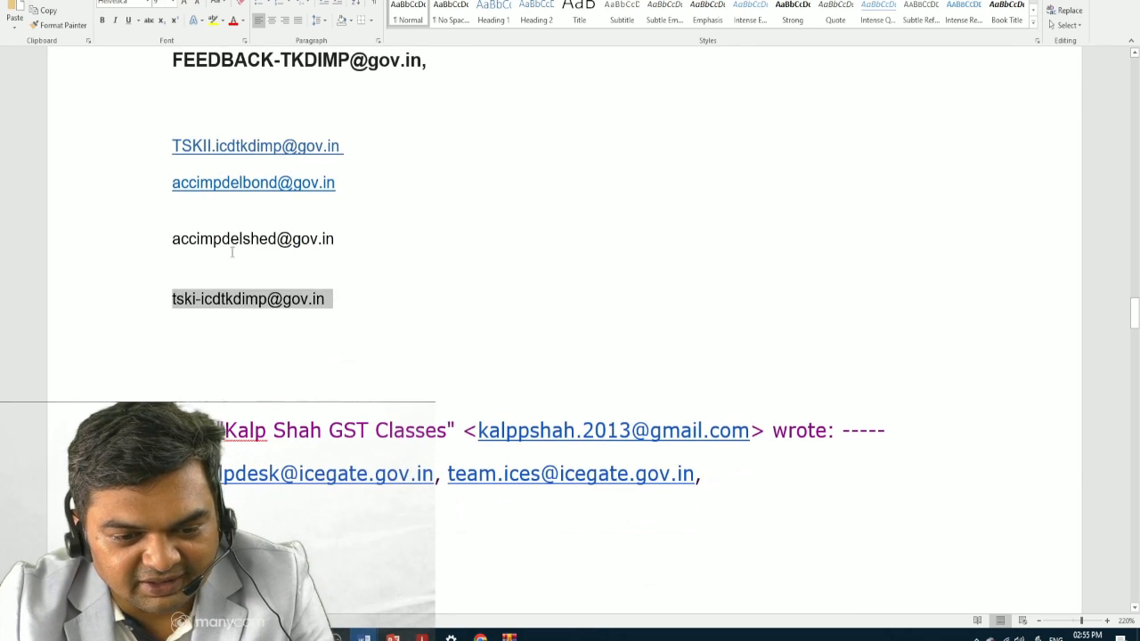
{"action": "left_click_drag", "start_coordinate": [171, 241], "coordinate": [359, 271]}
{"action": "scroll", "coordinate": [474, 331], "scroll_direction": "down", "scroll_amount": 8}
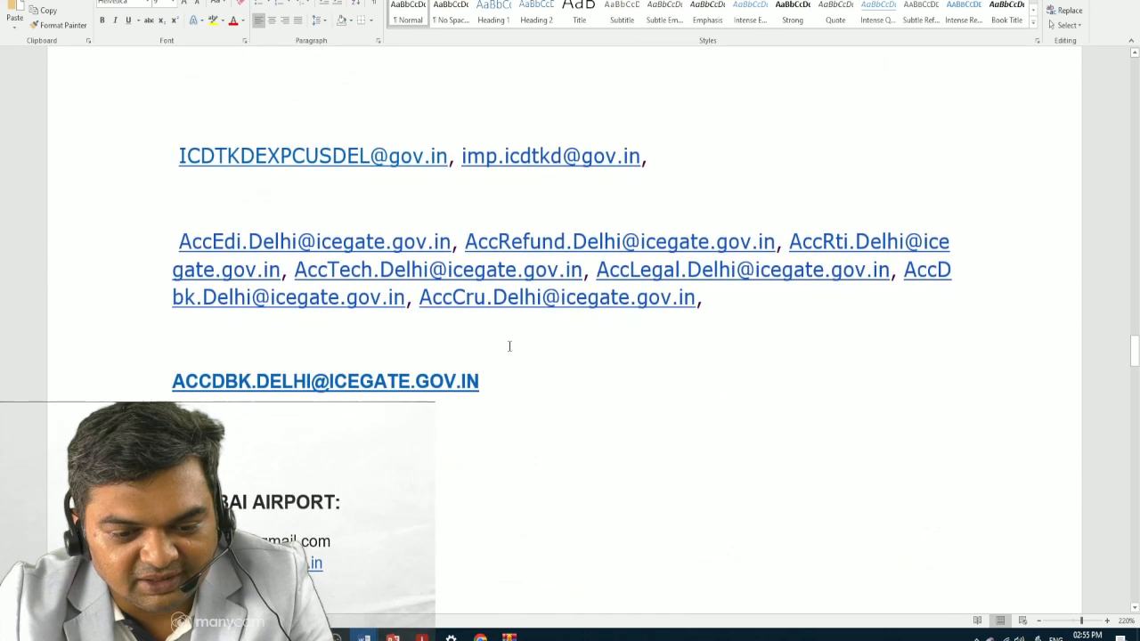
{"action": "left_click_drag", "start_coordinate": [173, 156], "coordinate": [640, 159]}
{"action": "left_click", "coordinate": [214, 196]}
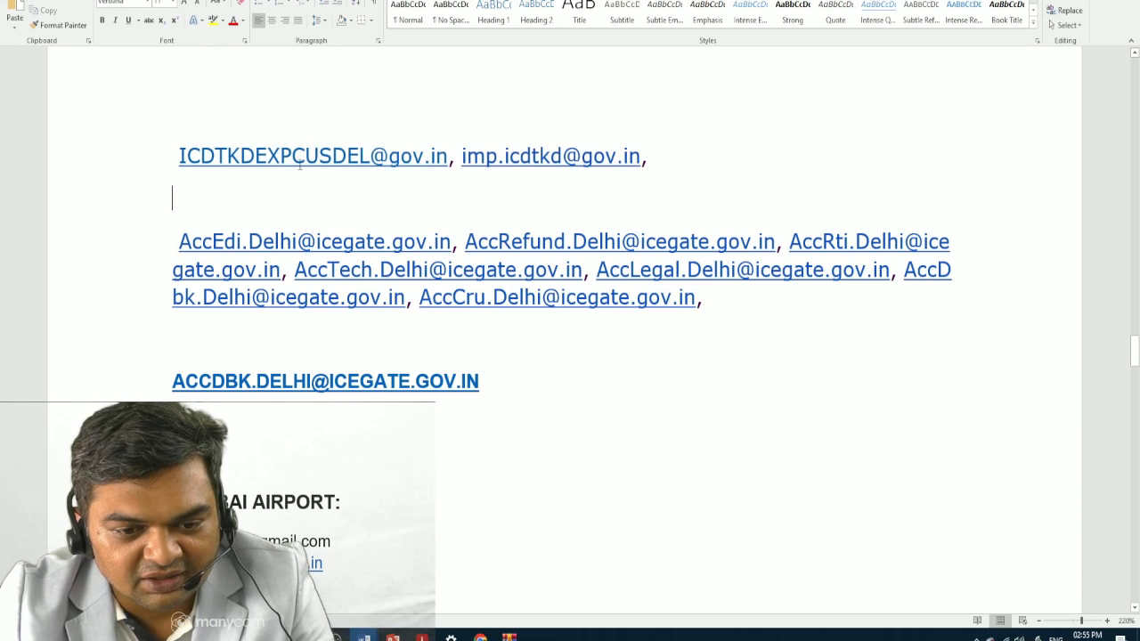
{"action": "left_click_drag", "start_coordinate": [454, 157], "coordinate": [84, 148]}
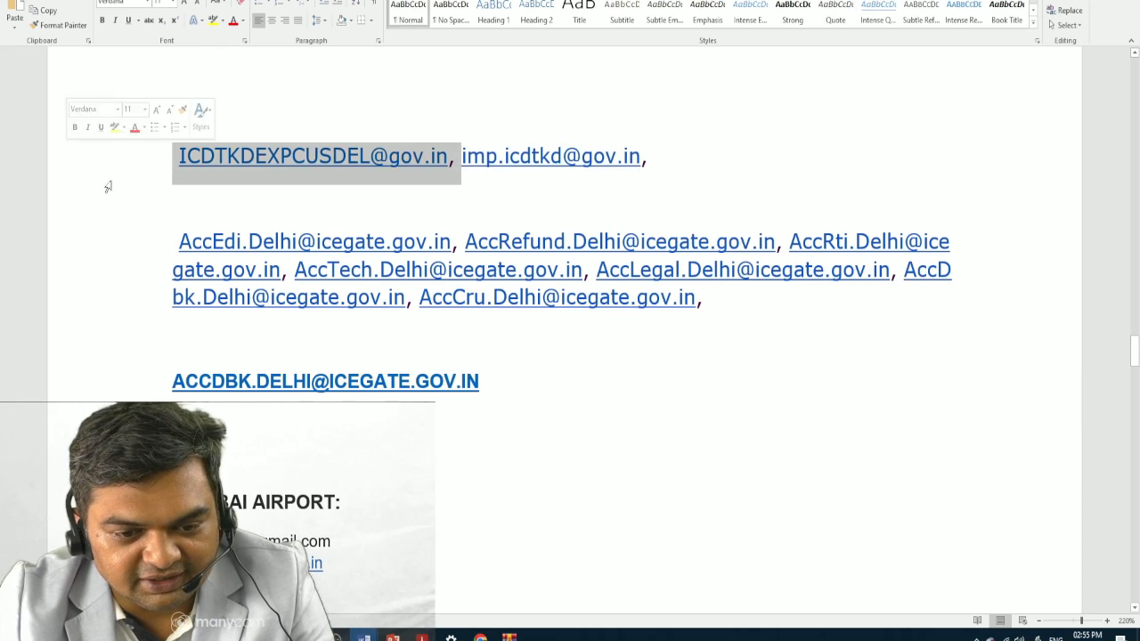
{"action": "left_click", "coordinate": [274, 195]}
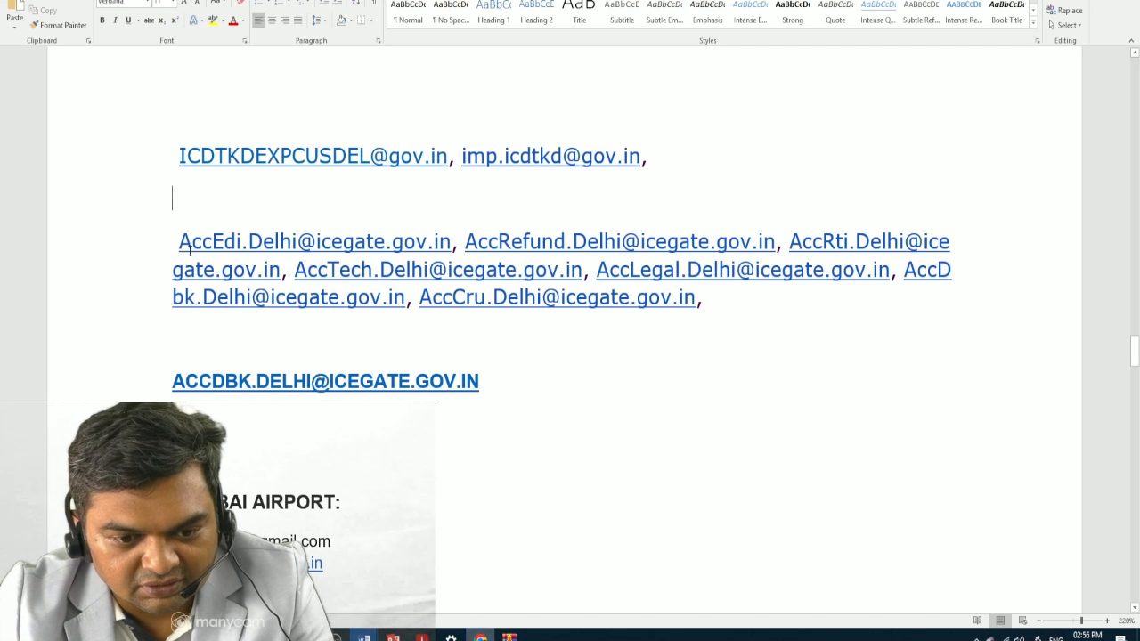
{"action": "left_click_drag", "start_coordinate": [180, 241], "coordinate": [415, 242]}
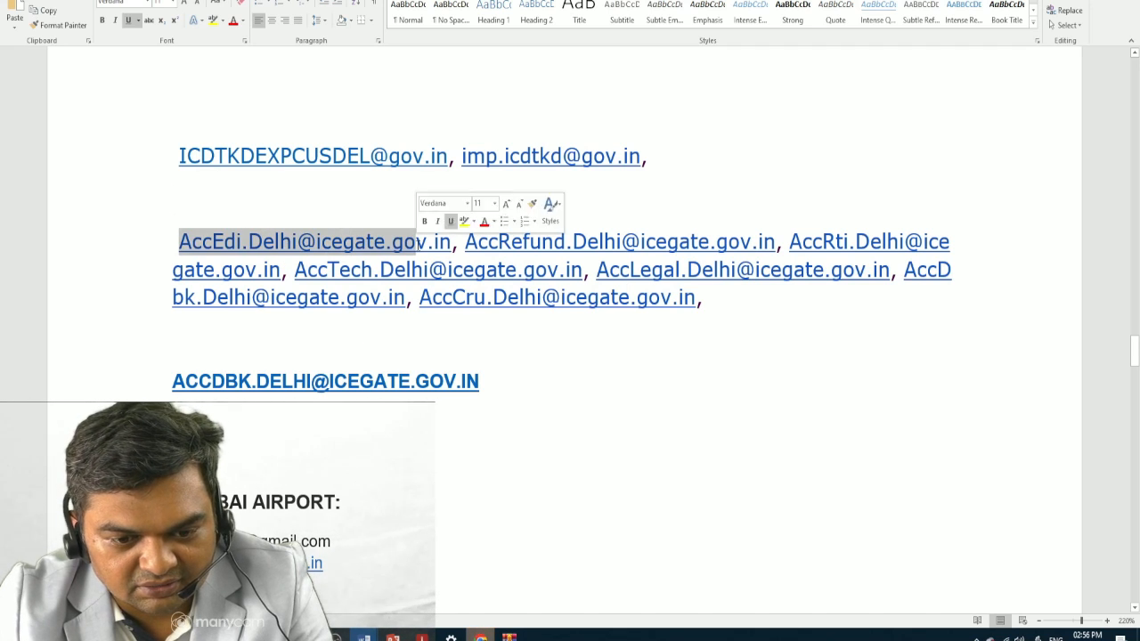
{"action": "scroll", "coordinate": [421, 381], "scroll_direction": "down", "scroll_amount": 5}
{"action": "left_click_drag", "start_coordinate": [169, 176], "coordinate": [386, 178]}
Select the gmail lines, the feedback address and the Delhi ICEGATE address line.
{"action": "scroll", "coordinate": [178, 367], "scroll_direction": "down", "scroll_amount": 12}
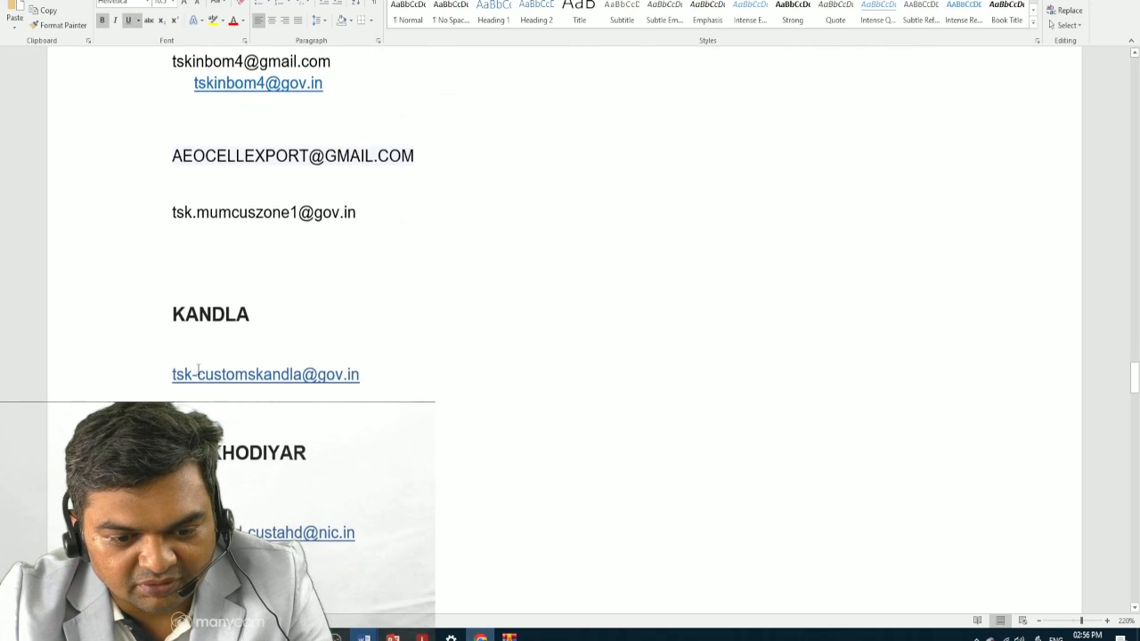
{"action": "scroll", "coordinate": [264, 368], "scroll_direction": "down", "scroll_amount": 15}
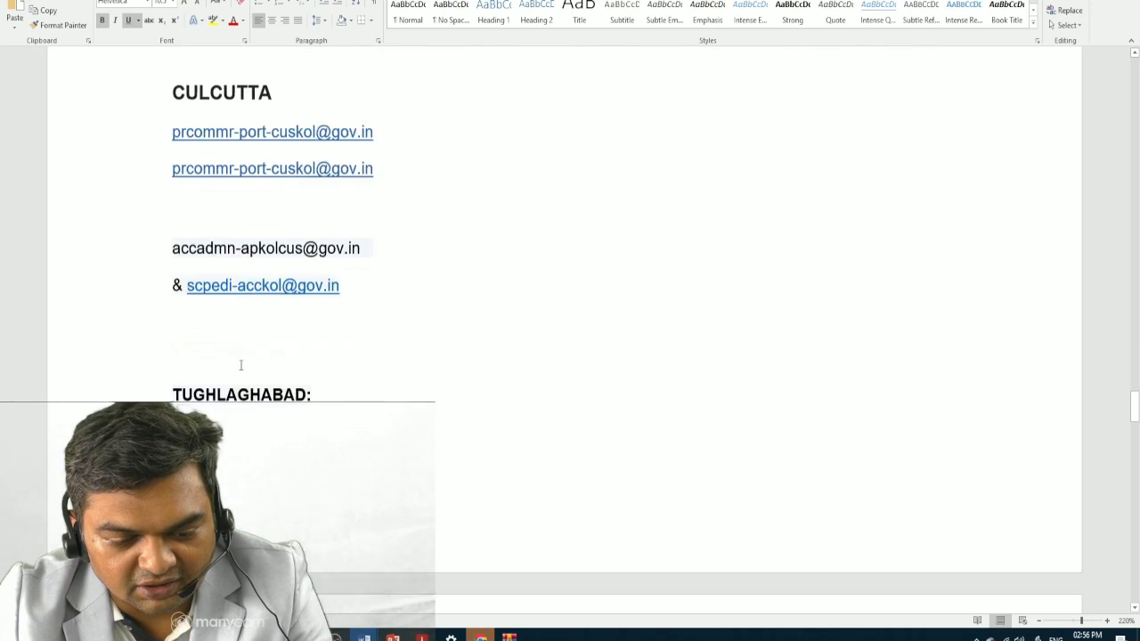
{"action": "left_click_drag", "start_coordinate": [230, 342], "coordinate": [414, 454]}
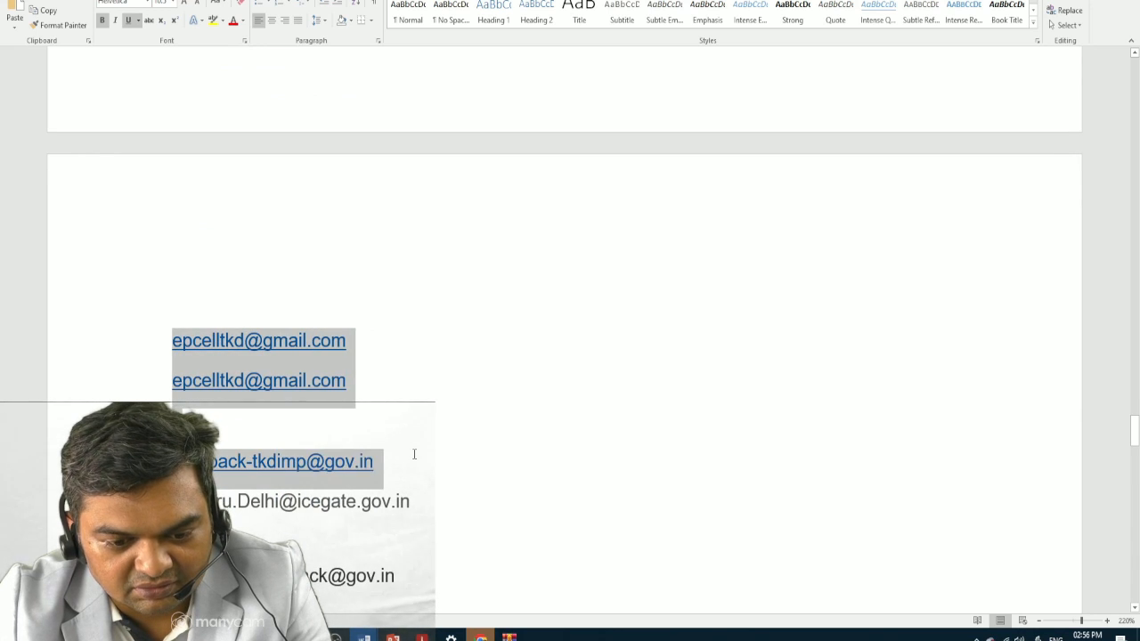
{"action": "scroll", "coordinate": [473, 433], "scroll_direction": "down", "scroll_amount": 2}
{"action": "left_click", "coordinate": [184, 317]}
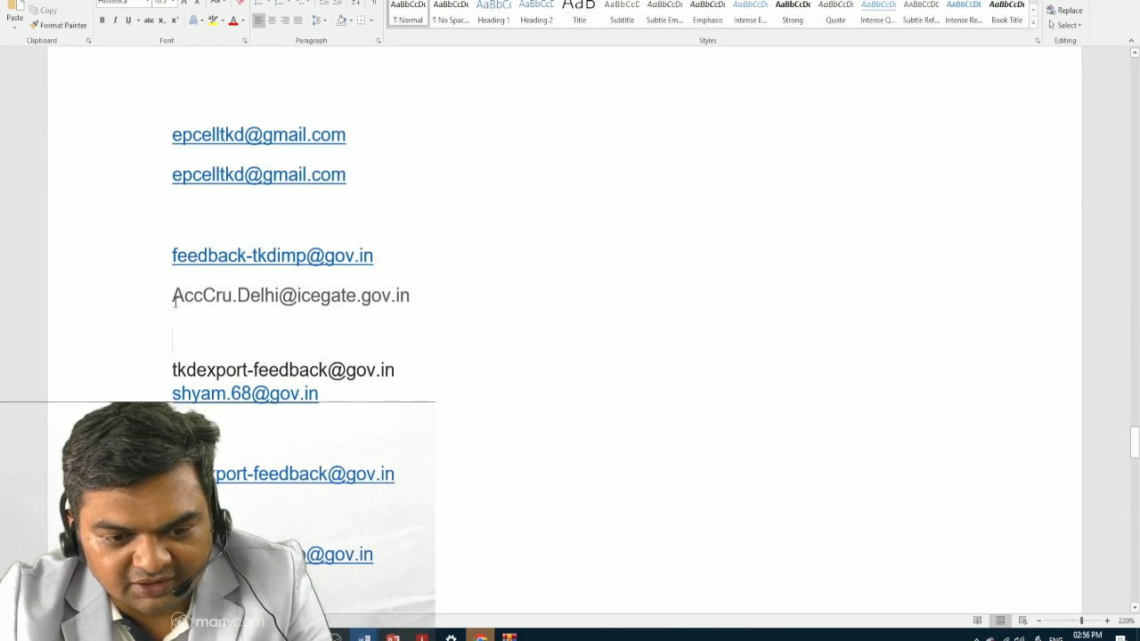
{"action": "left_click_drag", "start_coordinate": [172, 294], "coordinate": [474, 307]}
{"action": "scroll", "coordinate": [305, 318], "scroll_direction": "down", "scroll_amount": 1}
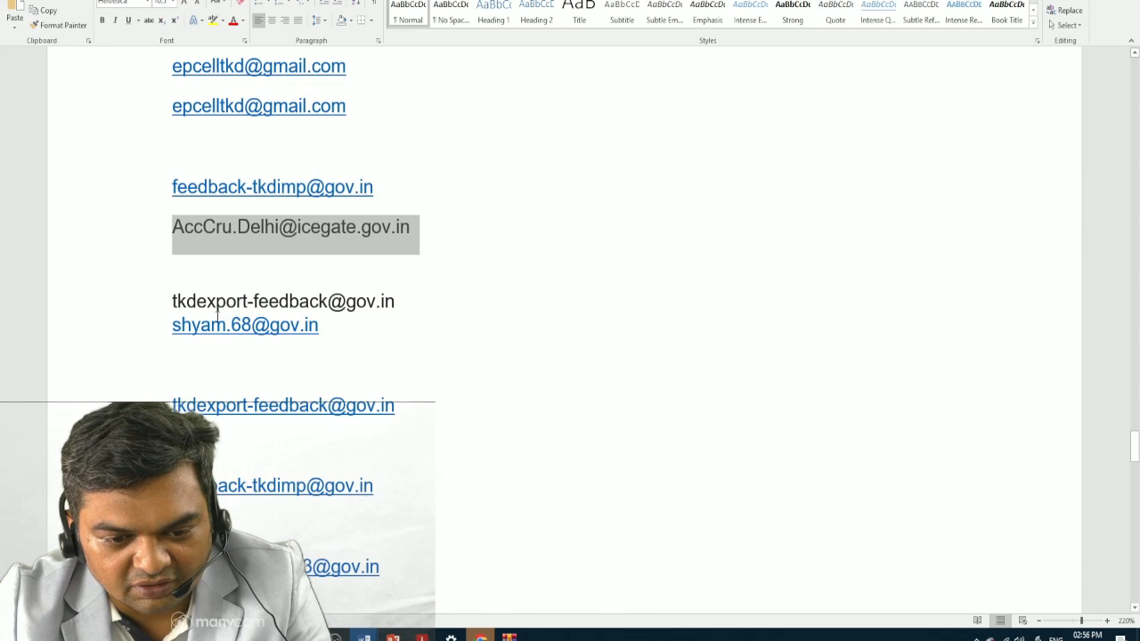
{"action": "left_click", "coordinate": [253, 302]}
{"action": "scroll", "coordinate": [326, 380], "scroll_direction": "down", "scroll_amount": 10}
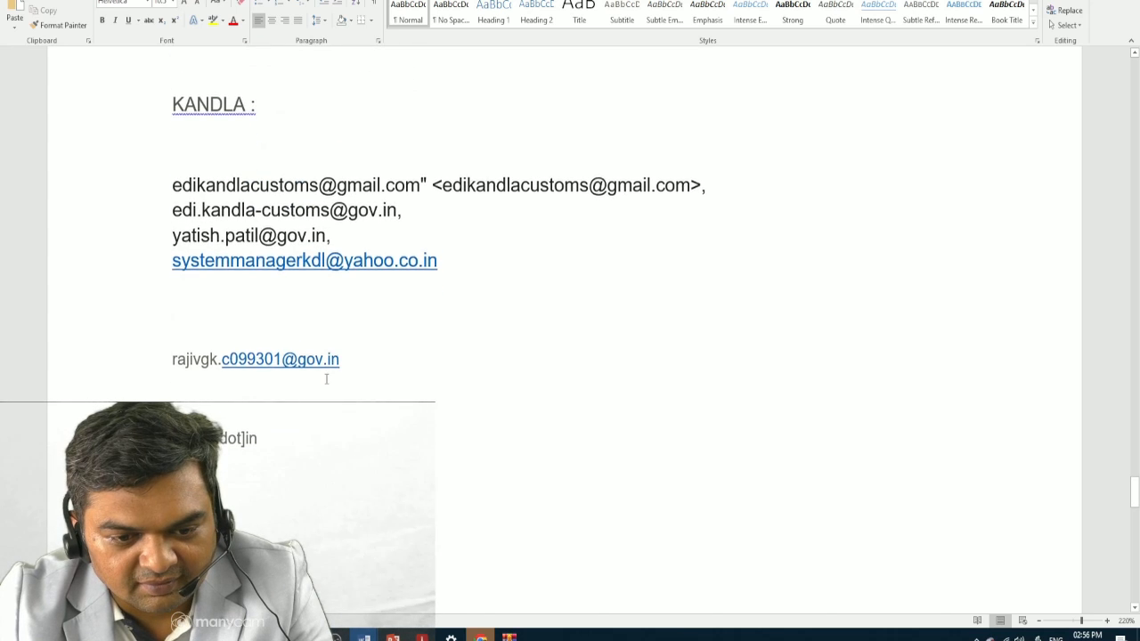
{"action": "scroll", "coordinate": [326, 379], "scroll_direction": "down", "scroll_amount": 6}
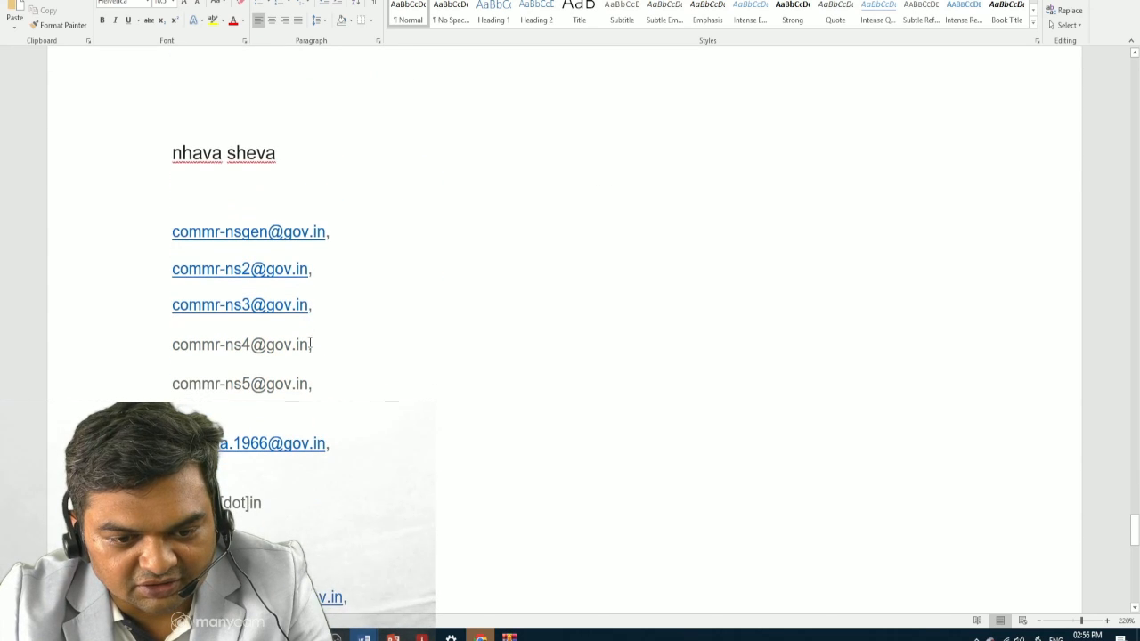
{"action": "scroll", "coordinate": [215, 269], "scroll_direction": "down", "scroll_amount": 2}
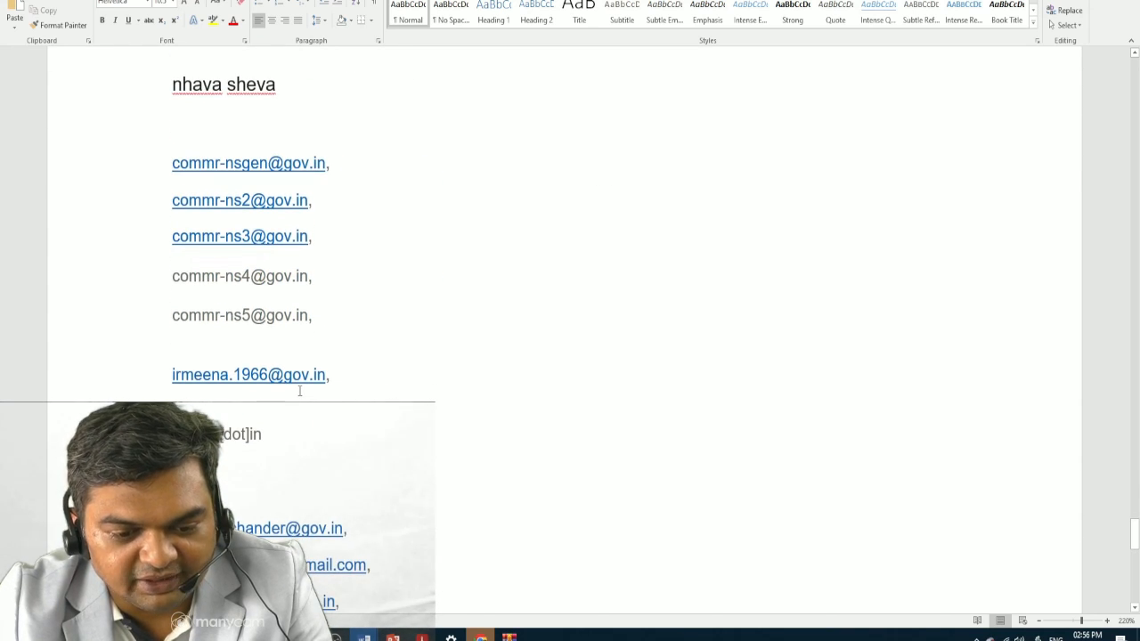
{"action": "scroll", "coordinate": [299, 390], "scroll_direction": "up", "scroll_amount": 10}
{"action": "scroll", "coordinate": [210, 351], "scroll_direction": "down", "scroll_amount": 4}
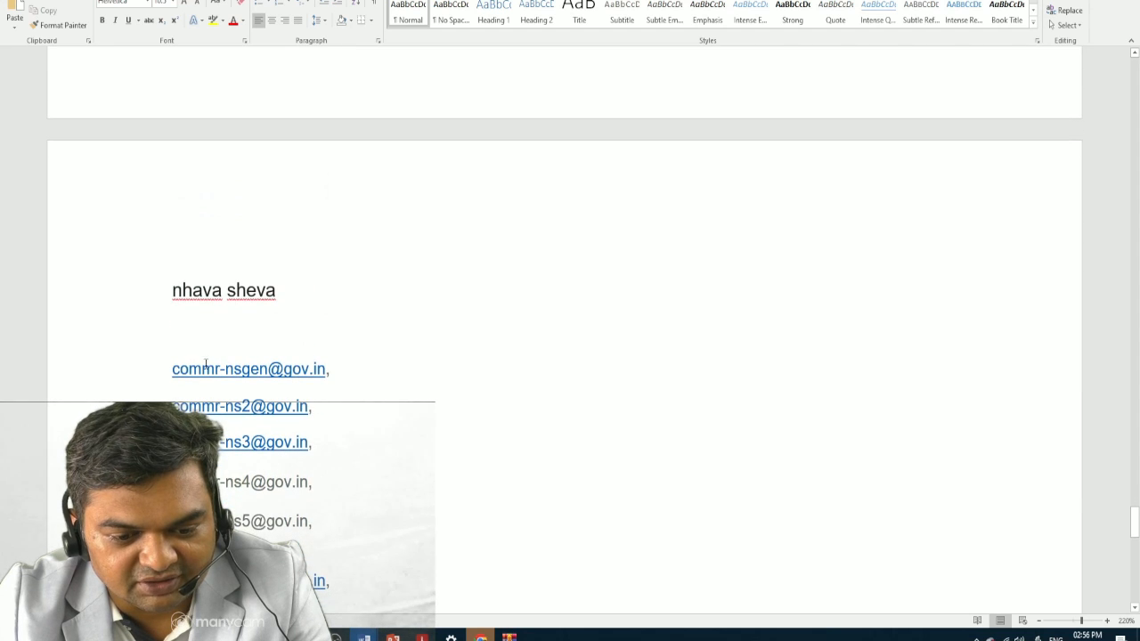
{"action": "left_click", "coordinate": [226, 321]}
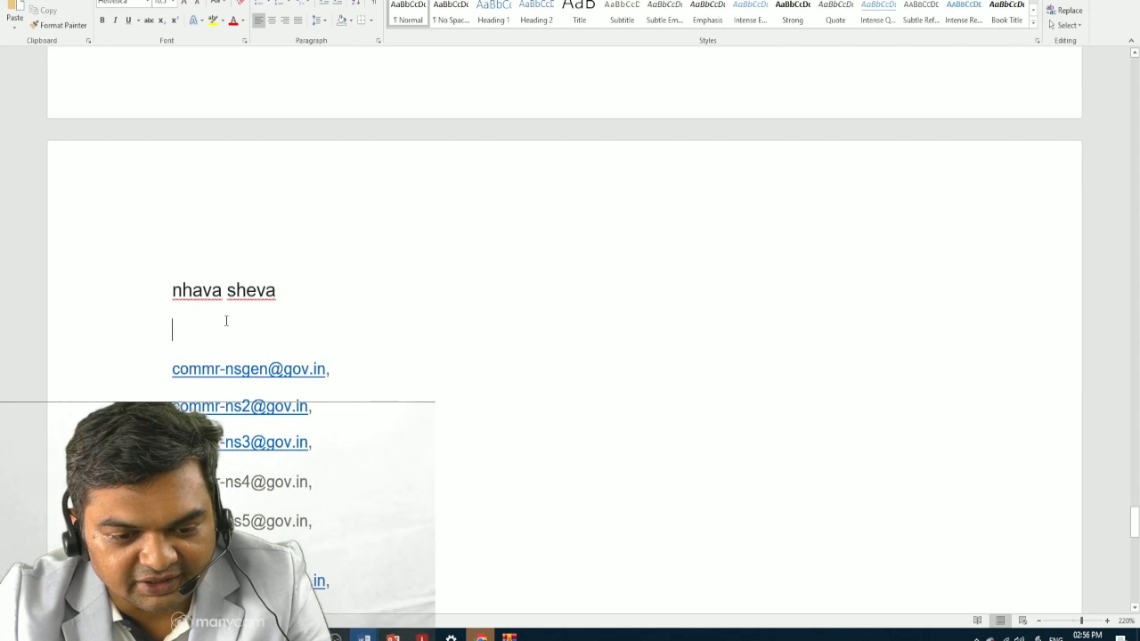
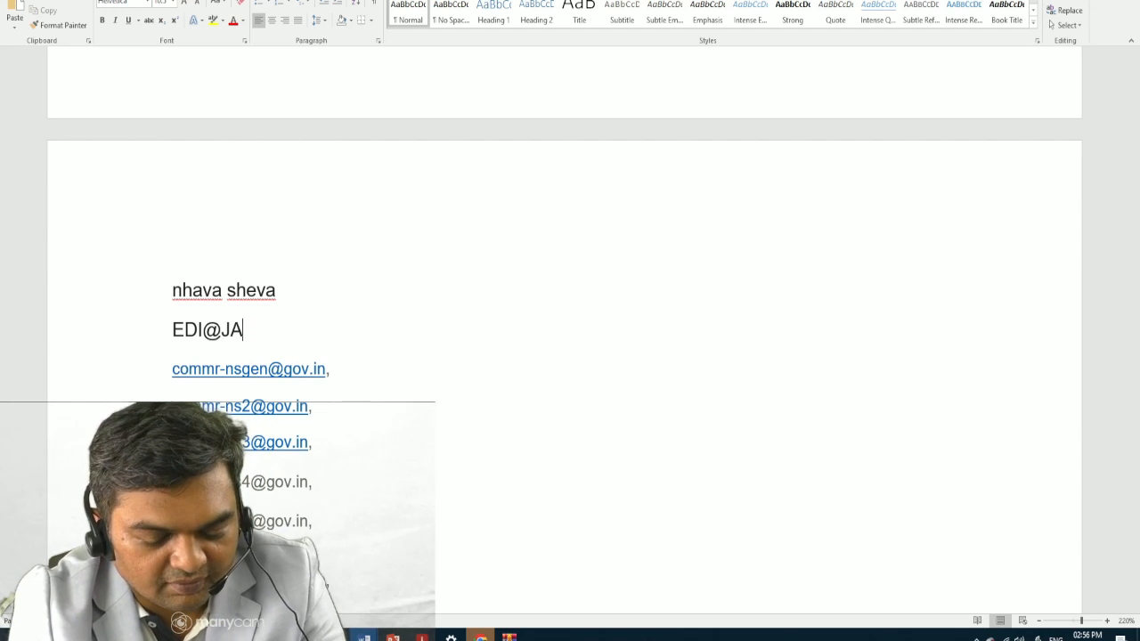
Bring up the Word notes on port email instructions and highlight the first bank email ID.
{"action": "mouse_move", "coordinate": [365, 634]}
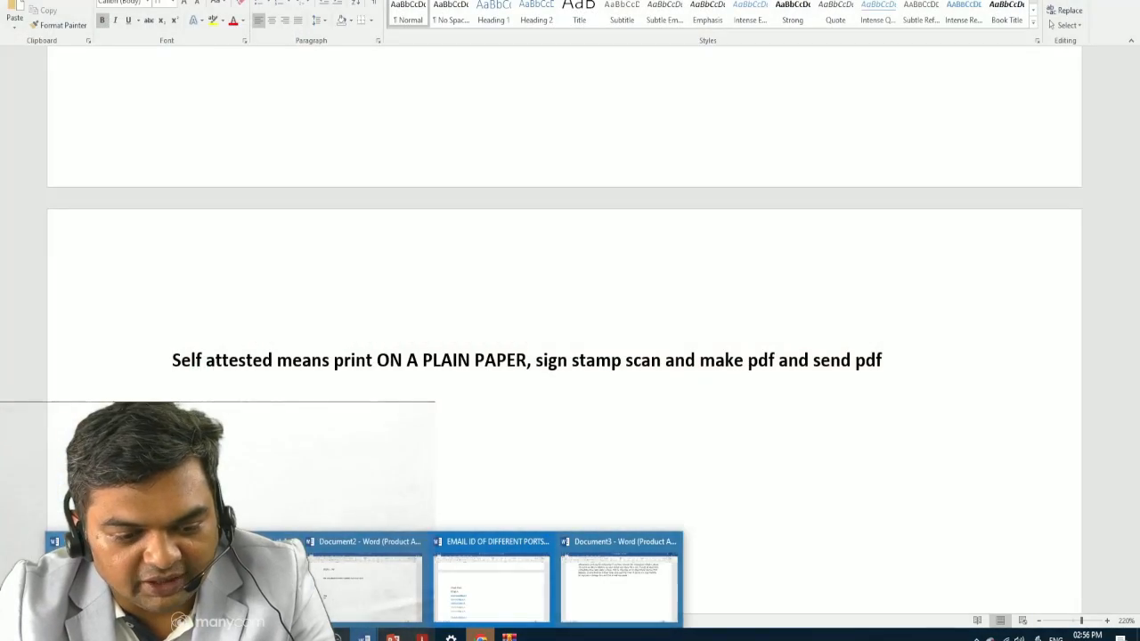
{"action": "left_click", "coordinate": [237, 586]}
{"action": "scroll", "coordinate": [609, 405], "scroll_direction": "up", "scroll_amount": 12}
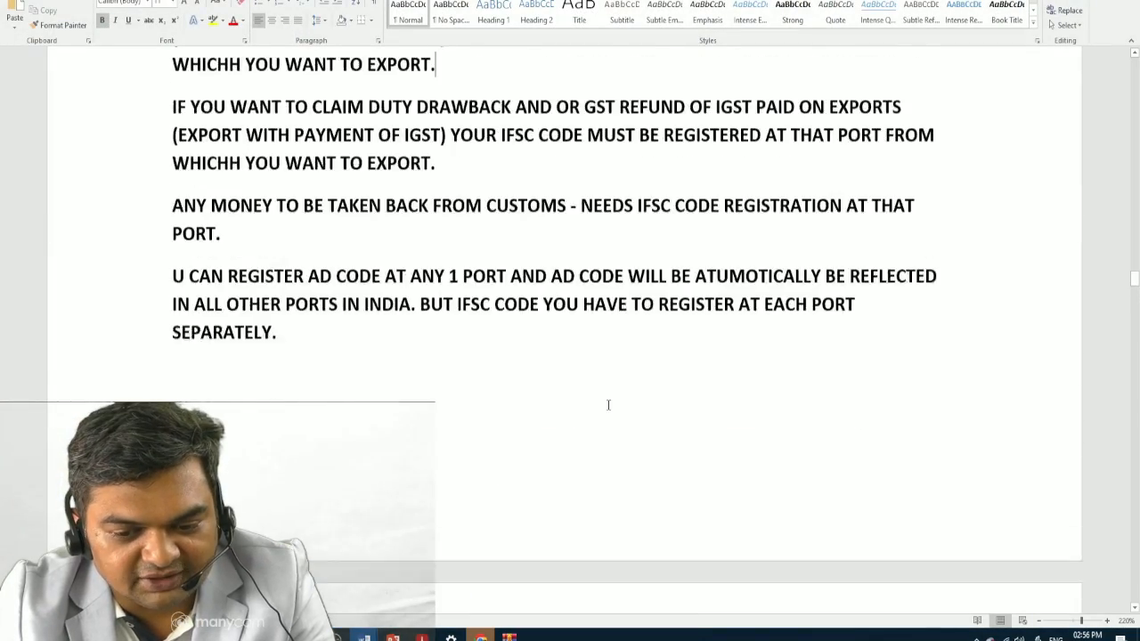
{"action": "scroll", "coordinate": [553, 402], "scroll_direction": "down", "scroll_amount": 3}
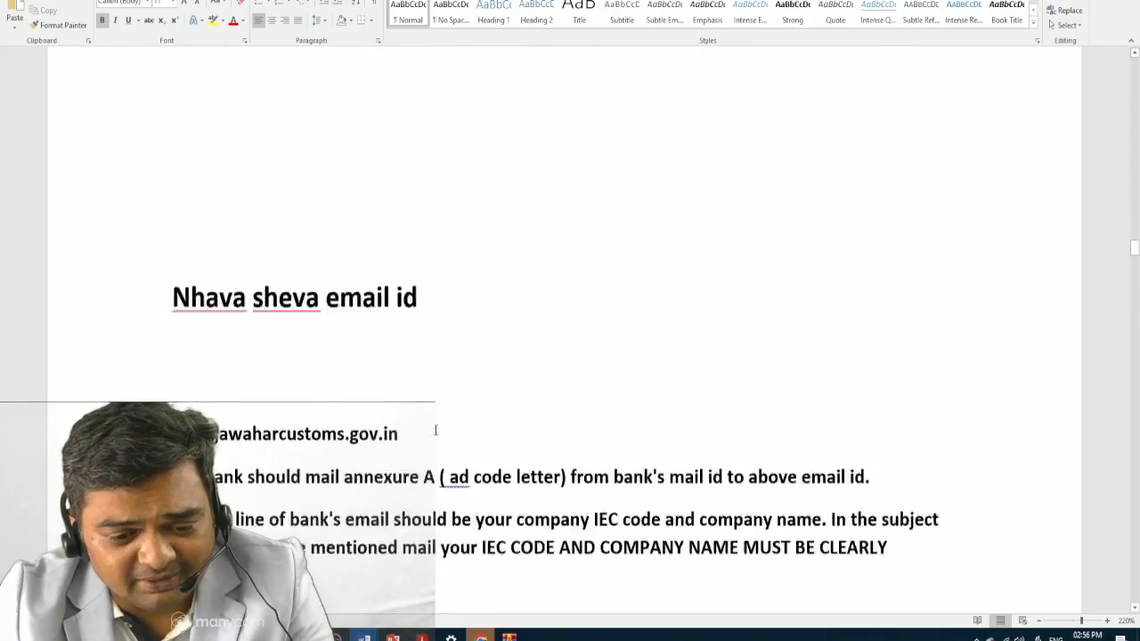
{"action": "left_click_drag", "start_coordinate": [172, 339], "coordinate": [454, 346]}
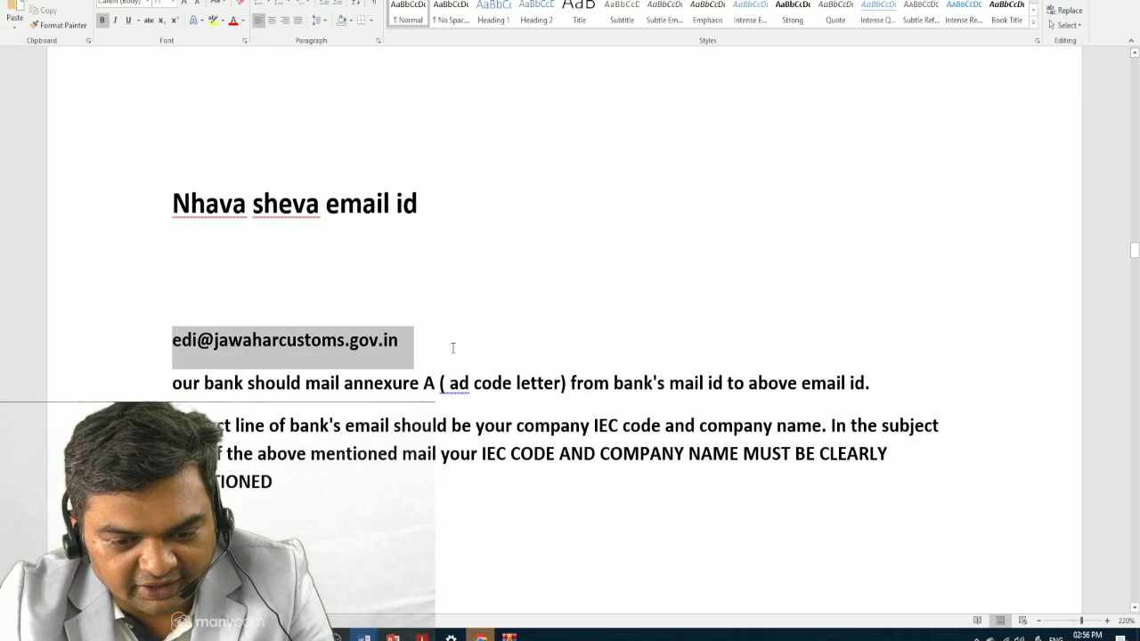
{"action": "scroll", "coordinate": [453, 346], "scroll_direction": "up", "scroll_amount": 8}
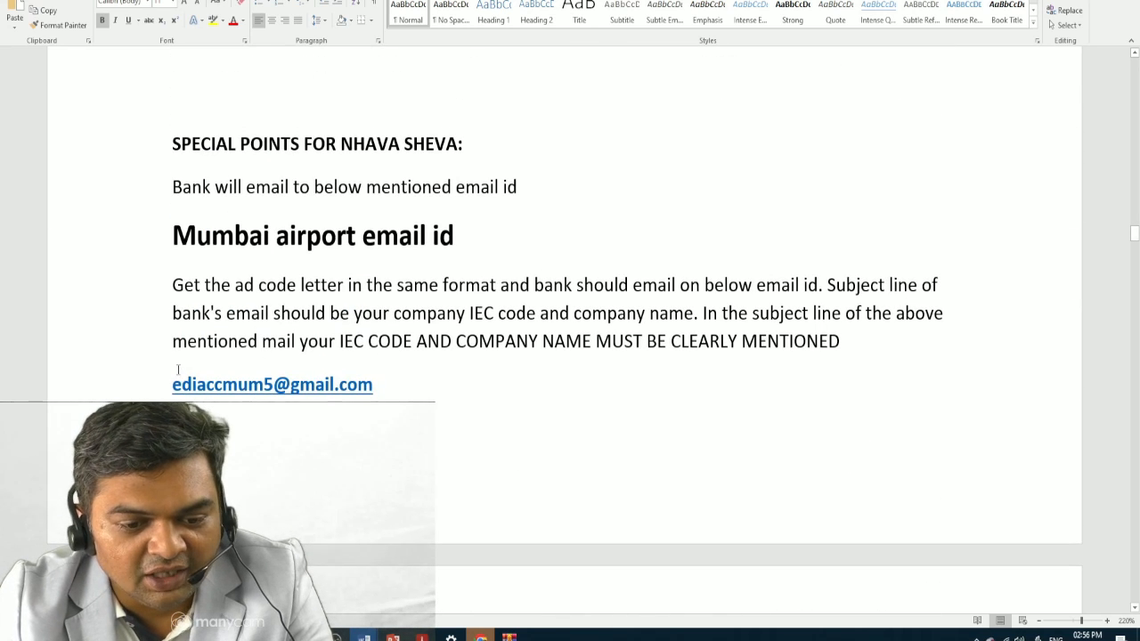
Highlight the Mumbai airport email address, then bring the PowerPoint slideshow forward and advance a slide.
{"action": "left_click_drag", "start_coordinate": [177, 385], "coordinate": [374, 385]}
{"action": "left_click", "coordinate": [659, 396]}
{"action": "left_click", "coordinate": [614, 344]}
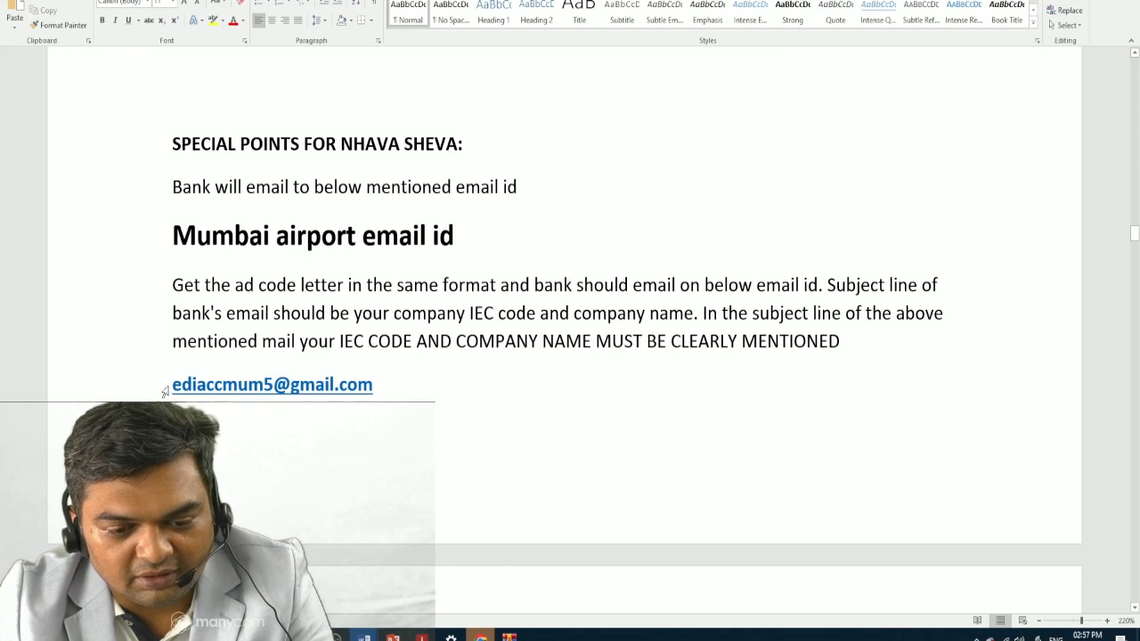
{"action": "left_click_drag", "start_coordinate": [163, 391], "coordinate": [389, 399]}
{"action": "scroll", "coordinate": [418, 440], "scroll_direction": "down", "scroll_amount": 5}
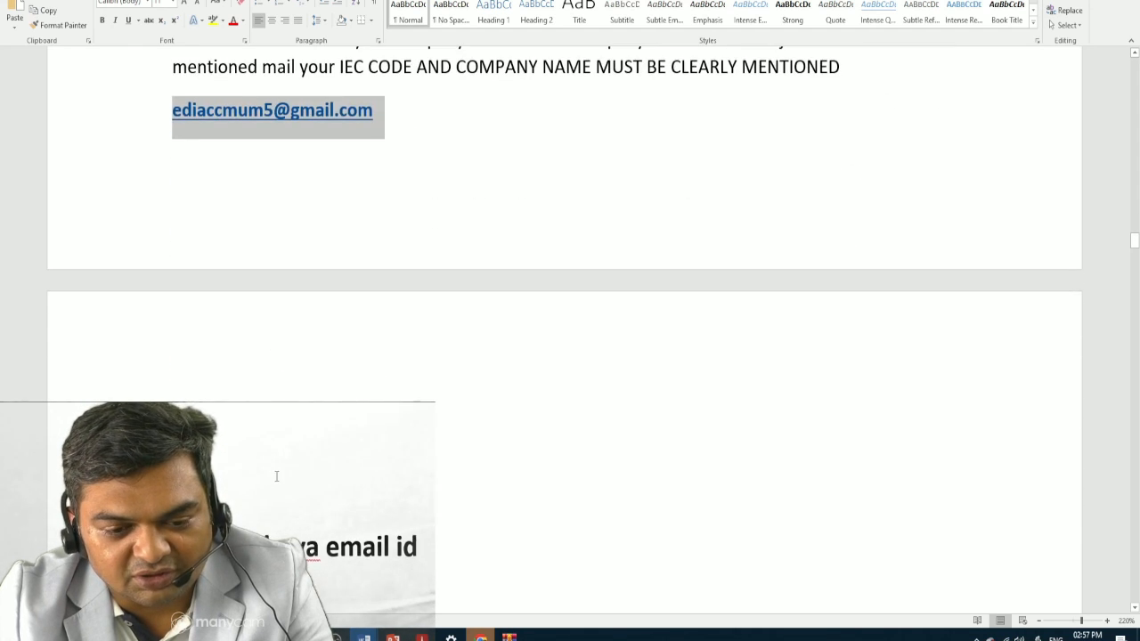
{"action": "scroll", "coordinate": [277, 479], "scroll_direction": "up", "scroll_amount": 8}
{"action": "scroll", "coordinate": [461, 418], "scroll_direction": "down", "scroll_amount": 15}
{"action": "scroll", "coordinate": [461, 418], "scroll_direction": "down", "scroll_amount": 15}
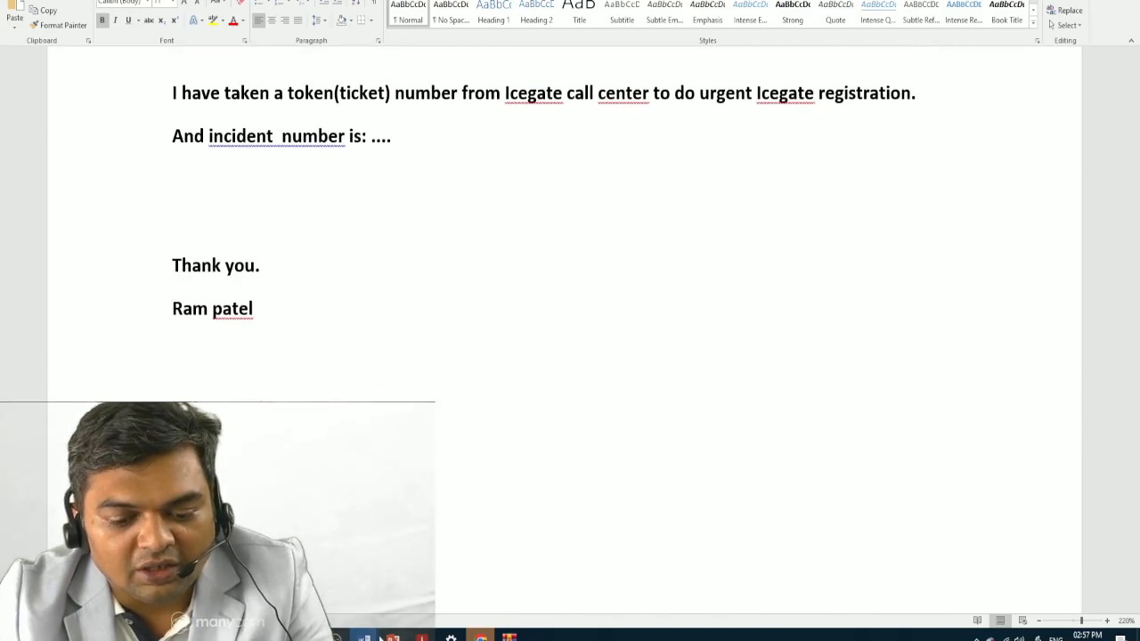
{"action": "left_click", "coordinate": [393, 637]}
{"action": "left_click", "coordinate": [599, 373]}
Advance three slides to the consultancy services poster, then return to the e-Sanchit upload page in Chrome.
{"action": "left_click", "coordinate": [600, 378]}
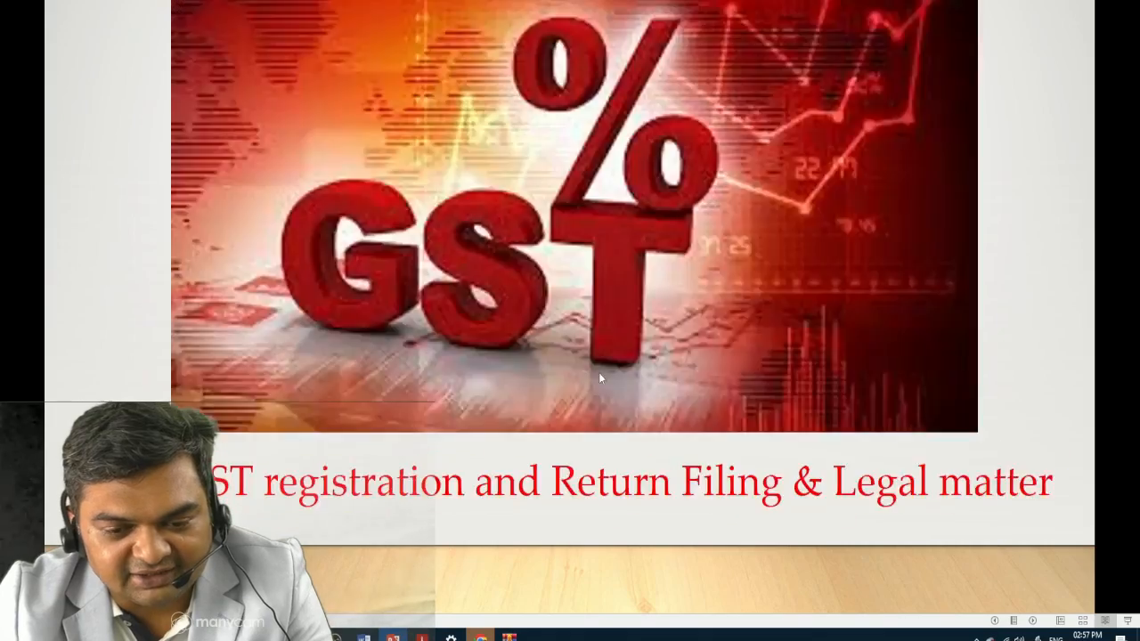
{"action": "left_click", "coordinate": [601, 378]}
{"action": "left_click", "coordinate": [600, 378]}
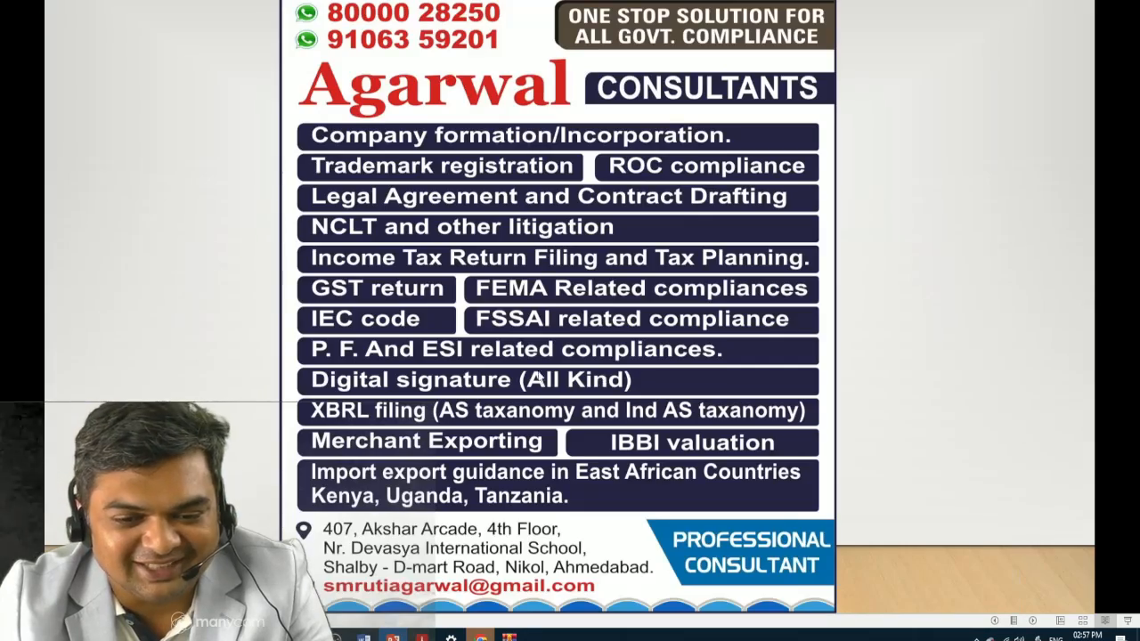
{"action": "scroll", "coordinate": [534, 374], "scroll_direction": "down", "scroll_amount": 1}
{"action": "scroll", "coordinate": [522, 422], "scroll_direction": "up", "scroll_amount": 1}
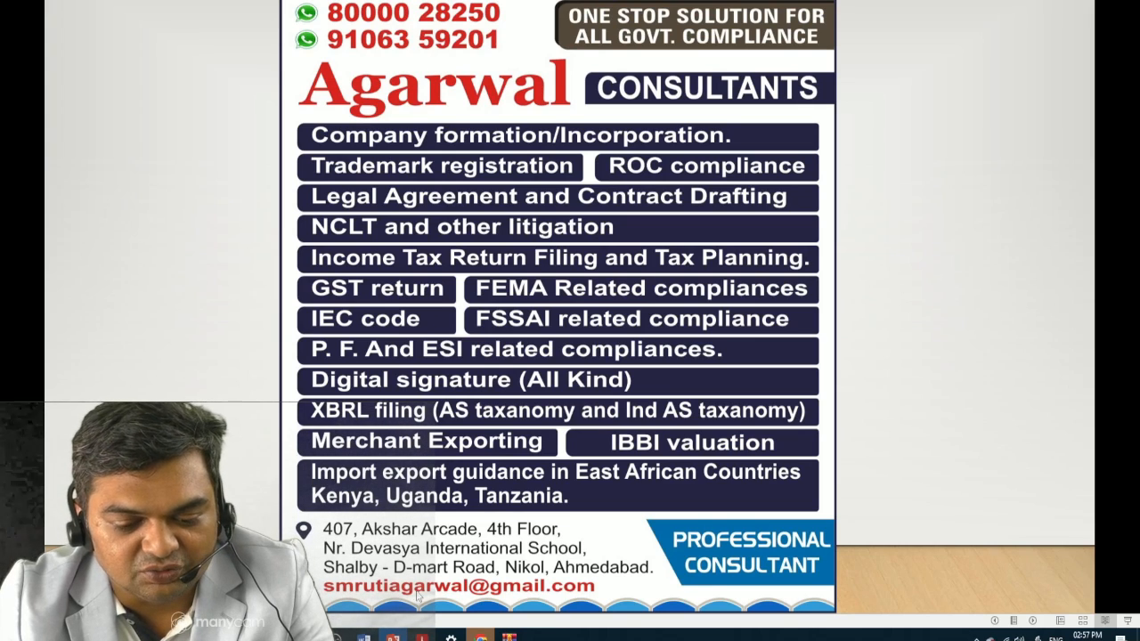
{"action": "left_click", "coordinate": [480, 638]}
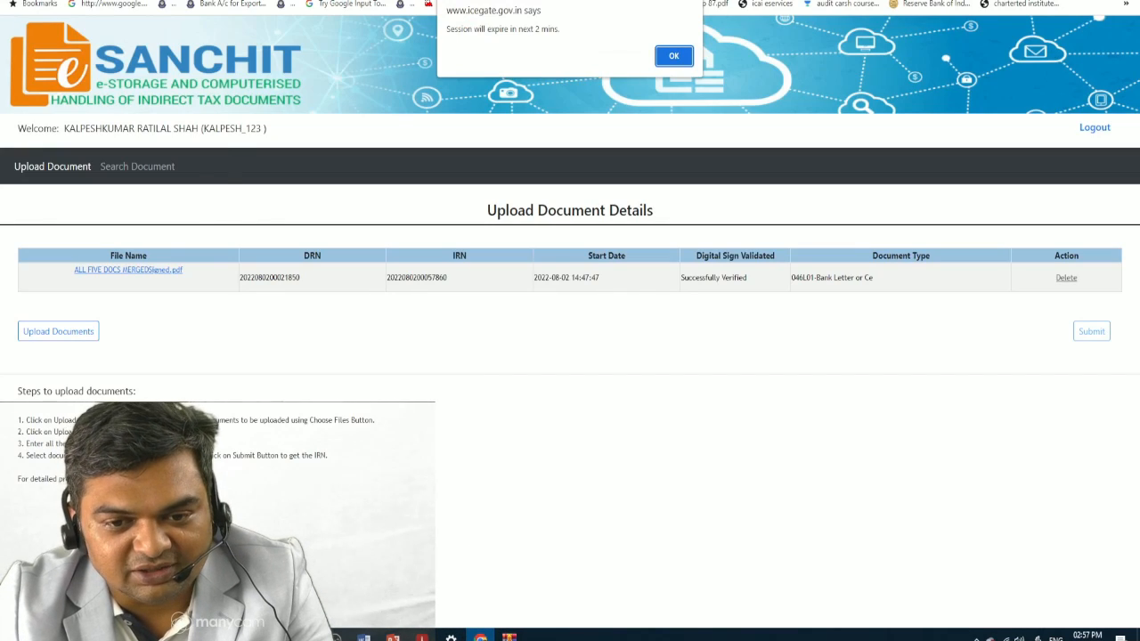
Switch to the PDF signing tab, then open the Legal Sahayata website in a new tab.
{"action": "key", "text": "ctrl+Tab"}
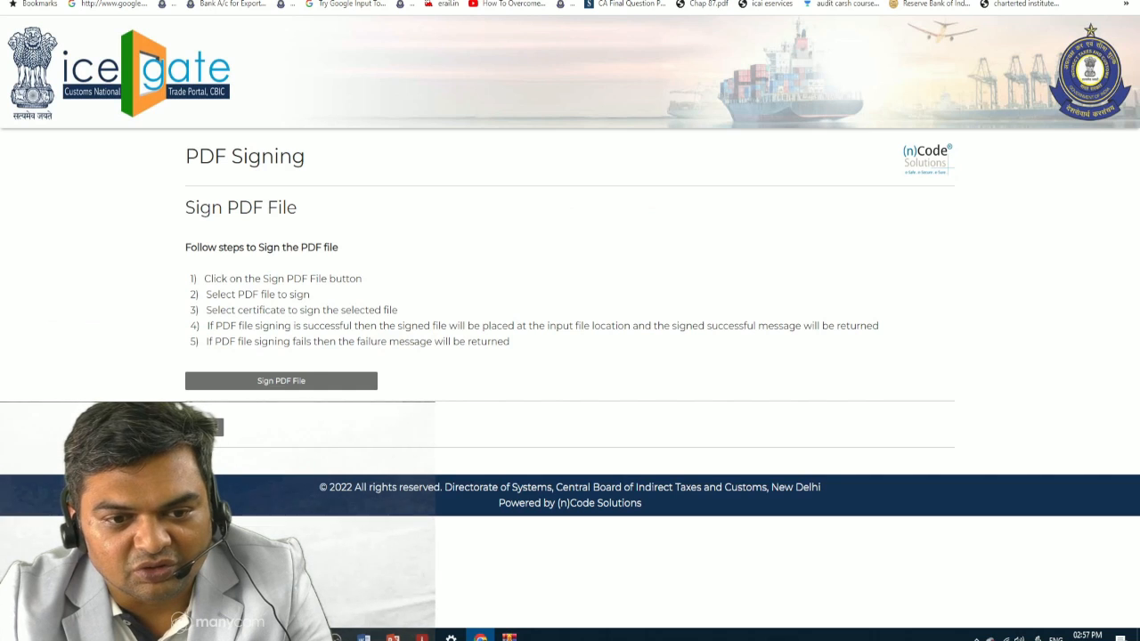
{"action": "key", "text": "ctrl+t"}
{"action": "type", "text": "l"}
{"action": "key", "text": "Return"}
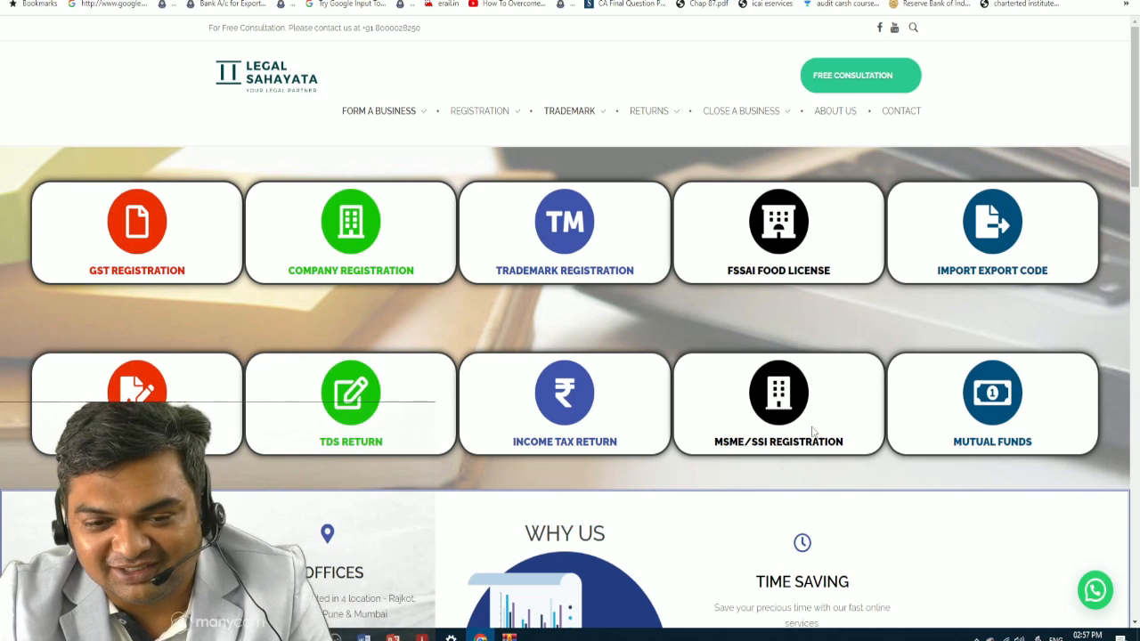
{"action": "scroll", "coordinate": [722, 309], "scroll_direction": "down", "scroll_amount": 2}
{"action": "scroll", "coordinate": [720, 309], "scroll_direction": "up", "scroll_amount": 2}
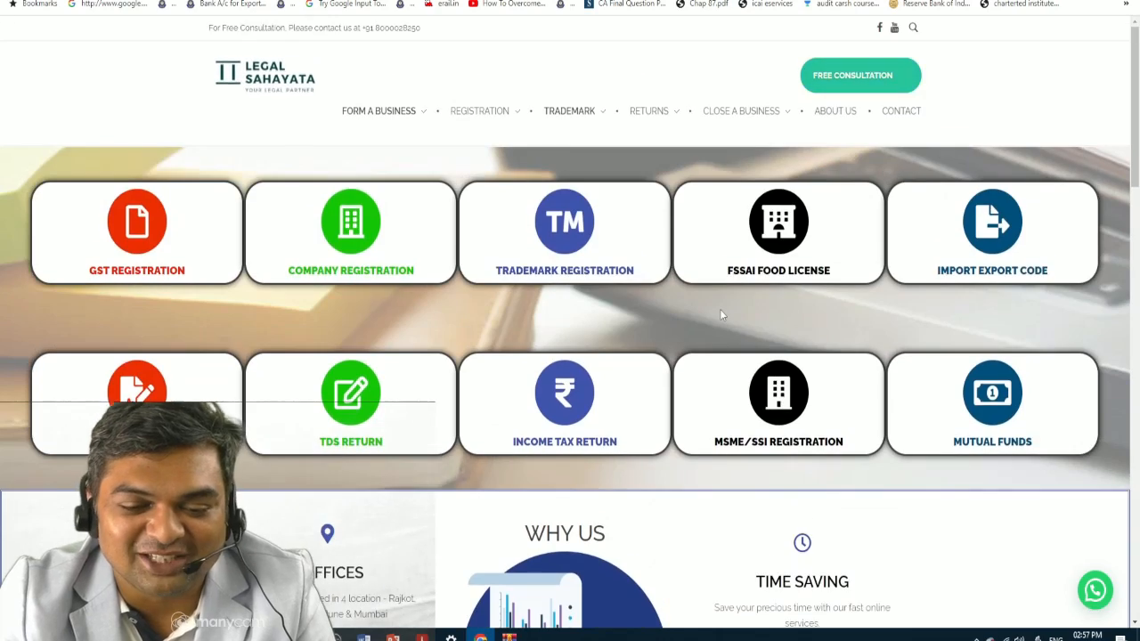